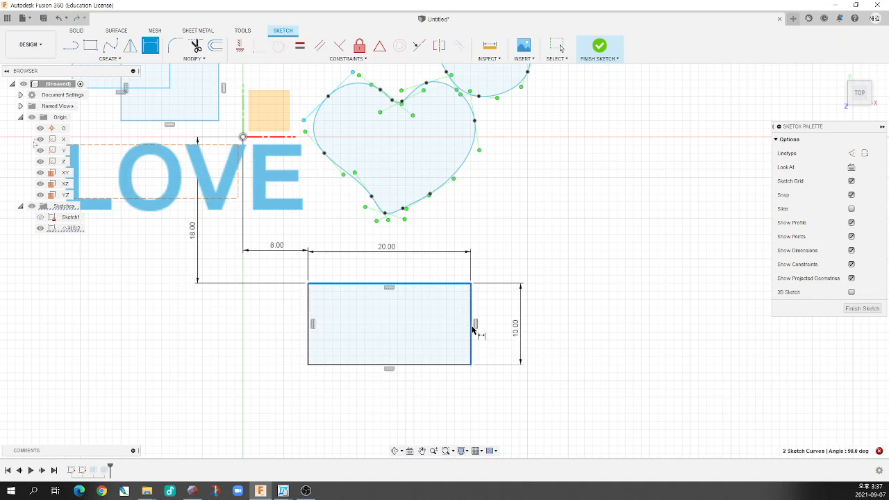
Try to add an angle dimension between the upper and right edges of the 20 by 10 mm rectangle
{"action": "left_click", "coordinate": [385, 394]}
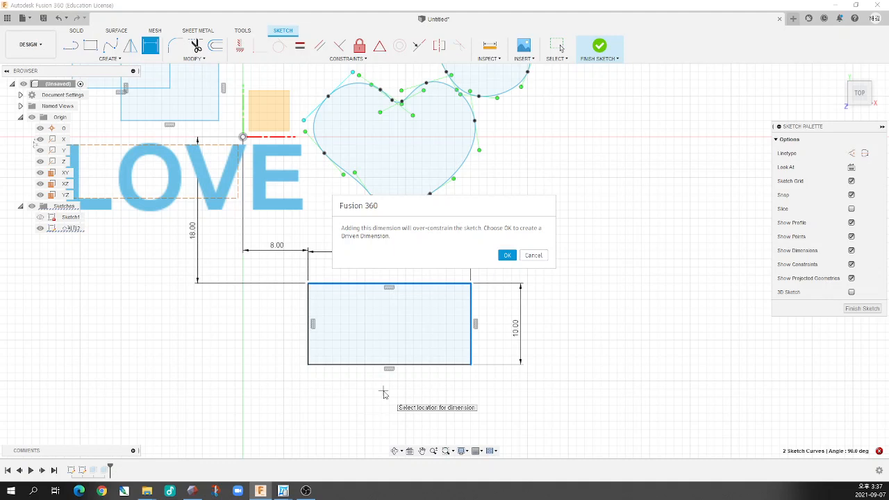
{"action": "left_click", "coordinate": [532, 254]}
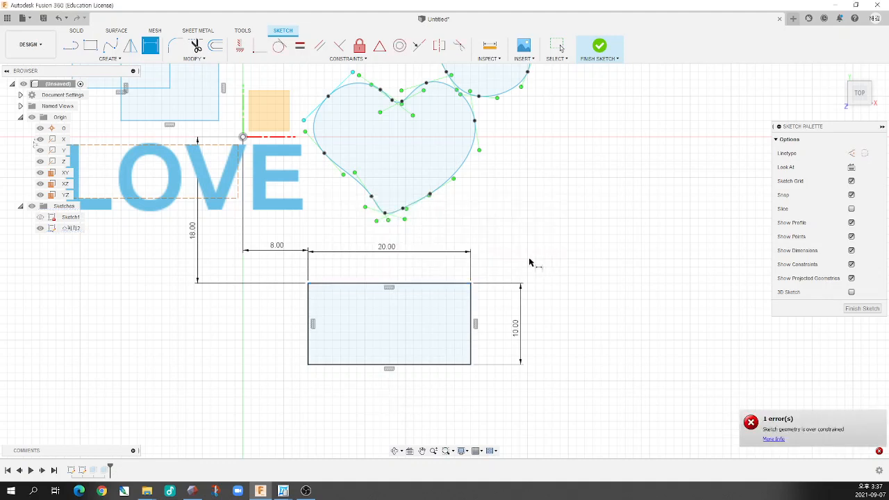
Sketch a closed, tilted four-sided outline with the Line tool beside the rectangle, its sides about 13 to 18 mm long
{"action": "scroll", "coordinate": [354, 298], "scroll_direction": "down", "scroll_amount": 2}
{"action": "scroll", "coordinate": [520, 341], "scroll_direction": "up", "scroll_amount": 2}
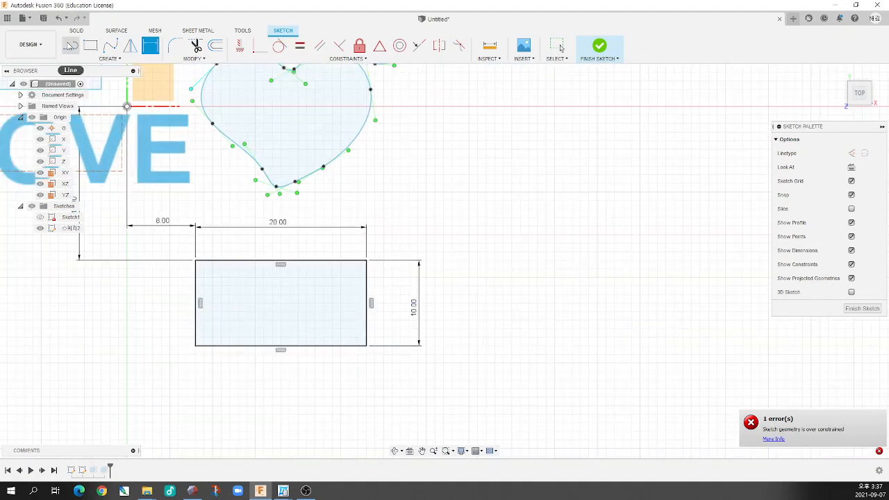
{"action": "key", "text": "l"}
{"action": "left_click", "coordinate": [478, 278]}
{"action": "left_click", "coordinate": [562, 201]}
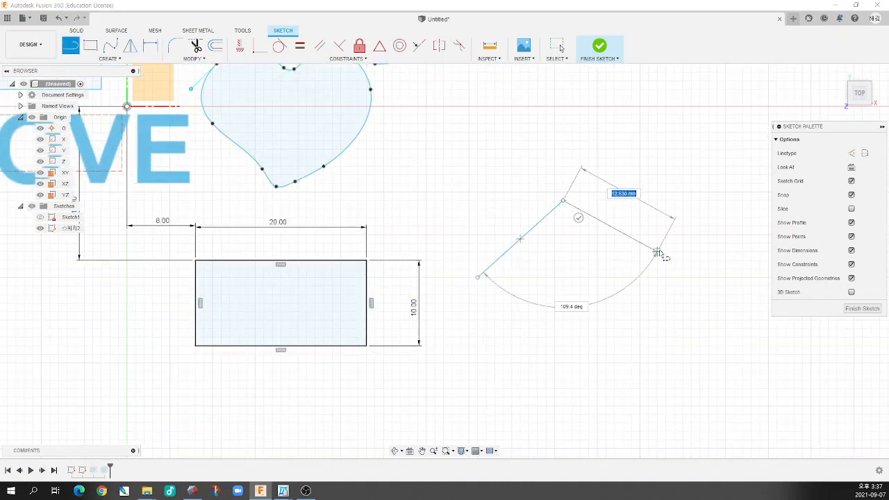
{"action": "left_click", "coordinate": [669, 278]}
{"action": "left_click", "coordinate": [571, 397]}
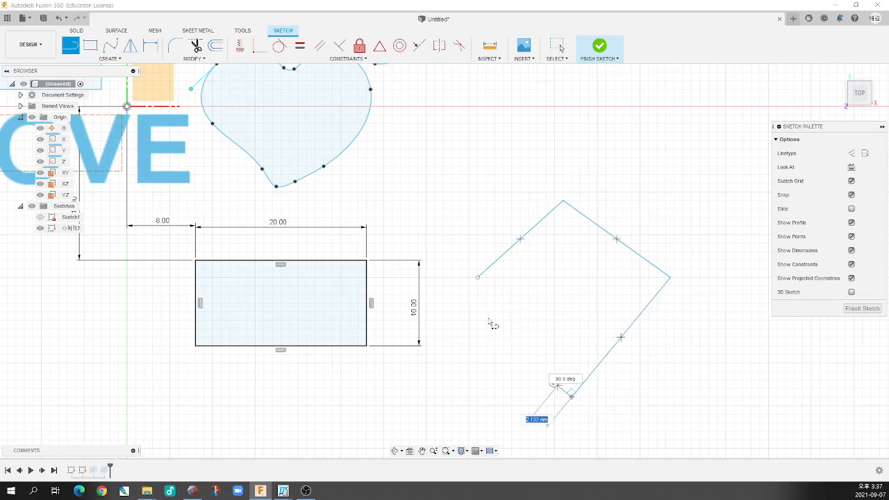
{"action": "left_click", "coordinate": [478, 279]}
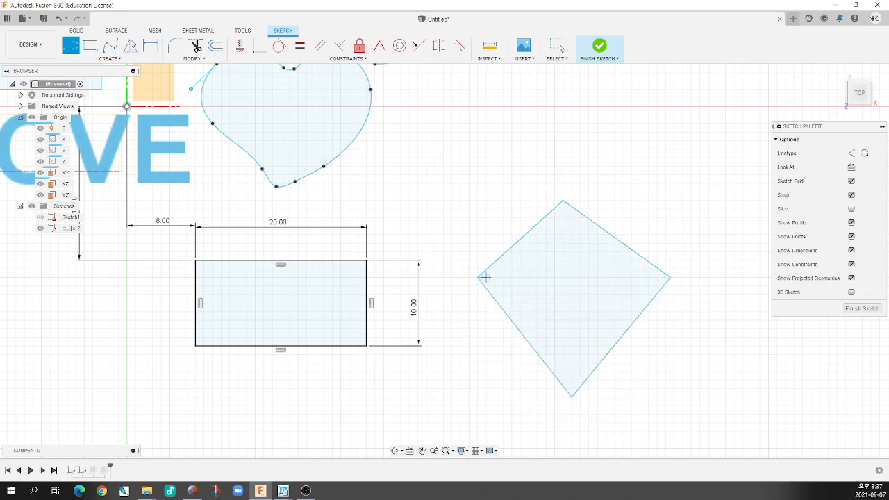
Add angle dimensions at the left and top corners of the tilted quadrilateral, keeping the angles as drawn
{"action": "key", "text": "f"}
{"action": "left_click", "coordinate": [501, 261]}
{"action": "left_click", "coordinate": [496, 300]}
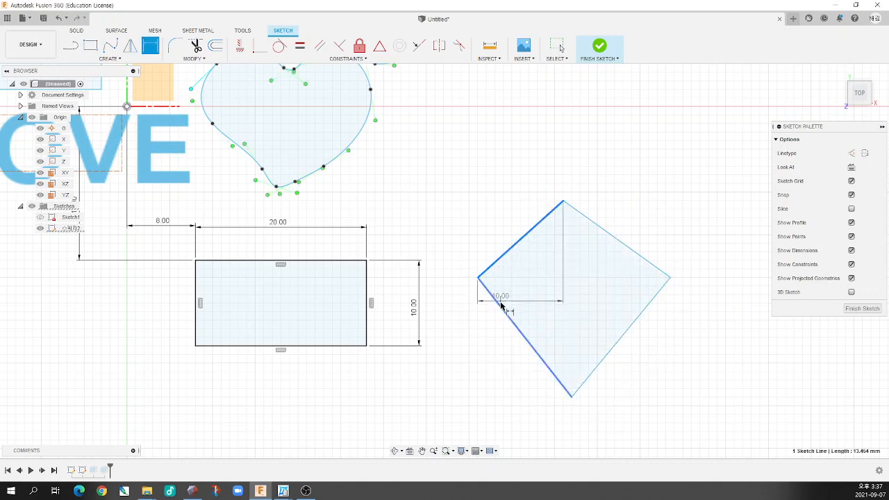
{"action": "left_click", "coordinate": [511, 293]}
{"action": "key", "text": "Return"}
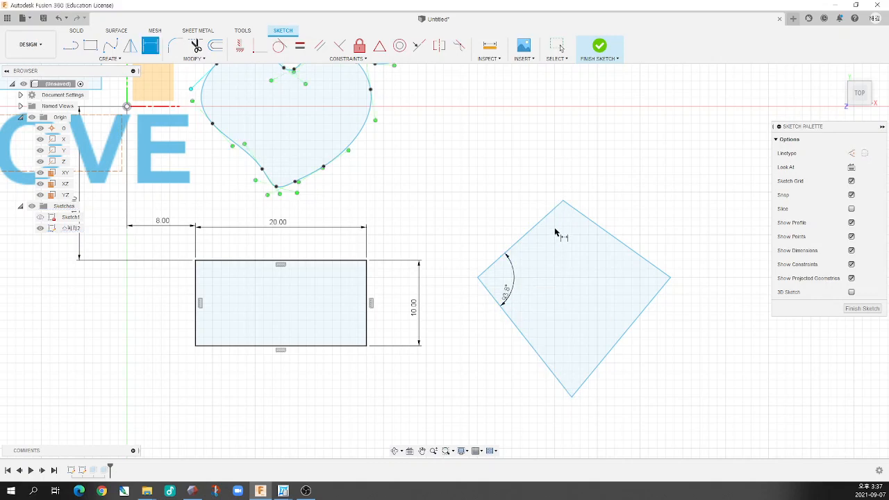
{"action": "left_click", "coordinate": [551, 216]}
{"action": "left_click", "coordinate": [583, 216]}
{"action": "left_click", "coordinate": [575, 249]}
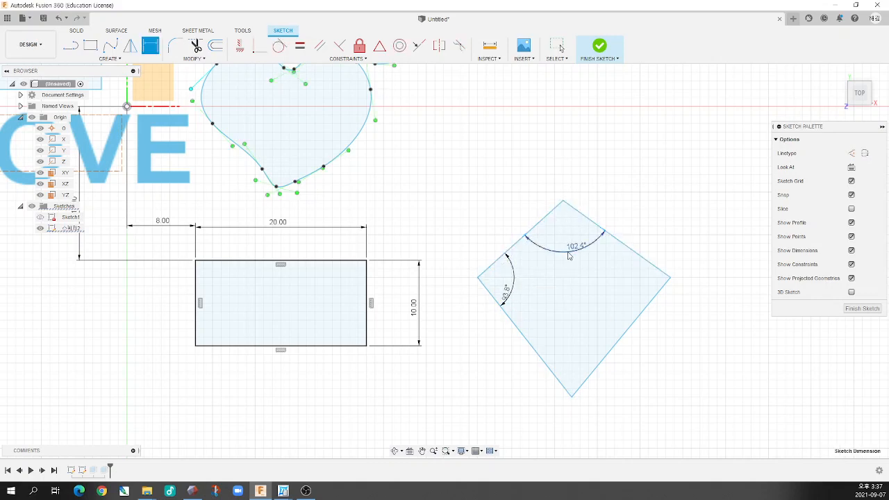
{"action": "key", "text": "Return"}
Add an angle dimension at the quadrilateral's right corner, between its two right-hand sides
{"action": "left_click", "coordinate": [651, 304]}
{"action": "left_click", "coordinate": [640, 256]}
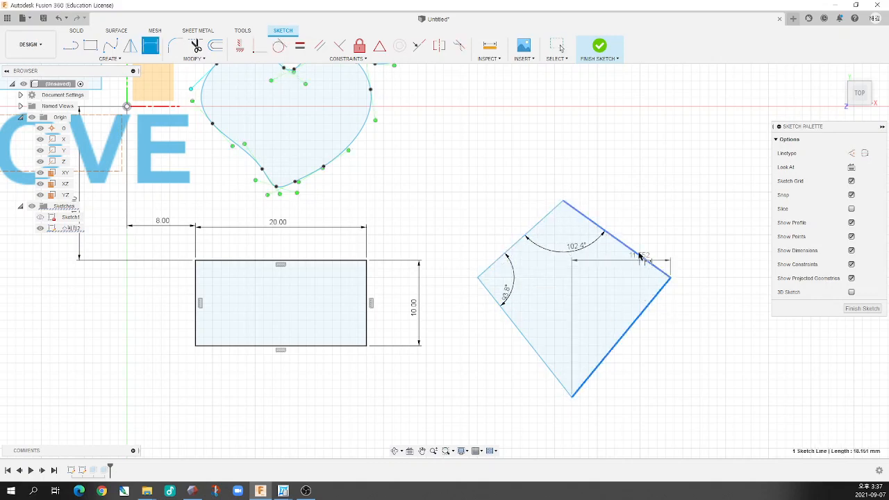
{"action": "left_click", "coordinate": [620, 287]}
{"action": "key", "text": "Return"}
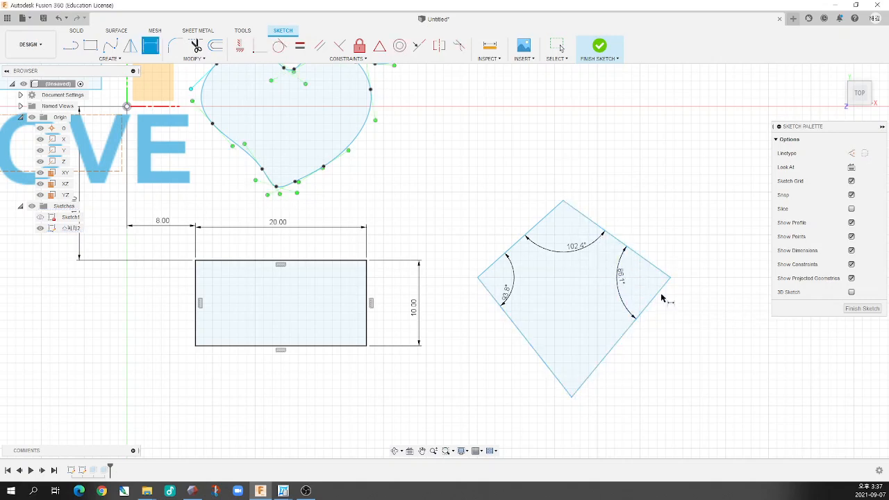
Try to add an angle dimension at the quadrilateral's remaining bottom corner
{"action": "left_click", "coordinate": [551, 372]}
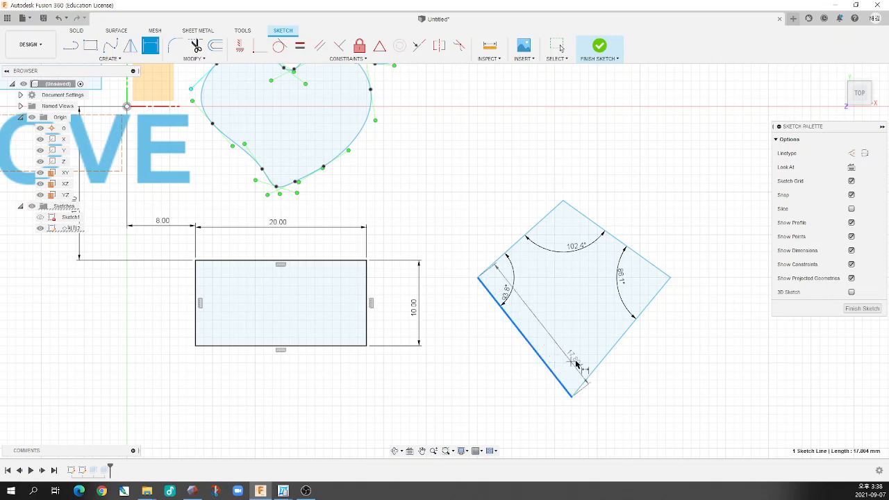
{"action": "left_click", "coordinate": [599, 366]}
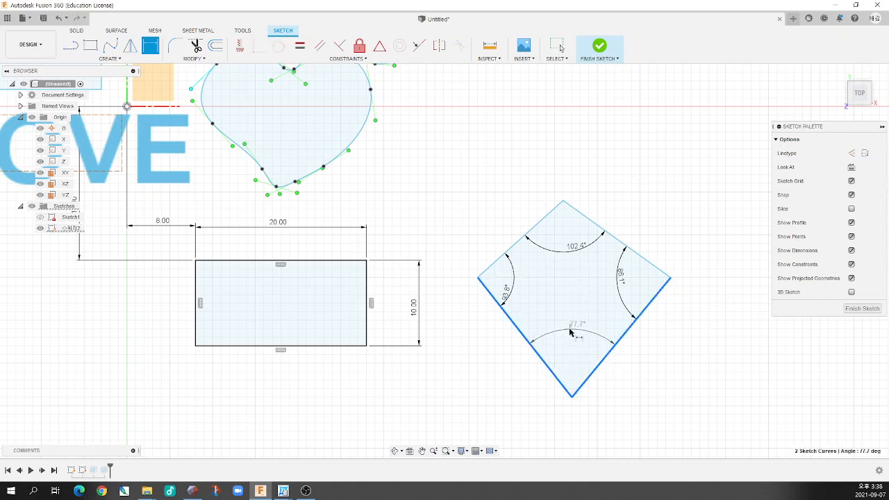
{"action": "left_click", "coordinate": [566, 330]}
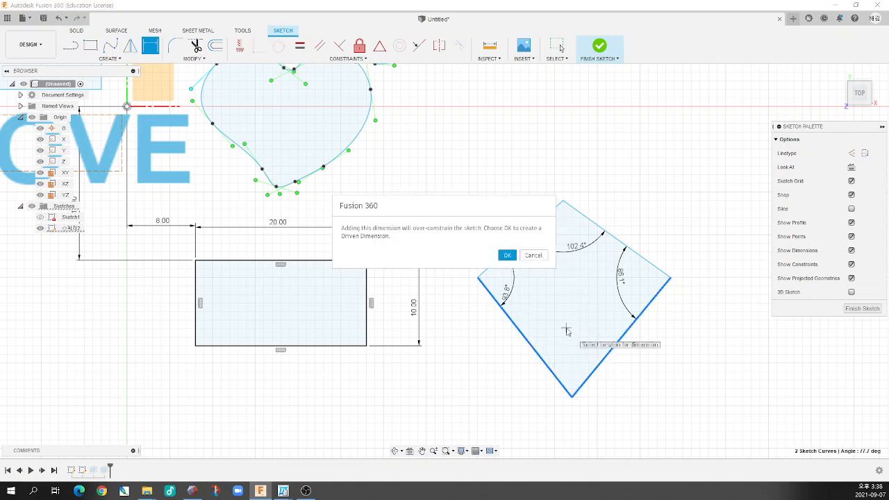
{"action": "key", "text": "Escape"}
{"action": "key", "text": "Escape"}
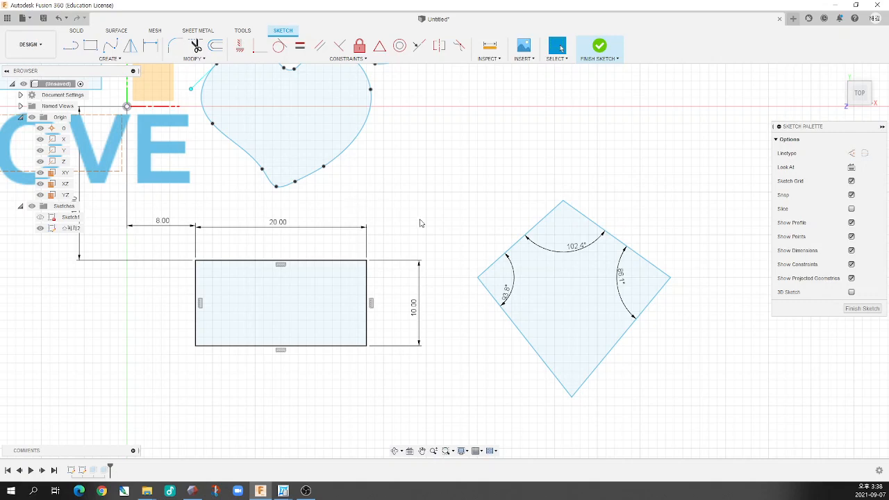
Set the angle at the quadrilateral's right corner to 90 degrees
{"action": "double_click", "coordinate": [621, 276]}
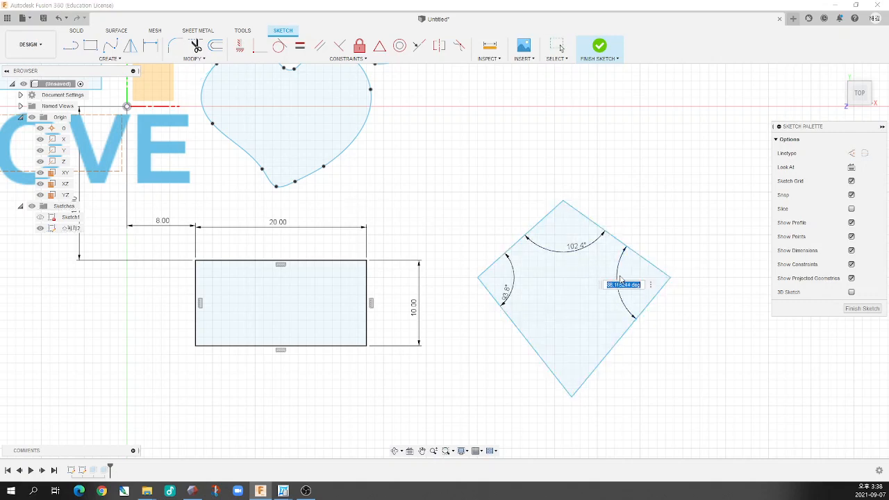
{"action": "type", "text": "90"}
{"action": "key", "text": "Return"}
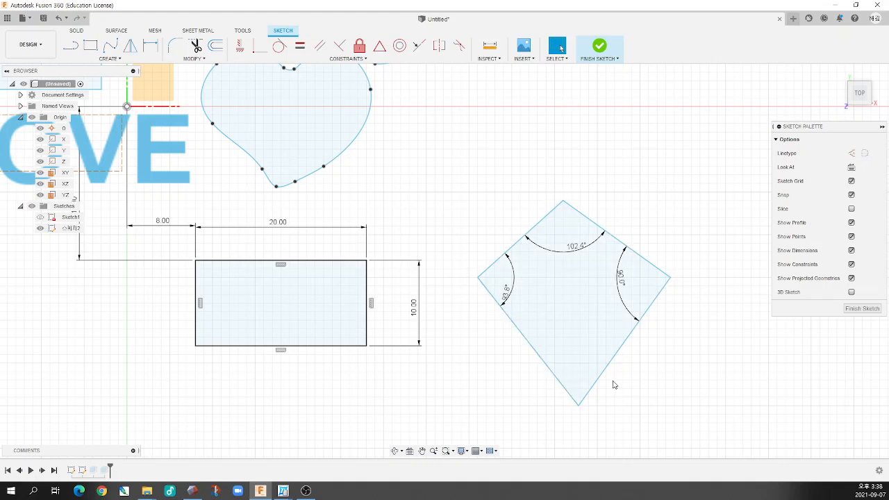
Dimension the angle at the quadrilateral's bottom corner between its two lower sides as a driven dimension
{"action": "key", "text": "d"}
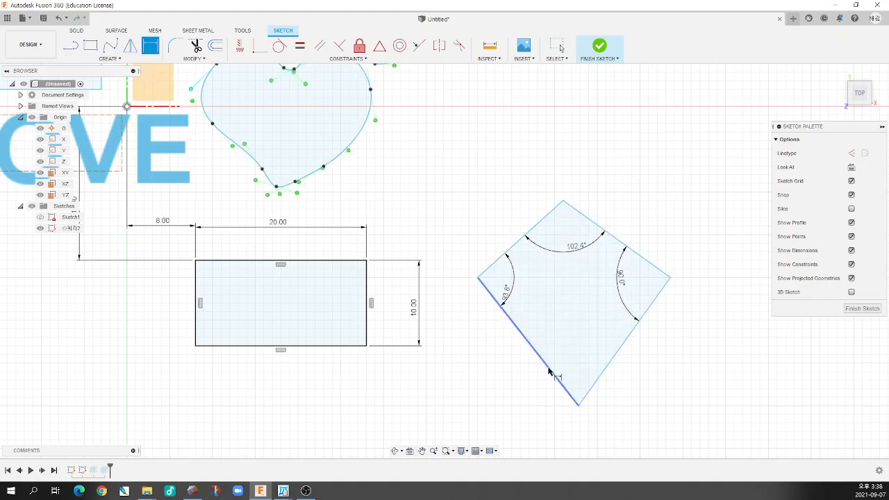
{"action": "left_click", "coordinate": [549, 371]}
{"action": "left_click", "coordinate": [611, 364]}
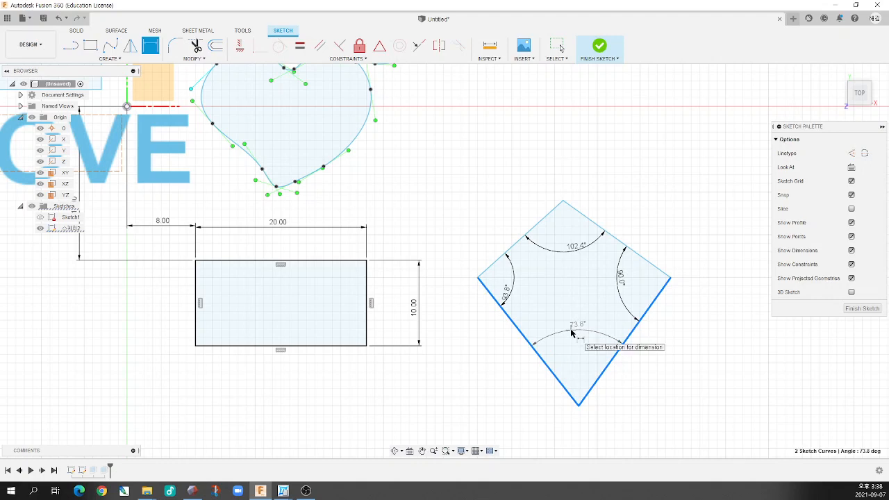
{"action": "left_click", "coordinate": [571, 333]}
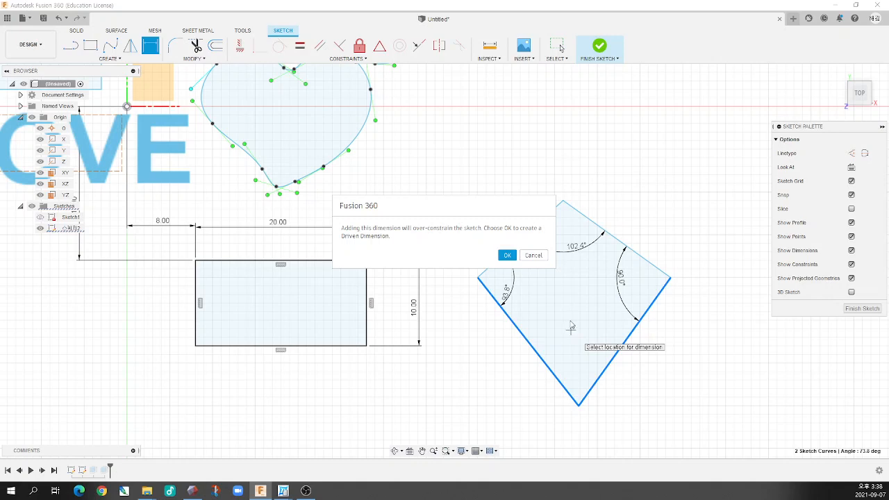
{"action": "left_click", "coordinate": [507, 257]}
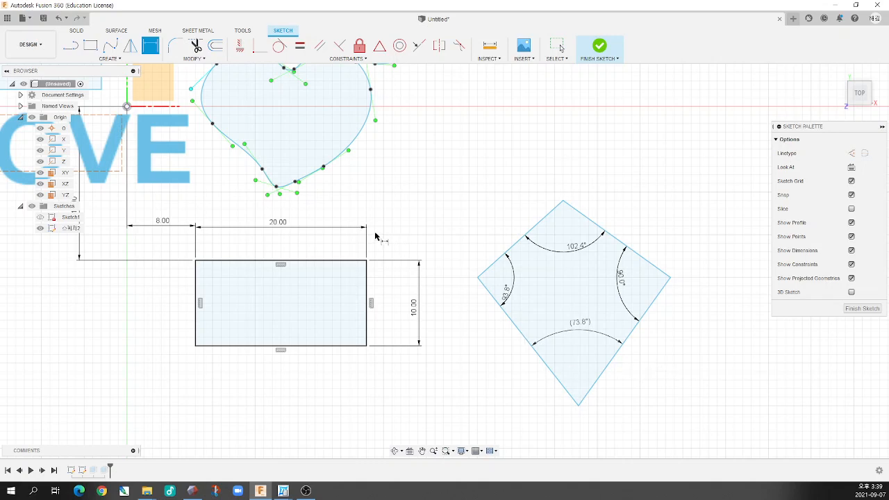
{"action": "scroll", "coordinate": [376, 240], "scroll_direction": "down", "scroll_amount": 2}
{"action": "scroll", "coordinate": [340, 273], "scroll_direction": "up", "scroll_amount": 5}
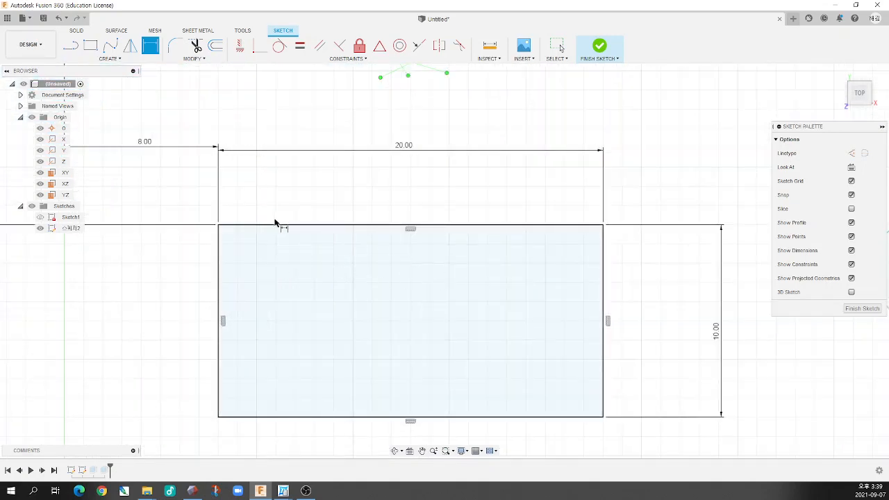
{"action": "left_click", "coordinate": [540, 226]}
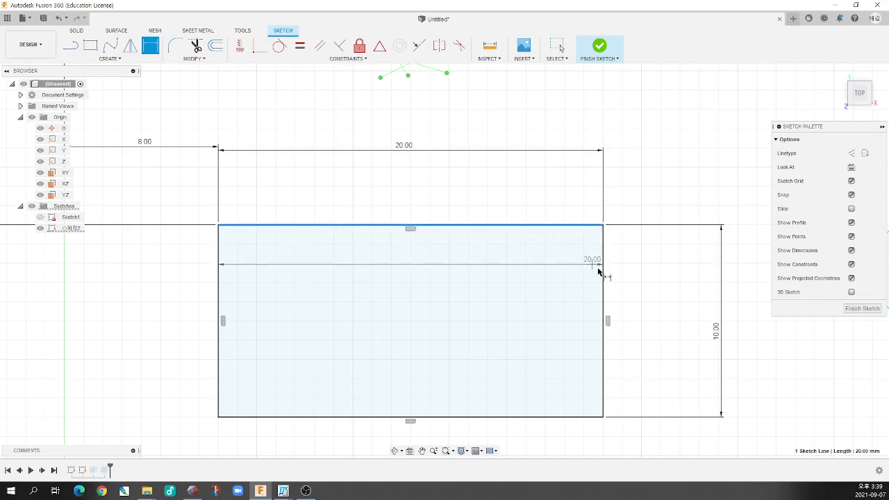
{"action": "left_click", "coordinate": [604, 268]}
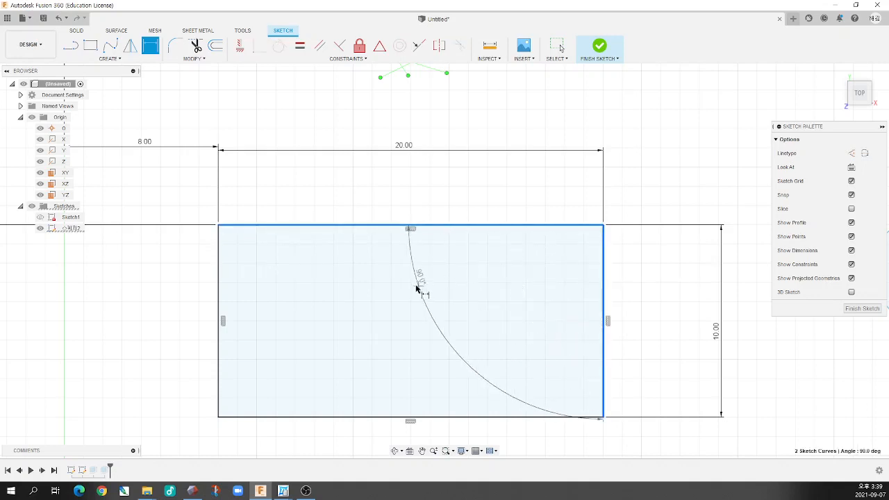
{"action": "key", "text": "Escape"}
{"action": "scroll", "coordinate": [426, 285], "scroll_direction": "down", "scroll_amount": 6}
{"action": "scroll", "coordinate": [312, 213], "scroll_direction": "down", "scroll_amount": 2}
{"action": "scroll", "coordinate": [383, 278], "scroll_direction": "up", "scroll_amount": 4}
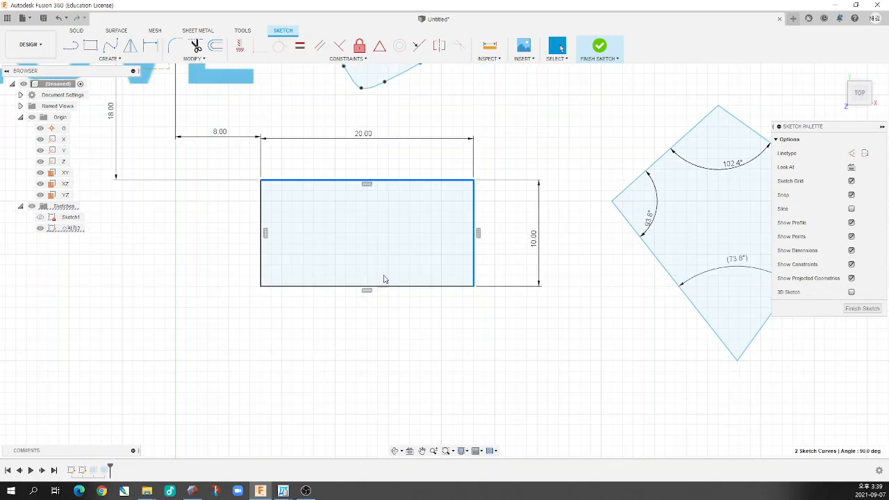
{"action": "left_click", "coordinate": [150, 46]}
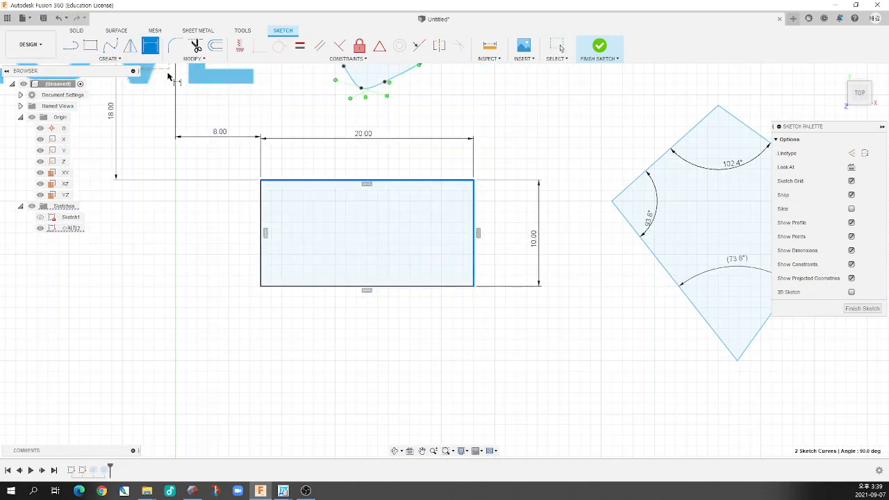
{"action": "key", "text": "Escape"}
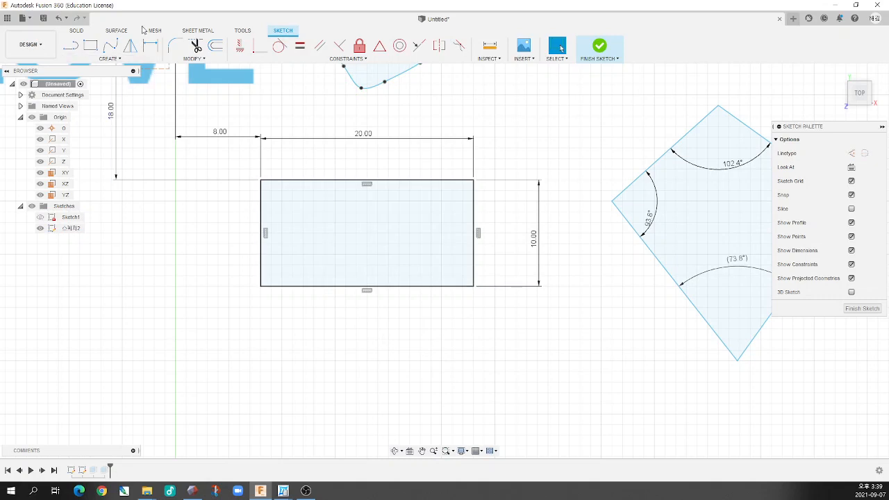
Try to add a length dimension to the rectangle's bottom edge, placed below it
{"action": "left_click", "coordinate": [150, 45]}
{"action": "left_click", "coordinate": [341, 286]}
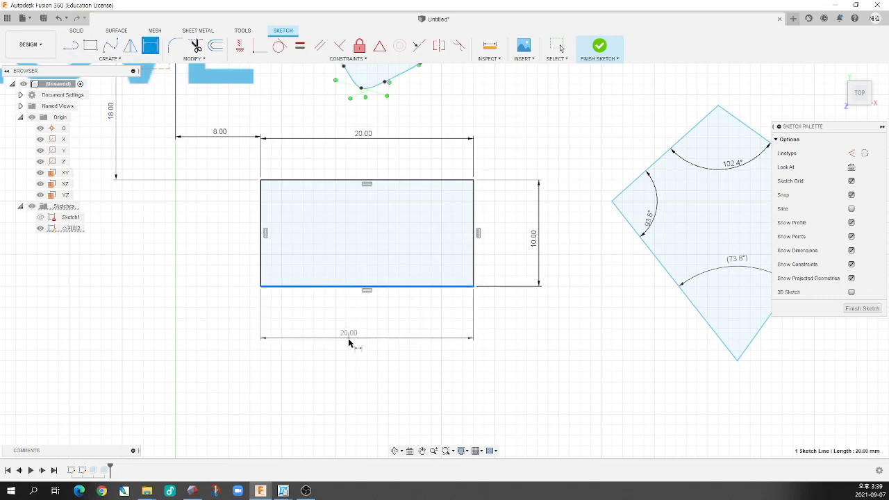
{"action": "left_click", "coordinate": [350, 342]}
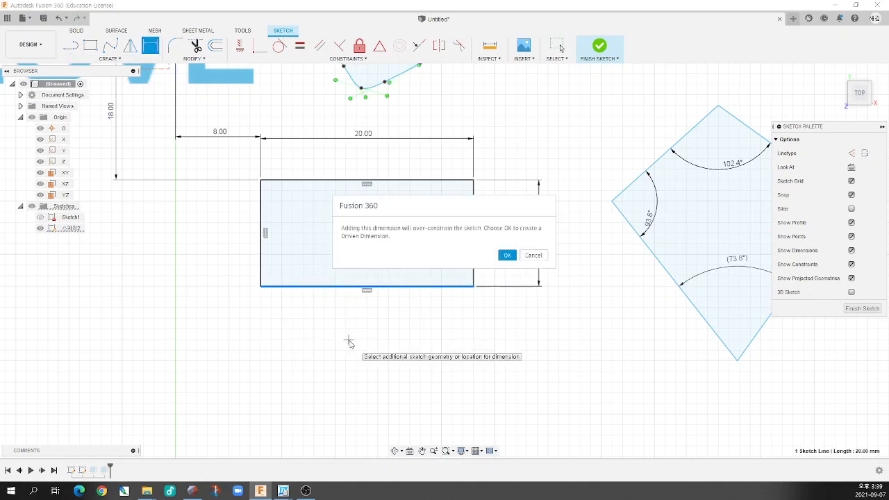
{"action": "key", "text": "Escape"}
Examine the rectangle's dimensions and the horizontal constraints on its upper and lower edges
{"action": "scroll", "coordinate": [407, 368], "scroll_direction": "down", "scroll_amount": 5}
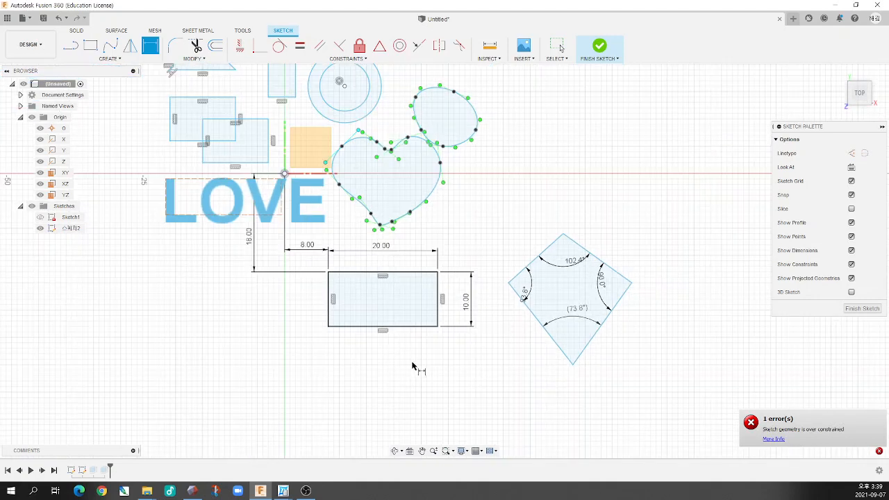
{"action": "scroll", "coordinate": [415, 361], "scroll_direction": "up", "scroll_amount": 4}
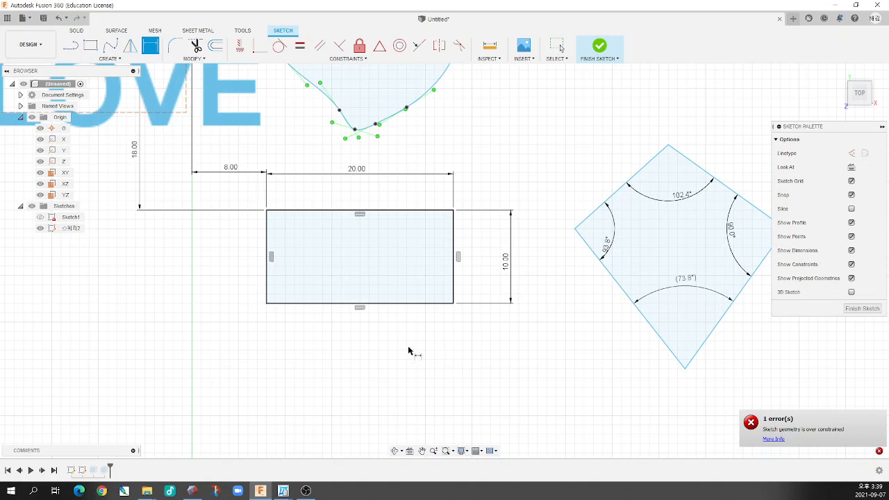
{"action": "scroll", "coordinate": [402, 348], "scroll_direction": "up", "scroll_amount": 1}
{"action": "scroll", "coordinate": [357, 328], "scroll_direction": "down", "scroll_amount": 2}
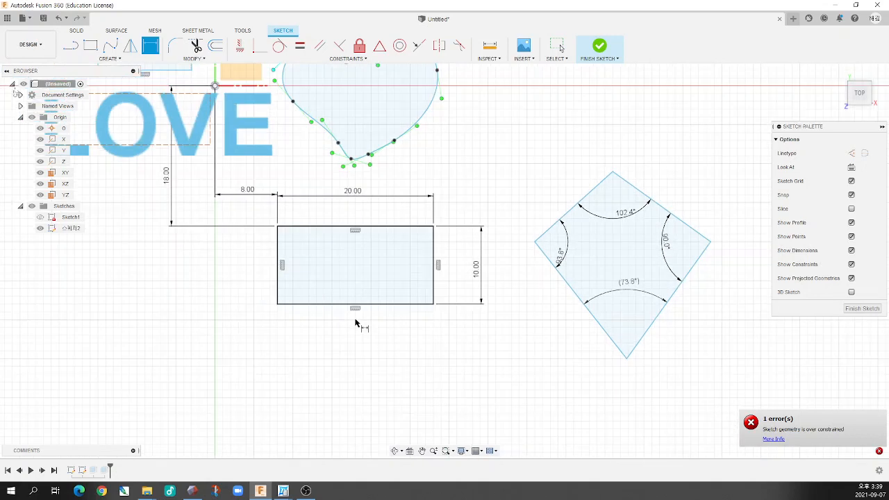
{"action": "scroll", "coordinate": [340, 258], "scroll_direction": "up", "scroll_amount": 3}
{"action": "key", "text": "Escape"}
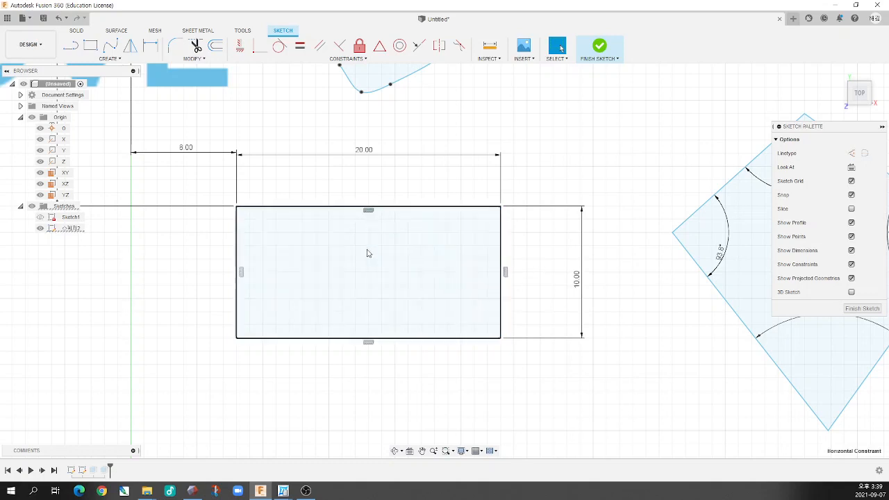
{"action": "scroll", "coordinate": [369, 346], "scroll_direction": "up", "scroll_amount": 3}
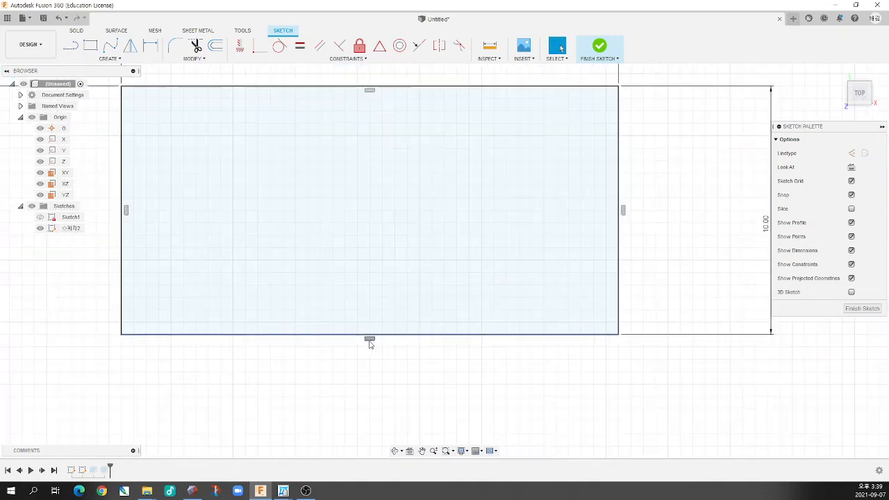
{"action": "scroll", "coordinate": [369, 346], "scroll_direction": "down", "scroll_amount": 5}
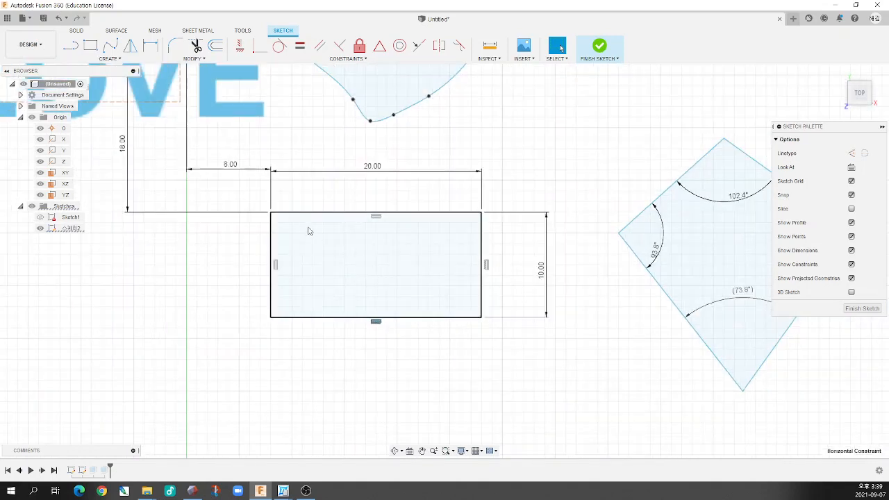
Switch to the manual, review its page on sketch constraints and the meaning of each type, and return to the Fusion 360 sketch
{"action": "scroll", "coordinate": [309, 231], "scroll_direction": "up", "scroll_amount": 2}
{"action": "left_click", "coordinate": [346, 59]}
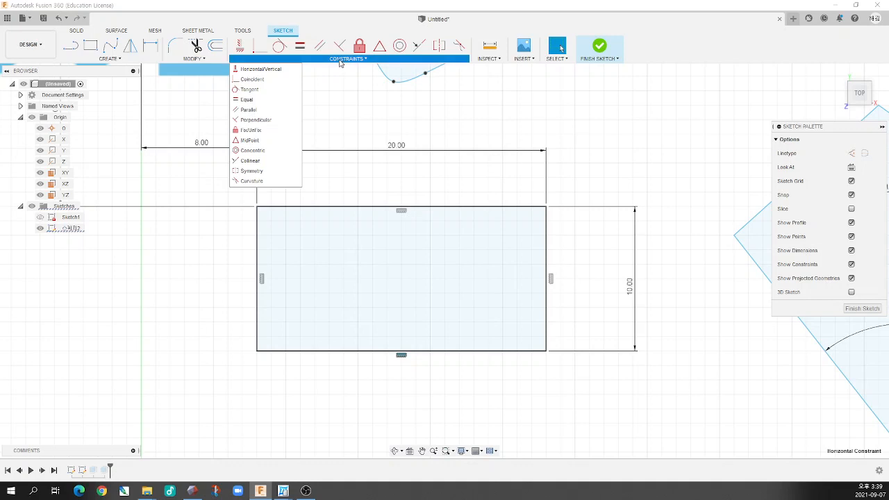
{"action": "left_click", "coordinate": [287, 496]}
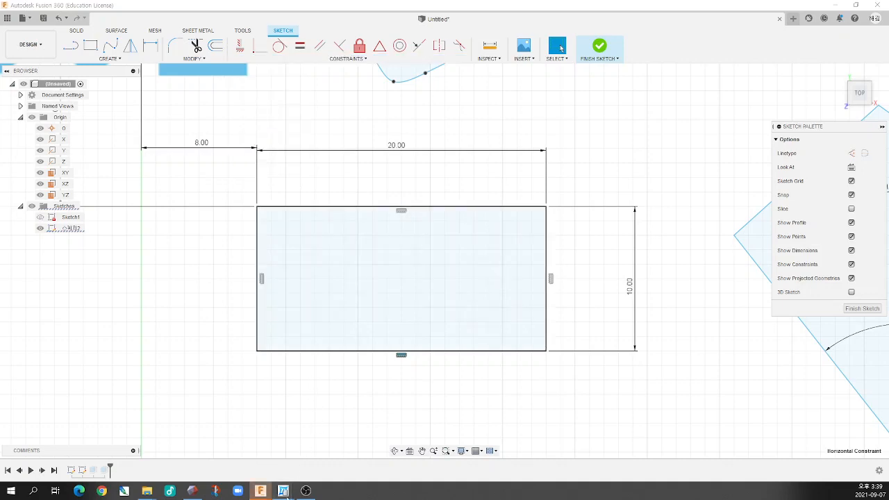
{"action": "left_click", "coordinate": [319, 461]}
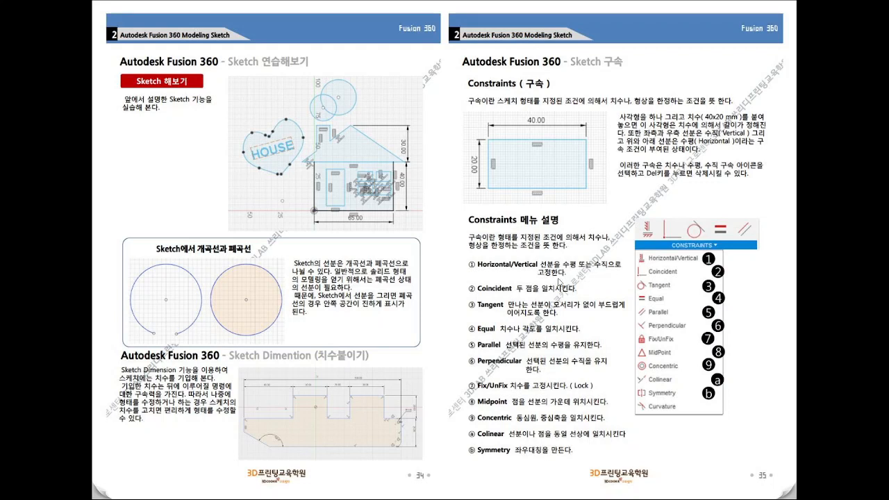
{"action": "key", "text": "alt+Tab"}
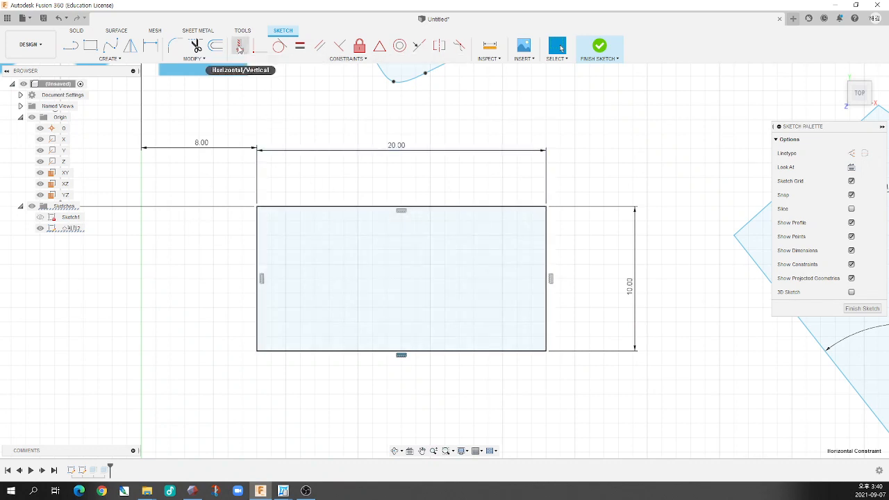
{"action": "left_click", "coordinate": [334, 60]}
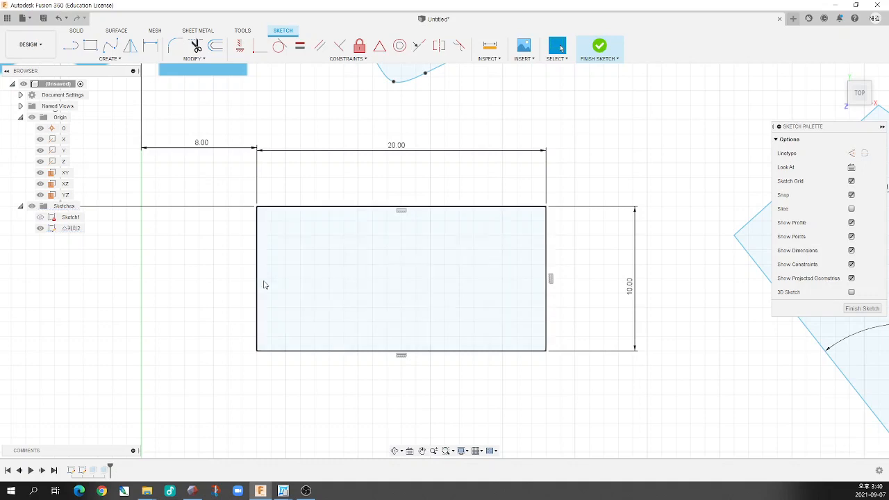
Delete the vertical constraint on the rectangle's left edge and the horizontal constraint on its bottom edge, and check the lower-left corner
{"action": "left_click", "coordinate": [401, 356]}
{"action": "key", "text": "Delete"}
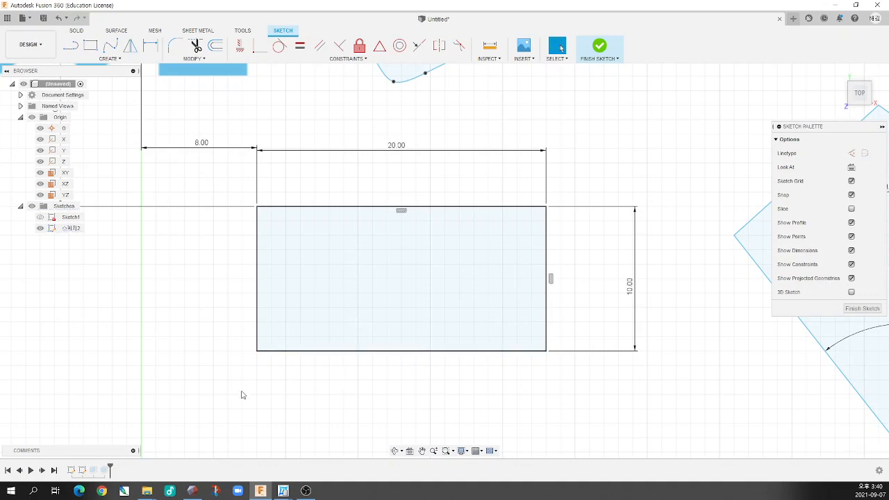
{"action": "left_click", "coordinate": [258, 351]}
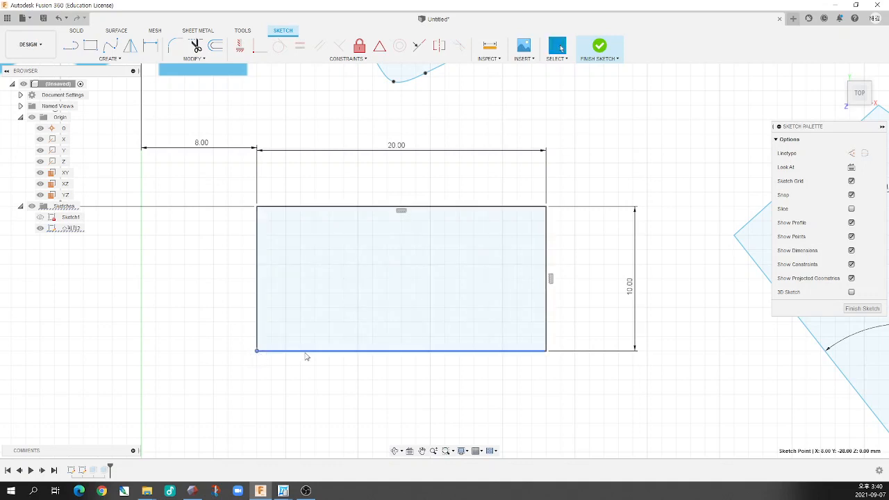
{"action": "scroll", "coordinate": [436, 352], "scroll_direction": "down", "scroll_amount": 1}
{"action": "scroll", "coordinate": [436, 352], "scroll_direction": "up", "scroll_amount": 2}
{"action": "scroll", "coordinate": [462, 353], "scroll_direction": "down", "scroll_amount": 3}
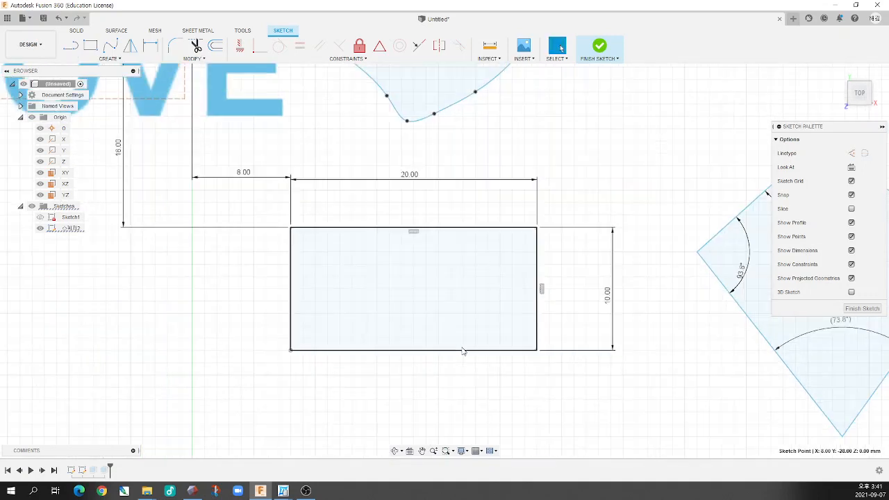
Delete the rectangle's 10 mm and 20 mm dimensions and pull its lower-left corner inward so the left and bottom edges slant
{"action": "scroll", "coordinate": [487, 344], "scroll_direction": "up", "scroll_amount": 1}
{"action": "left_click", "coordinate": [621, 292]}
{"action": "key", "text": "Delete"}
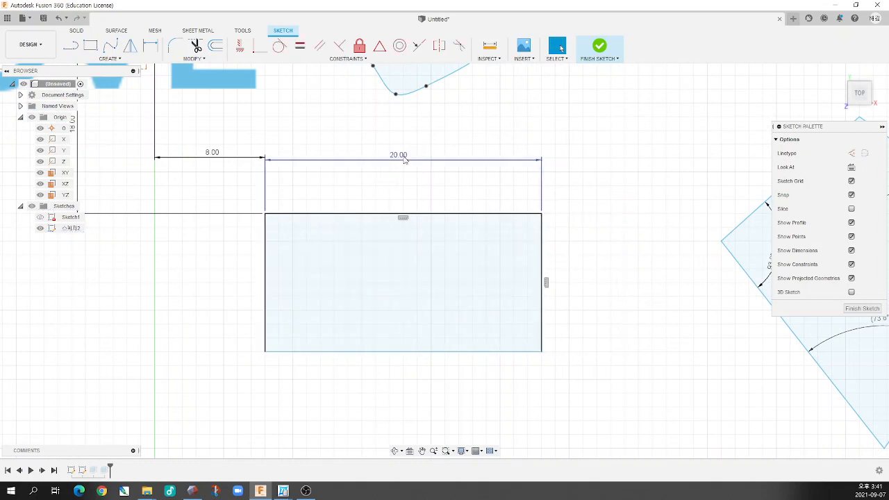
{"action": "left_click", "coordinate": [404, 160]}
{"action": "key", "text": "Delete"}
{"action": "left_click_drag", "start_coordinate": [267, 354], "coordinate": [353, 367]}
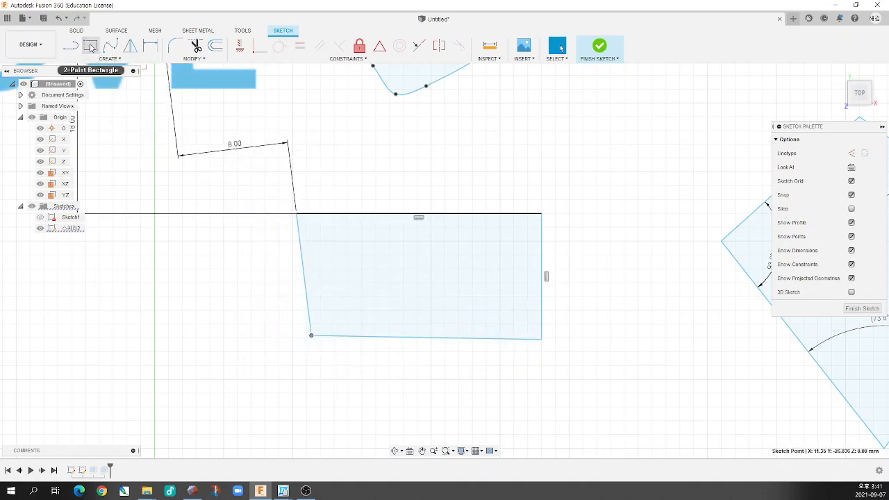
Draw a small two-point rectangle to the left of the skewed shape and delete it
{"action": "left_click", "coordinate": [109, 59]}
{"action": "mouse_move", "coordinate": [90, 79]}
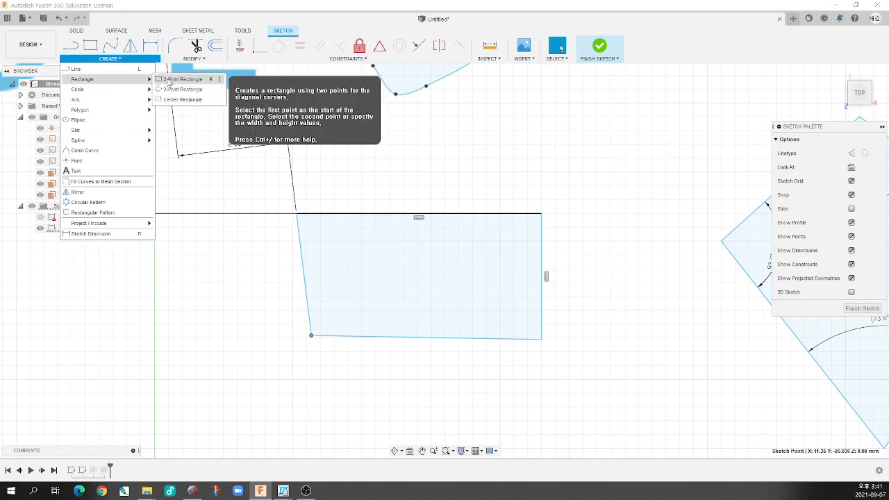
{"action": "left_click", "coordinate": [173, 79]}
{"action": "left_click", "coordinate": [192, 260]}
{"action": "left_click", "coordinate": [266, 343]}
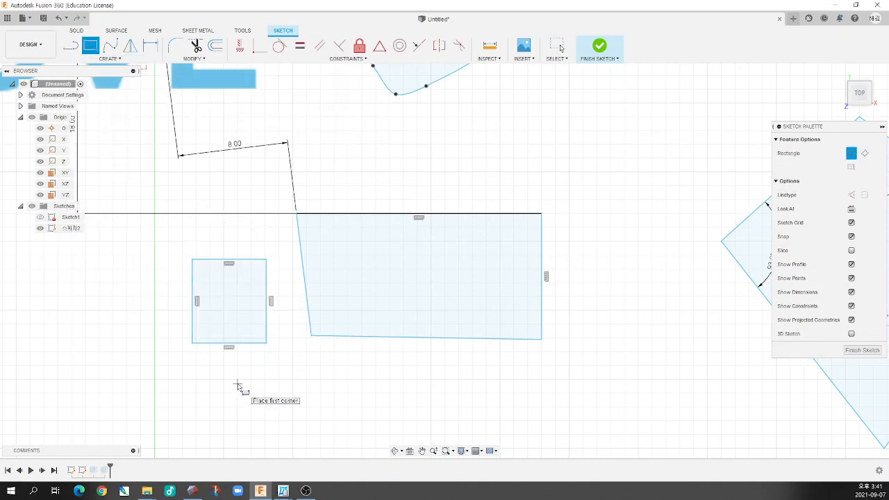
{"action": "key", "text": "Escape"}
{"action": "left_click_drag", "start_coordinate": [175, 377], "coordinate": [278, 252]}
{"action": "key", "text": "Delete"}
Apply Horizontal/Vertical constraints to the skewed shape's slanted left edge and its bottom edge
{"action": "scroll", "coordinate": [348, 359], "scroll_direction": "up", "scroll_amount": 5}
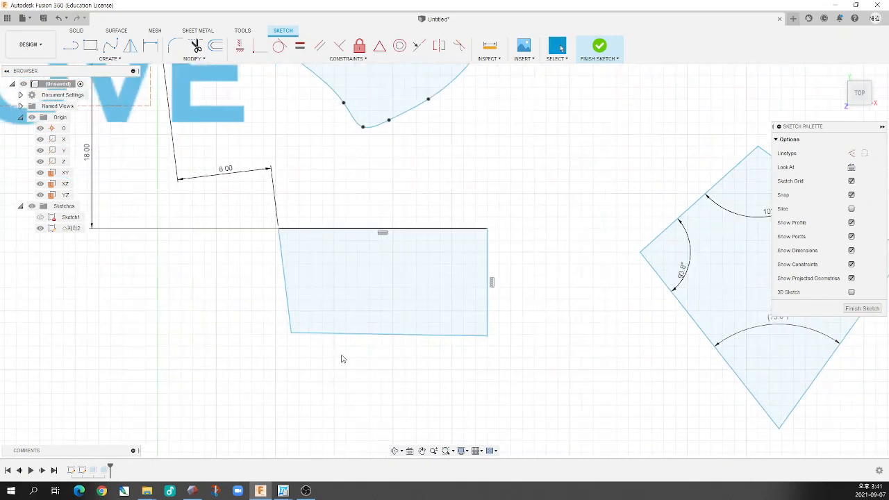
{"action": "double_click", "coordinate": [303, 314]}
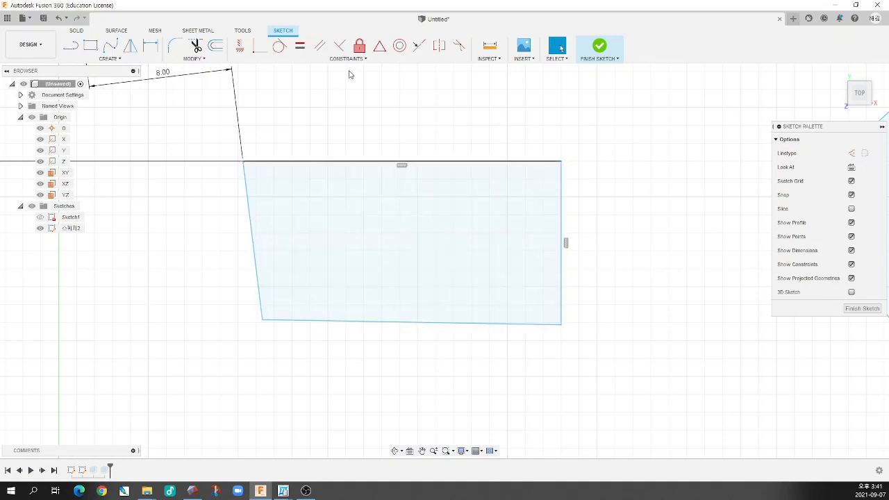
{"action": "left_click", "coordinate": [349, 58]}
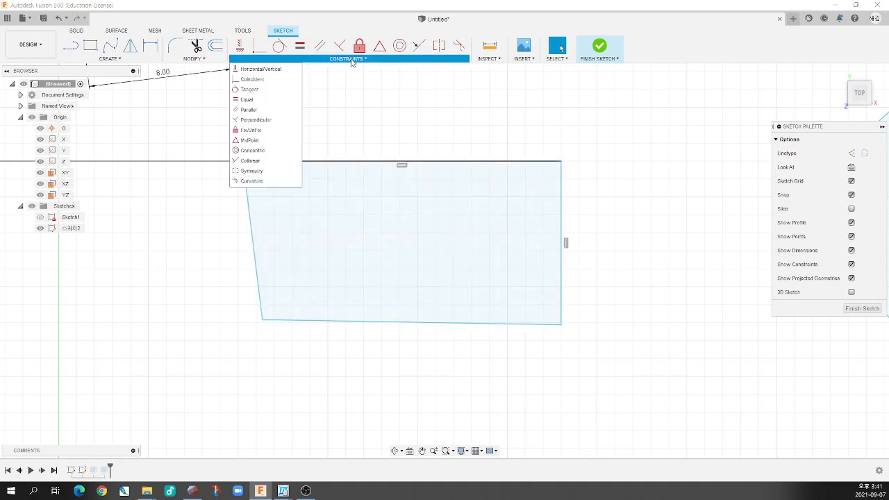
{"action": "left_click", "coordinate": [266, 72]}
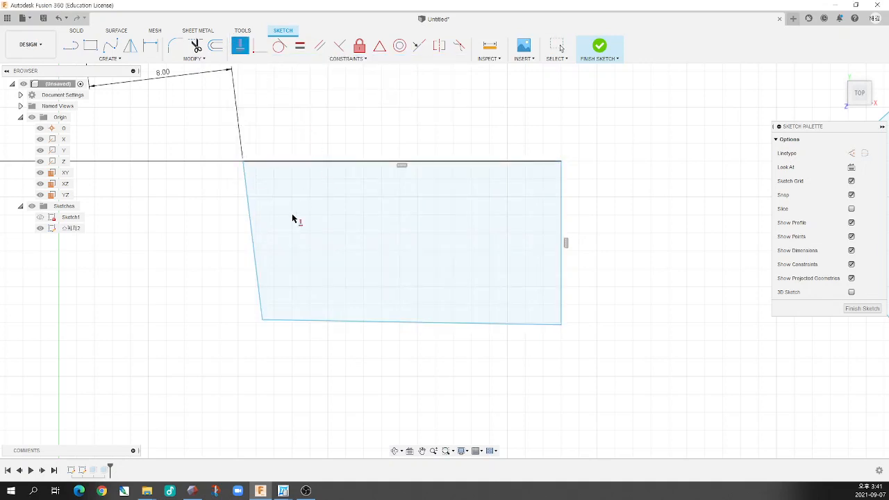
{"action": "left_click", "coordinate": [252, 246]}
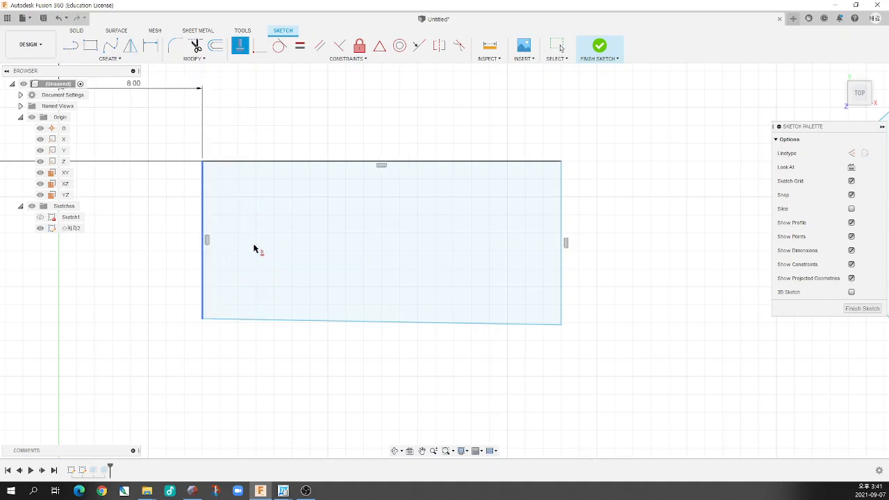
{"action": "left_click", "coordinate": [333, 322]}
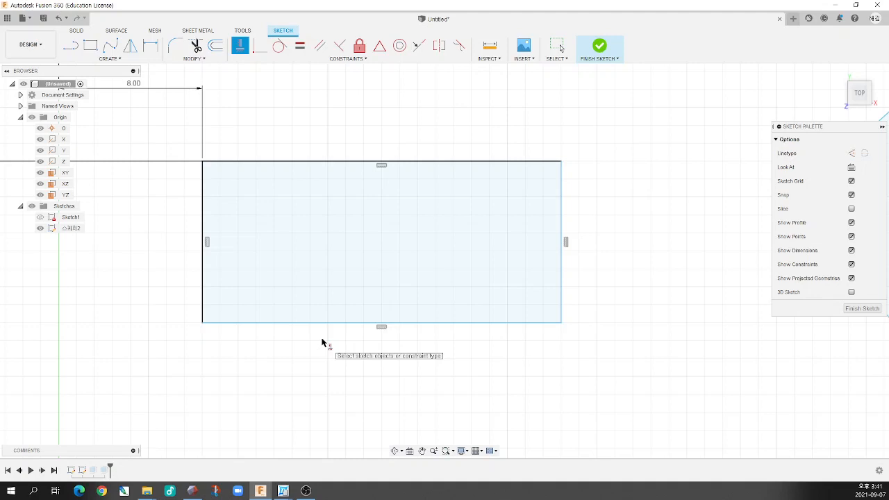
Draw a free line about 10.4 mm long, rising to the right from just outside the rectangle's upper-right corner
{"action": "left_click", "coordinate": [353, 59]}
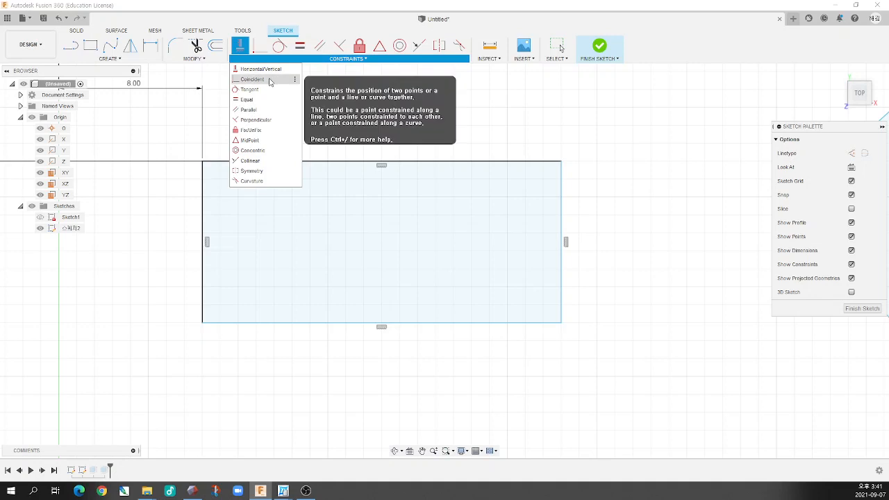
{"action": "left_click", "coordinate": [252, 160]}
{"action": "scroll", "coordinate": [214, 220], "scroll_direction": "down", "scroll_amount": 4}
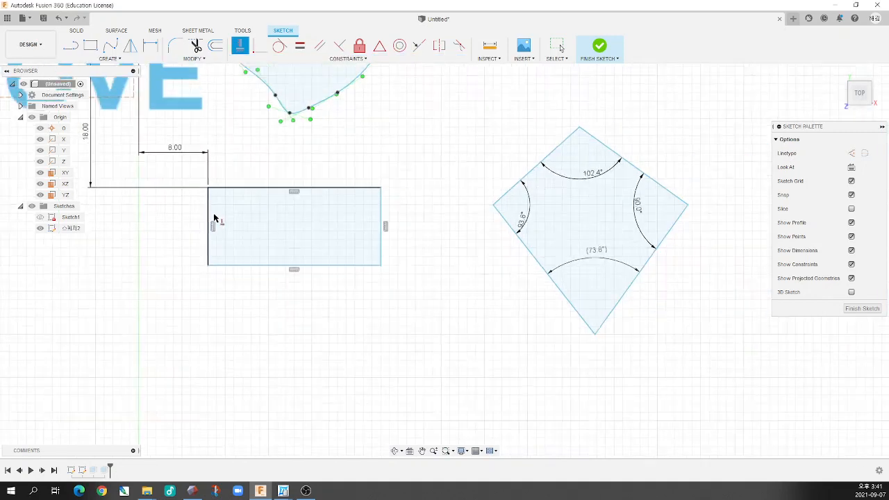
{"action": "scroll", "coordinate": [322, 188], "scroll_direction": "down", "scroll_amount": 2}
{"action": "scroll", "coordinate": [359, 188], "scroll_direction": "up", "scroll_amount": 5}
{"action": "scroll", "coordinate": [274, 214], "scroll_direction": "down", "scroll_amount": 1}
{"action": "scroll", "coordinate": [303, 166], "scroll_direction": "up", "scroll_amount": 2}
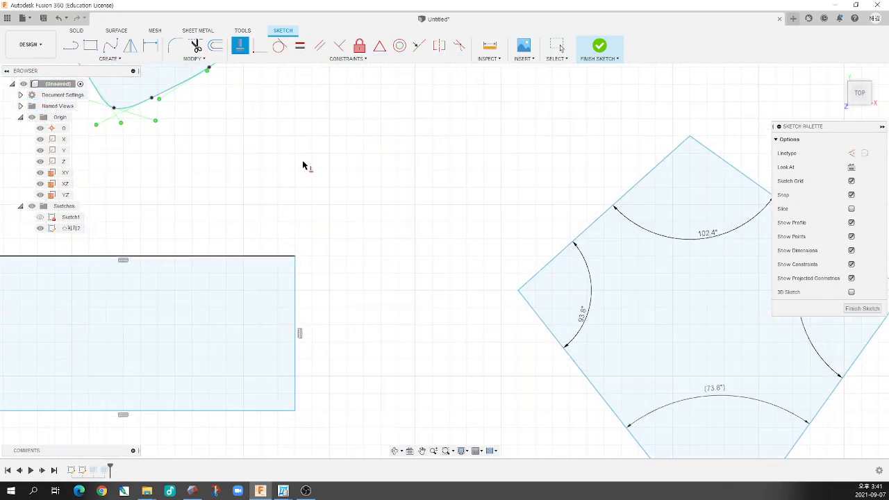
{"action": "left_click", "coordinate": [70, 46]}
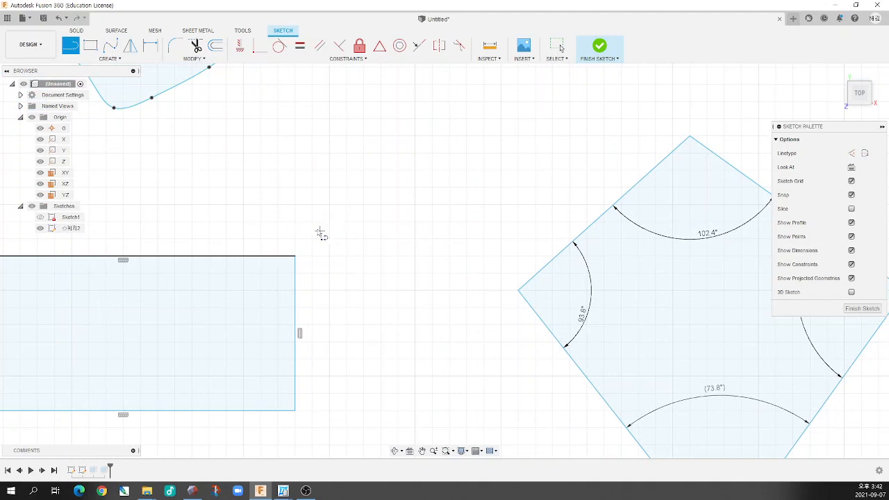
{"action": "left_click", "coordinate": [301, 242]}
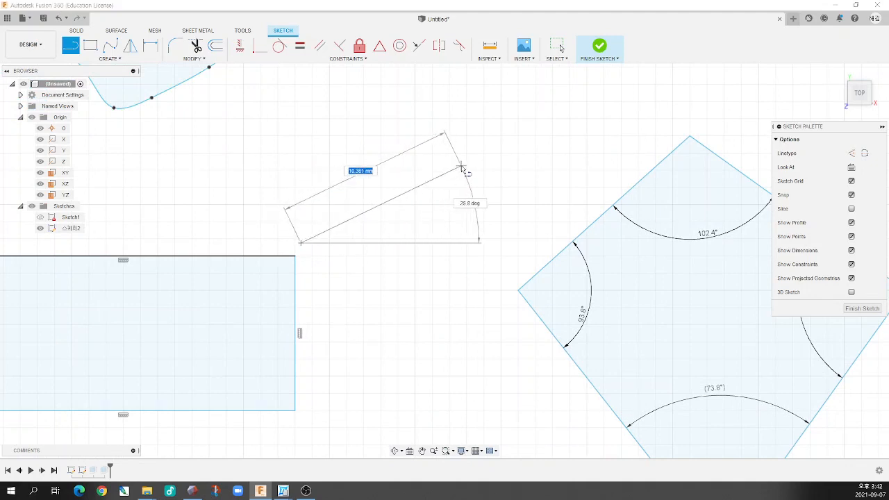
{"action": "left_click", "coordinate": [462, 168]}
{"action": "key", "text": "Escape"}
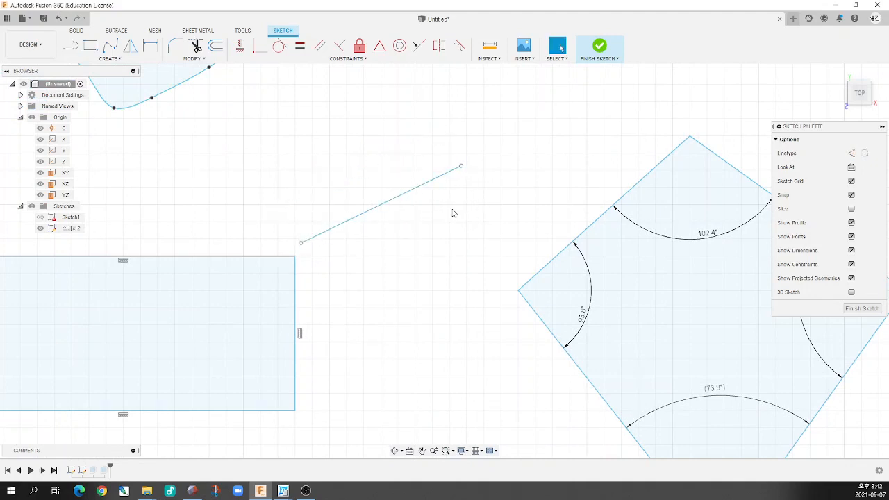
Move the free line's lower endpoint slightly closer to the rectangle's upper-right corner
{"action": "left_click", "coordinate": [301, 244]}
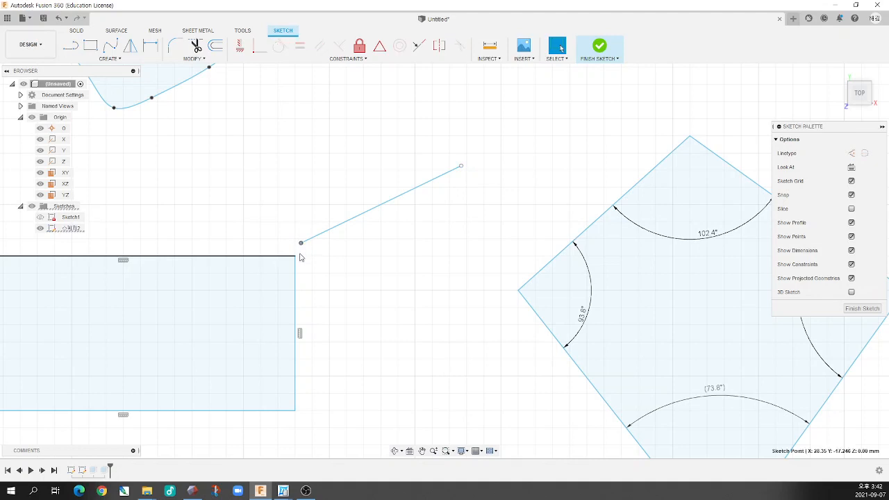
{"action": "left_click", "coordinate": [294, 257]}
{"action": "scroll", "coordinate": [327, 256], "scroll_direction": "up", "scroll_amount": 5}
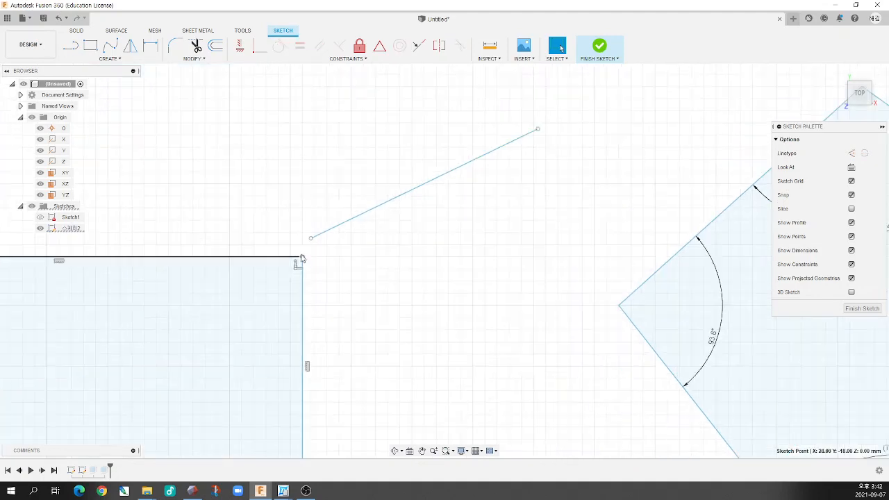
{"action": "left_click", "coordinate": [312, 245]}
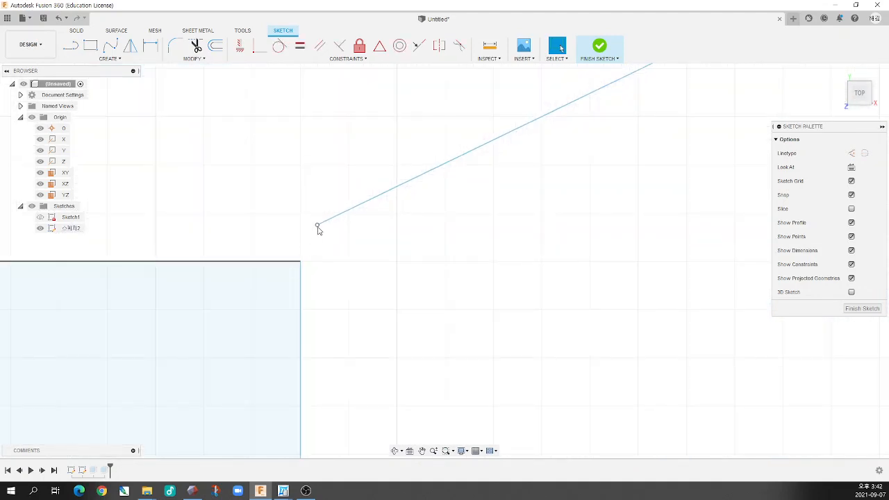
{"action": "mouse_move", "coordinate": [318, 230]}
{"action": "left_mouse_down"}
{"action": "mouse_move", "coordinate": [320, 246]}
{"action": "mouse_move", "coordinate": [303, 265]}
{"action": "mouse_move", "coordinate": [328, 218]}
{"action": "mouse_move", "coordinate": [313, 257]}
{"action": "mouse_move", "coordinate": [320, 234]}
{"action": "left_mouse_up"}
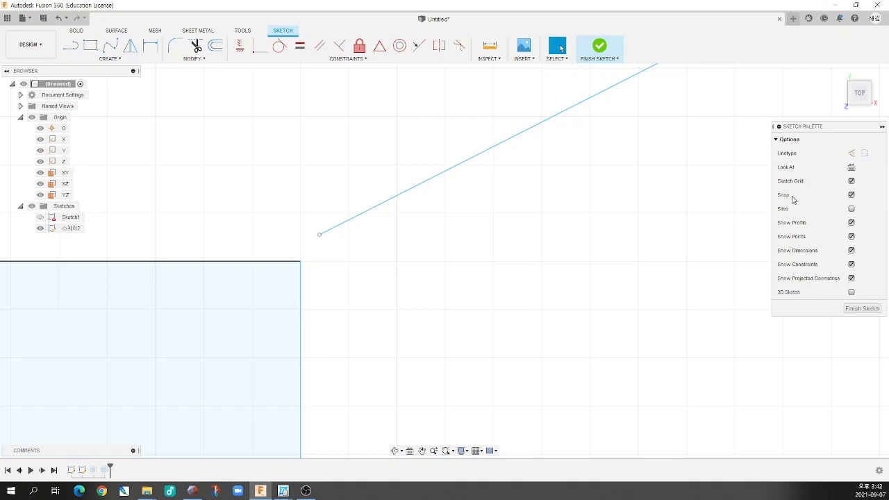
With the sketch grid and snapping temporarily turned off, nudge the line's lower endpoint further towards the rectangle's upper-right corner
{"action": "left_click", "coordinate": [853, 195]}
{"action": "left_click", "coordinate": [852, 181]}
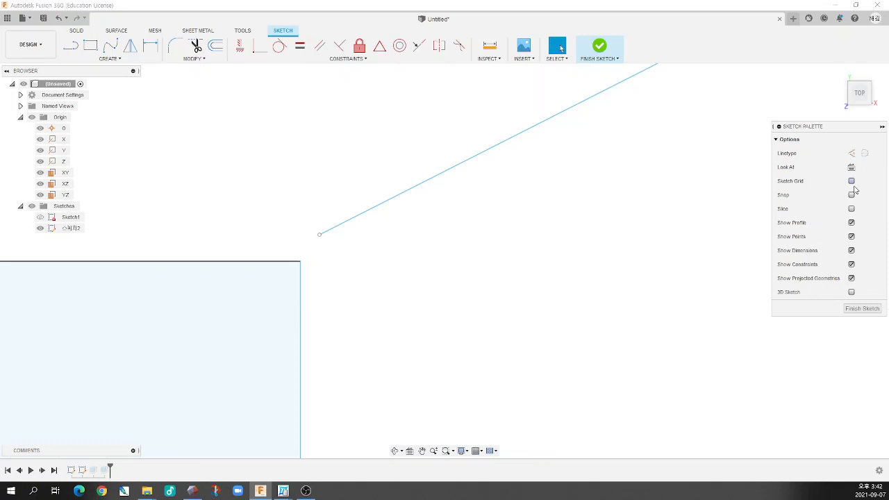
{"action": "mouse_move", "coordinate": [319, 237]}
{"action": "left_mouse_down"}
{"action": "mouse_move", "coordinate": [300, 270]}
{"action": "mouse_move", "coordinate": [324, 242]}
{"action": "left_mouse_up"}
{"action": "left_click", "coordinate": [852, 182]}
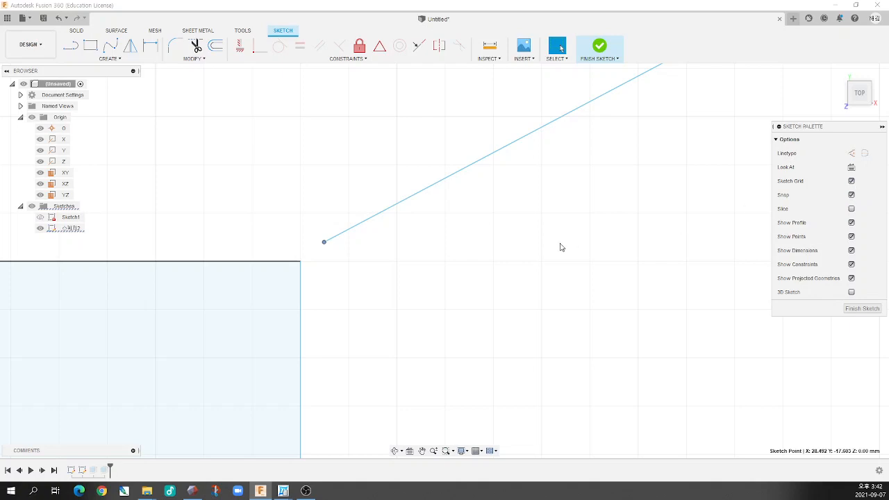
Place the line's lower endpoint at about X 28.10, Y -18.10 mm beside the rectangle's corner, and compare the gap at different zooms
{"action": "scroll", "coordinate": [299, 264], "scroll_direction": "down", "scroll_amount": 3}
{"action": "scroll", "coordinate": [318, 258], "scroll_direction": "up", "scroll_amount": 4}
{"action": "left_click", "coordinate": [280, 257]}
{"action": "scroll", "coordinate": [311, 268], "scroll_direction": "down", "scroll_amount": 5}
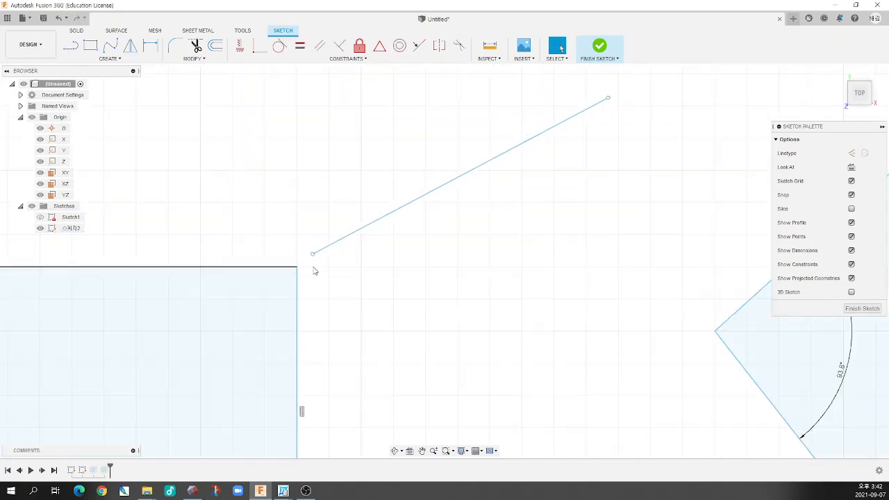
{"action": "scroll", "coordinate": [300, 273], "scroll_direction": "up", "scroll_amount": 3}
{"action": "scroll", "coordinate": [299, 273], "scroll_direction": "up", "scroll_amount": 3}
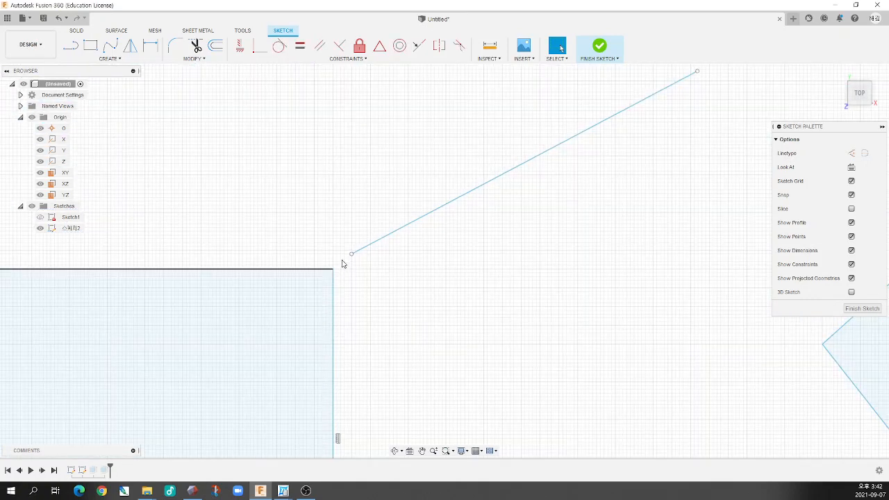
{"action": "scroll", "coordinate": [359, 273], "scroll_direction": "down", "scroll_amount": 5}
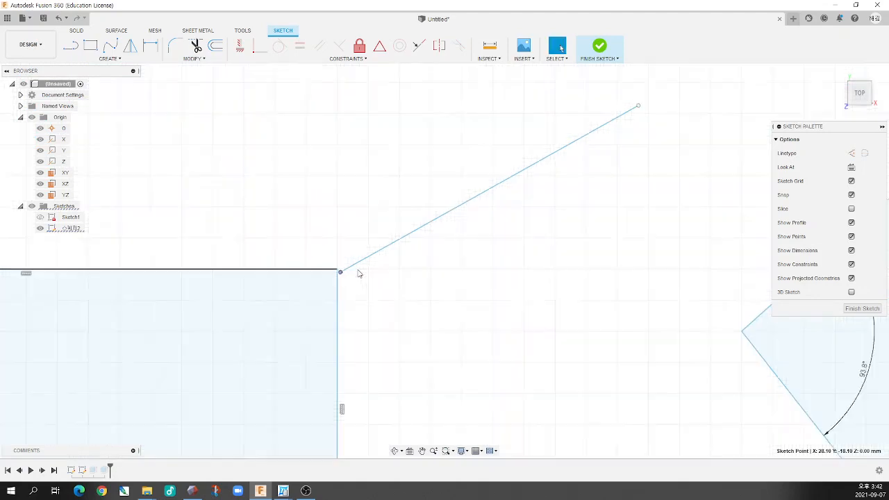
{"action": "scroll", "coordinate": [413, 281], "scroll_direction": "down", "scroll_amount": 3}
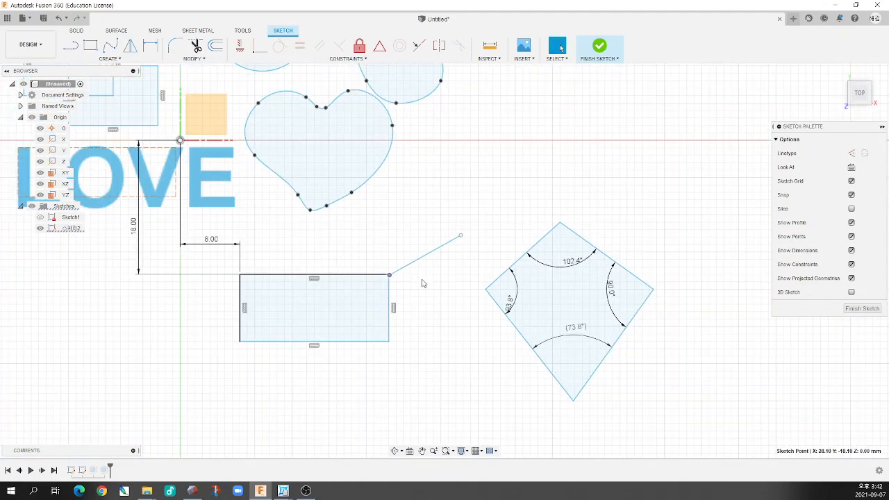
{"action": "scroll", "coordinate": [422, 284], "scroll_direction": "up", "scroll_amount": 6}
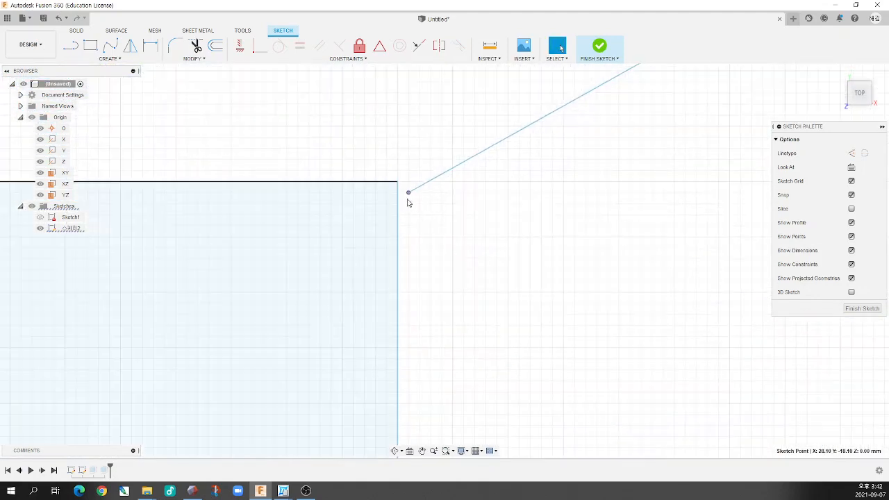
Move the line's lower endpoint to about X 28.46, Y -17.63 mm and shift the rectangle's right edge slightly away from it
{"action": "left_click_drag", "start_coordinate": [410, 195], "coordinate": [449, 141]}
{"action": "scroll", "coordinate": [452, 261], "scroll_direction": "down", "scroll_amount": 6}
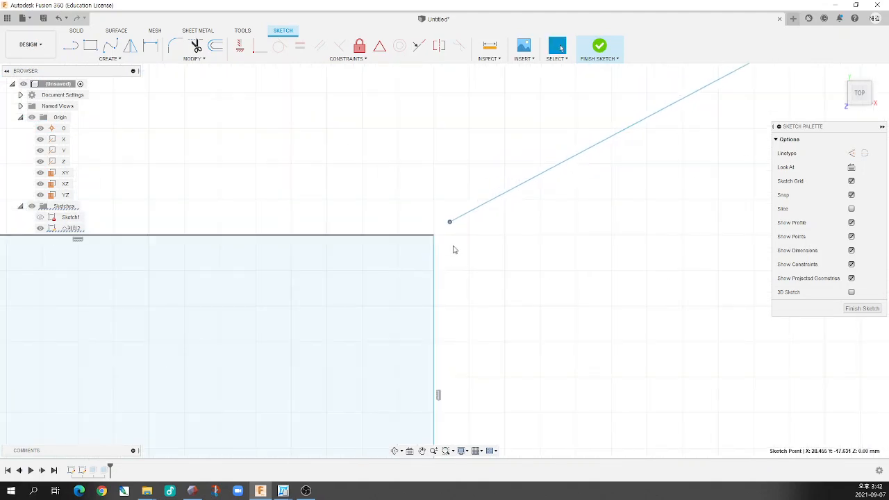
{"action": "left_click_drag", "start_coordinate": [433, 236], "coordinate": [427, 281]}
{"action": "scroll", "coordinate": [498, 274], "scroll_direction": "up", "scroll_amount": 3}
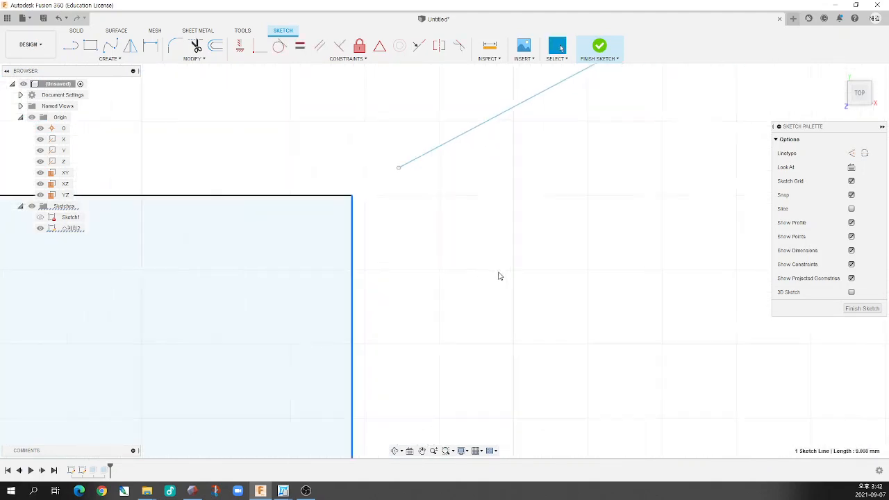
Delete the 8.00 mm horizontal dimension and the vertical dimension that locate the rectangle relative to the origin
{"action": "scroll", "coordinate": [462, 290], "scroll_direction": "down", "scroll_amount": 2}
{"action": "scroll", "coordinate": [397, 303], "scroll_direction": "down", "scroll_amount": 5}
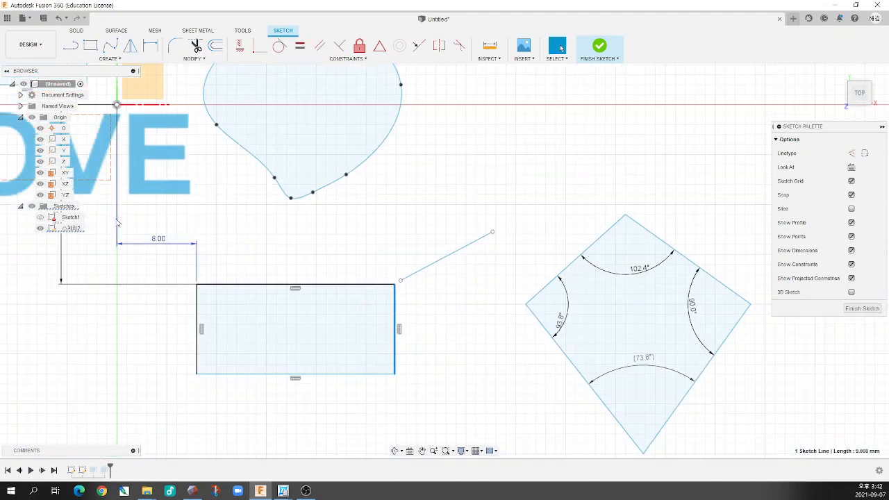
{"action": "left_click", "coordinate": [117, 212]}
{"action": "key", "text": "Delete"}
{"action": "left_click", "coordinate": [62, 270]}
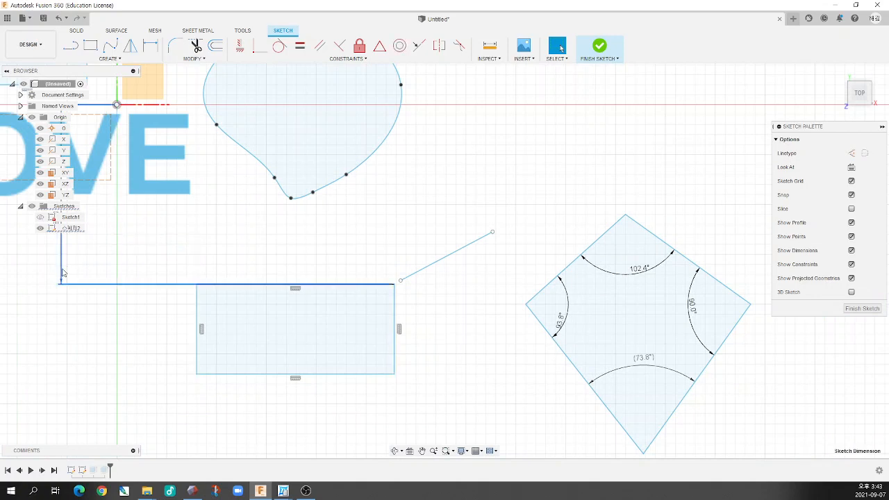
{"action": "key", "text": "Delete"}
Move the rectangle's upper-right corner up and to the left, away from the free line's lower endpoint
{"action": "scroll", "coordinate": [372, 276], "scroll_direction": "up", "scroll_amount": 3}
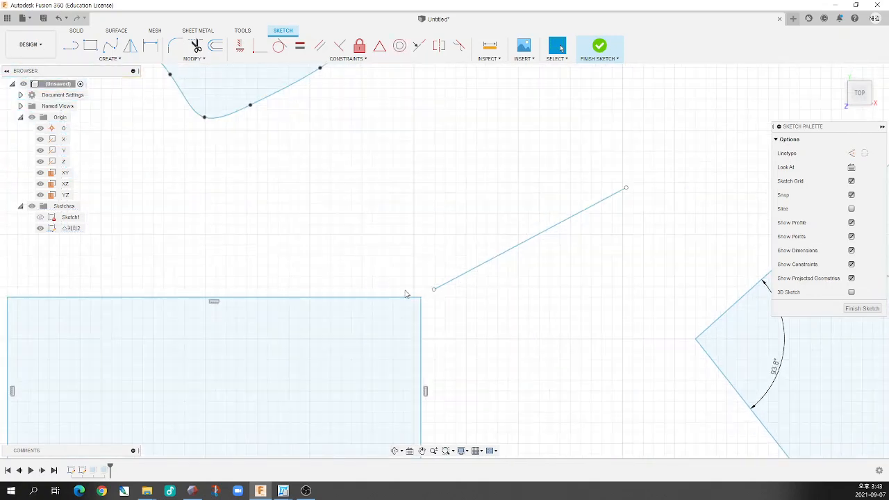
{"action": "scroll", "coordinate": [429, 301], "scroll_direction": "up", "scroll_amount": 2}
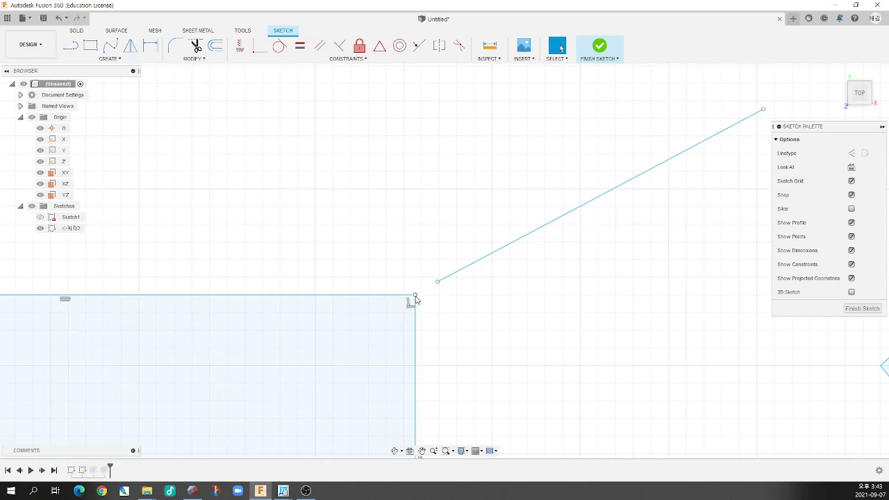
{"action": "left_click_drag", "start_coordinate": [414, 296], "coordinate": [360, 214]}
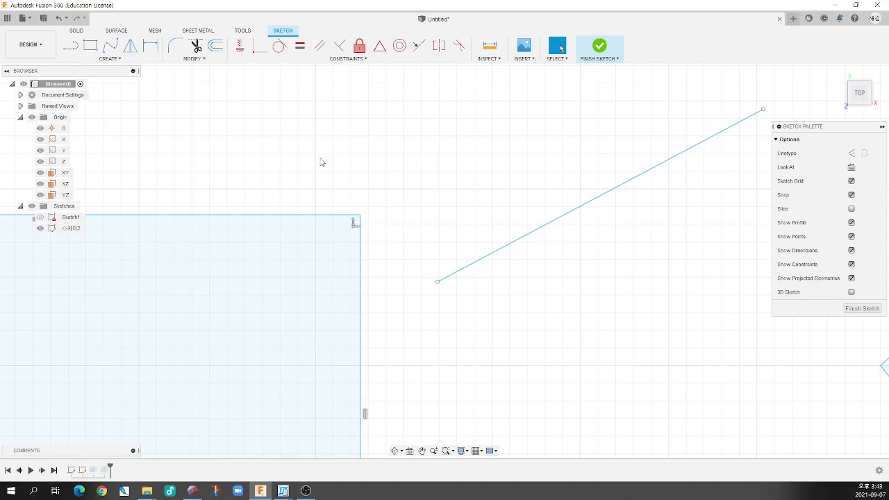
Apply a Coincident constraint between the free line's lower endpoint and the rectangle's upper-right corner
{"action": "left_click", "coordinate": [255, 49]}
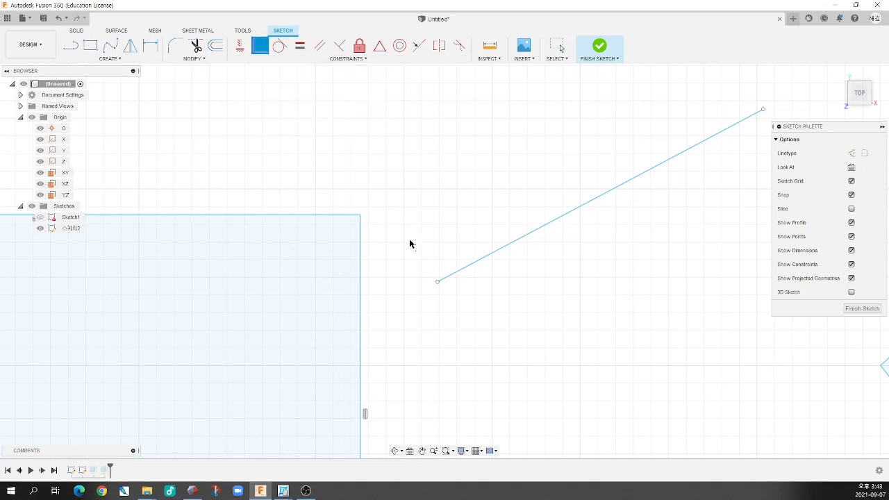
{"action": "left_click", "coordinate": [438, 283]}
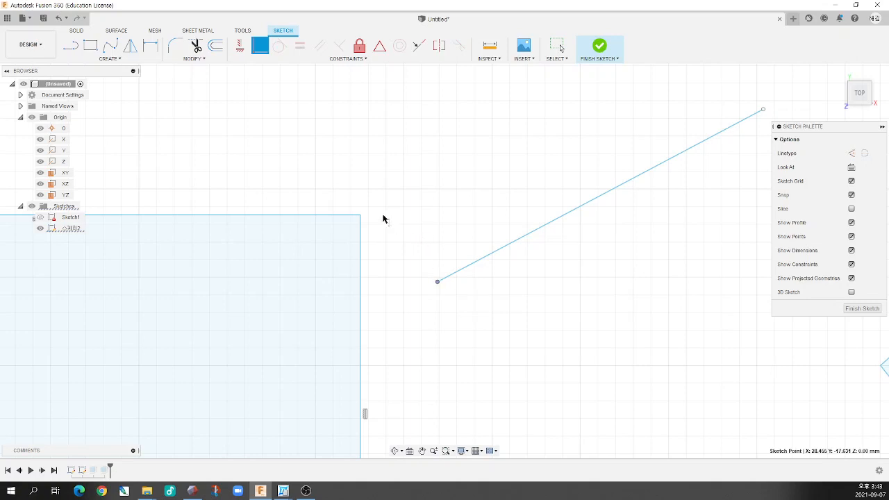
{"action": "left_click", "coordinate": [361, 216]}
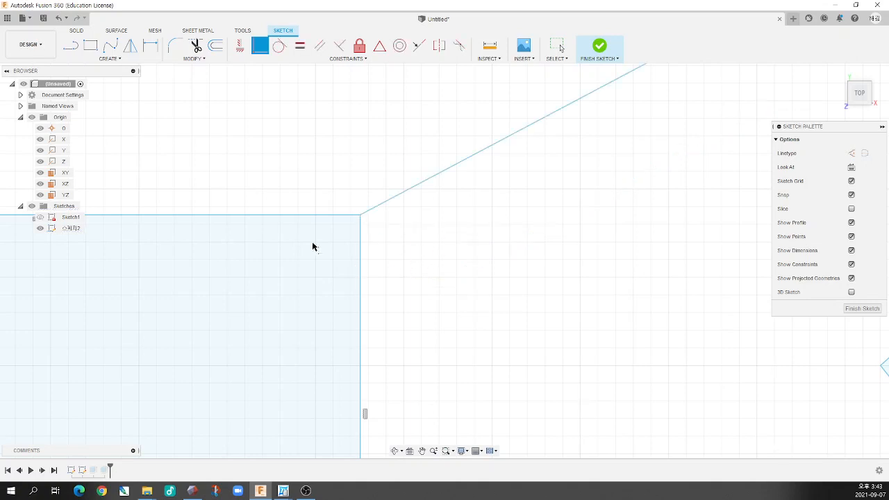
{"action": "scroll", "coordinate": [445, 278], "scroll_direction": "down", "scroll_amount": 5}
{"action": "scroll", "coordinate": [430, 267], "scroll_direction": "up", "scroll_amount": 5}
{"action": "key", "text": "Escape"}
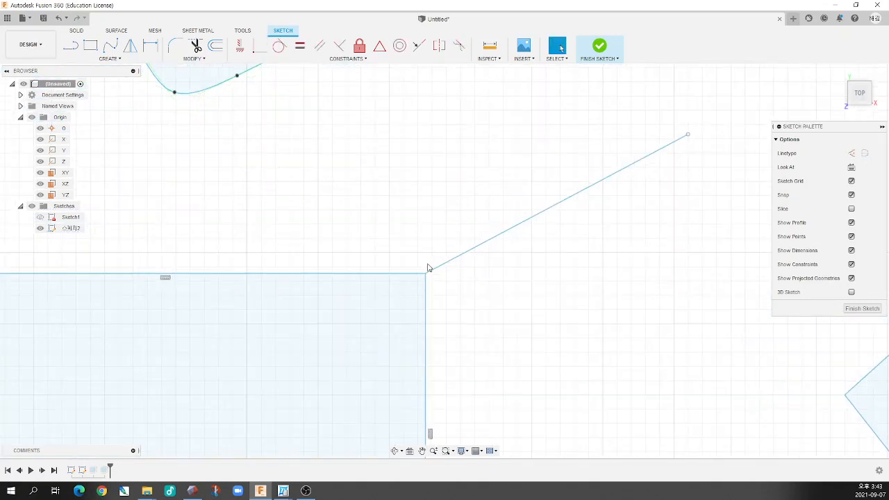
Shift the rectangle's right edge slightly to the left with the line attached, and select the shared corner to display its Coincident constraints
{"action": "mouse_move", "coordinate": [424, 298]}
{"action": "left_mouse_down"}
{"action": "mouse_move", "coordinate": [548, 306]}
{"action": "mouse_move", "coordinate": [349, 311]}
{"action": "mouse_move", "coordinate": [552, 316]}
{"action": "mouse_move", "coordinate": [385, 314]}
{"action": "mouse_move", "coordinate": [407, 311]}
{"action": "left_mouse_up"}
{"action": "left_click", "coordinate": [479, 311]}
{"action": "left_click", "coordinate": [409, 275]}
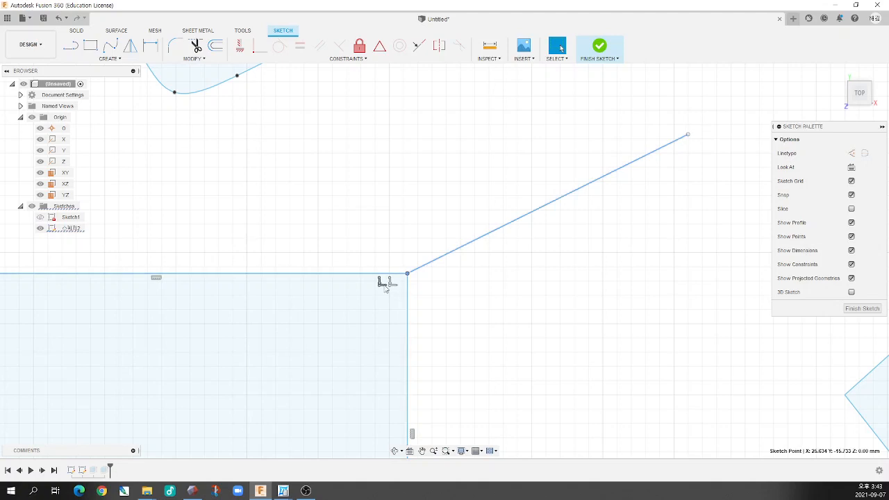
Break the Coincident constraint at the rectangle's lower-left corner and pull the bottom edge's endpoint to about X 9.30, Y -28.10 mm
{"action": "scroll", "coordinate": [397, 291], "scroll_direction": "down", "scroll_amount": 10}
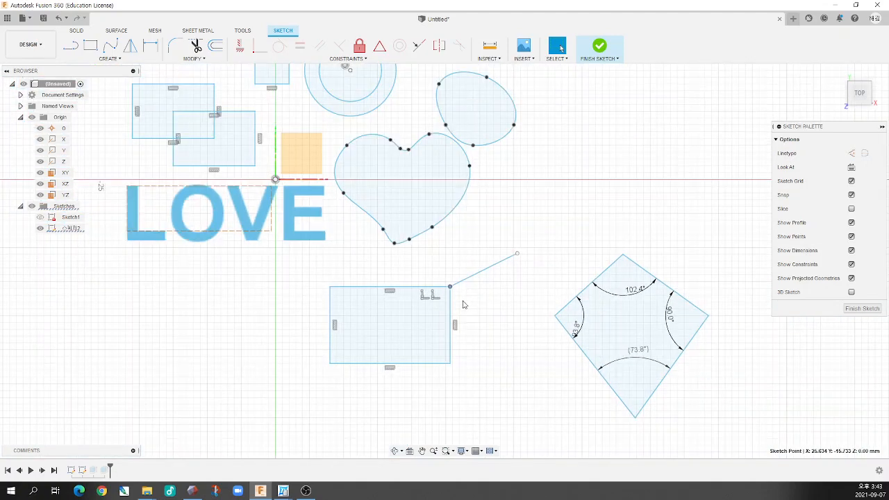
{"action": "scroll", "coordinate": [335, 361], "scroll_direction": "up", "scroll_amount": 3}
{"action": "scroll", "coordinate": [335, 361], "scroll_direction": "up", "scroll_amount": 3}
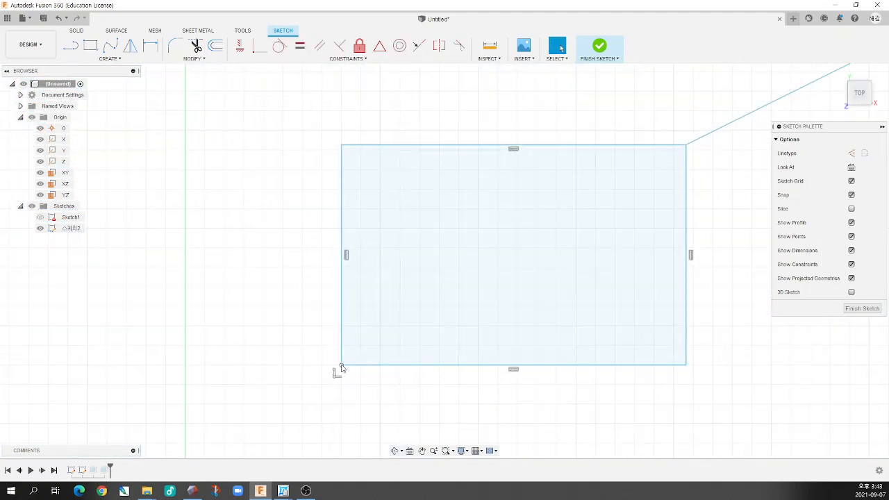
{"action": "scroll", "coordinate": [337, 370], "scroll_direction": "up", "scroll_amount": 3}
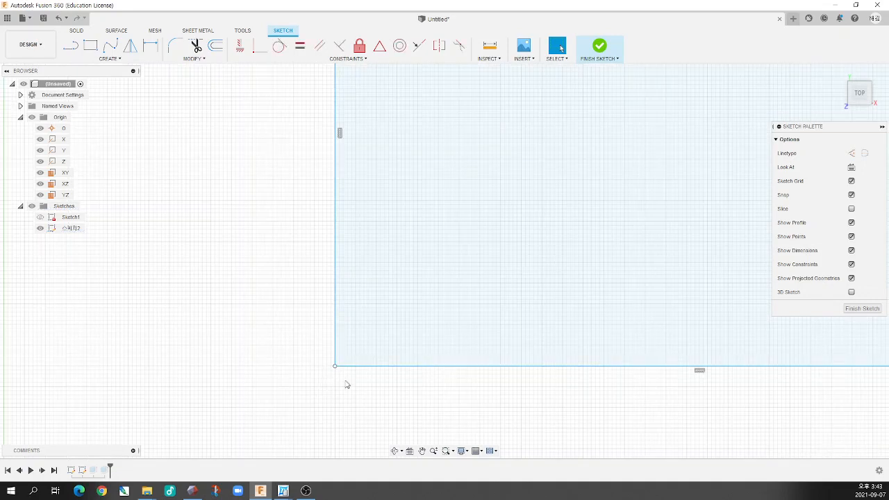
{"action": "left_click_drag", "start_coordinate": [336, 368], "coordinate": [391, 412]}
{"action": "scroll", "coordinate": [359, 349], "scroll_direction": "down", "scroll_amount": 5}
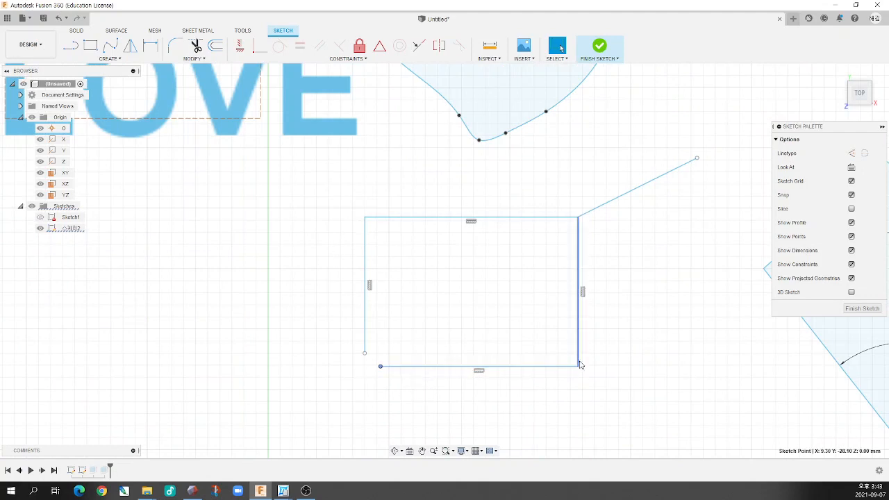
Rejoin the left edge's lower endpoint to the bottom edge's open endpoint with a Coincident constraint, closing the rectangle
{"action": "scroll", "coordinate": [361, 371], "scroll_direction": "down", "scroll_amount": 2}
{"action": "scroll", "coordinate": [348, 368], "scroll_direction": "up", "scroll_amount": 4}
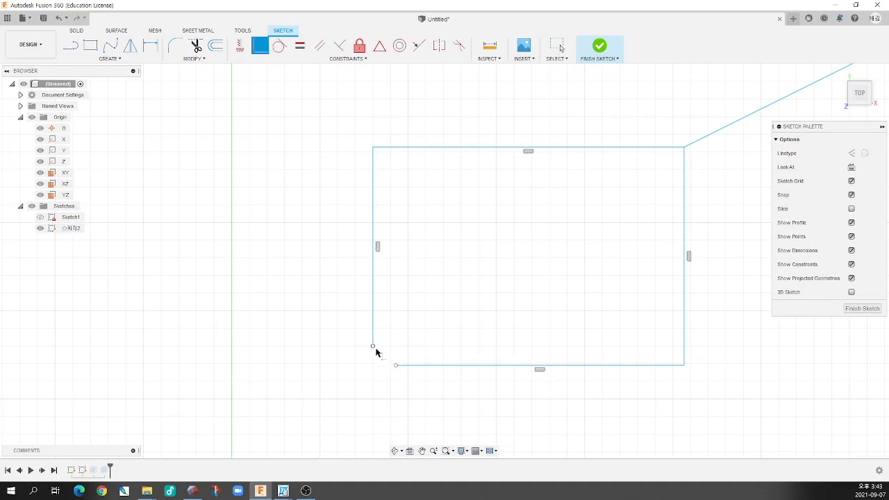
{"action": "left_click", "coordinate": [396, 366]}
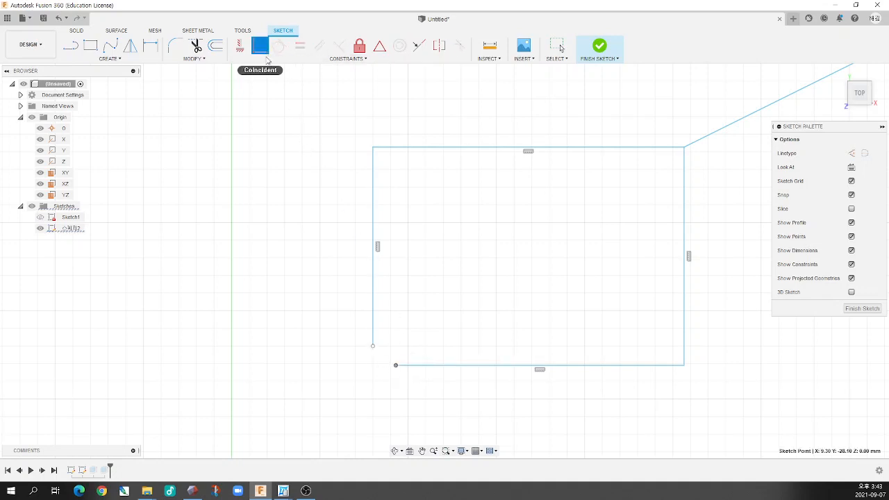
{"action": "left_click", "coordinate": [372, 346]}
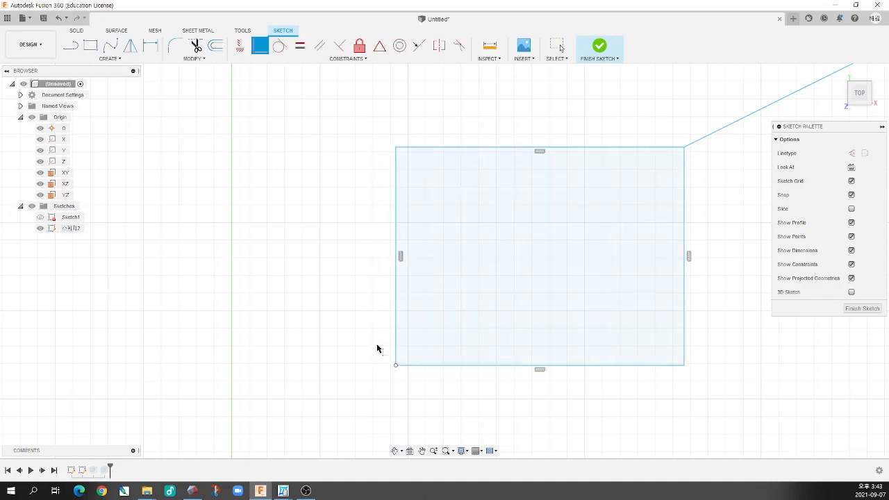
{"action": "scroll", "coordinate": [411, 359], "scroll_direction": "down", "scroll_amount": 2}
{"action": "scroll", "coordinate": [410, 360], "scroll_direction": "down", "scroll_amount": 3}
{"action": "scroll", "coordinate": [538, 290], "scroll_direction": "up", "scroll_amount": 6}
{"action": "key", "text": "Escape"}
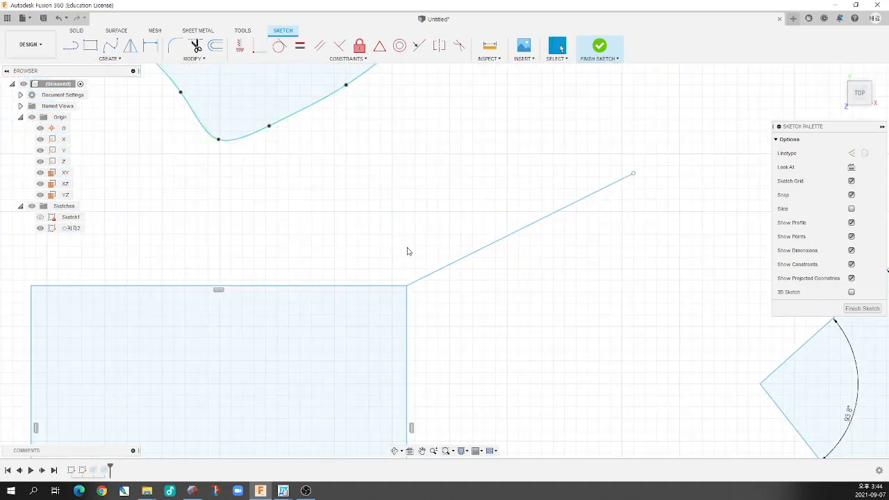
{"action": "left_click", "coordinate": [337, 62]}
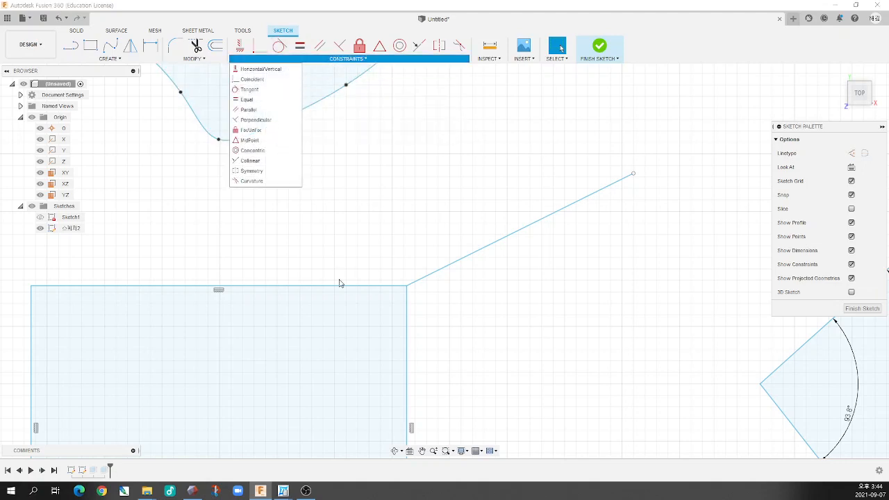
{"action": "scroll", "coordinate": [333, 287], "scroll_direction": "down", "scroll_amount": 3}
{"action": "scroll", "coordinate": [333, 287], "scroll_direction": "down", "scroll_amount": 2}
{"action": "scroll", "coordinate": [459, 233], "scroll_direction": "up", "scroll_amount": 6}
{"action": "left_click", "coordinate": [359, 254]}
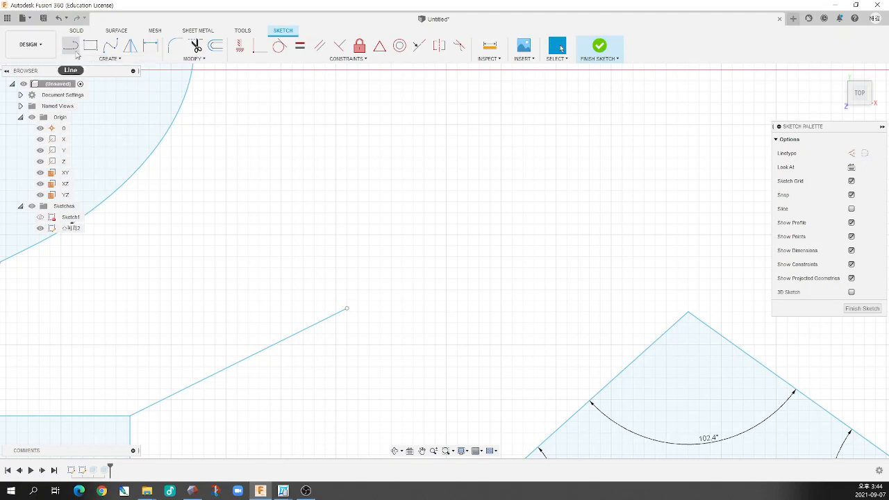
Draw an open, arch-shaped fit point spline through five points above the free end of the line attached to the rectangle
{"action": "left_click", "coordinate": [111, 46]}
{"action": "left_click", "coordinate": [308, 243]}
{"action": "left_click", "coordinate": [288, 186]}
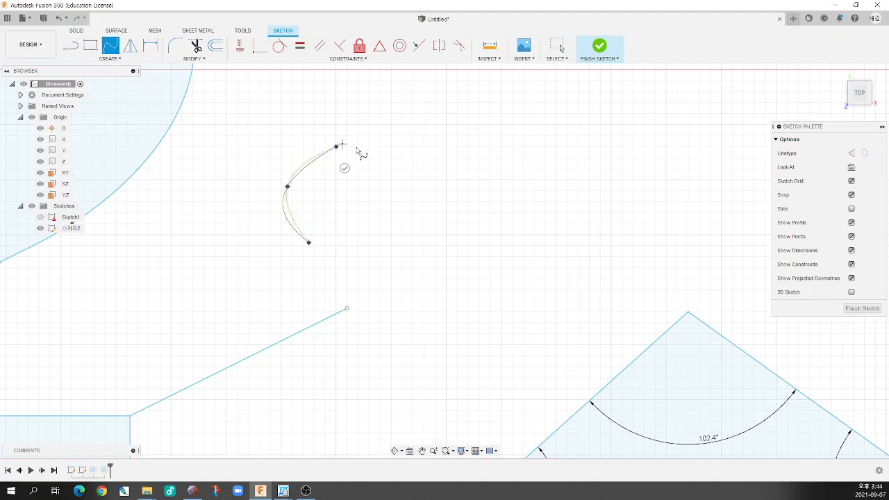
{"action": "left_click", "coordinate": [336, 146]}
{"action": "left_click", "coordinate": [423, 180]}
{"action": "left_click", "coordinate": [444, 242]}
{"action": "left_click", "coordinate": [422, 237]}
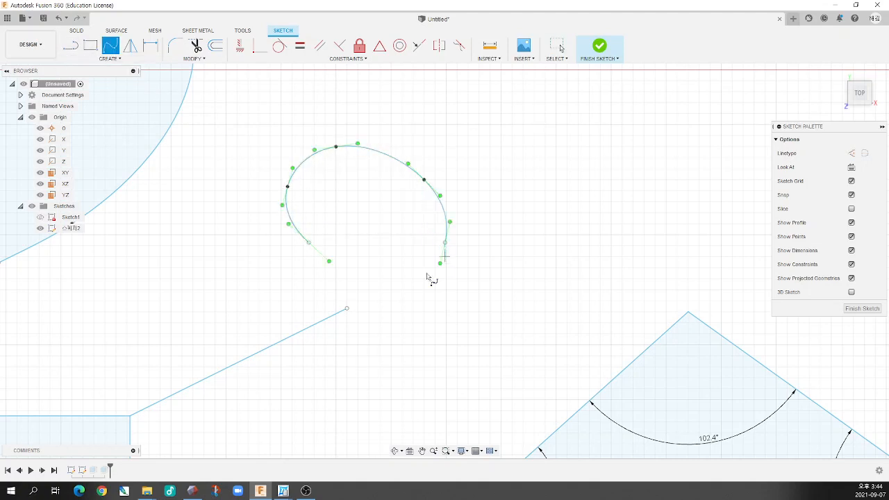
Draw a straight line from the spline's right end, sloping down to the right
{"action": "key", "text": "l"}
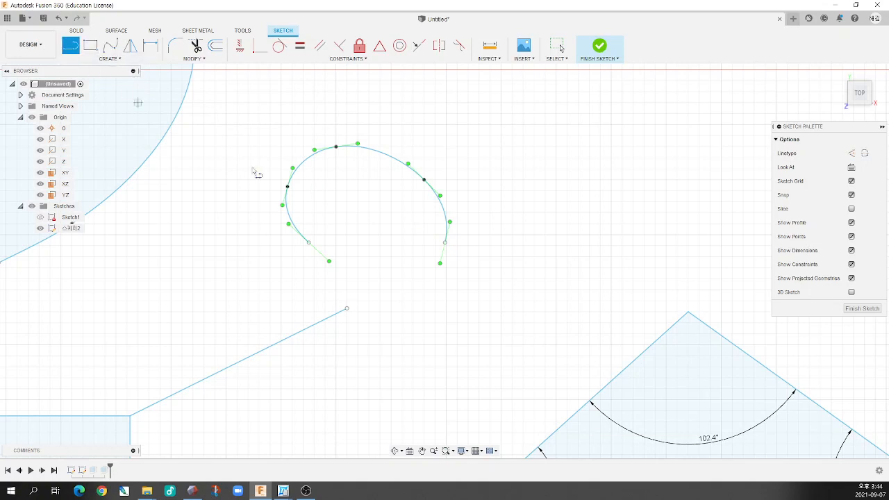
{"action": "left_click", "coordinate": [445, 242]}
{"action": "left_click", "coordinate": [482, 341]}
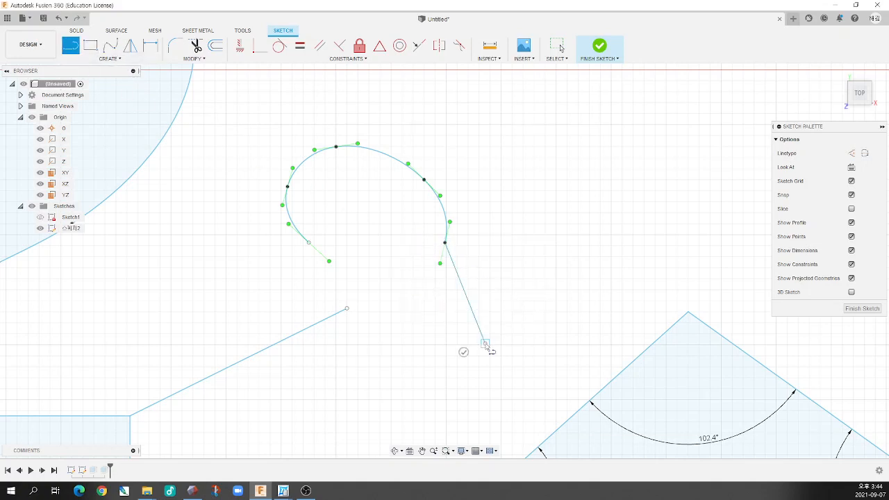
{"action": "key", "text": "Escape"}
{"action": "scroll", "coordinate": [477, 240], "scroll_direction": "down", "scroll_amount": 1}
{"action": "scroll", "coordinate": [477, 240], "scroll_direction": "up", "scroll_amount": 3}
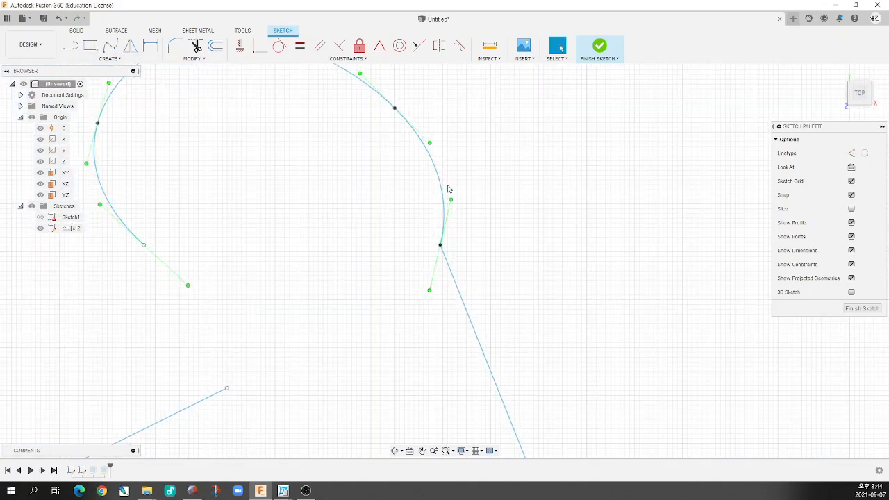
Shift the sloping line and the spline end joined to it slightly to the left, and examine their junction
{"action": "scroll", "coordinate": [473, 291], "scroll_direction": "down", "scroll_amount": 3}
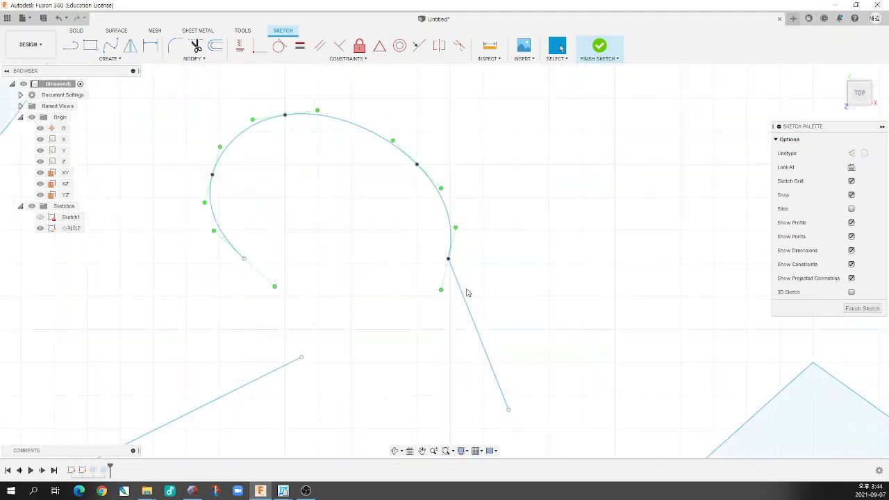
{"action": "scroll", "coordinate": [471, 258], "scroll_direction": "down", "scroll_amount": 2}
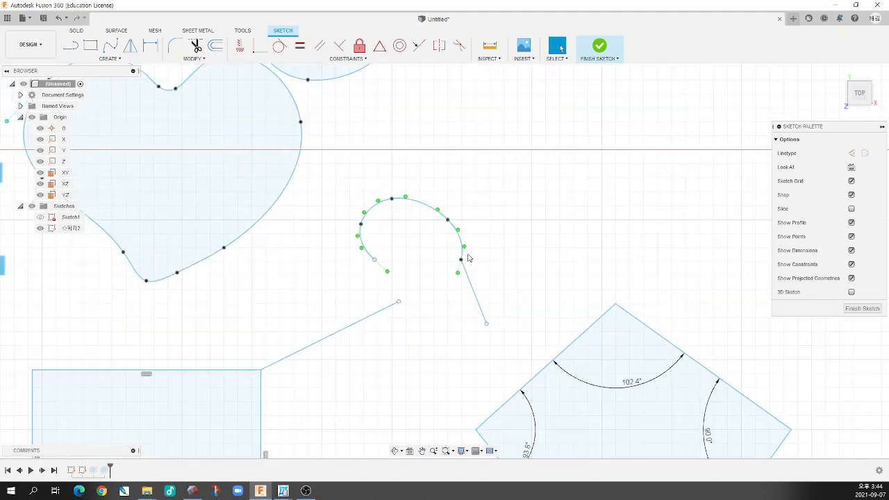
{"action": "scroll", "coordinate": [462, 261], "scroll_direction": "up", "scroll_amount": 5}
{"action": "mouse_move", "coordinate": [443, 305]}
{"action": "left_mouse_down"}
{"action": "mouse_move", "coordinate": [468, 308]}
{"action": "mouse_move", "coordinate": [409, 313]}
{"action": "mouse_move", "coordinate": [455, 306]}
{"action": "mouse_move", "coordinate": [443, 305]}
{"action": "left_mouse_up"}
{"action": "scroll", "coordinate": [453, 294], "scroll_direction": "down", "scroll_amount": 3}
{"action": "scroll", "coordinate": [453, 303], "scroll_direction": "up", "scroll_amount": 3}
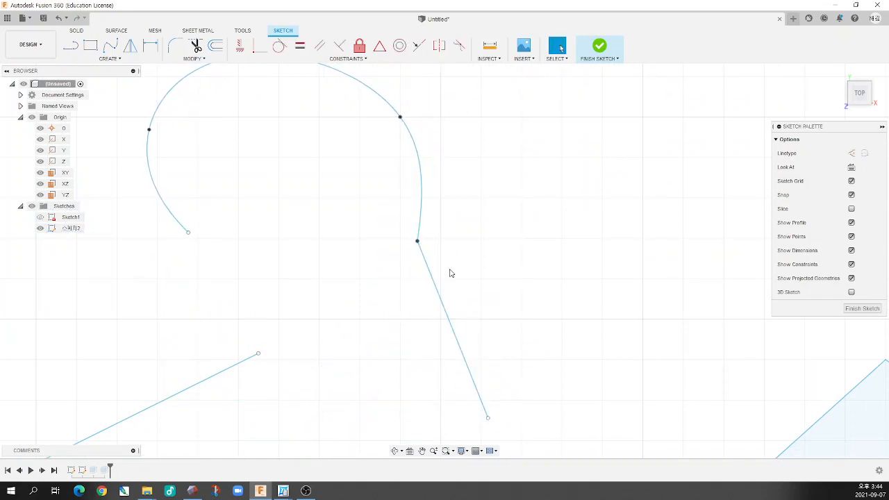
{"action": "scroll", "coordinate": [450, 273], "scroll_direction": "down", "scroll_amount": 5}
{"action": "scroll", "coordinate": [426, 265], "scroll_direction": "up", "scroll_amount": 4}
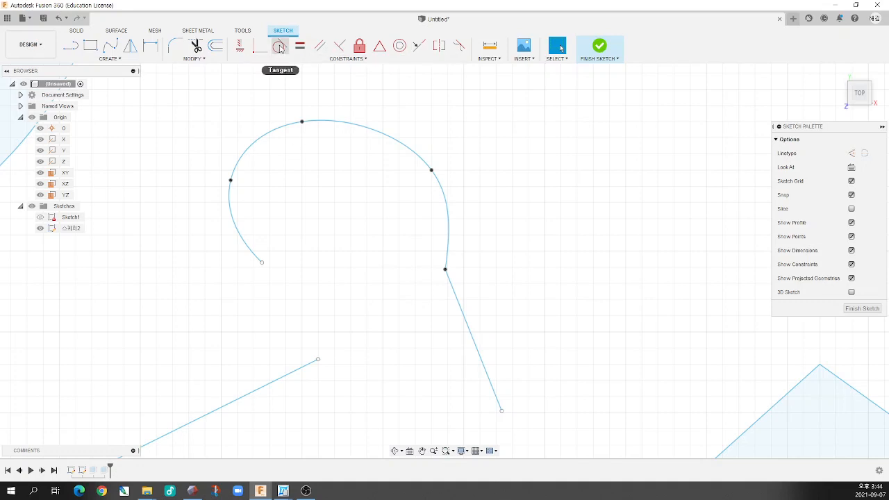
Apply a Tangent constraint between the sloping line and the arch-shaped spline
{"action": "left_click", "coordinate": [279, 46]}
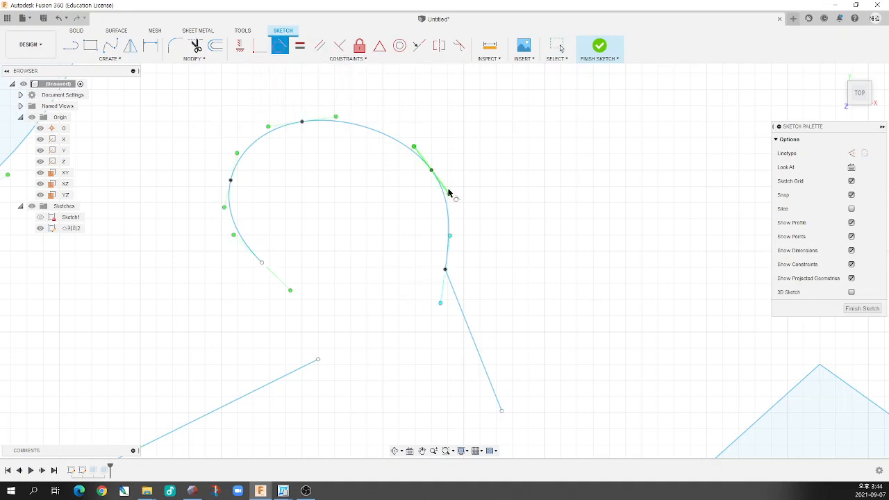
{"action": "left_click", "coordinate": [454, 292]}
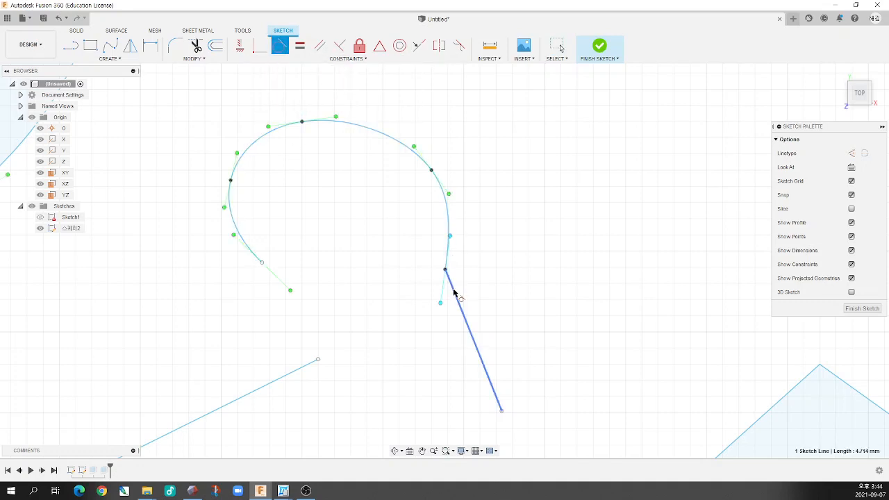
{"action": "left_click", "coordinate": [451, 228]}
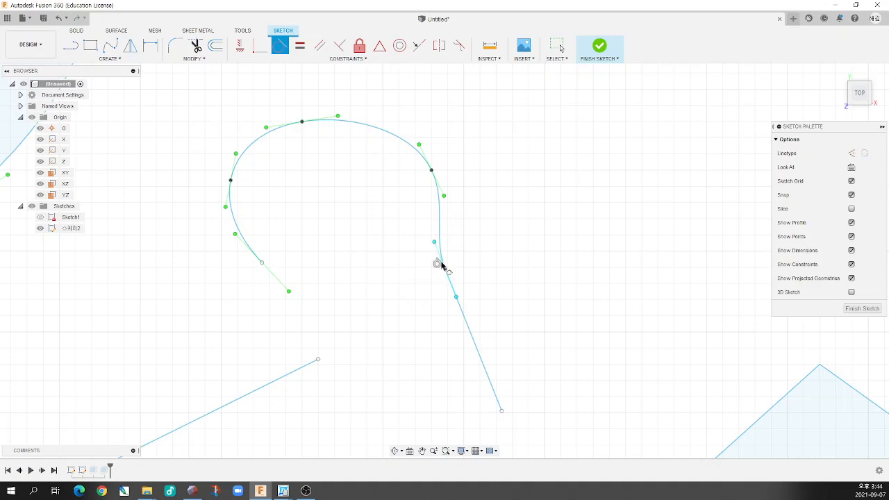
{"action": "scroll", "coordinate": [396, 308], "scroll_direction": "down", "scroll_amount": 4}
{"action": "scroll", "coordinate": [475, 239], "scroll_direction": "up", "scroll_amount": 3}
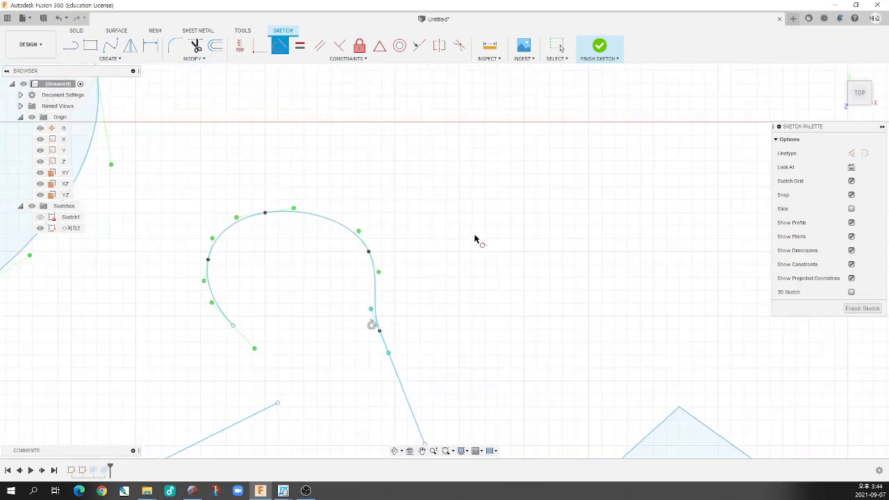
Draw a horizontal line above the arch-shaped spline, extending past it to the right
{"action": "key", "text": "Escape"}
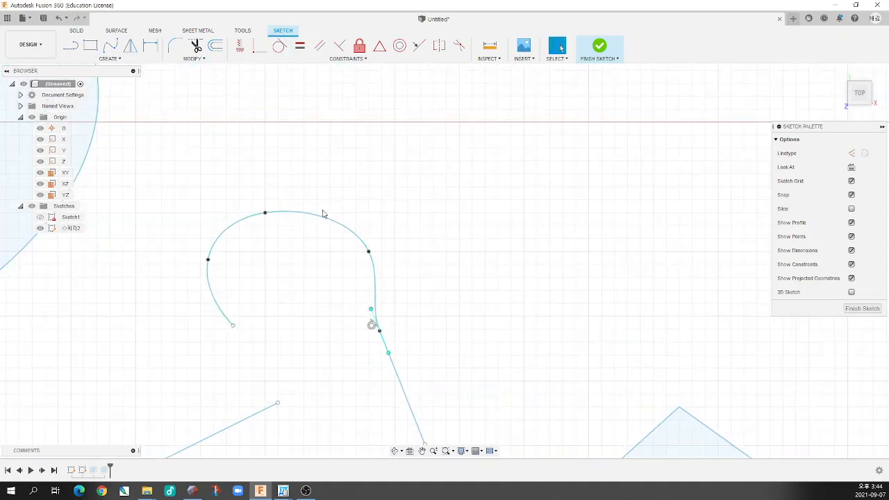
{"action": "left_click", "coordinate": [74, 49]}
{"action": "left_click", "coordinate": [323, 196]}
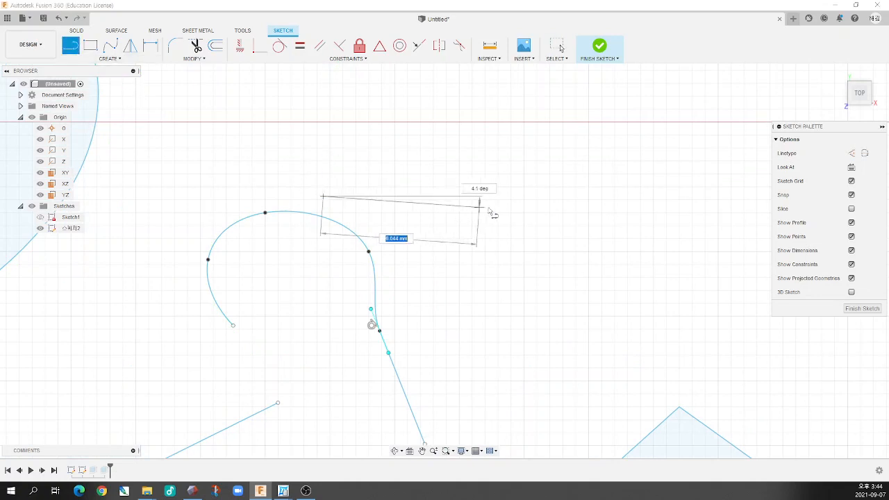
{"action": "left_click", "coordinate": [525, 200]}
{"action": "key", "text": "Escape"}
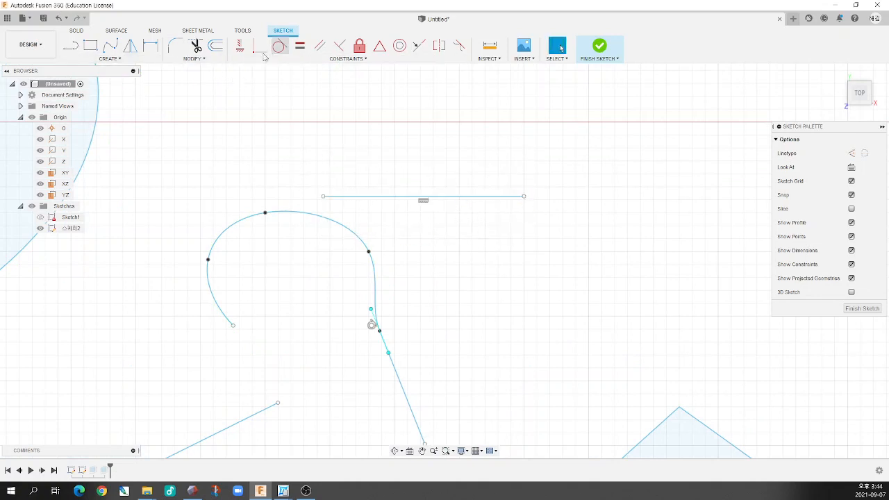
Draw a center diameter circle above the horizontal line, leaving a gap between them
{"action": "left_click", "coordinate": [106, 59]}
{"action": "mouse_move", "coordinate": [99, 91]}
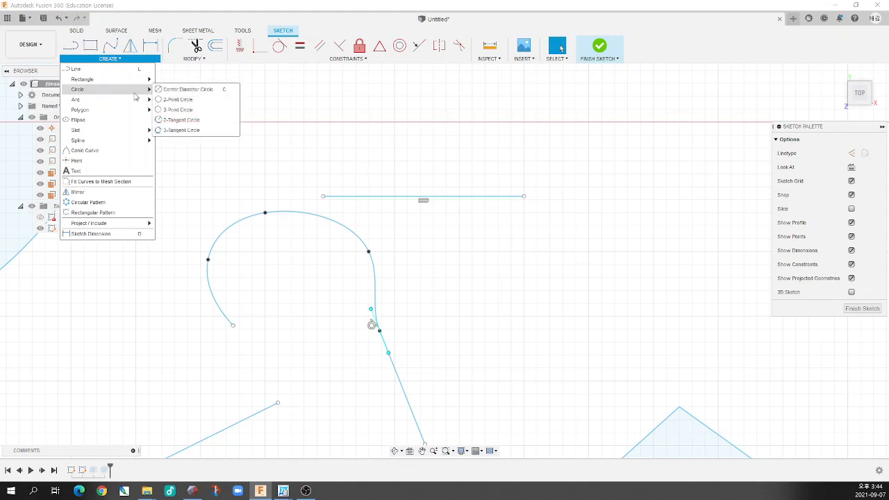
{"action": "left_click", "coordinate": [201, 89]}
{"action": "left_click", "coordinate": [420, 110]}
{"action": "left_click", "coordinate": [447, 169]}
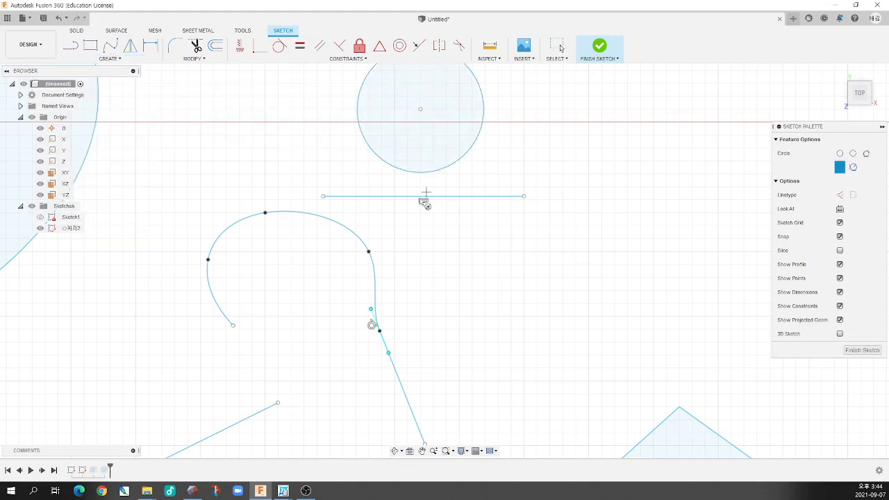
{"action": "scroll", "coordinate": [438, 174], "scroll_direction": "down", "scroll_amount": 3}
{"action": "scroll", "coordinate": [455, 161], "scroll_direction": "up", "scroll_amount": 3}
Apply a Tangent constraint between the circle and the horizontal line beneath it
{"action": "left_click", "coordinate": [279, 45]}
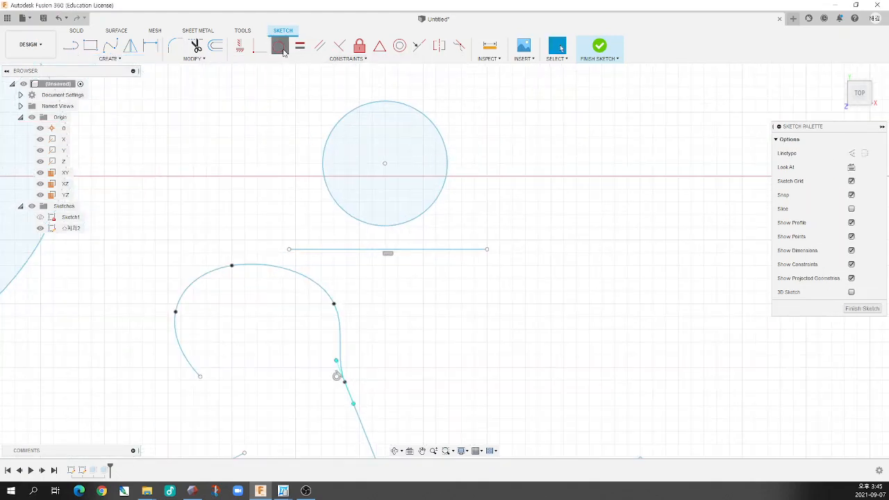
{"action": "left_click", "coordinate": [412, 220]}
{"action": "left_click", "coordinate": [404, 250]}
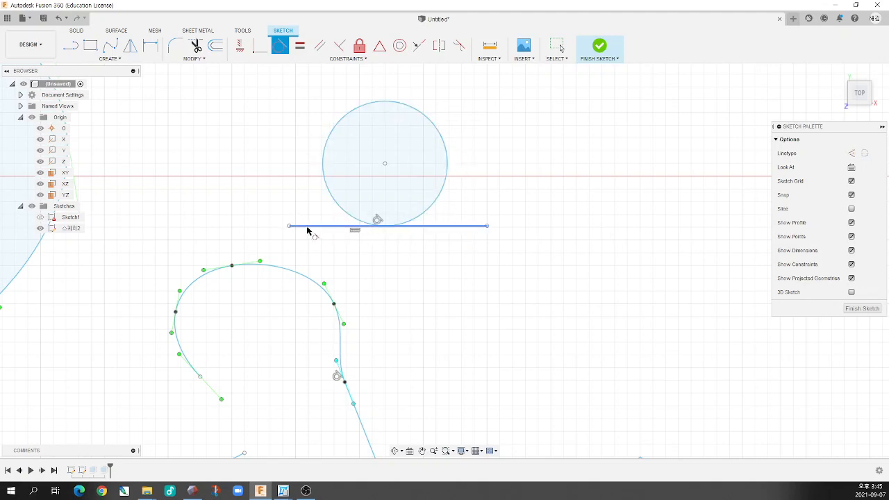
{"action": "scroll", "coordinate": [431, 302], "scroll_direction": "down", "scroll_amount": 8}
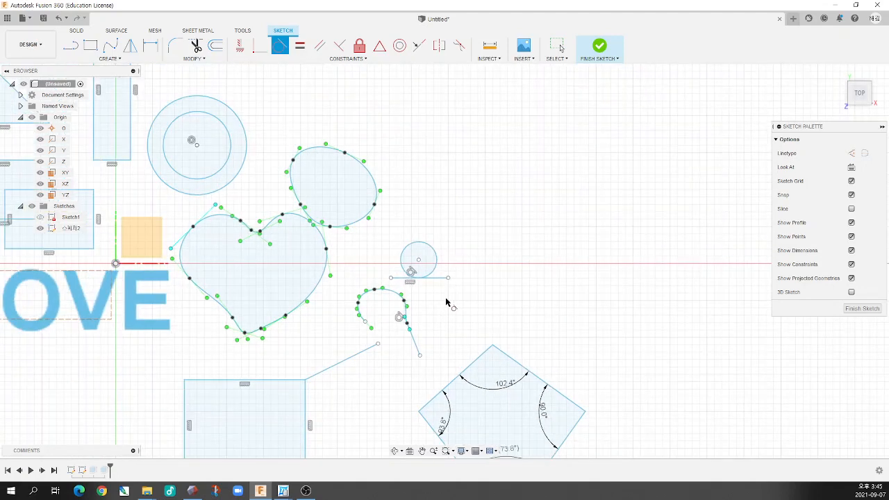
{"action": "scroll", "coordinate": [449, 303], "scroll_direction": "up", "scroll_amount": 5}
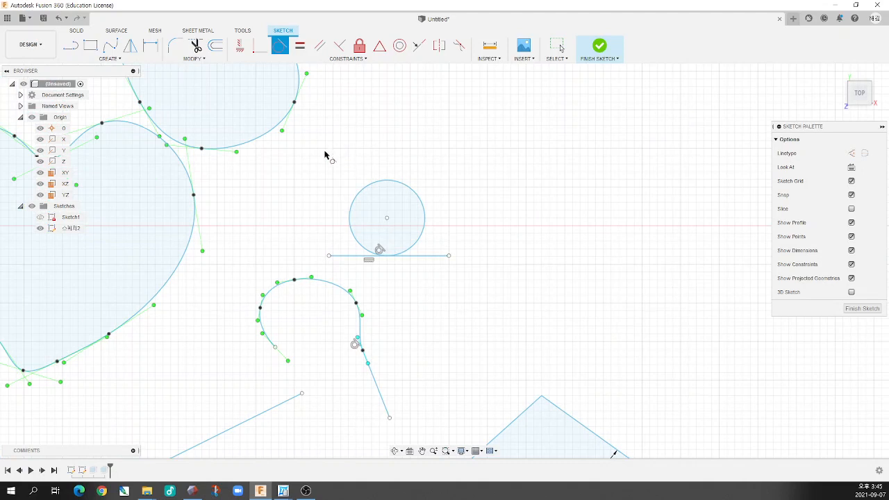
{"action": "left_click", "coordinate": [326, 59]}
{"action": "scroll", "coordinate": [231, 188], "scroll_direction": "down", "scroll_amount": 4}
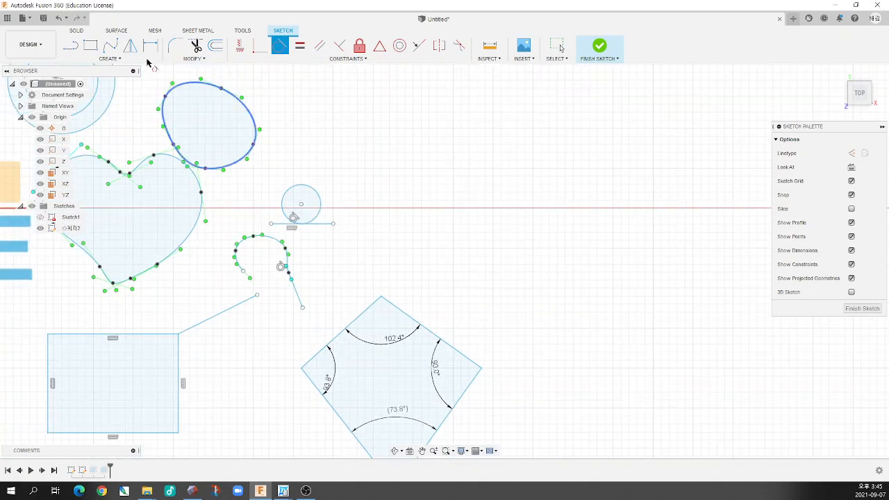
Draw two parallel vertical lines side by side to the right of the tangent circle, the second longer than the first
{"action": "left_click", "coordinate": [70, 45]}
{"action": "left_click", "coordinate": [360, 141]}
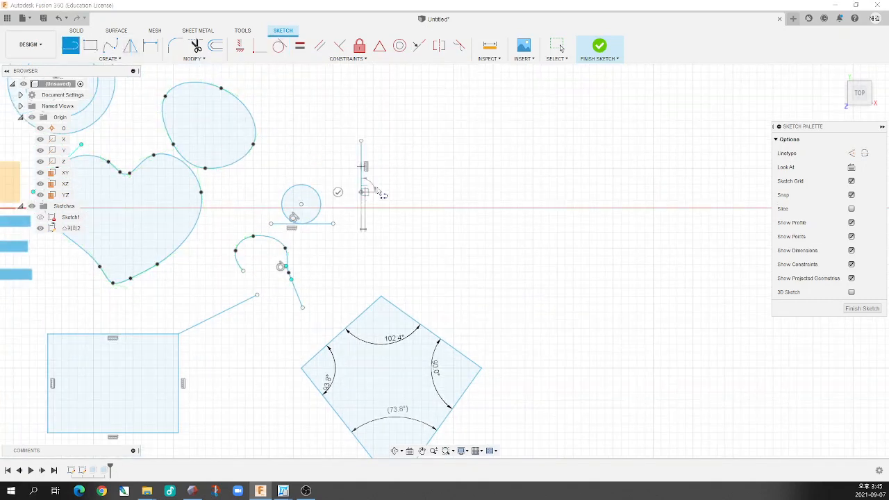
{"action": "left_click", "coordinate": [360, 193]}
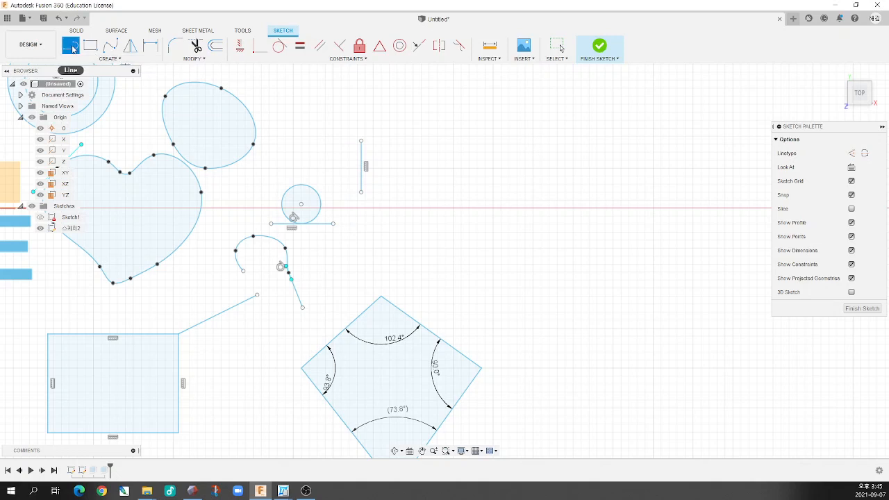
{"action": "left_click", "coordinate": [381, 144]}
{"action": "left_click", "coordinate": [381, 231]}
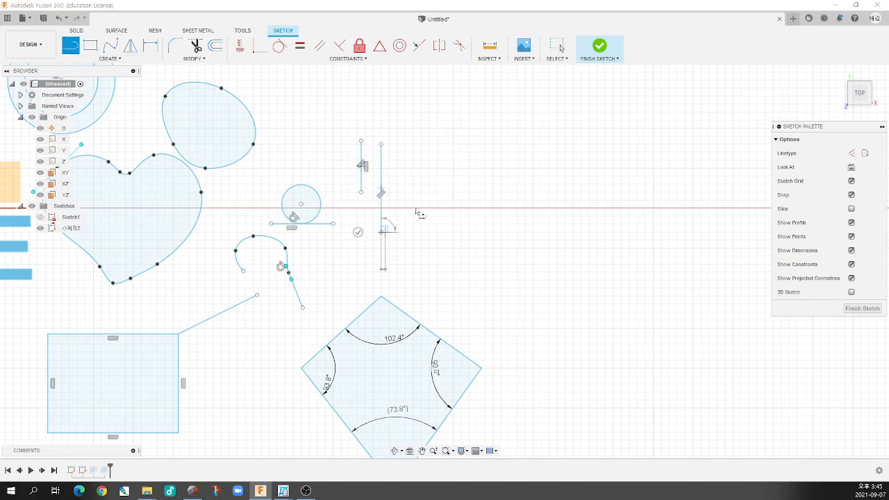
{"action": "key", "text": "Escape"}
Draw two center diameter circles to the right of the vertical lines, about 6.8 mm and about 4 mm in diameter
{"action": "left_click", "coordinate": [110, 58]}
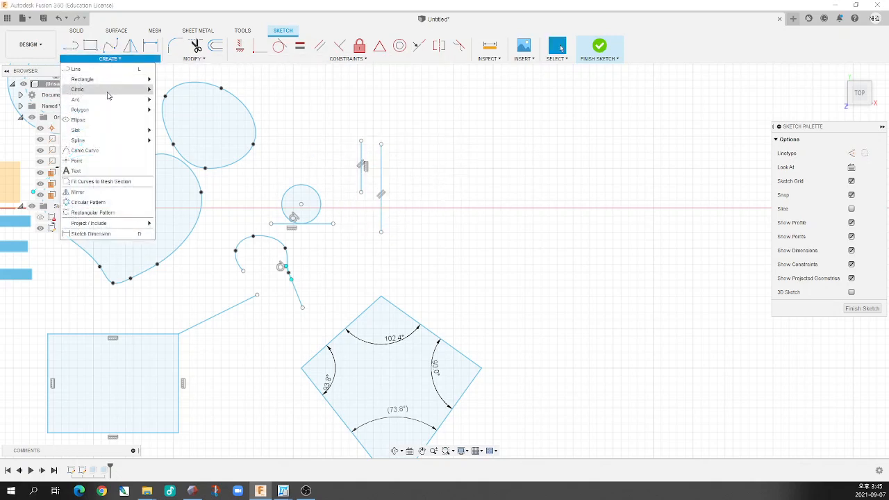
{"action": "mouse_move", "coordinate": [103, 92]}
{"action": "left_click", "coordinate": [182, 89]}
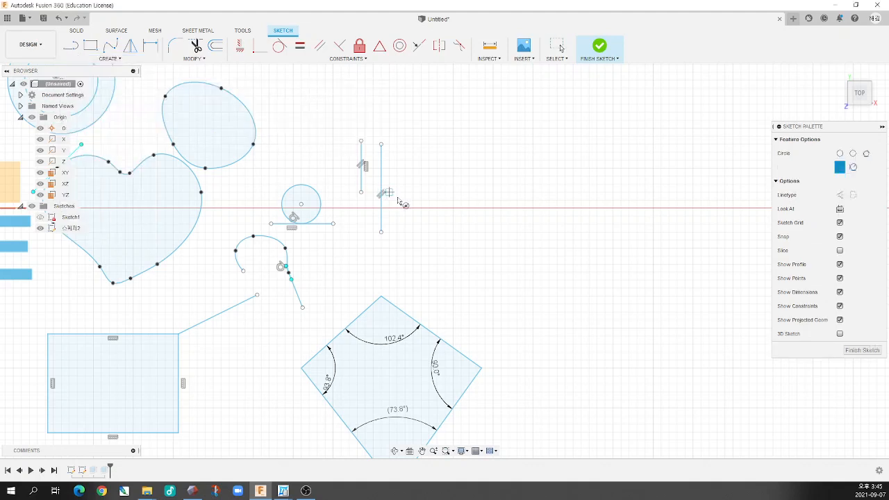
{"action": "left_click", "coordinate": [417, 188]}
{"action": "left_click", "coordinate": [477, 177]}
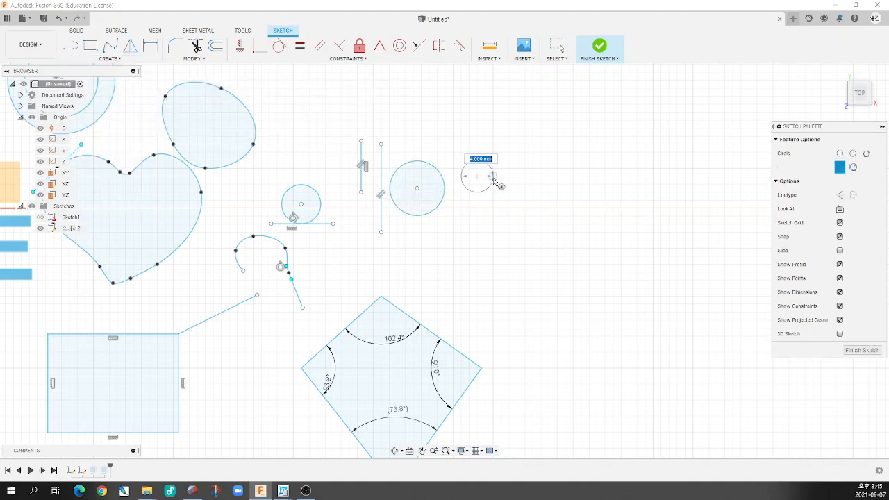
{"action": "left_click", "coordinate": [492, 181]}
{"action": "scroll", "coordinate": [487, 178], "scroll_direction": "down", "scroll_amount": 3}
{"action": "scroll", "coordinate": [465, 161], "scroll_direction": "up", "scroll_amount": 5}
{"action": "key", "text": "Escape"}
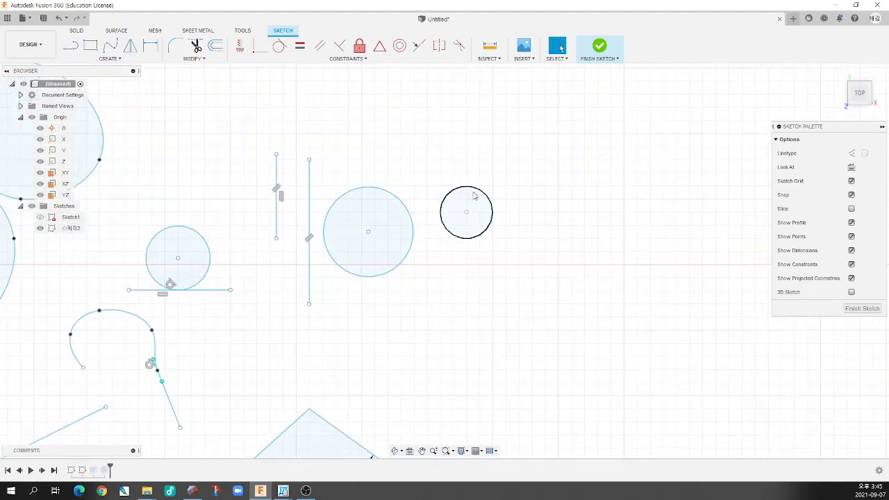
{"action": "scroll", "coordinate": [459, 196], "scroll_direction": "up", "scroll_amount": 2}
{"action": "scroll", "coordinate": [403, 198], "scroll_direction": "down", "scroll_amount": 4}
{"action": "scroll", "coordinate": [380, 173], "scroll_direction": "up", "scroll_amount": 3}
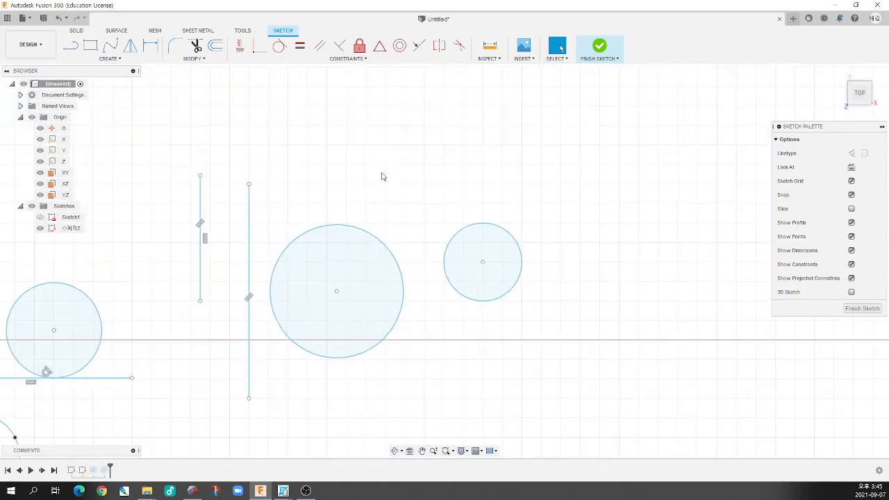
Apply an Equal constraint between the larger circle and the smaller circle to its right
{"action": "left_click", "coordinate": [300, 47]}
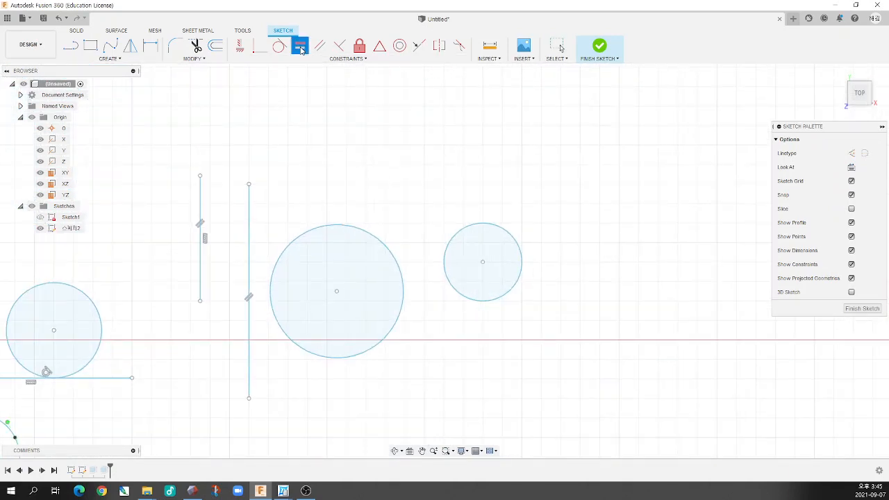
{"action": "left_click", "coordinate": [385, 249]}
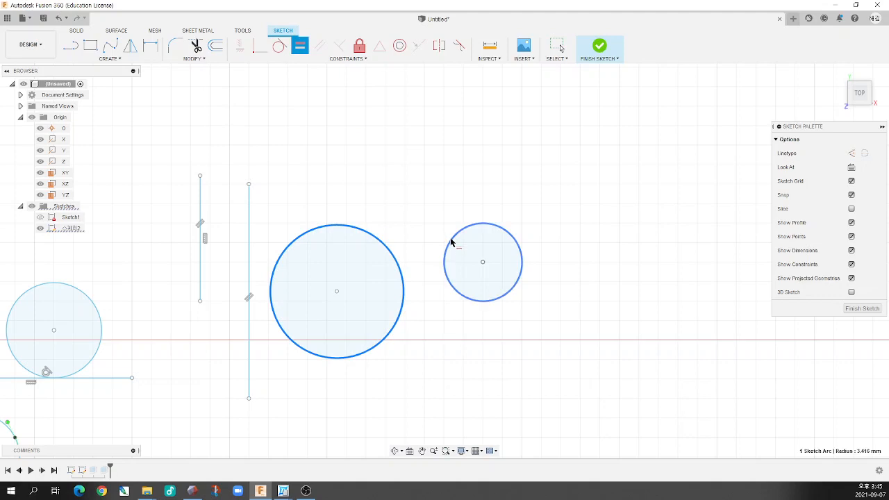
{"action": "left_click", "coordinate": [451, 242]}
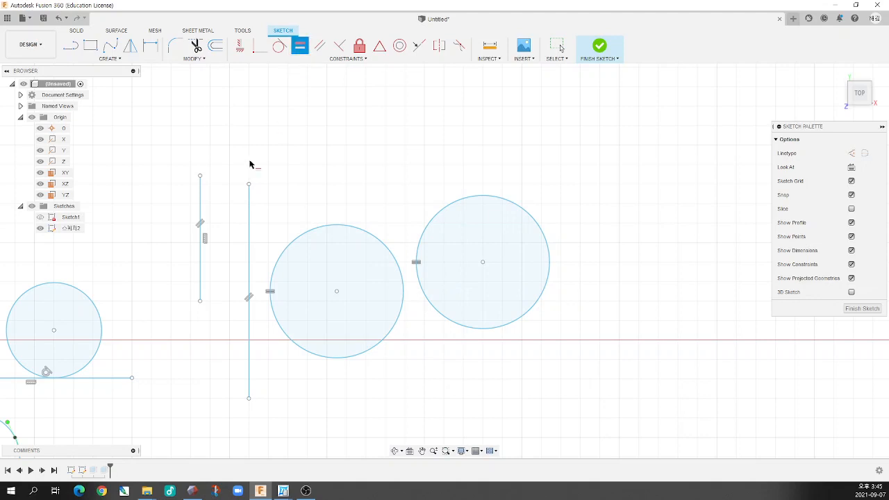
Apply an Equal constraint between the two vertical lines
{"action": "left_click", "coordinate": [201, 200]}
{"action": "left_click", "coordinate": [249, 198]}
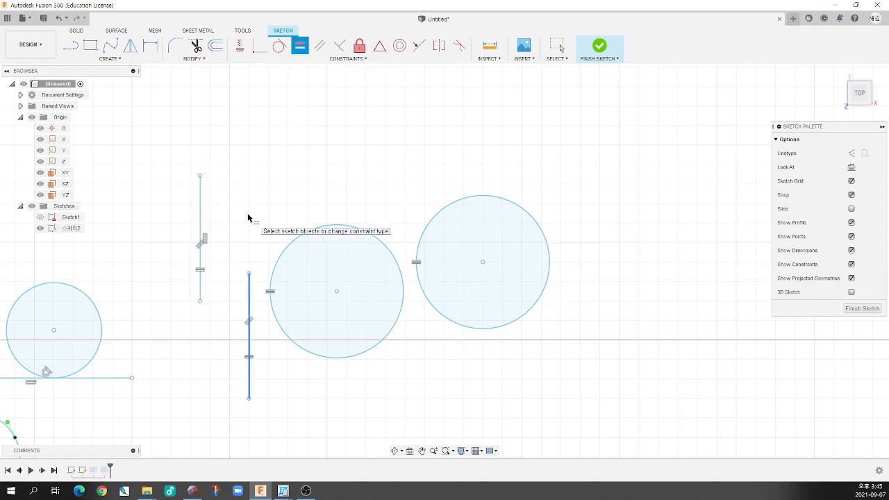
{"action": "scroll", "coordinate": [327, 282], "scroll_direction": "down", "scroll_amount": 3}
{"action": "scroll", "coordinate": [250, 274], "scroll_direction": "up", "scroll_amount": 4}
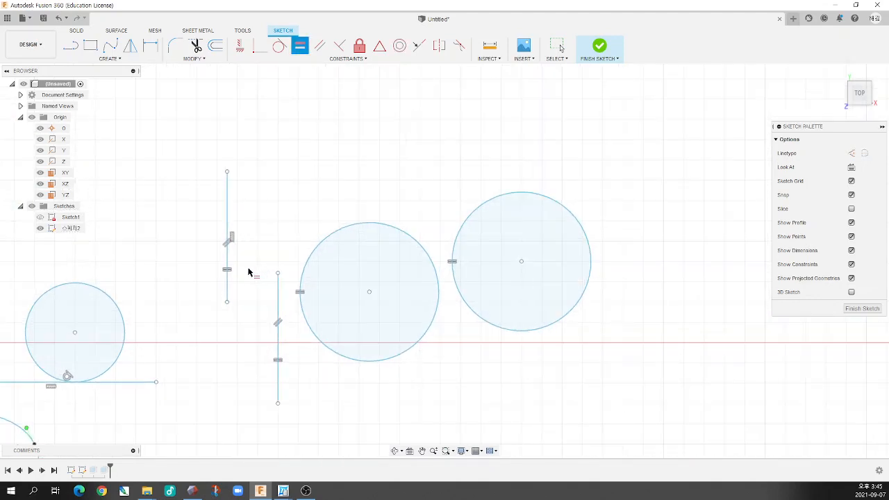
Shorten the left vertical line slightly from its lower end and shrink the left of the two equal circles
{"action": "key", "text": "Escape"}
{"action": "mouse_move", "coordinate": [228, 304]}
{"action": "left_mouse_down"}
{"action": "mouse_move", "coordinate": [229, 357]}
{"action": "mouse_move", "coordinate": [226, 245]}
{"action": "mouse_move", "coordinate": [229, 357]}
{"action": "mouse_move", "coordinate": [228, 298]}
{"action": "left_mouse_up"}
{"action": "mouse_move", "coordinate": [316, 242]}
{"action": "left_mouse_down"}
{"action": "mouse_move", "coordinate": [333, 265]}
{"action": "mouse_move", "coordinate": [317, 257]}
{"action": "left_mouse_up"}
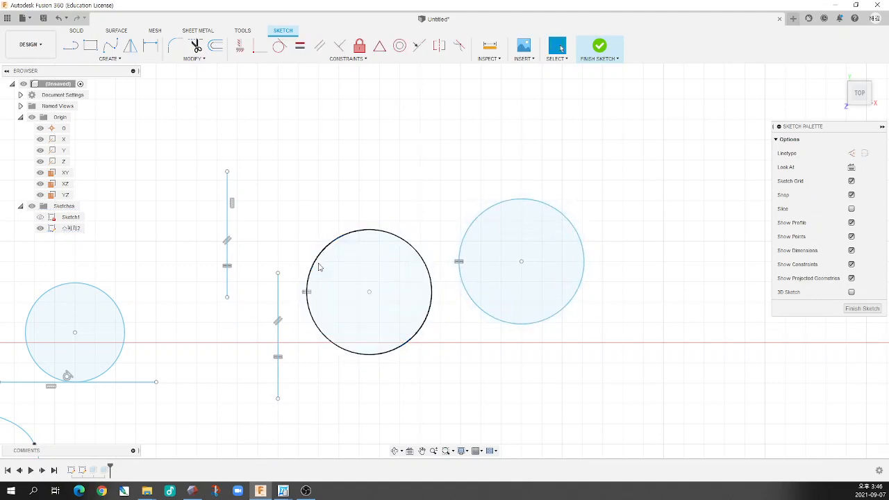
Dimension the left equal circle with a diameter of 7 mm
{"action": "key", "text": "d"}
{"action": "left_click", "coordinate": [325, 252]}
{"action": "left_click", "coordinate": [295, 202]}
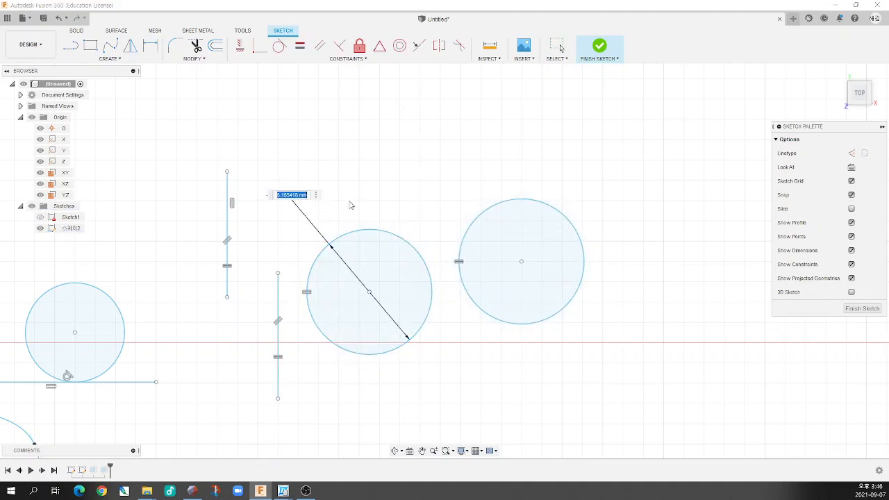
{"action": "type", "text": "7"}
{"action": "key", "text": "Return"}
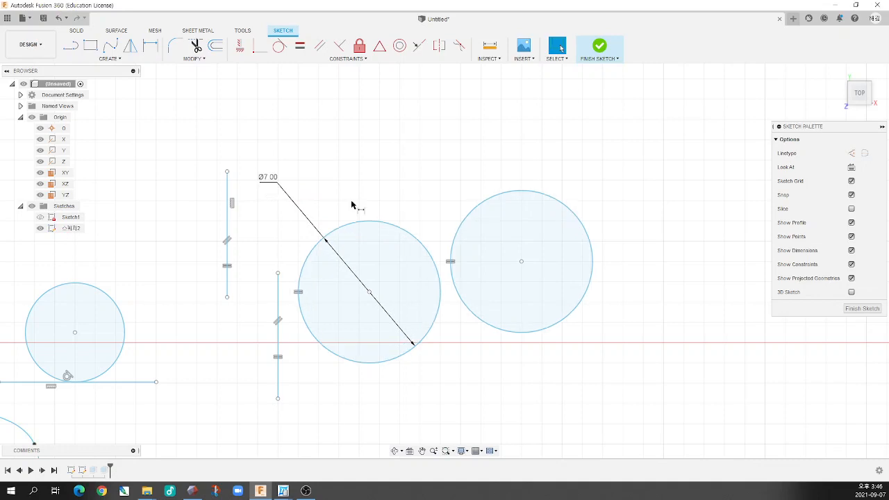
Change the left equal circle's diameter dimension to 10 mm
{"action": "double_click", "coordinate": [271, 179]}
{"action": "type", "text": "10"}
{"action": "key", "text": "Return"}
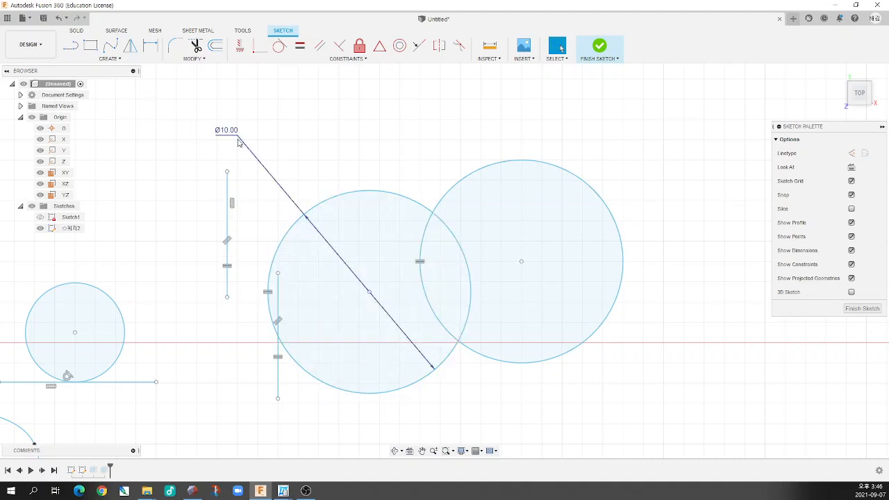
Try to add a diameter dimension to the right circle, which is constrained equal to the dimensioned one
{"action": "key", "text": "d"}
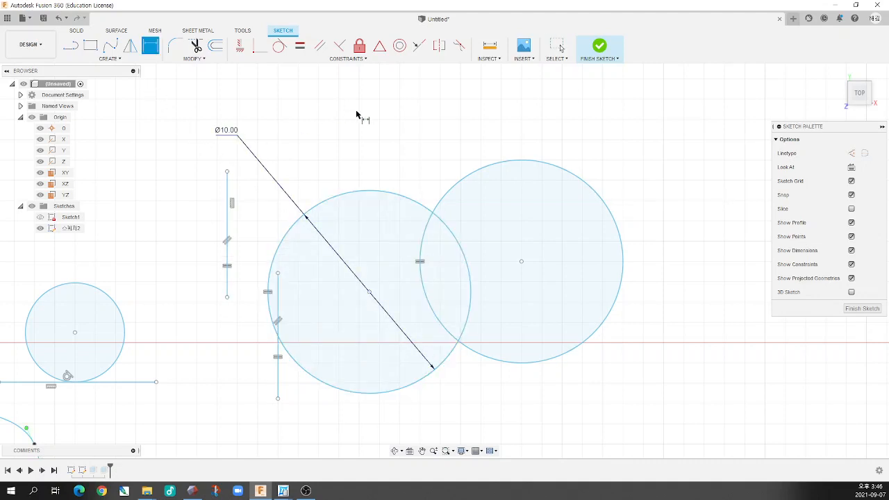
{"action": "left_click", "coordinate": [475, 172]}
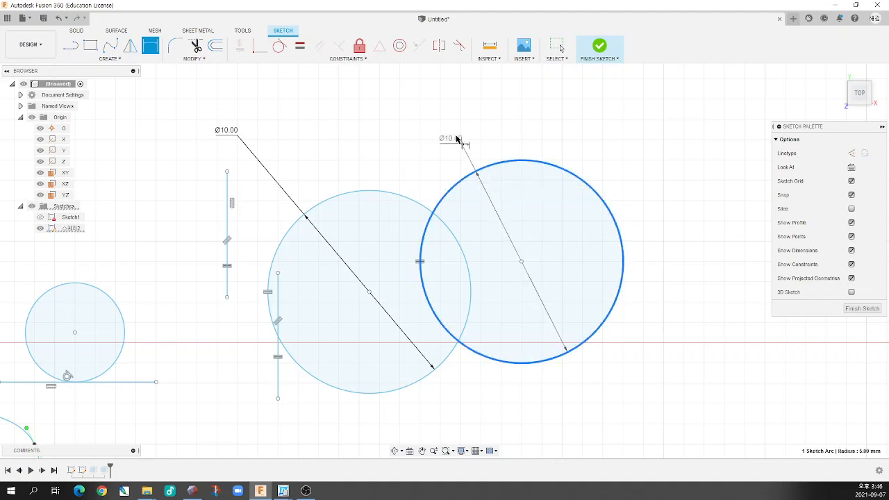
{"action": "left_click", "coordinate": [412, 126]}
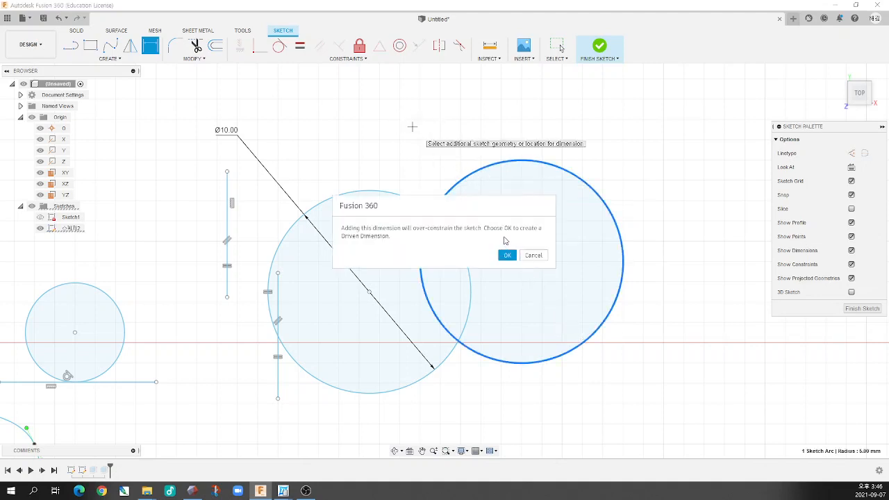
{"action": "left_click", "coordinate": [517, 255]}
{"action": "scroll", "coordinate": [421, 264], "scroll_direction": "up", "scroll_amount": 3}
{"action": "scroll", "coordinate": [424, 264], "scroll_direction": "down", "scroll_amount": 5}
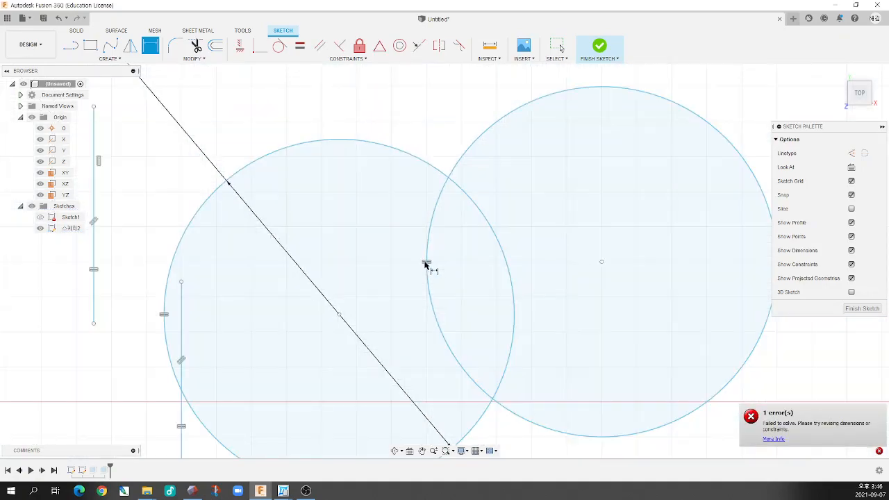
{"action": "scroll", "coordinate": [429, 269], "scroll_direction": "down", "scroll_amount": 4}
{"action": "scroll", "coordinate": [411, 182], "scroll_direction": "up", "scroll_amount": 5}
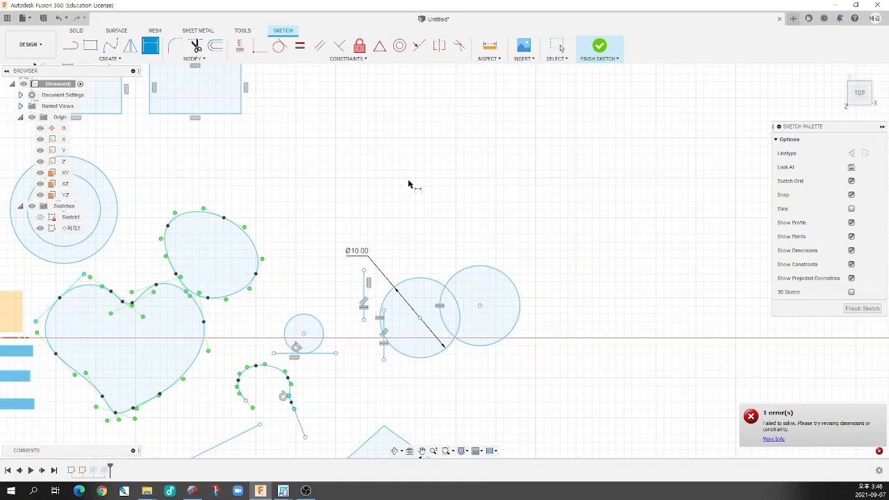
{"action": "scroll", "coordinate": [411, 178], "scroll_direction": "up", "scroll_amount": 2}
{"action": "key", "text": "Escape"}
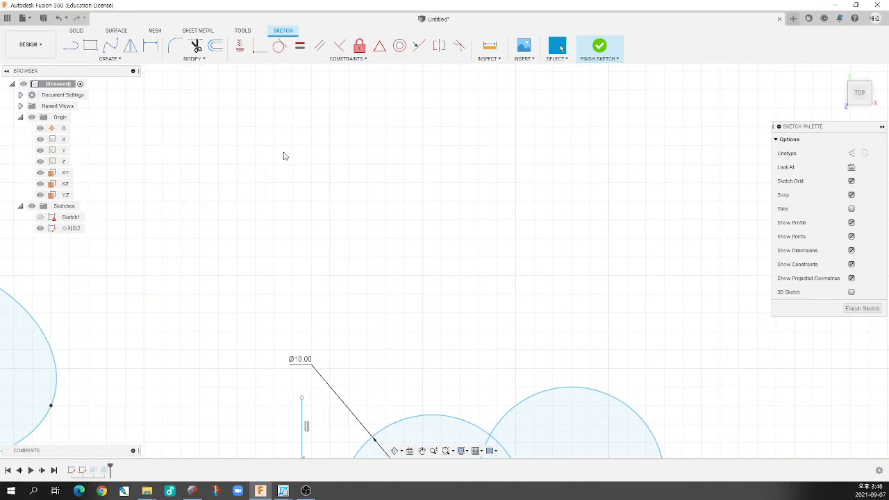
Draw a single sloping line in the empty area above the 10 mm circle's dimension, running down to the left
{"action": "left_click", "coordinate": [346, 58]}
{"action": "left_click", "coordinate": [70, 45]}
{"action": "left_click", "coordinate": [294, 288]}
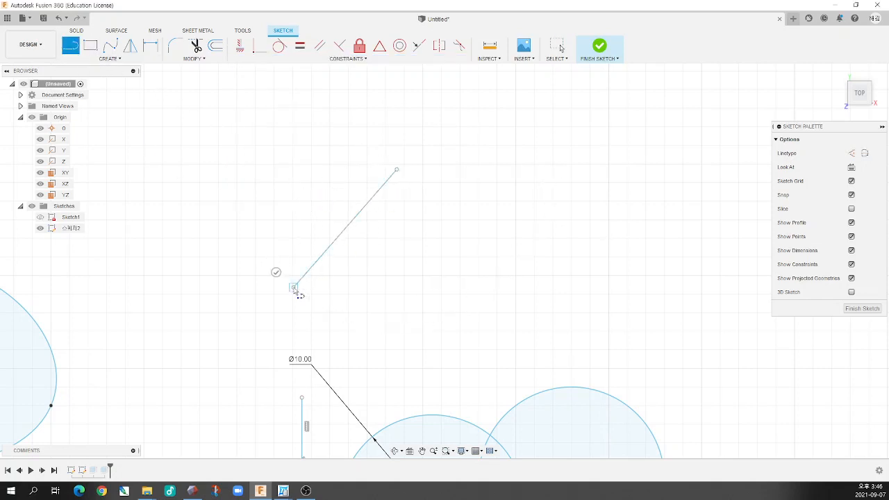
{"action": "left_click", "coordinate": [277, 272]}
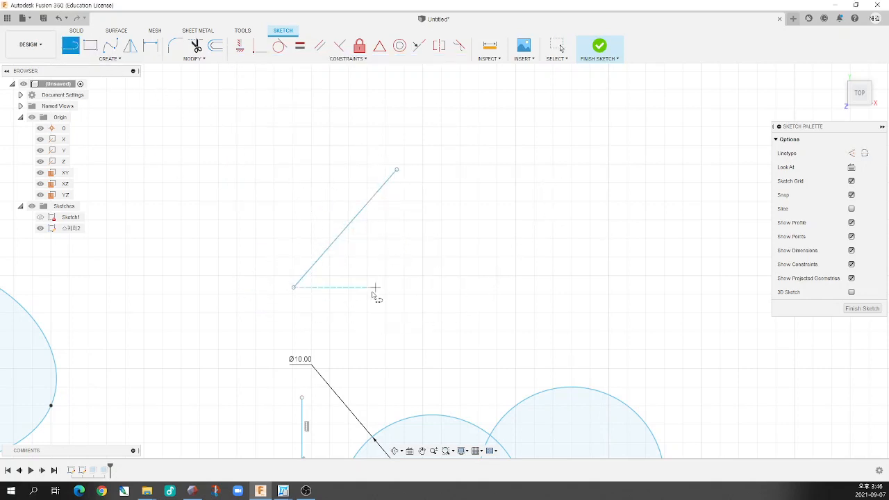
Draw a second, steeper sloping line to the right of the first one, running down to the left
{"action": "left_click", "coordinate": [443, 155]}
{"action": "left_click", "coordinate": [373, 335]}
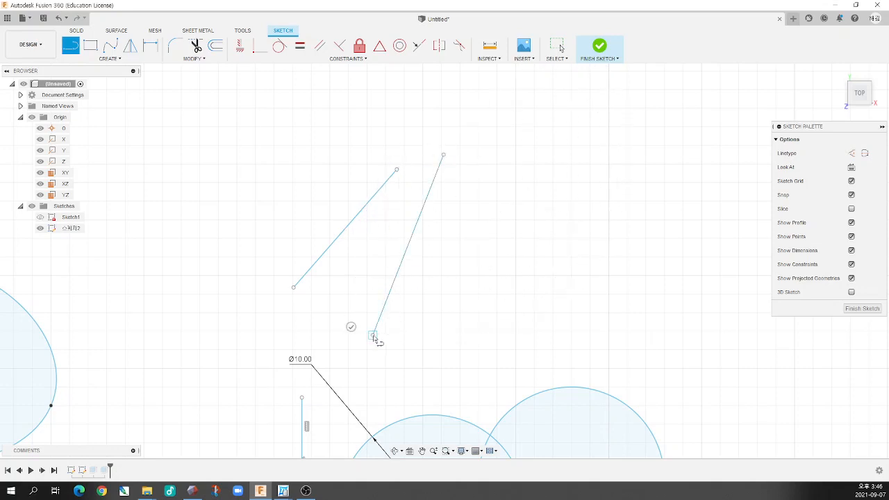
{"action": "key", "text": "Escape"}
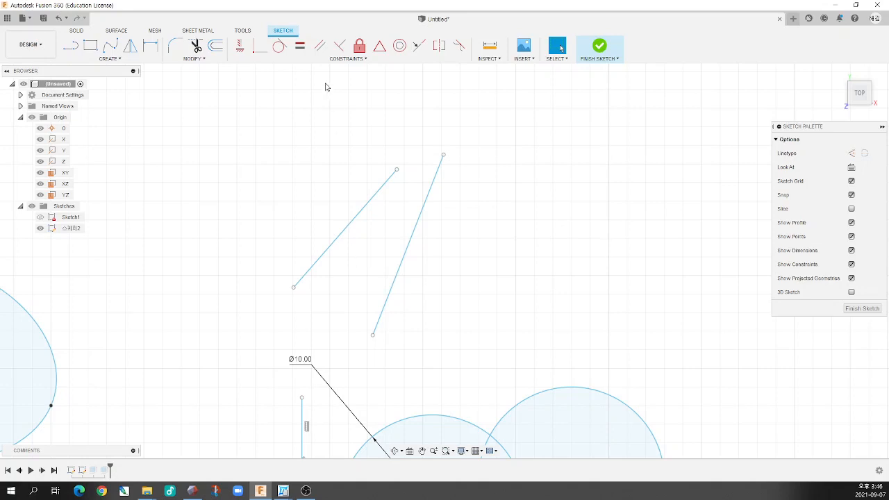
Apply a Parallel constraint between the two sloping lines above the circles
{"action": "left_click", "coordinate": [319, 46]}
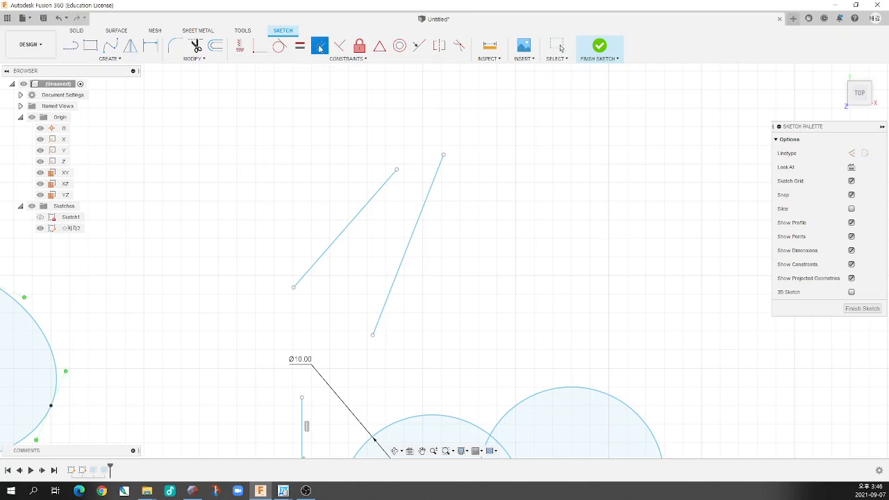
{"action": "left_click", "coordinate": [358, 220]}
{"action": "left_click", "coordinate": [410, 240]}
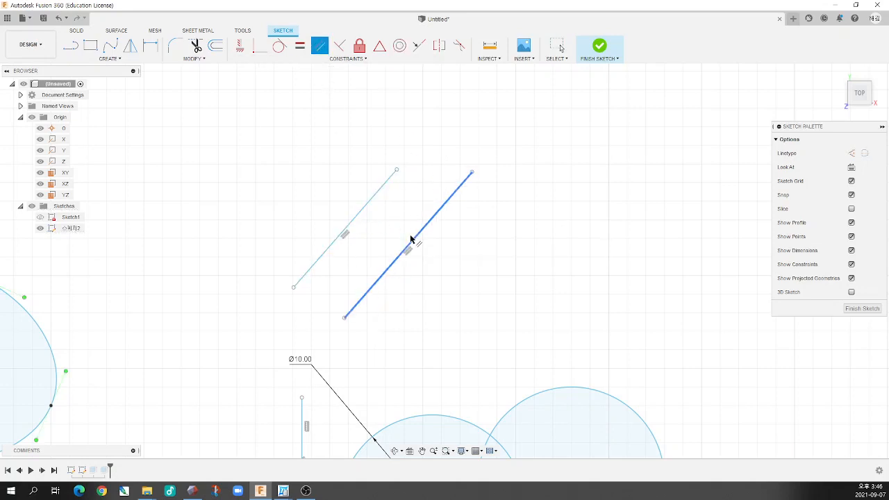
{"action": "scroll", "coordinate": [357, 246], "scroll_direction": "down", "scroll_amount": 2}
{"action": "key", "text": "Escape"}
Stretch the left parallel line by moving its upper endpoint up and right, beyond the right line's upper end
{"action": "left_click", "coordinate": [369, 211]}
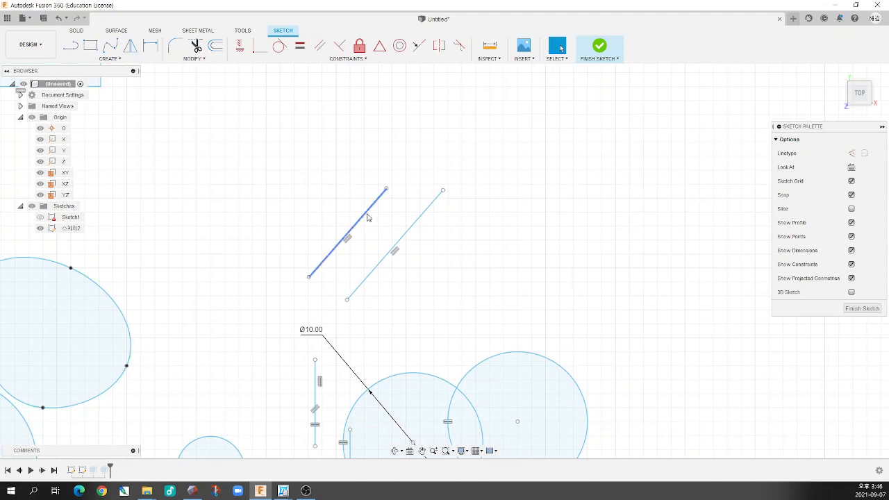
{"action": "left_click", "coordinate": [410, 232]}
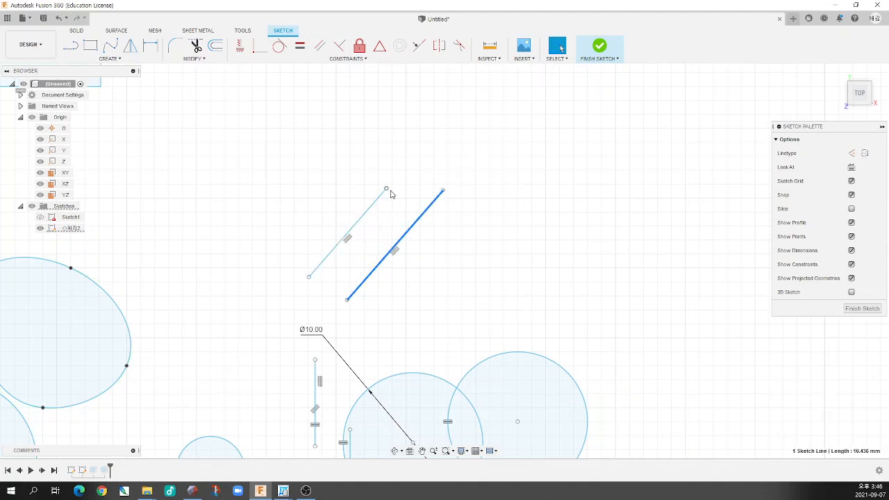
{"action": "left_click_drag", "start_coordinate": [387, 193], "coordinate": [457, 147]}
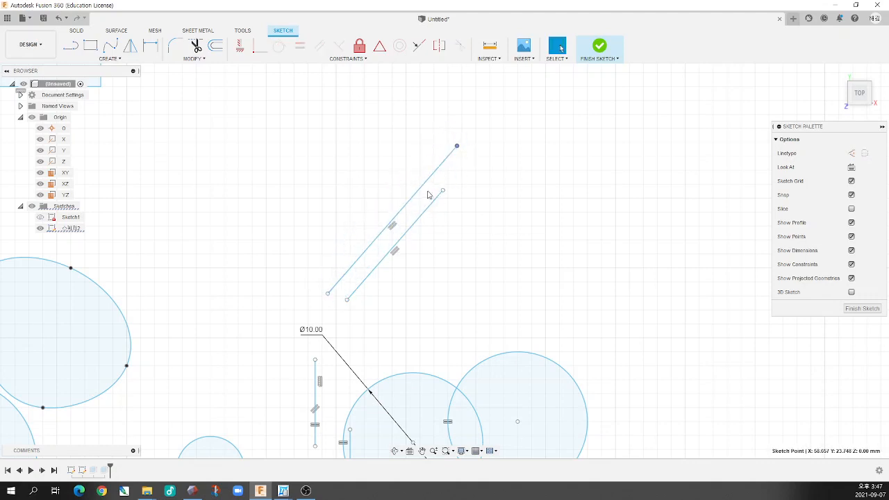
{"action": "left_click", "coordinate": [352, 60]}
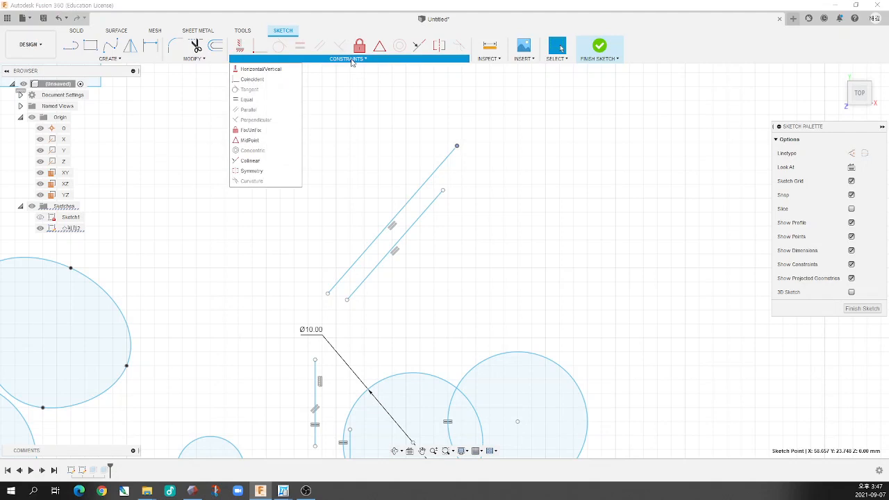
{"action": "left_click", "coordinate": [357, 139]}
{"action": "left_click", "coordinate": [349, 60]}
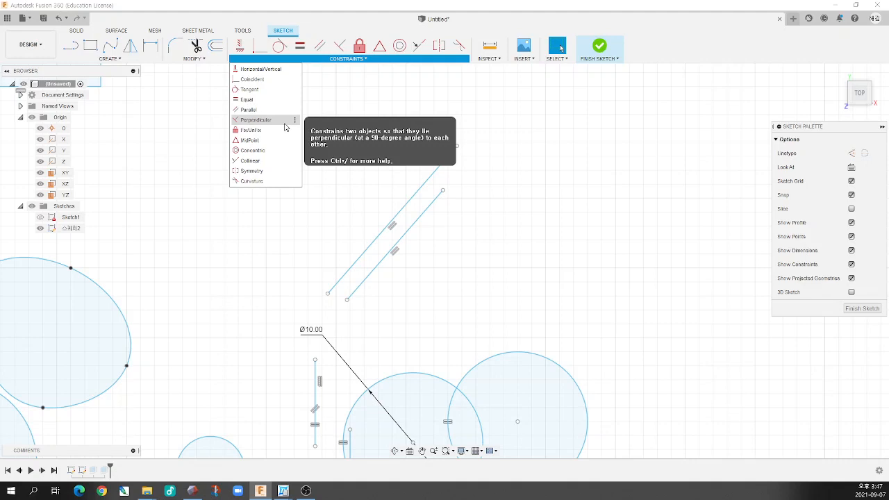
{"action": "left_click", "coordinate": [342, 223]}
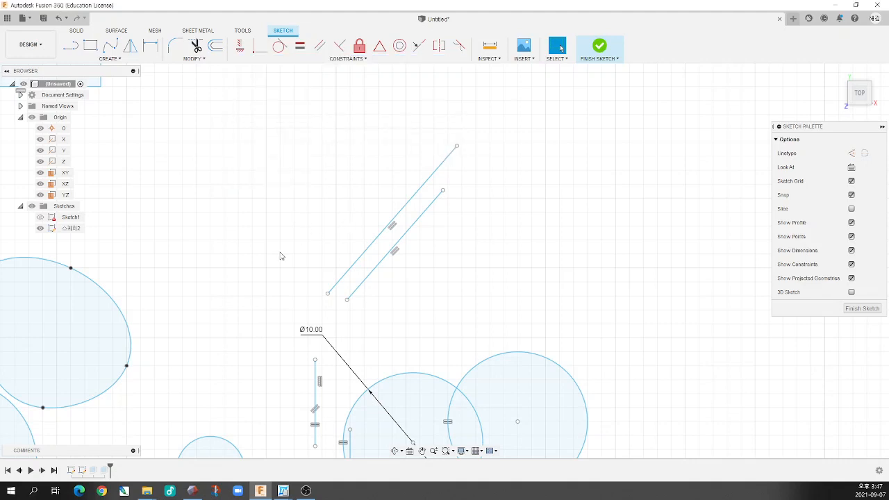
{"action": "scroll", "coordinate": [282, 254], "scroll_direction": "down", "scroll_amount": 5}
{"action": "scroll", "coordinate": [238, 296], "scroll_direction": "up", "scroll_amount": 1}
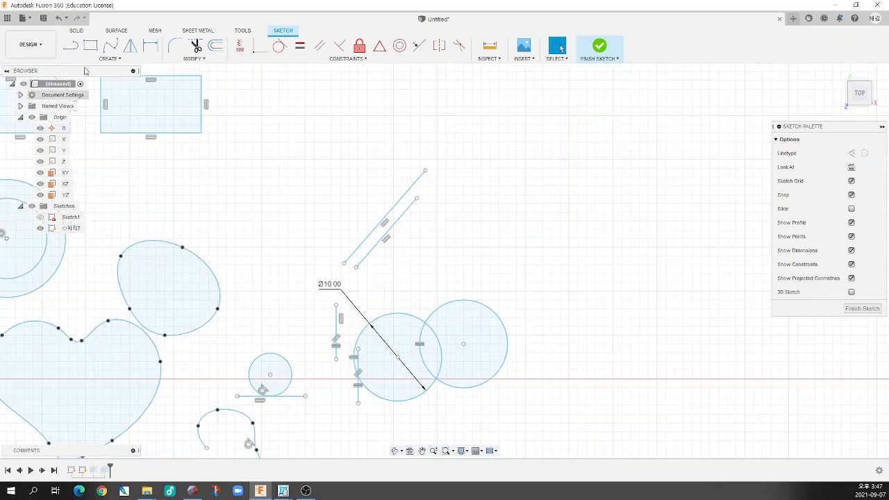
{"action": "left_click", "coordinate": [71, 45]}
Delete all four angle dimensions inside the quadrilateral in the lower part of the sketch
{"action": "scroll", "coordinate": [361, 258], "scroll_direction": "down", "scroll_amount": 5}
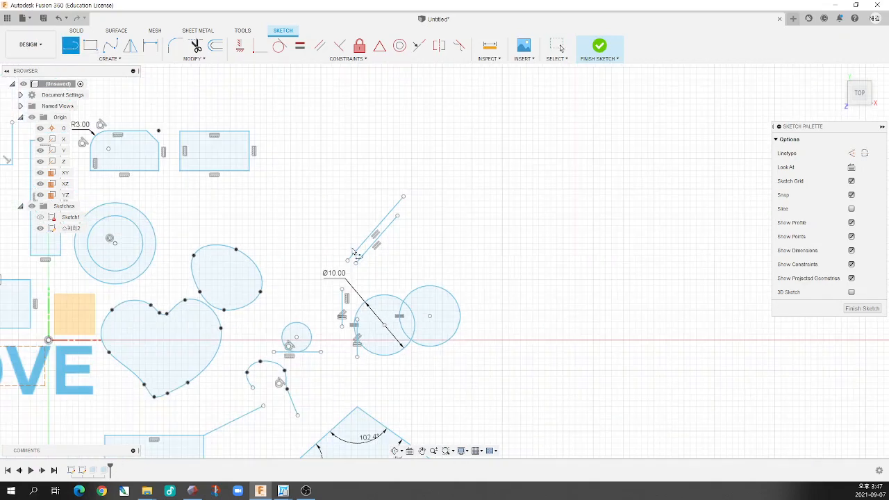
{"action": "middle_click_drag", "start_coordinate": [388, 320], "coordinate": [382, 235]}
{"action": "scroll", "coordinate": [380, 328], "scroll_direction": "up", "scroll_amount": 8}
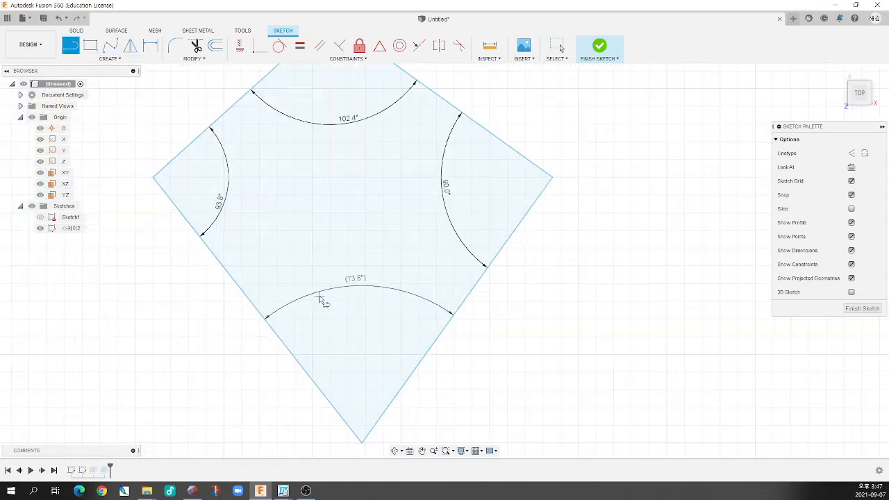
{"action": "key", "text": "Escape"}
{"action": "left_click", "coordinate": [353, 285]}
{"action": "key", "text": "Delete"}
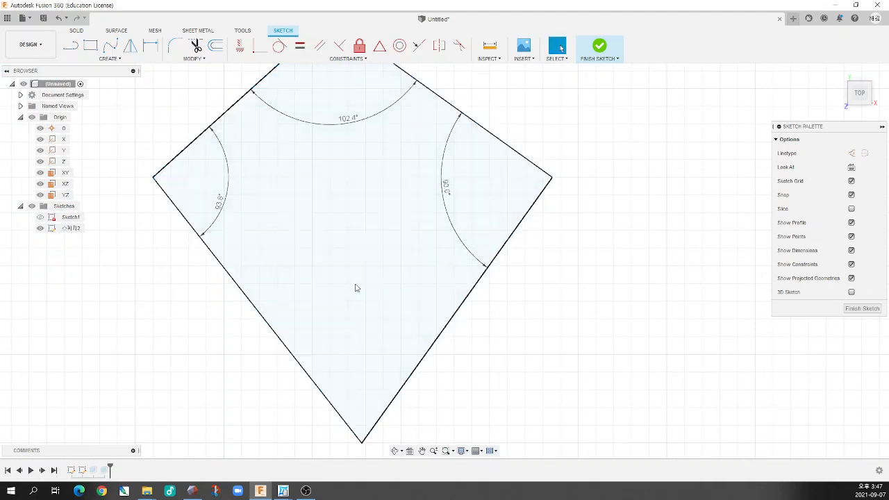
{"action": "left_click", "coordinate": [222, 203]}
{"action": "key", "text": "Delete"}
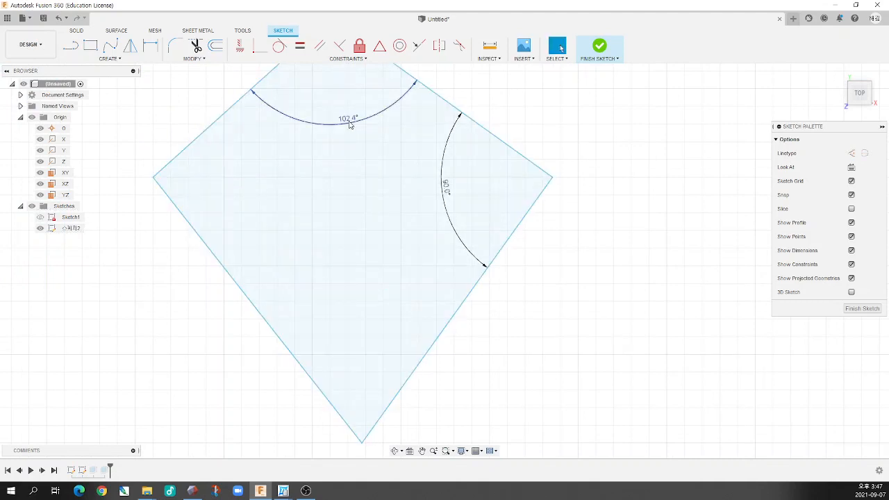
{"action": "scroll", "coordinate": [457, 278], "scroll_direction": "down", "scroll_amount": 3}
{"action": "left_click", "coordinate": [453, 220]}
{"action": "key", "text": "Delete"}
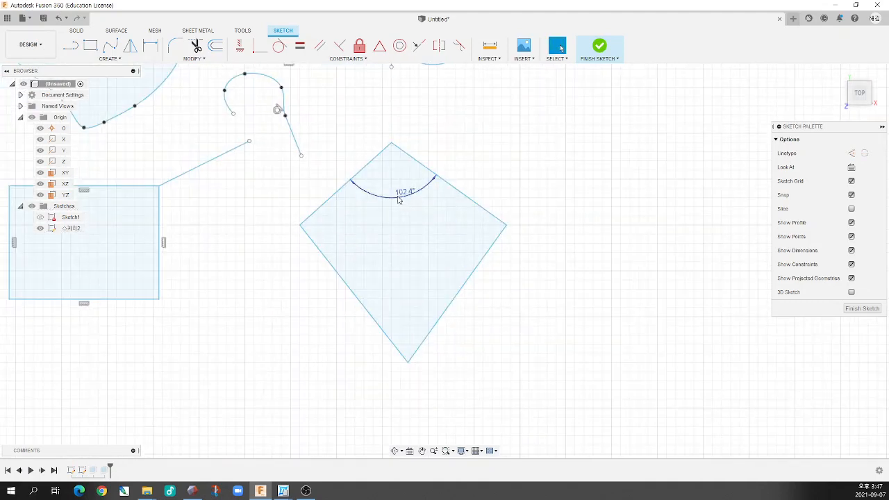
{"action": "left_click", "coordinate": [399, 199]}
{"action": "key", "text": "Delete"}
Apply Perpendicular constraints between adjacent edges at the quadrilateral's left, top and right corners
{"action": "scroll", "coordinate": [406, 271], "scroll_direction": "down", "scroll_amount": 3}
{"action": "scroll", "coordinate": [453, 250], "scroll_direction": "up", "scroll_amount": 3}
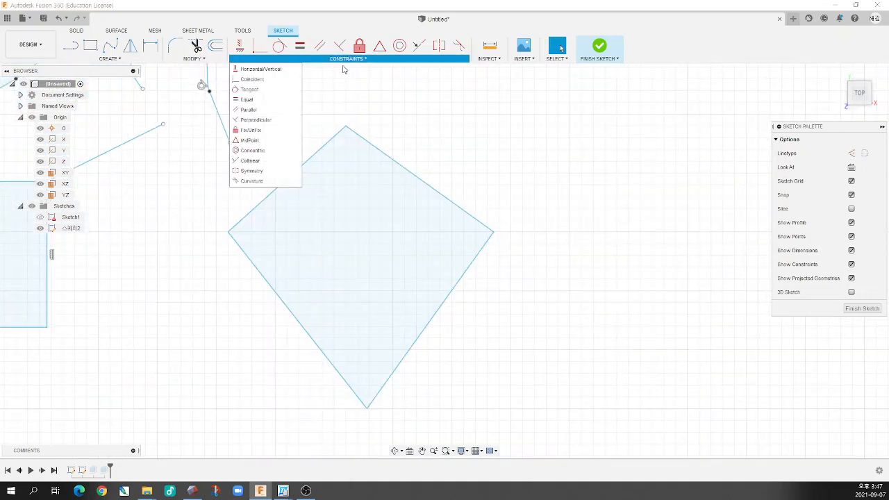
{"action": "left_click", "coordinate": [279, 120]}
{"action": "left_click", "coordinate": [257, 208]}
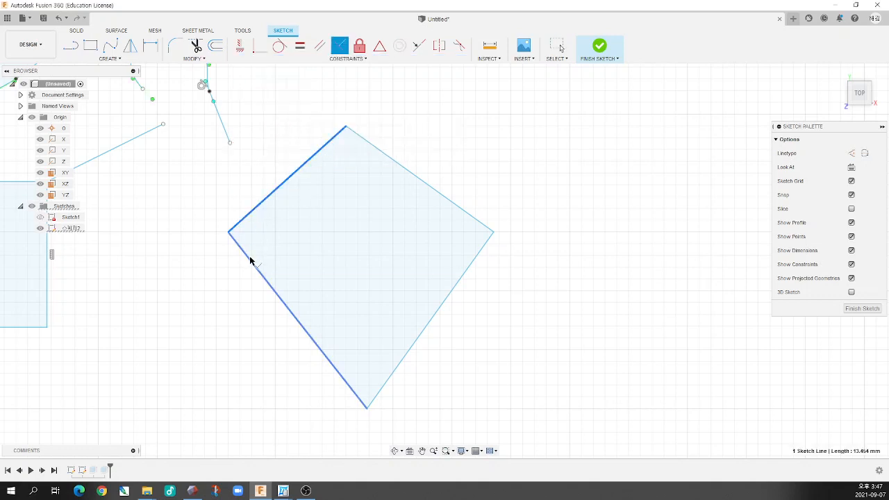
{"action": "left_click", "coordinate": [250, 262]}
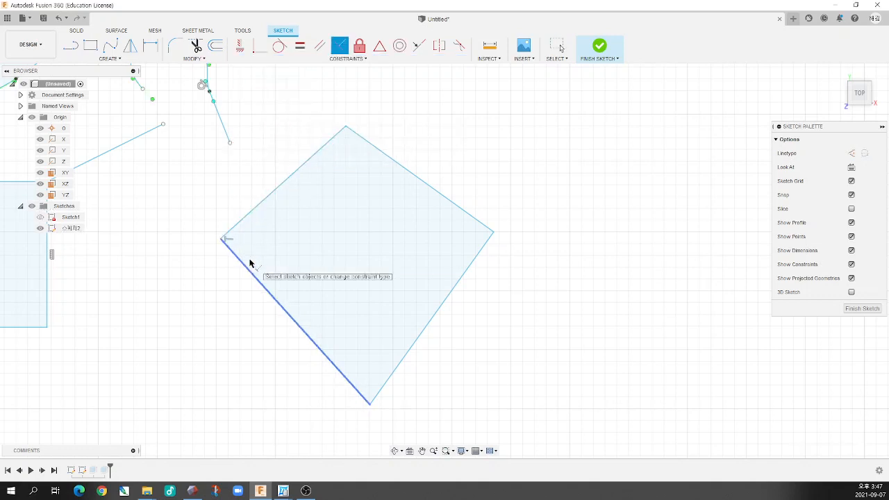
{"action": "left_click", "coordinate": [323, 145]}
{"action": "left_click", "coordinate": [367, 144]}
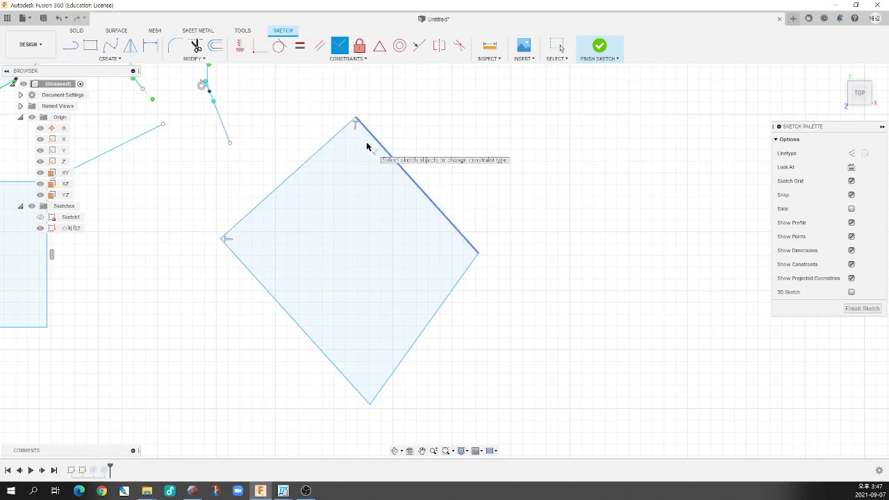
{"action": "left_click", "coordinate": [466, 242]}
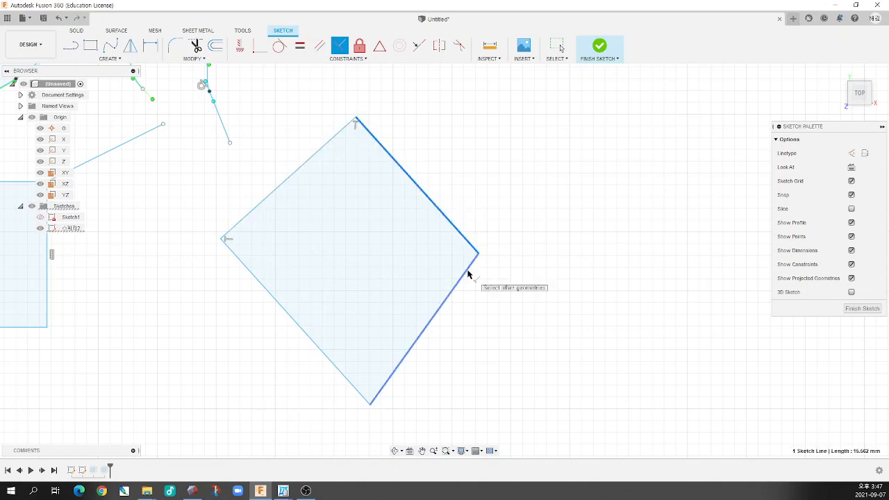
{"action": "left_click", "coordinate": [468, 270]}
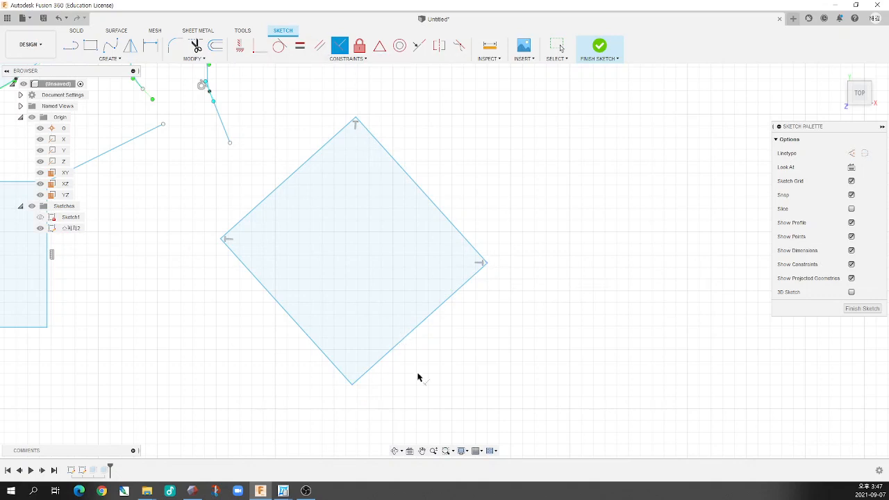
Try to add a fourth Perpendicular constraint between the two edges meeting at the quadrilateral's bottom corner
{"action": "left_click", "coordinate": [339, 369]}
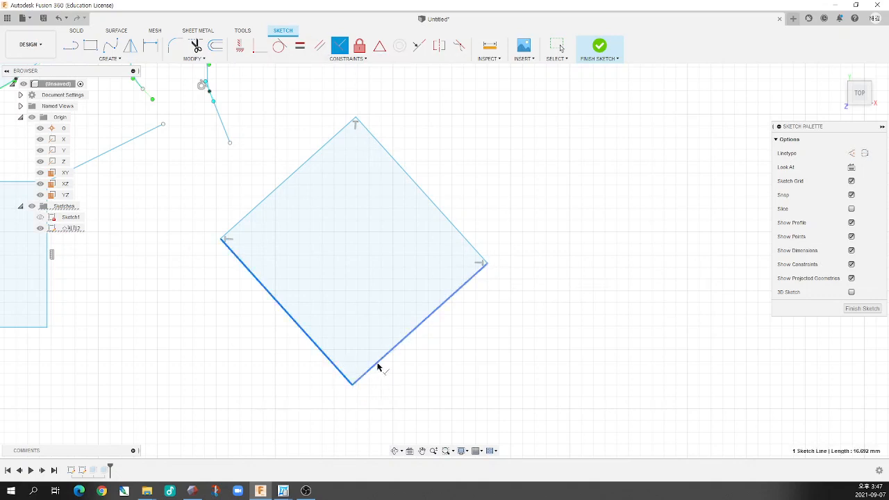
{"action": "left_click", "coordinate": [378, 367]}
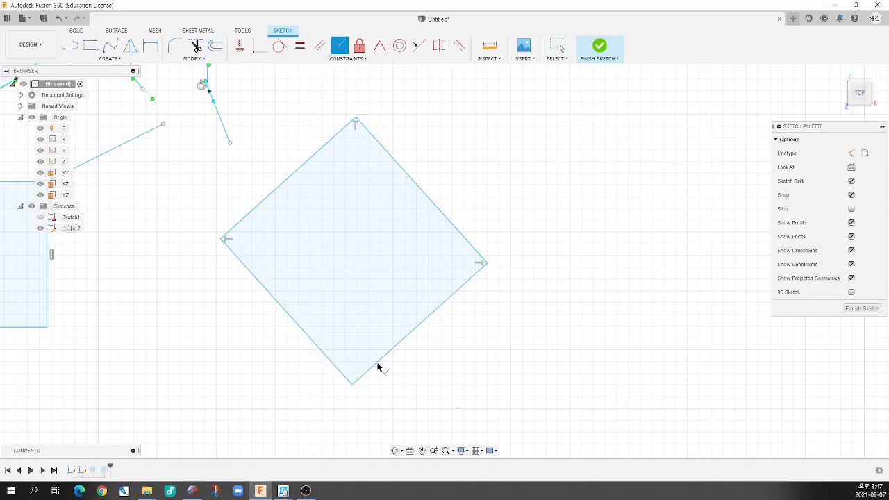
{"action": "left_click", "coordinate": [336, 372]}
{"action": "left_click", "coordinate": [369, 370]}
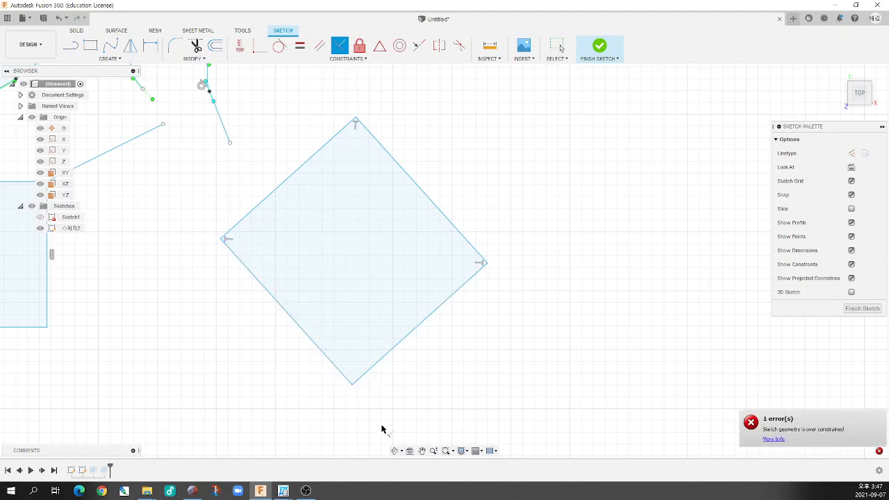
{"action": "scroll", "coordinate": [446, 330], "scroll_direction": "down", "scroll_amount": 5}
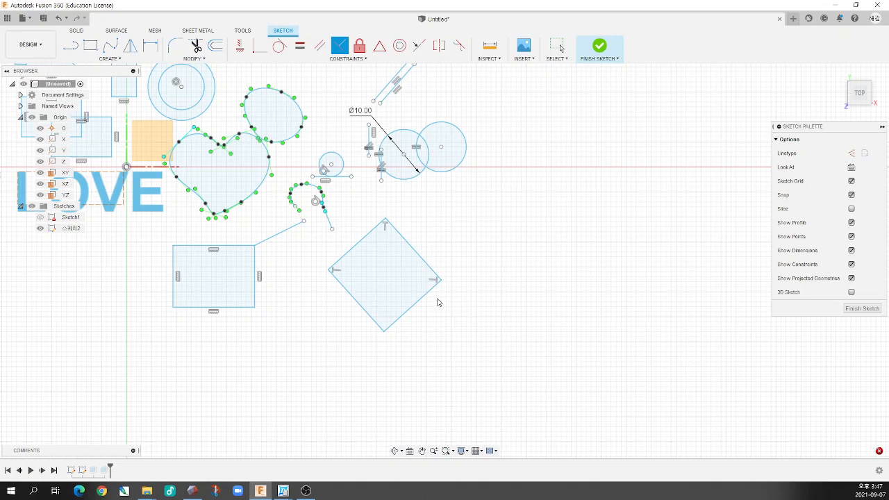
{"action": "key", "text": "Escape"}
Lock the quadrilateral's upper-left edge in place with the Fix/UnFix constraint
{"action": "scroll", "coordinate": [429, 287], "scroll_direction": "up", "scroll_amount": 5}
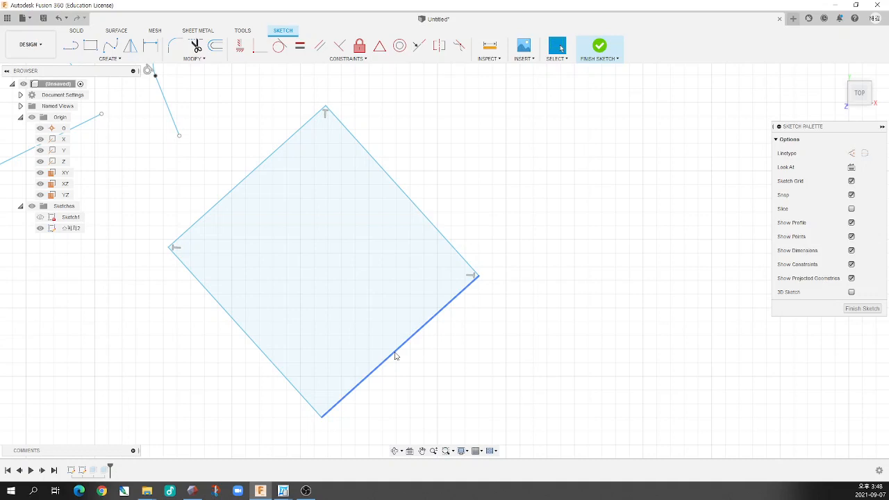
{"action": "left_click", "coordinate": [346, 62]}
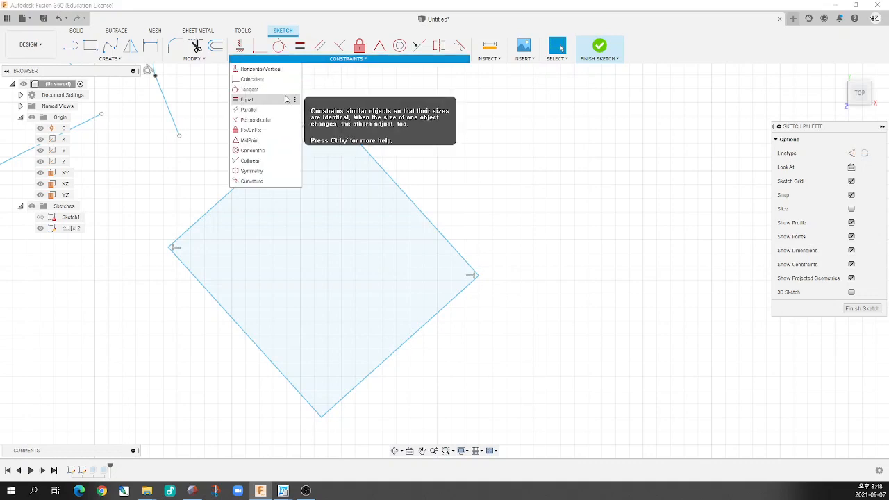
{"action": "left_click", "coordinate": [277, 134]}
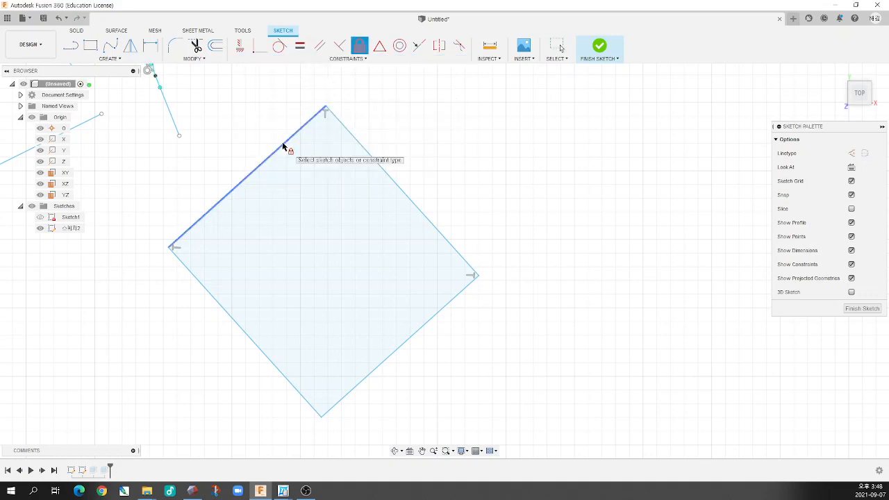
{"action": "left_click", "coordinate": [288, 145]}
Look over the whole sketch to compare the quadrilateral's fixed edge with the unfixed geometry
{"action": "scroll", "coordinate": [369, 203], "scroll_direction": "down", "scroll_amount": 3}
{"action": "scroll", "coordinate": [270, 218], "scroll_direction": "down", "scroll_amount": 8}
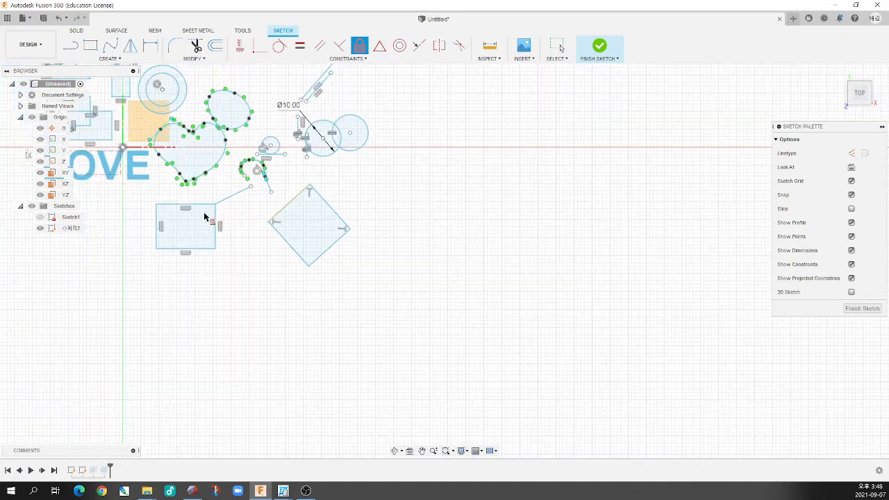
{"action": "scroll", "coordinate": [306, 220], "scroll_direction": "up", "scroll_amount": 6}
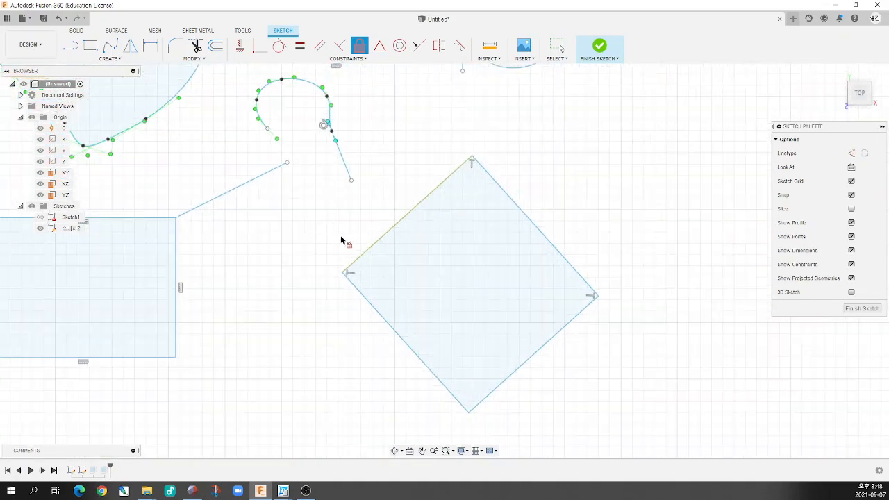
{"action": "scroll", "coordinate": [294, 219], "scroll_direction": "down", "scroll_amount": 5}
{"action": "scroll", "coordinate": [257, 175], "scroll_direction": "up", "scroll_amount": 2}
{"action": "scroll", "coordinate": [264, 174], "scroll_direction": "down", "scroll_amount": 3}
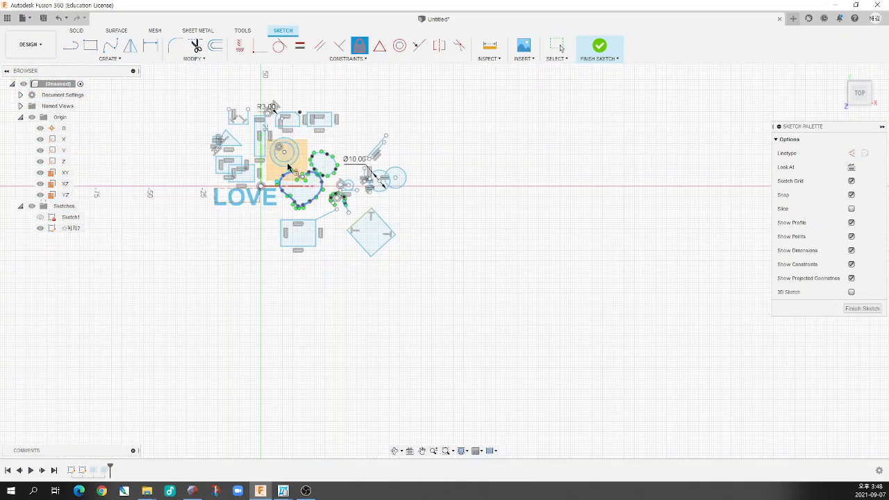
{"action": "scroll", "coordinate": [278, 166], "scroll_direction": "up", "scroll_amount": 7}
{"action": "scroll", "coordinate": [306, 174], "scroll_direction": "down", "scroll_amount": 4}
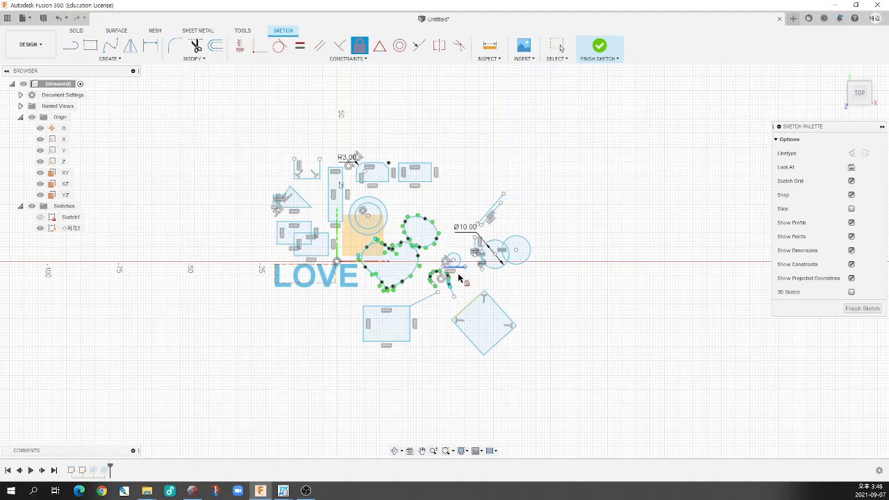
{"action": "scroll", "coordinate": [470, 332], "scroll_direction": "up", "scroll_amount": 6}
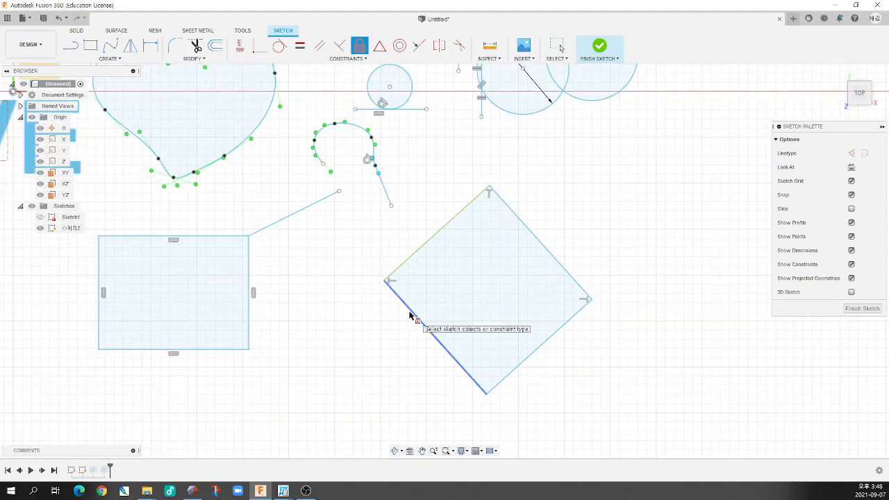
{"action": "key", "text": "Escape"}
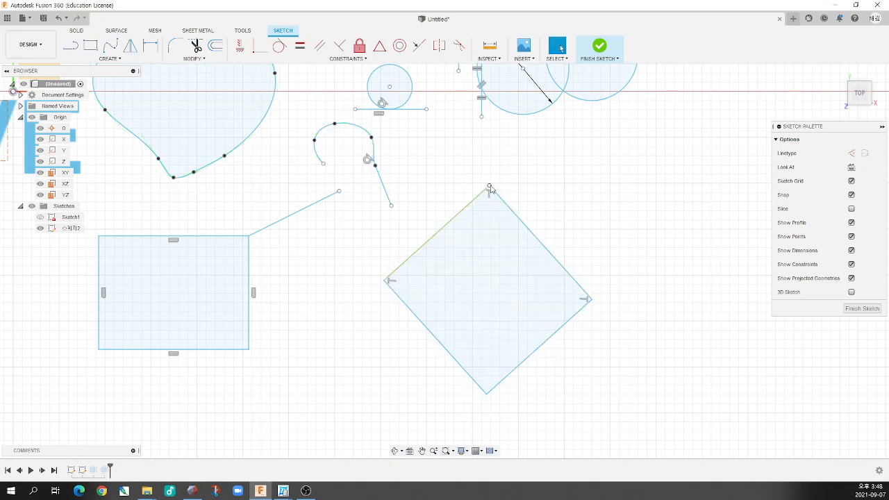
Stretch the quadrilateral by moving its top corner slightly outward along the fixed edge, then try to shift the fixed edge itself
{"action": "mouse_move", "coordinate": [489, 189]}
{"action": "left_mouse_down"}
{"action": "mouse_move", "coordinate": [511, 174]}
{"action": "mouse_move", "coordinate": [497, 180]}
{"action": "left_mouse_up"}
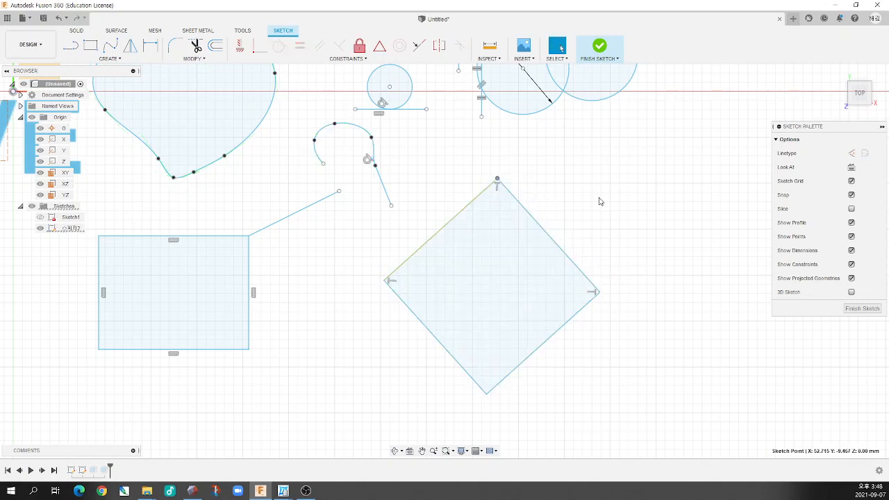
{"action": "left_click_drag", "start_coordinate": [405, 262], "coordinate": [382, 238]}
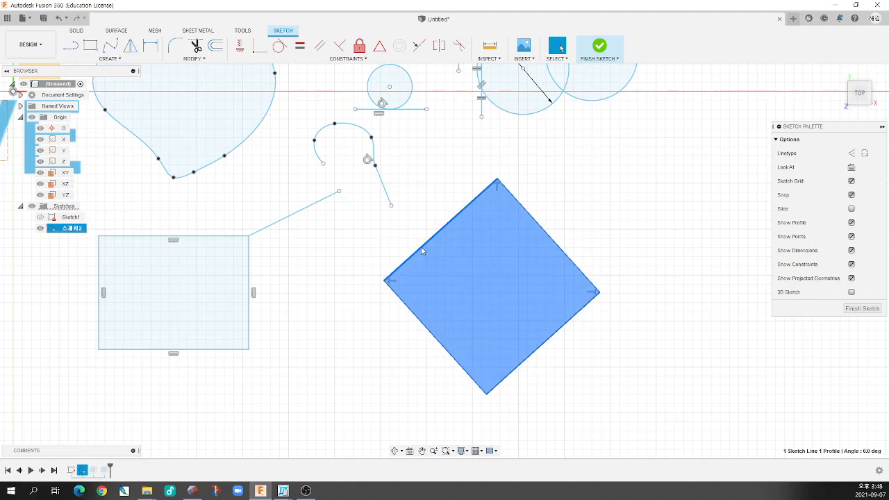
{"action": "left_click", "coordinate": [386, 240]}
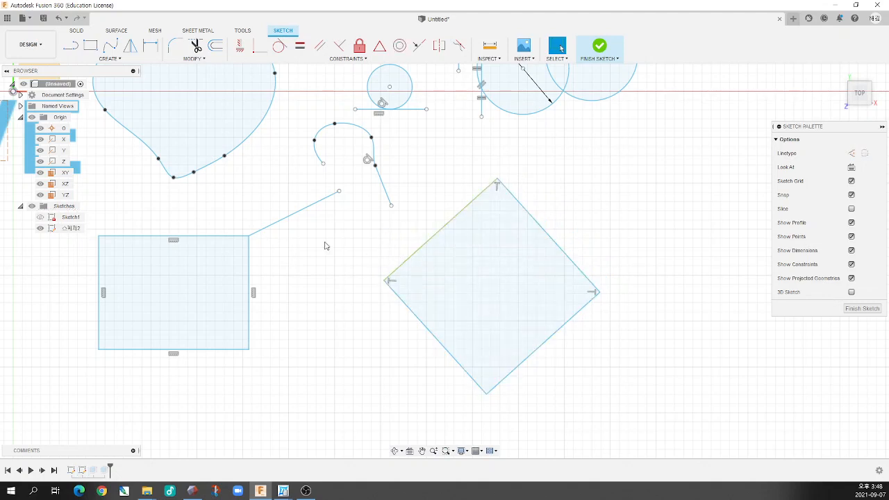
{"action": "left_click", "coordinate": [360, 48]}
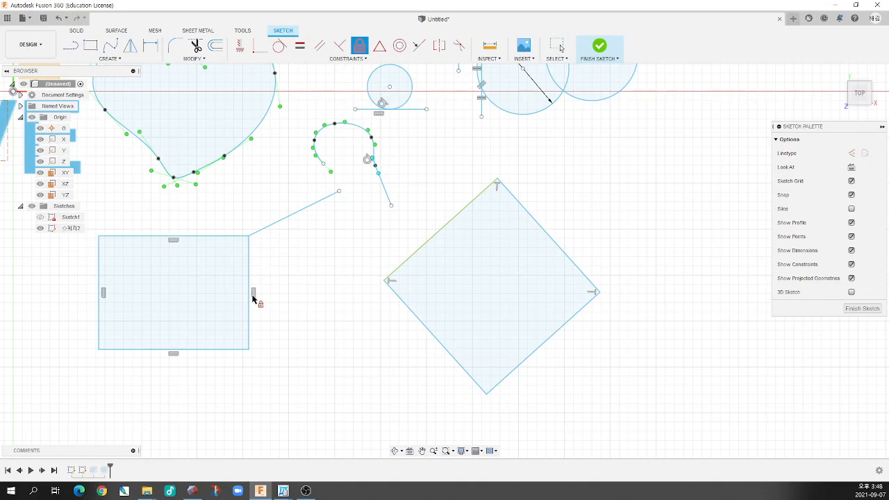
{"action": "scroll", "coordinate": [303, 284], "scroll_direction": "down", "scroll_amount": 3}
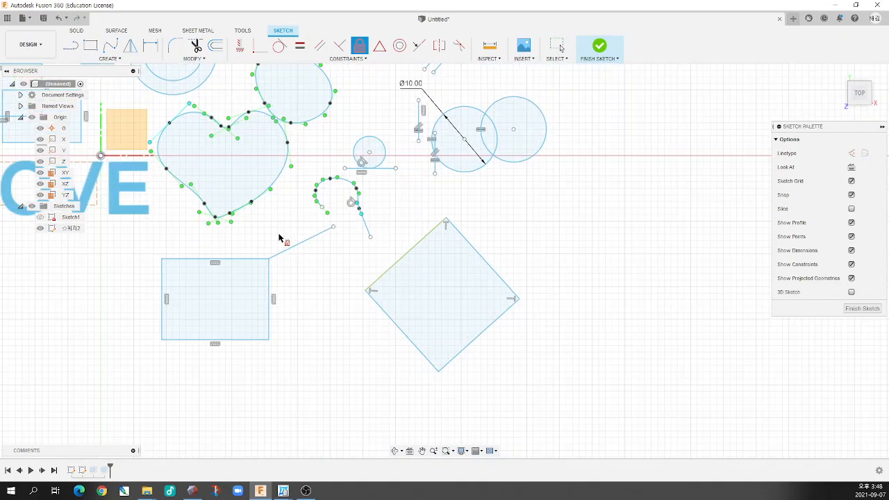
{"action": "scroll", "coordinate": [286, 250], "scroll_direction": "down", "scroll_amount": 3}
{"action": "scroll", "coordinate": [316, 224], "scroll_direction": "up", "scroll_amount": 2}
{"action": "key", "text": "Escape"}
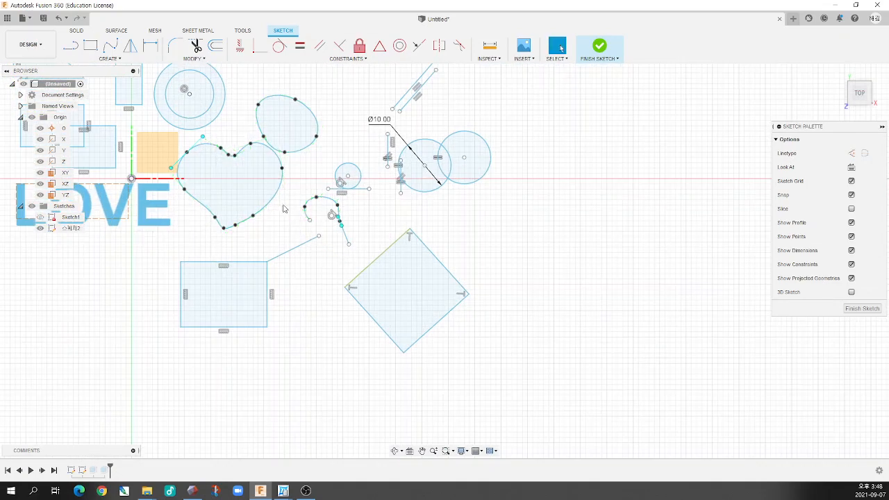
Dimension the quadrilateral's fixed upper-left edge to 16 mm
{"action": "key", "text": "d"}
{"action": "left_click", "coordinate": [374, 264]}
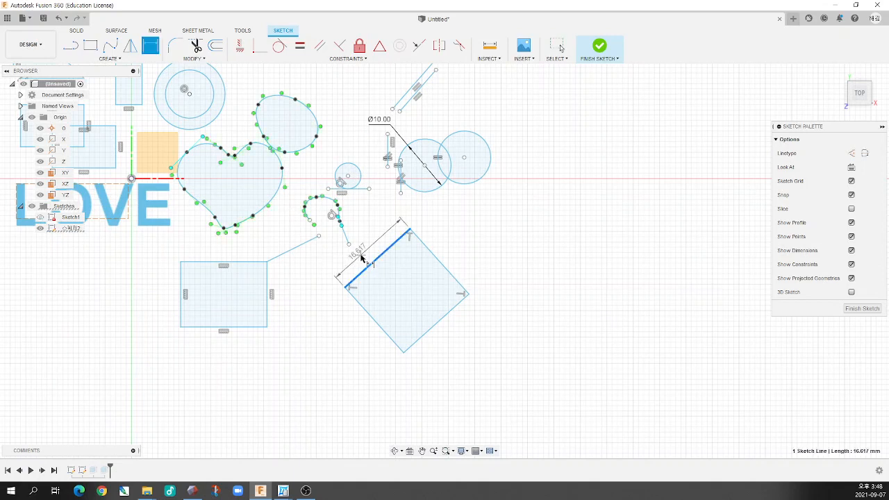
{"action": "left_click", "coordinate": [358, 254]}
{"action": "type", "text": "16"}
{"action": "key", "text": "Return"}
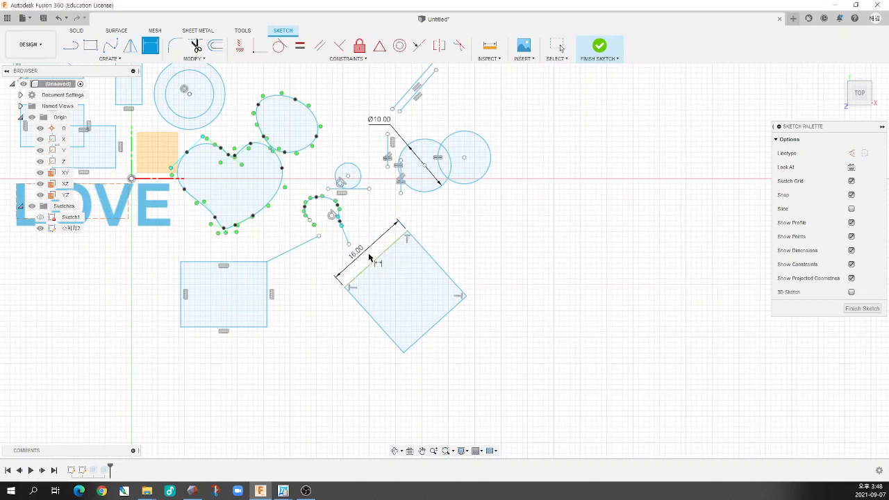
{"action": "scroll", "coordinate": [398, 239], "scroll_direction": "up", "scroll_amount": 2}
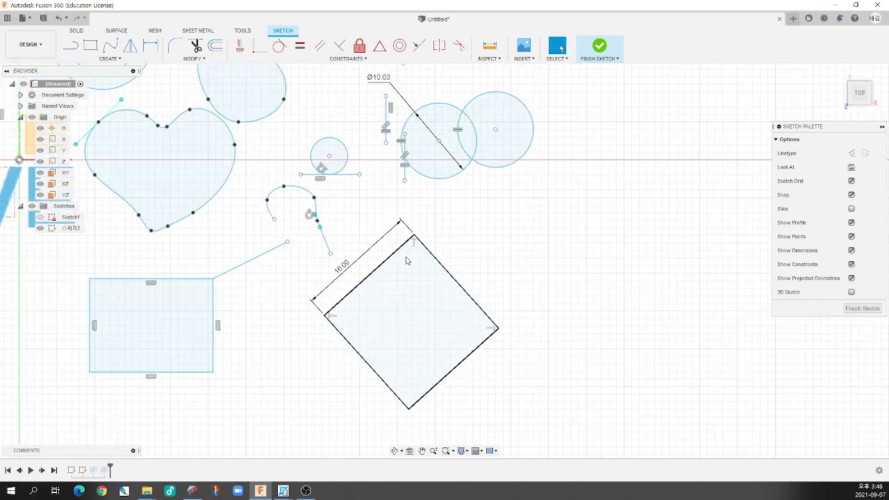
Draw three connected lines from the quadrilateral's top corner to its right corner, forming an adjoining rectangle that extends the fixed edge
{"action": "scroll", "coordinate": [345, 368], "scroll_direction": "down", "scroll_amount": 2}
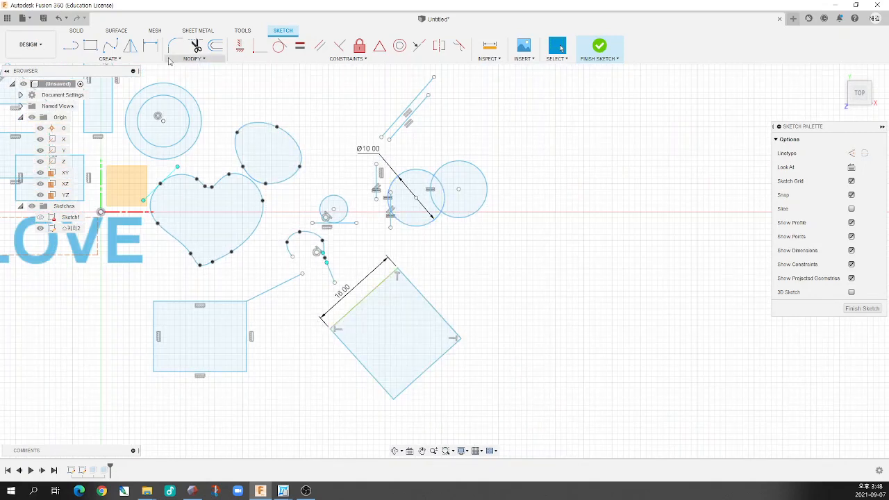
{"action": "left_click", "coordinate": [91, 46]}
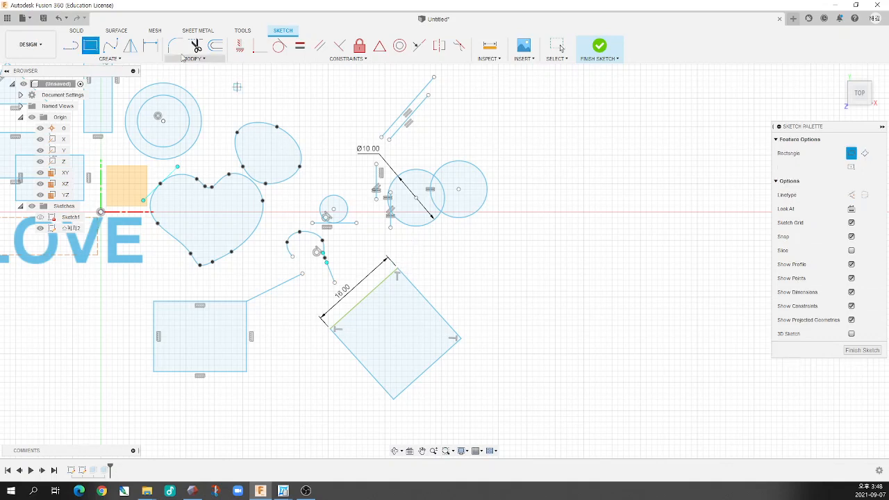
{"action": "left_click", "coordinate": [71, 47]}
{"action": "left_click", "coordinate": [398, 269]}
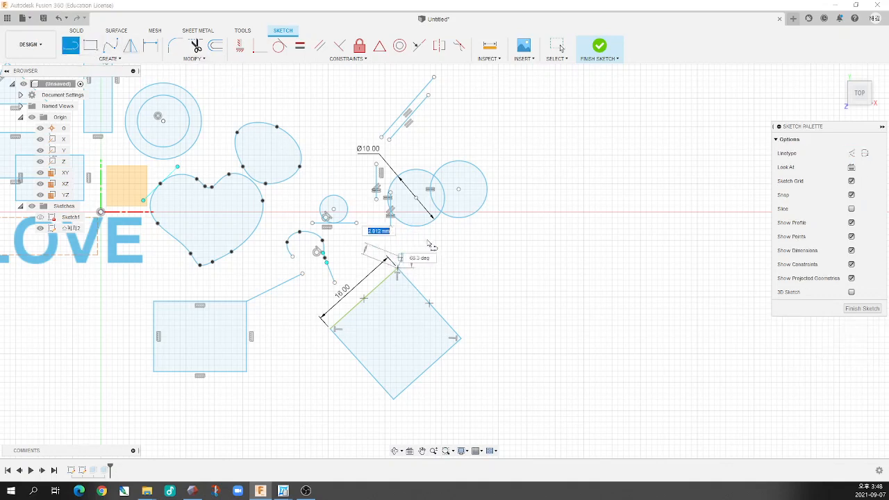
{"action": "left_click", "coordinate": [429, 240]}
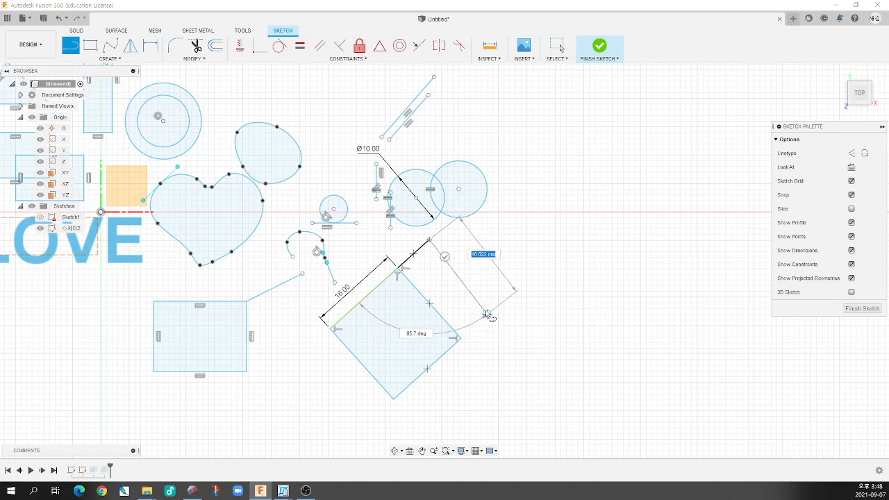
{"action": "left_click", "coordinate": [493, 315]}
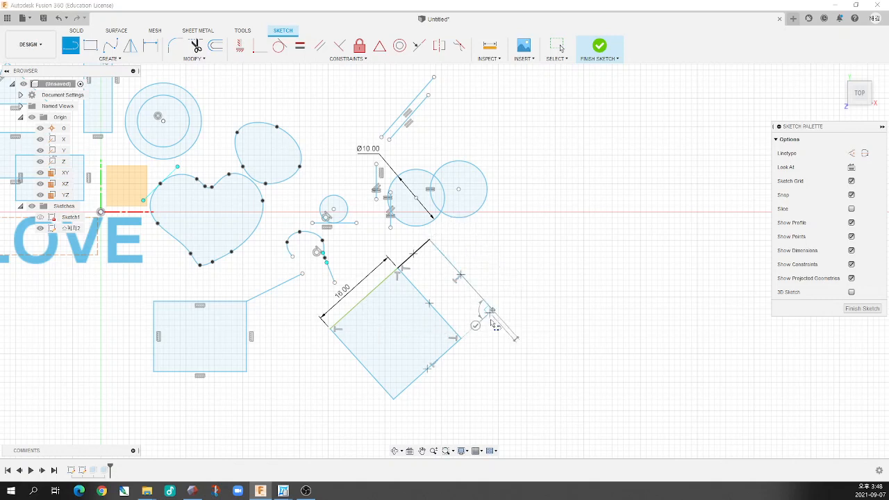
{"action": "left_click", "coordinate": [461, 338]}
{"action": "scroll", "coordinate": [468, 277], "scroll_direction": "down", "scroll_amount": 2}
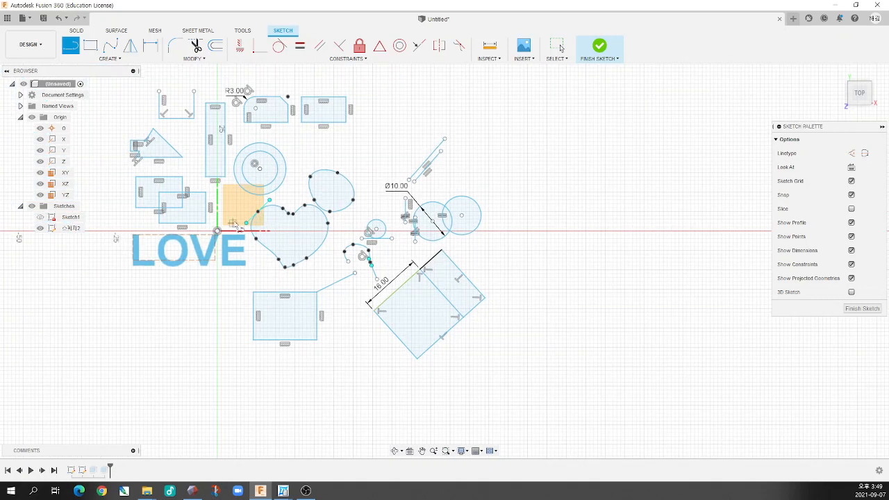
{"action": "key", "text": "Escape"}
Dimension the overall distance between the outer lower-left and upper-right parallel edges as 24 mm
{"action": "key", "text": "d"}
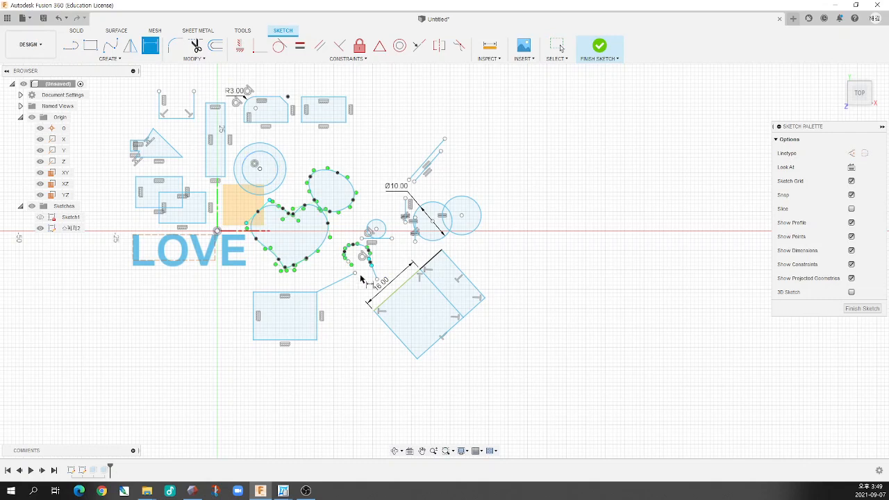
{"action": "left_click", "coordinate": [410, 355]}
{"action": "left_click", "coordinate": [478, 286]}
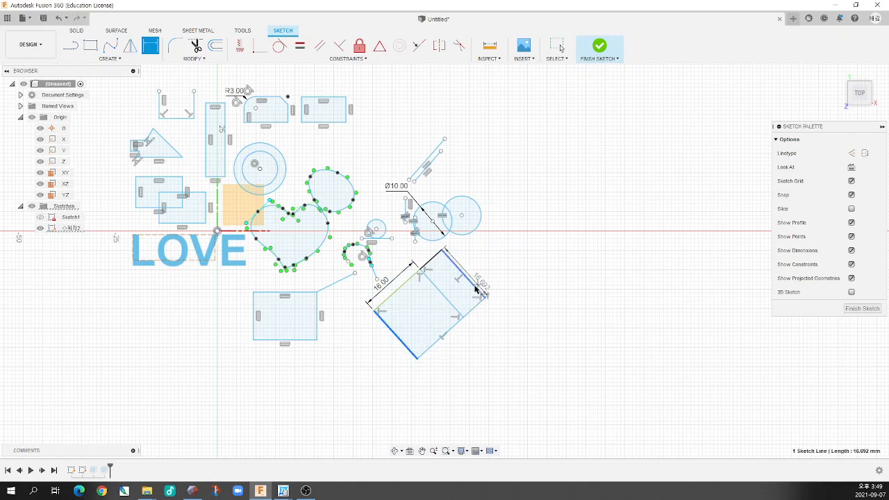
{"action": "left_click", "coordinate": [481, 344]}
{"action": "type", "text": "24"}
{"action": "key", "text": "Return"}
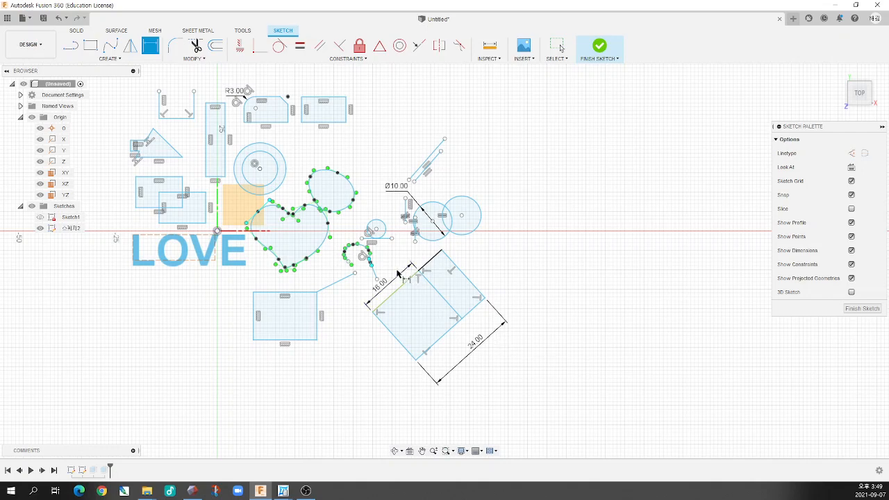
Set the overall distance between the two outer parallel edges to 20 mm
{"action": "scroll", "coordinate": [430, 268], "scroll_direction": "up", "scroll_amount": 2}
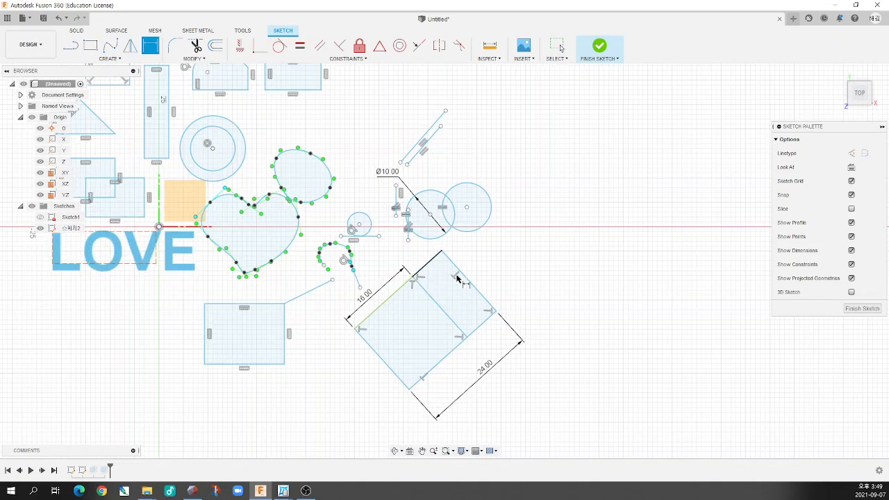
{"action": "scroll", "coordinate": [477, 347], "scroll_direction": "down", "scroll_amount": 1}
{"action": "scroll", "coordinate": [496, 355], "scroll_direction": "up", "scroll_amount": 3}
{"action": "double_click", "coordinate": [499, 354]}
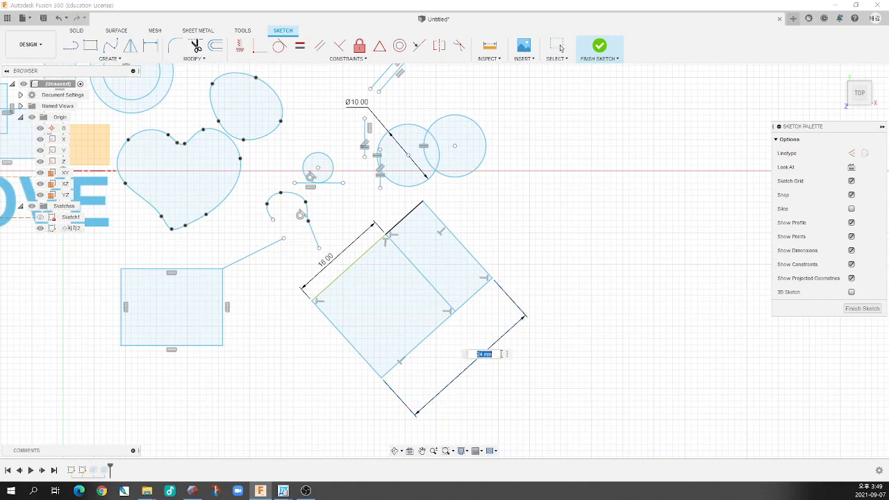
{"action": "type", "text": "20"}
{"action": "key", "text": "Return"}
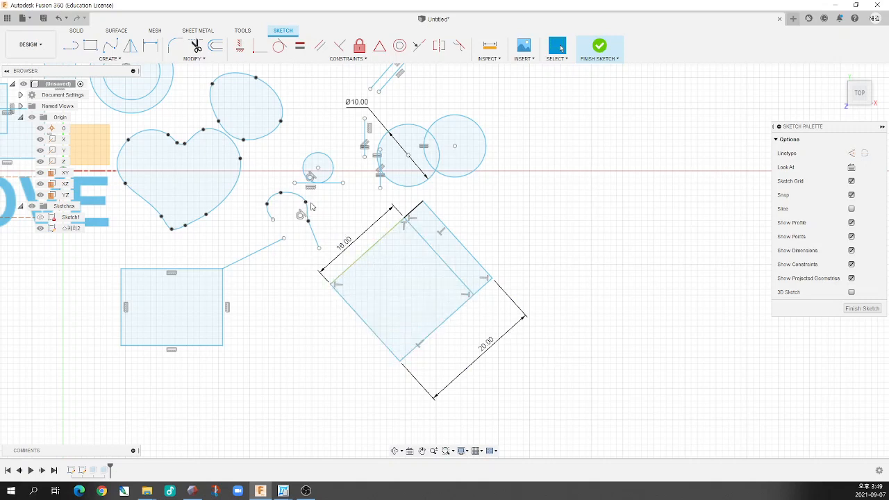
Release the quadrilateral's upper-left edge with Fix/UnFix and delete the 20 mm overall dimension
{"action": "left_click", "coordinate": [360, 48]}
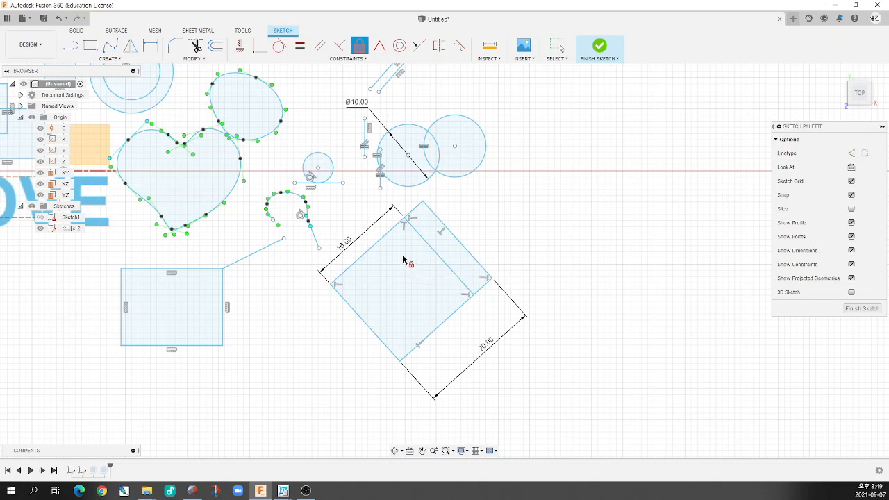
{"action": "key", "text": "Escape"}
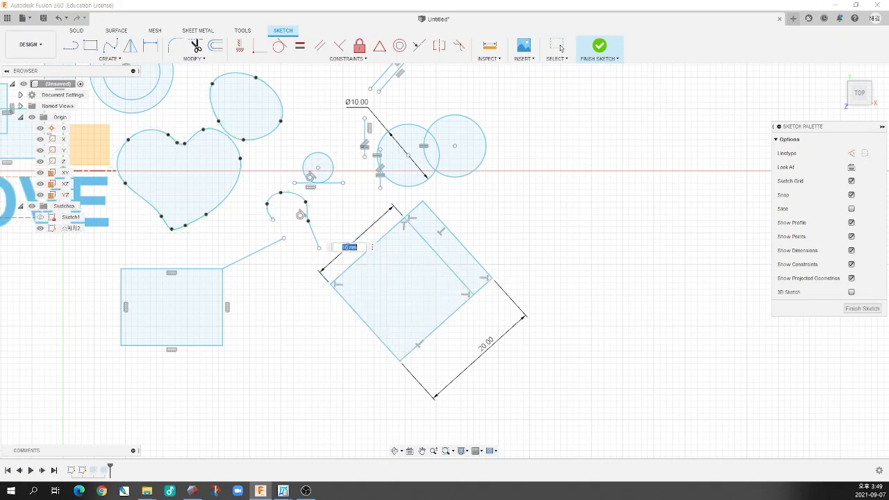
{"action": "left_click", "coordinate": [489, 351]}
{"action": "key", "text": "Delete"}
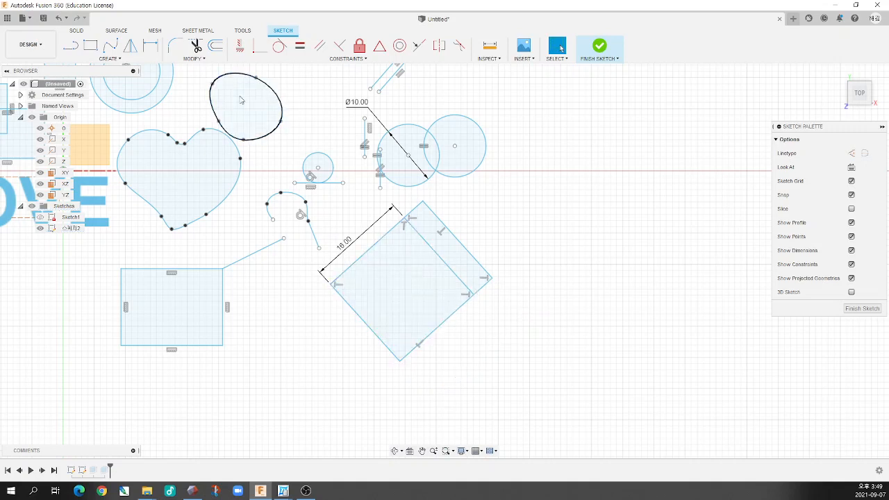
Dimension the short line extending the 16 mm edge to 4 mm, keeping the 16 mm dimension as it is
{"action": "left_click", "coordinate": [260, 53]}
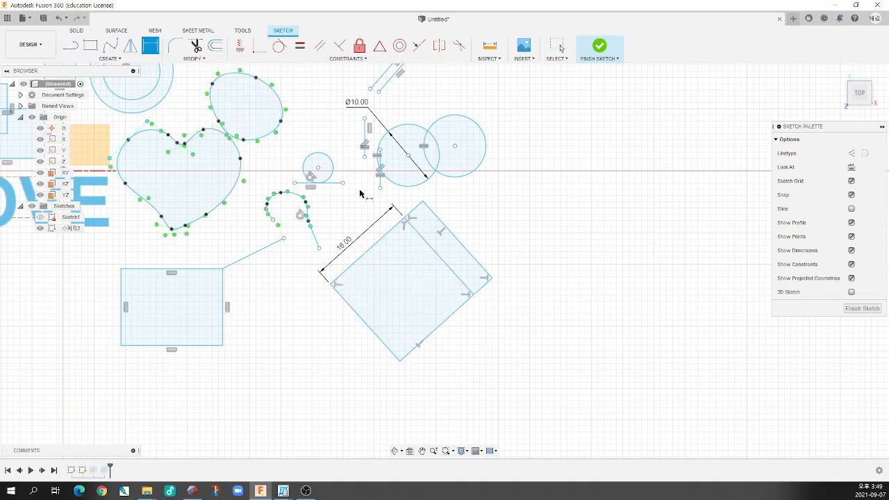
{"action": "left_click", "coordinate": [411, 217]}
{"action": "left_click", "coordinate": [409, 192]}
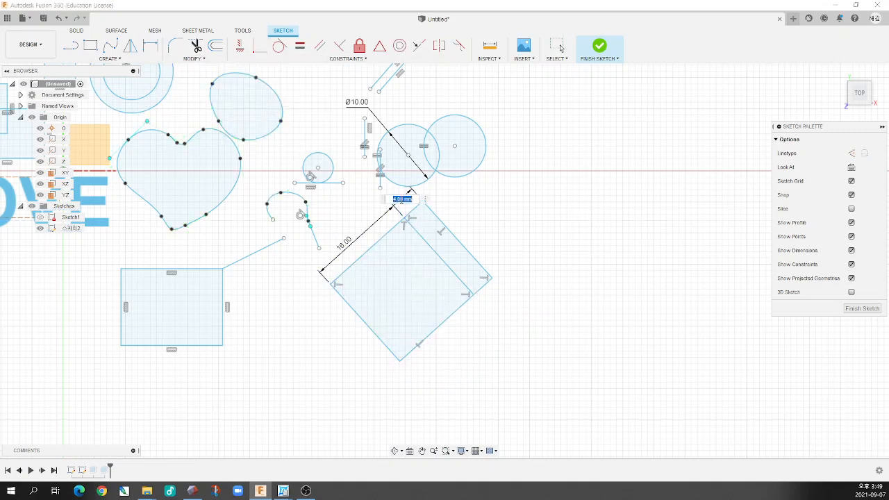
{"action": "type", "text": "4"}
{"action": "key", "text": "Return"}
{"action": "left_click", "coordinate": [348, 250]}
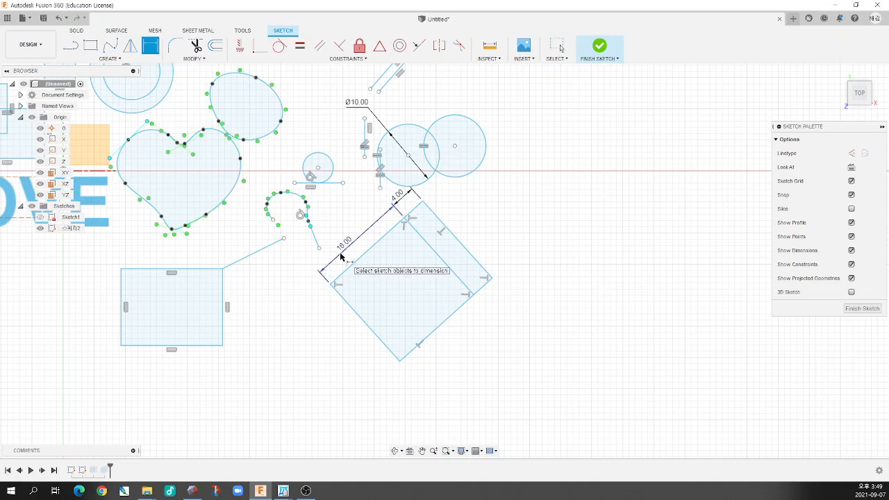
{"action": "key", "text": "Return"}
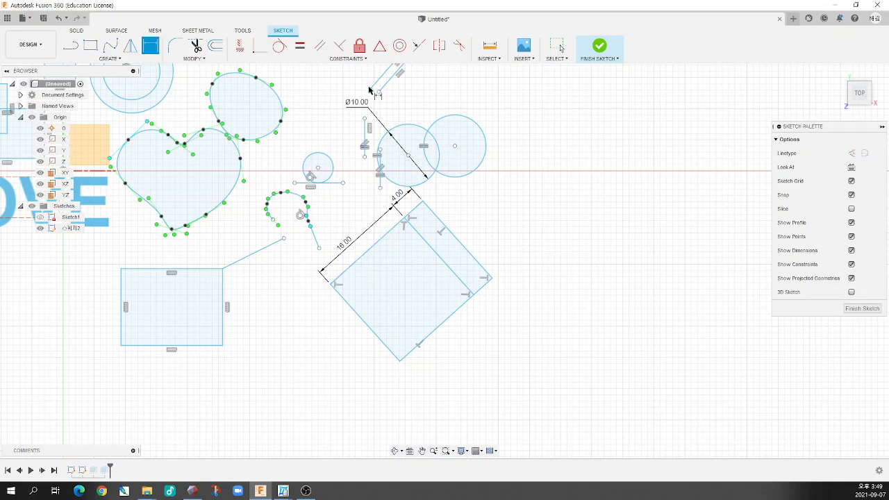
{"action": "key", "text": "Escape"}
Read the description of the MidPoint constraint among the sketch constraints
{"action": "scroll", "coordinate": [351, 213], "scroll_direction": "down", "scroll_amount": 3}
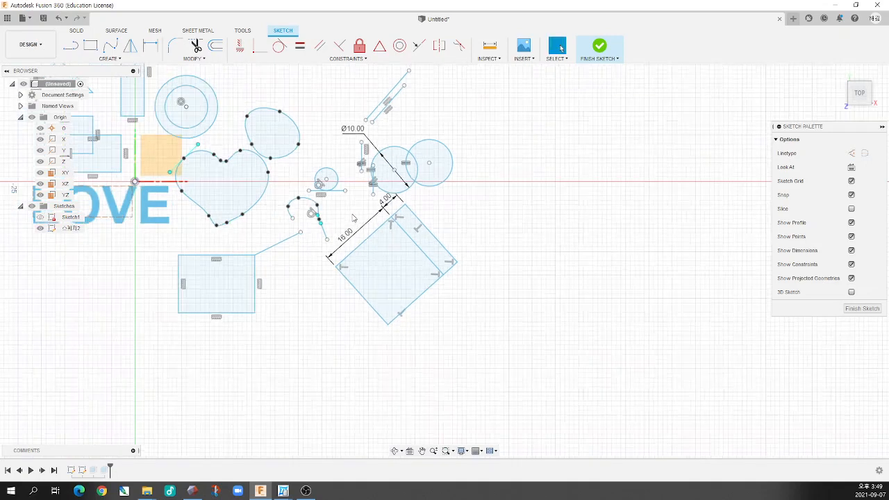
{"action": "left_click", "coordinate": [358, 59]}
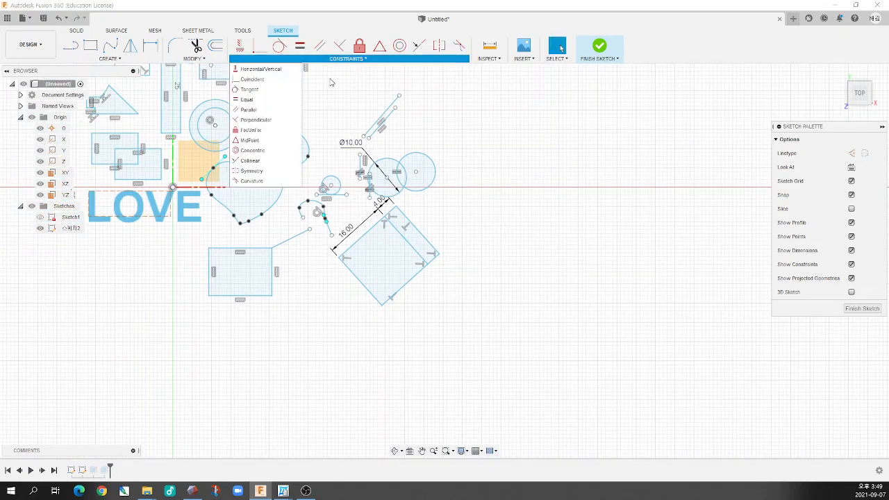
{"action": "left_click", "coordinate": [261, 144]}
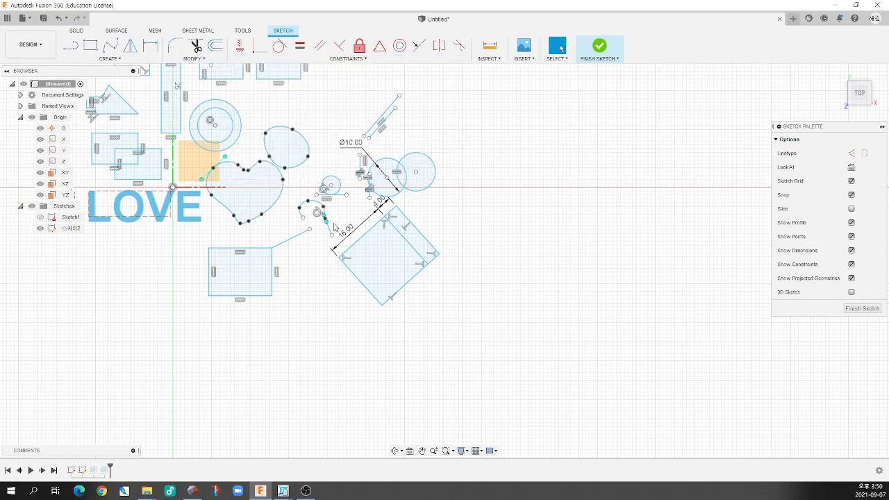
Draw a line about 12.4 mm long outward from the quadrilateral's lower-left edge, perpendicular to that edge
{"action": "scroll", "coordinate": [351, 260], "scroll_direction": "up", "scroll_amount": 5}
{"action": "scroll", "coordinate": [427, 269], "scroll_direction": "down", "scroll_amount": 3}
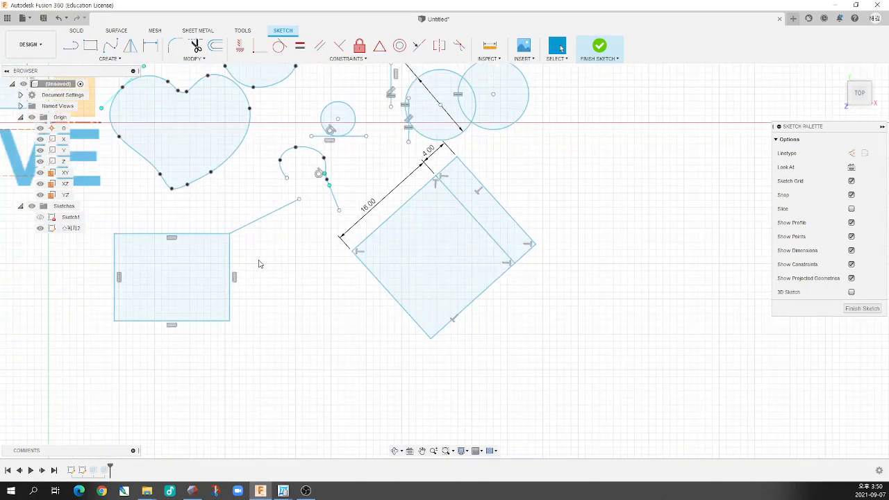
{"action": "scroll", "coordinate": [278, 172], "scroll_direction": "down", "scroll_amount": 2}
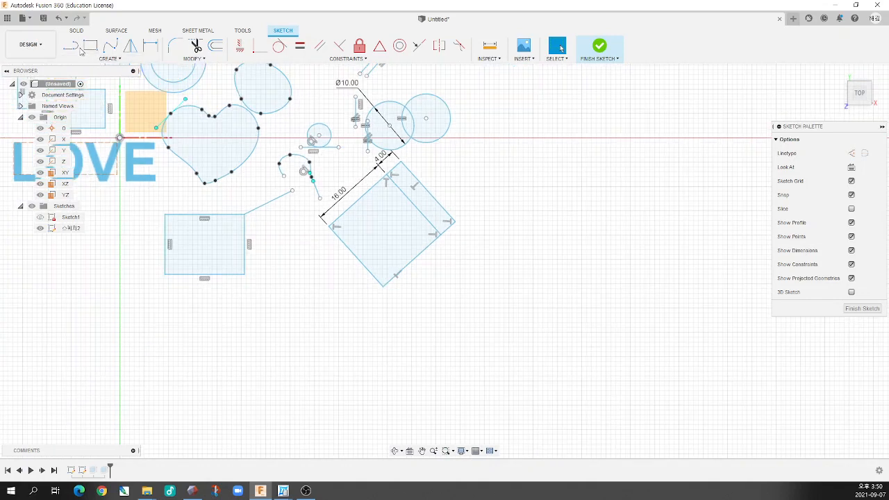
{"action": "key", "text": "l"}
{"action": "scroll", "coordinate": [348, 278], "scroll_direction": "up", "scroll_amount": 4}
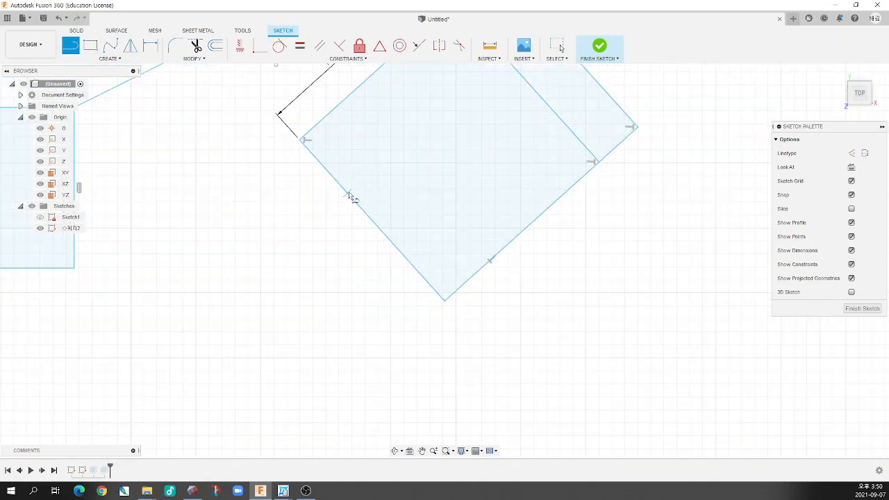
{"action": "left_click", "coordinate": [348, 195]}
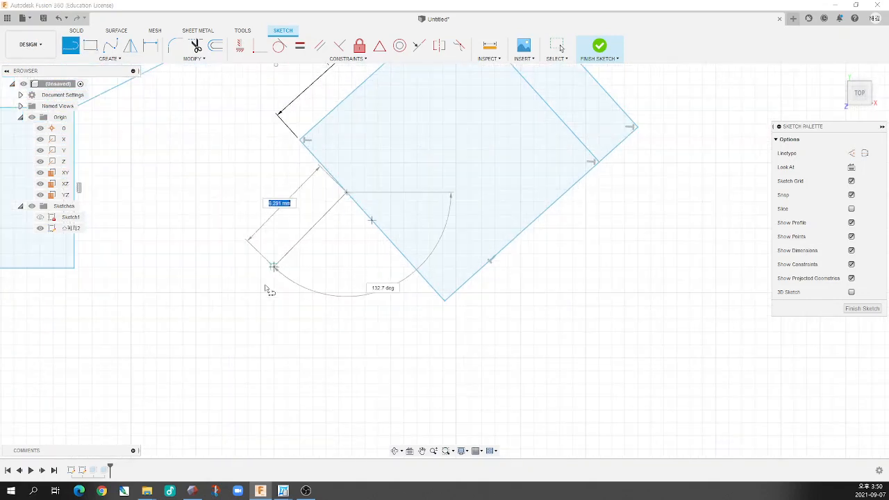
{"action": "left_click", "coordinate": [228, 299]}
{"action": "key", "text": "Escape"}
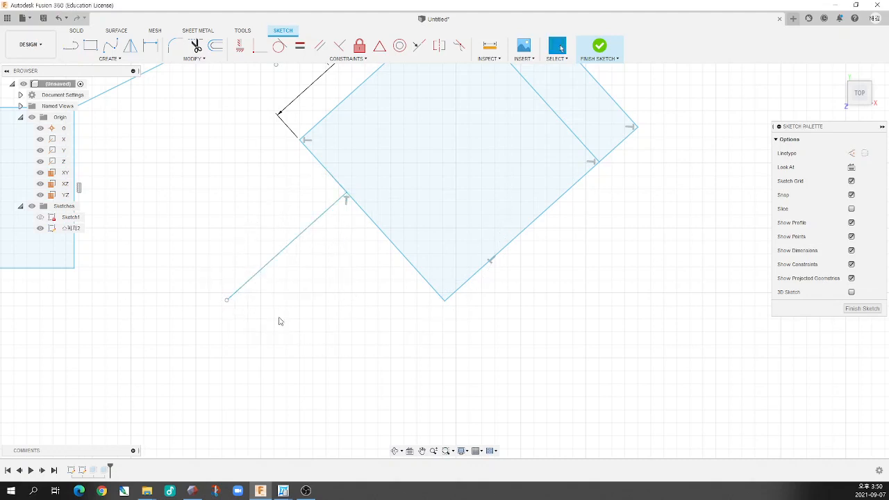
Slide the perpendicular line along the quadrilateral's lower-left edge so it attaches nearer the lowest corner
{"action": "scroll", "coordinate": [339, 268], "scroll_direction": "down", "scroll_amount": 2}
{"action": "mouse_move", "coordinate": [300, 253]}
{"action": "left_mouse_down"}
{"action": "mouse_move", "coordinate": [335, 286]}
{"action": "mouse_move", "coordinate": [298, 252]}
{"action": "left_mouse_up"}
{"action": "scroll", "coordinate": [333, 214], "scroll_direction": "down", "scroll_amount": 2}
{"action": "scroll", "coordinate": [339, 205], "scroll_direction": "up", "scroll_amount": 7}
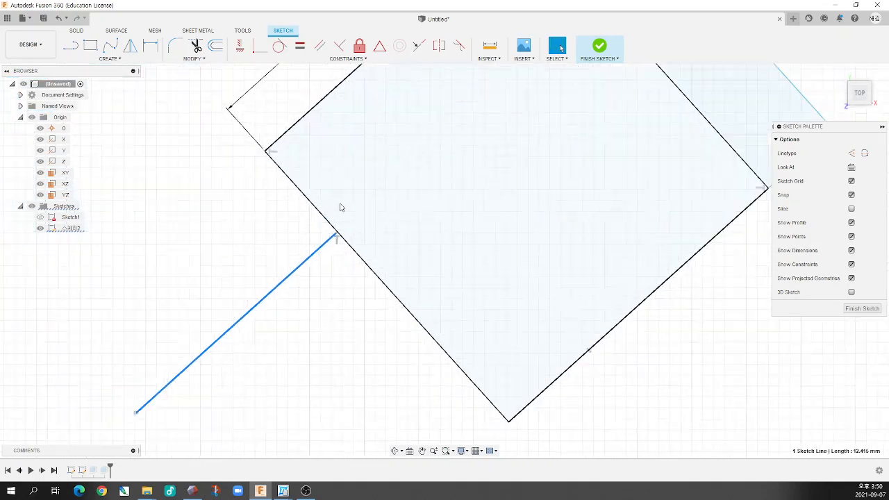
{"action": "left_click", "coordinate": [337, 237]}
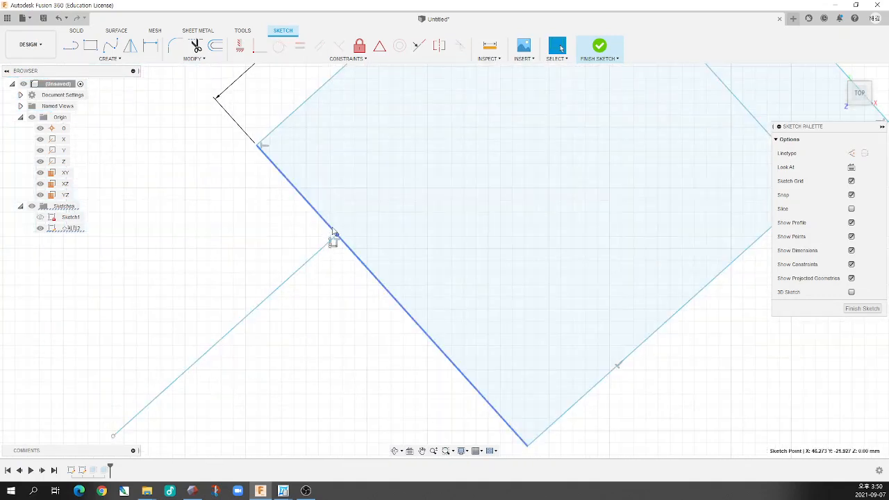
{"action": "left_click_drag", "start_coordinate": [337, 237], "coordinate": [355, 225]}
{"action": "scroll", "coordinate": [353, 232], "scroll_direction": "down", "scroll_amount": 5}
{"action": "left_click", "coordinate": [313, 272]}
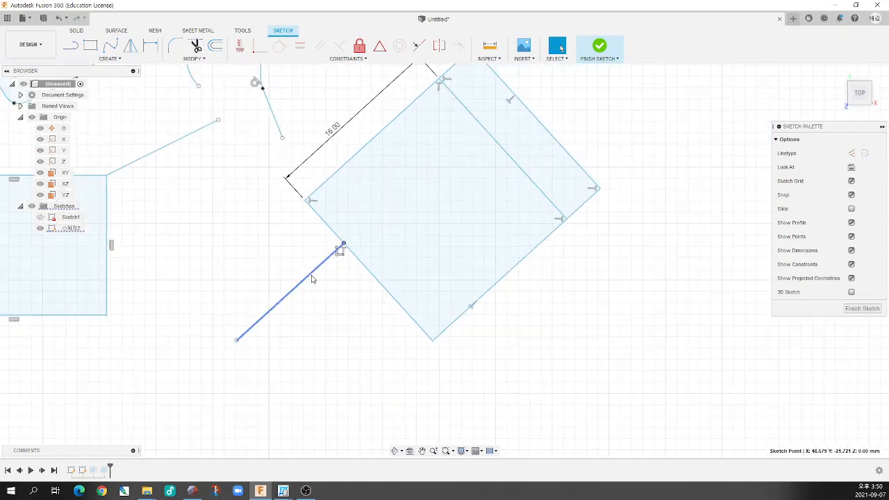
{"action": "left_click_drag", "start_coordinate": [313, 272], "coordinate": [357, 350]}
{"action": "scroll", "coordinate": [278, 306], "scroll_direction": "down", "scroll_amount": 3}
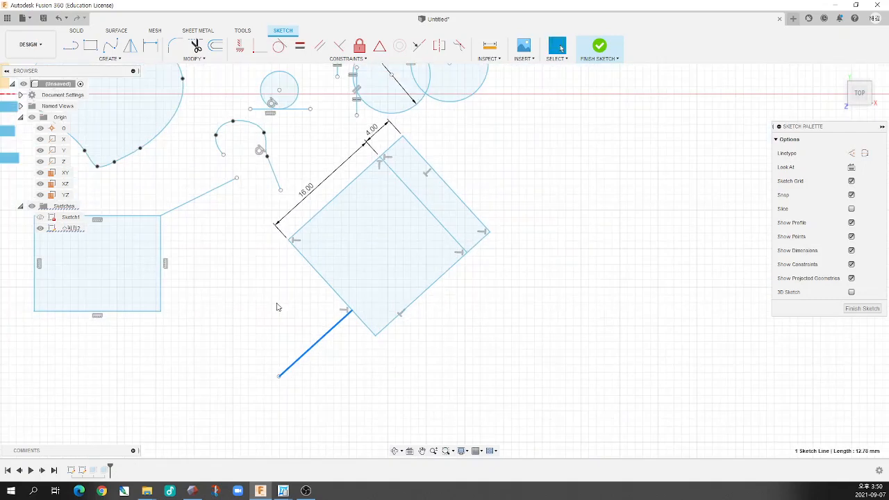
Dimension the quadrilateral's lower-left edge to 20 mm, placing the dimension inside the shape
{"action": "left_click", "coordinate": [183, 123]}
{"action": "key", "text": "d"}
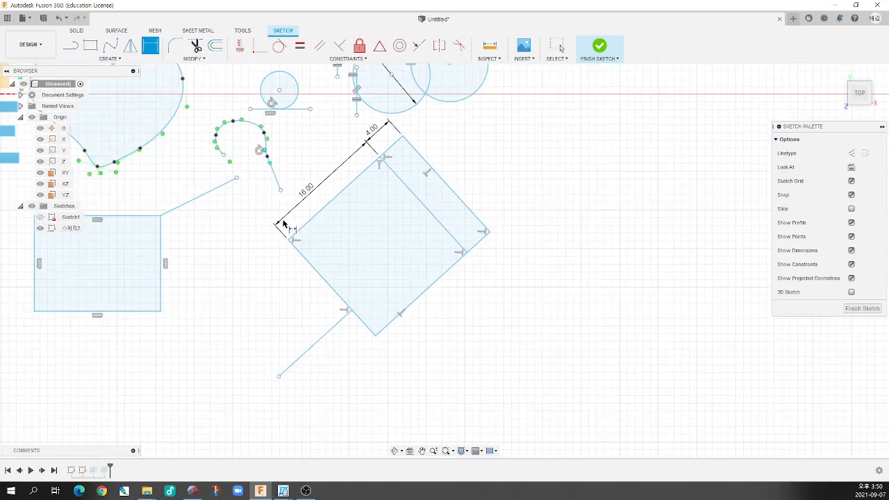
{"action": "left_click", "coordinate": [322, 281]}
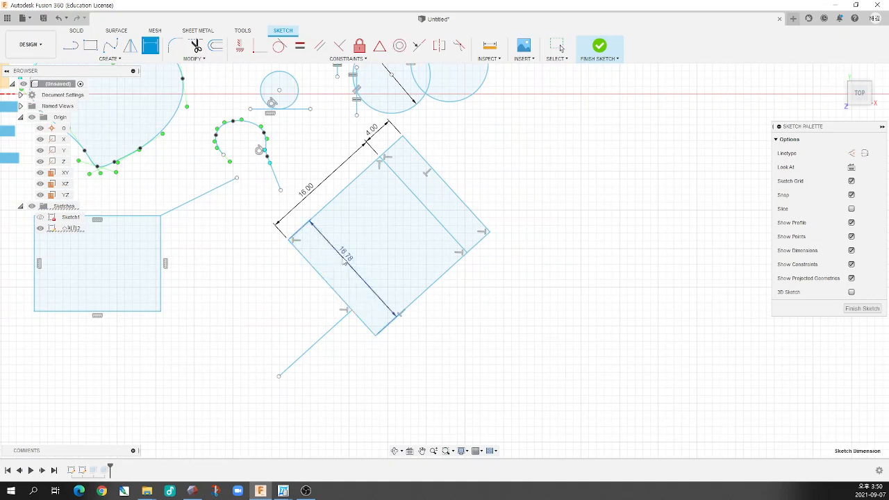
{"action": "left_click", "coordinate": [396, 264]}
{"action": "type", "text": "20"}
{"action": "key", "text": "Return"}
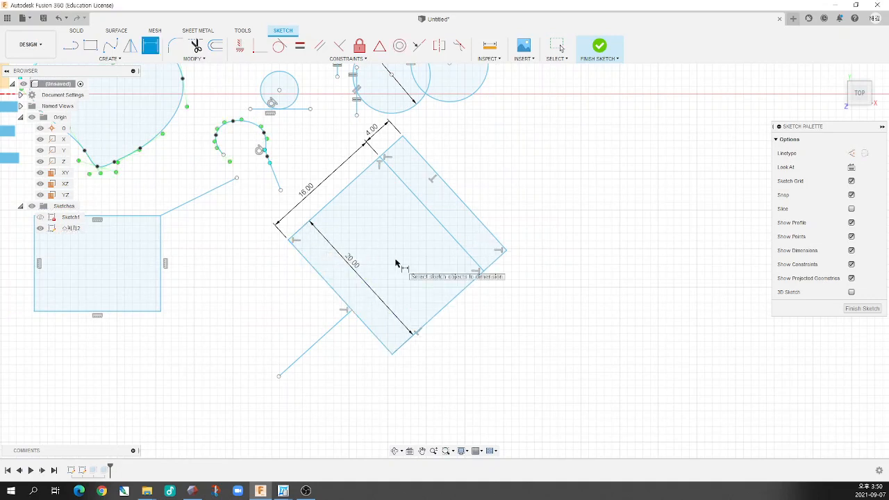
{"action": "key", "text": "Escape"}
{"action": "left_click", "coordinate": [338, 325]}
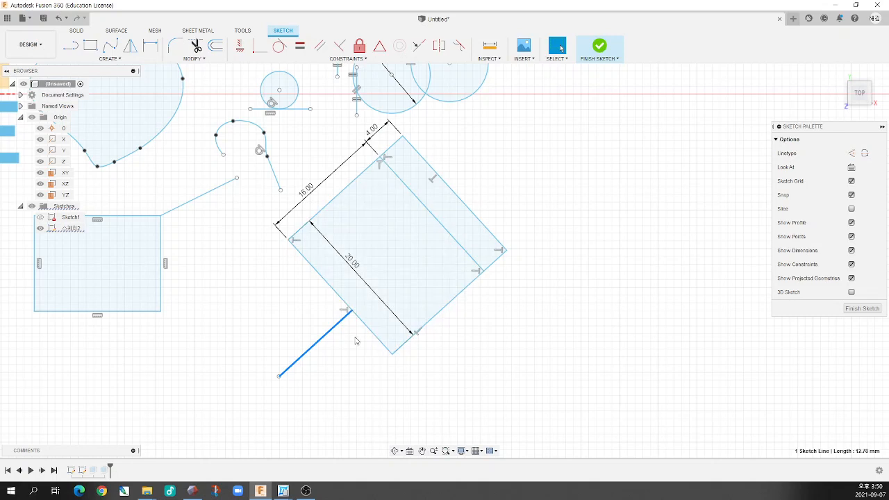
{"action": "left_click", "coordinate": [346, 60]}
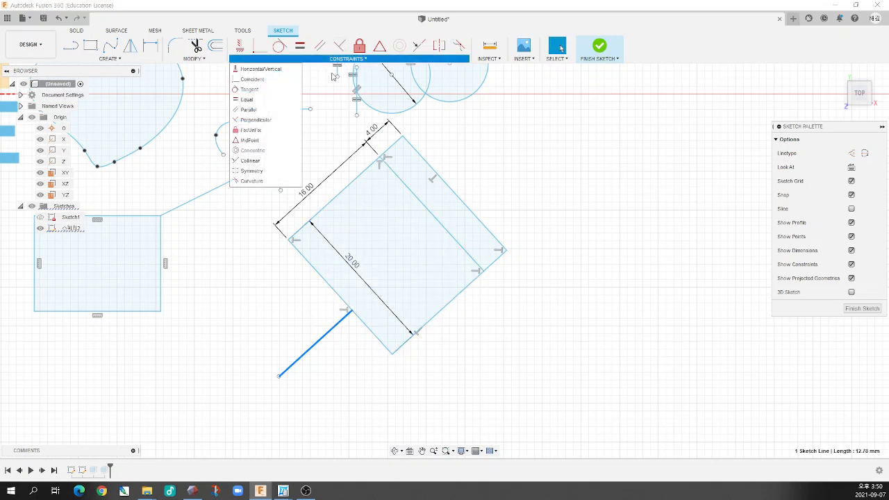
{"action": "left_click", "coordinate": [250, 141]}
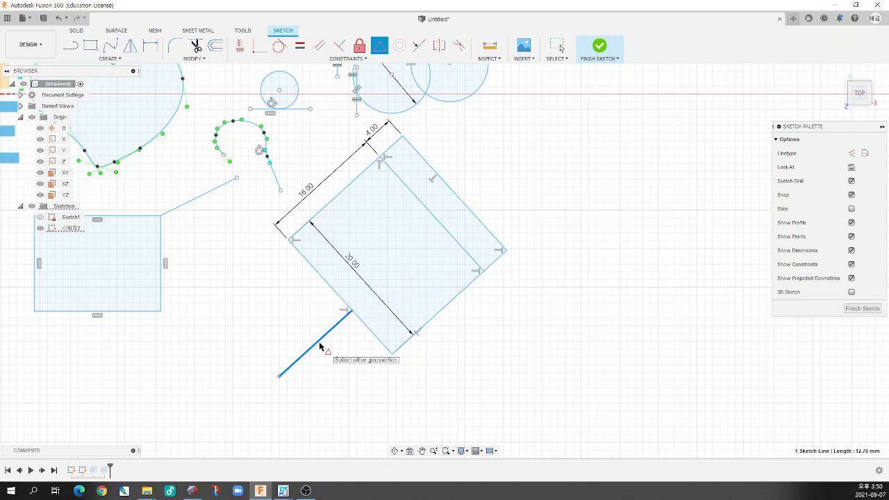
{"action": "key", "text": "Escape"}
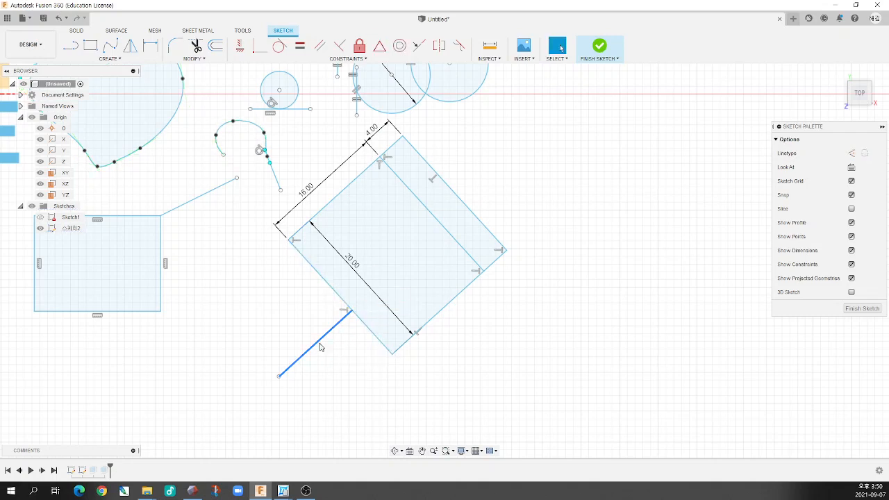
{"action": "left_click", "coordinate": [348, 366]}
Try to apply a MidPoint constraint between the whole perpendicular line and the quadrilateral's lower-left edge, in either selection order
{"action": "left_click", "coordinate": [346, 59]}
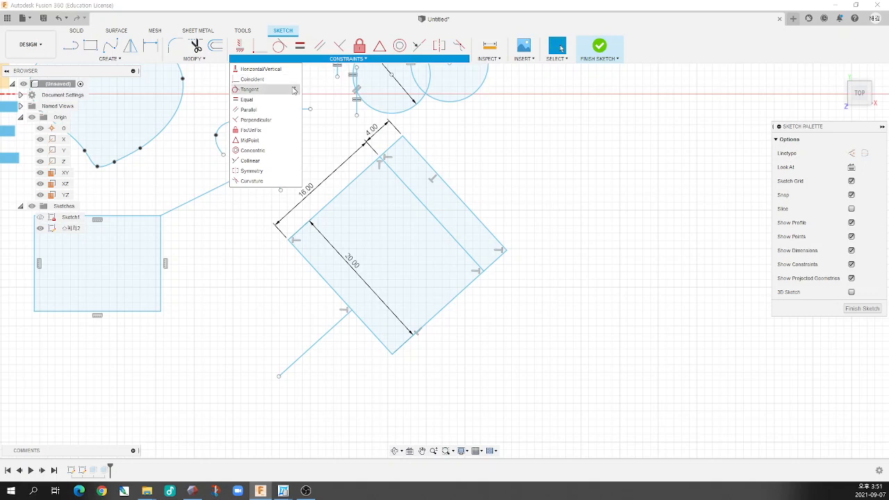
{"action": "left_click", "coordinate": [278, 141]}
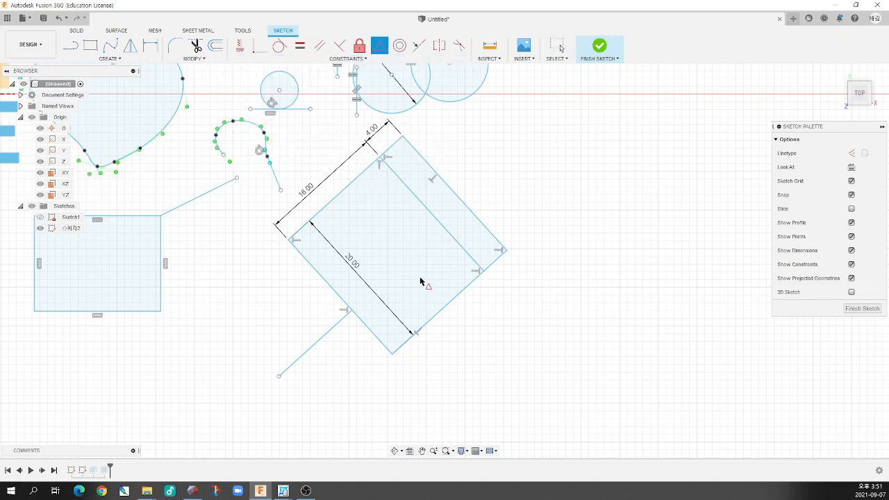
{"action": "left_click", "coordinate": [329, 330]}
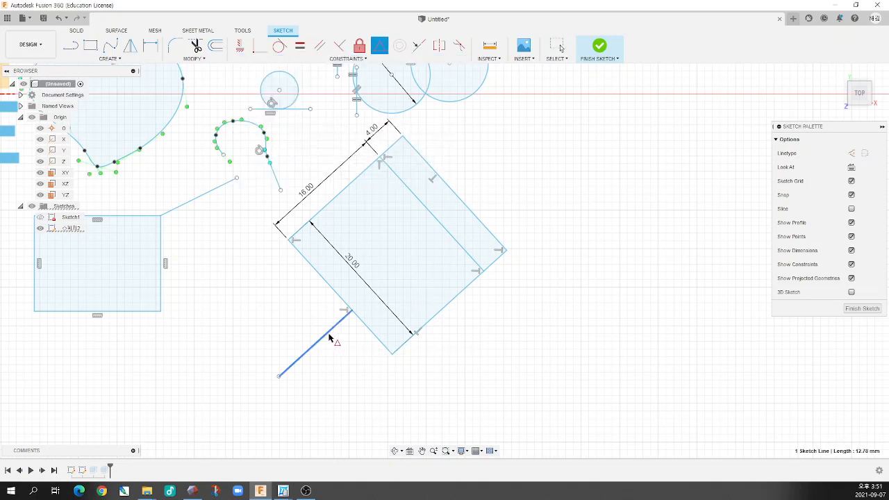
{"action": "left_click", "coordinate": [338, 297]}
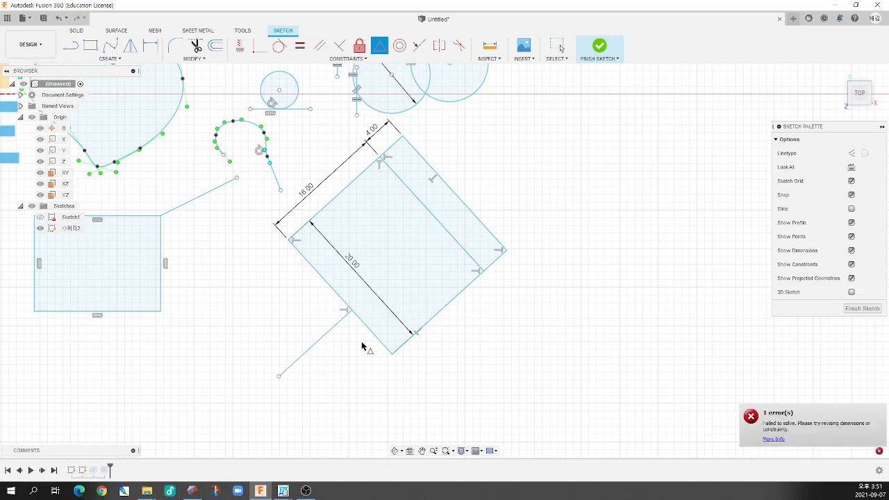
{"action": "key", "text": "Escape"}
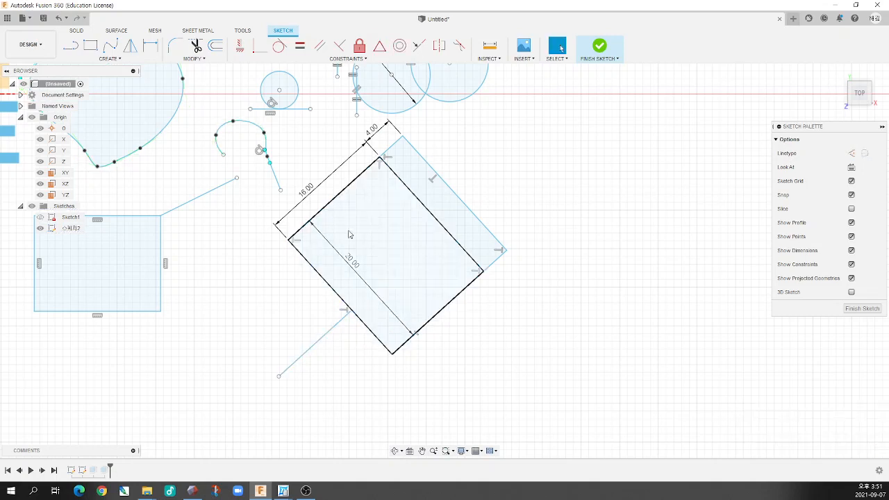
{"action": "left_click", "coordinate": [380, 46]}
{"action": "left_click", "coordinate": [343, 301]}
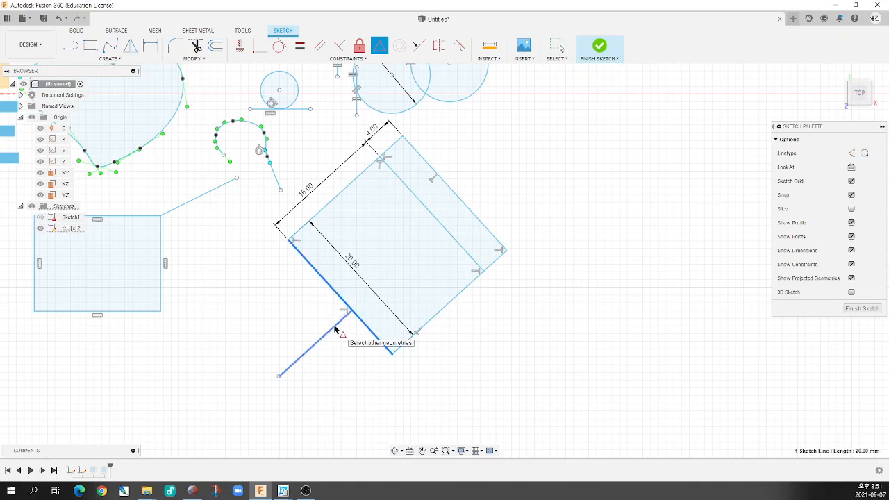
{"action": "left_click", "coordinate": [334, 328]}
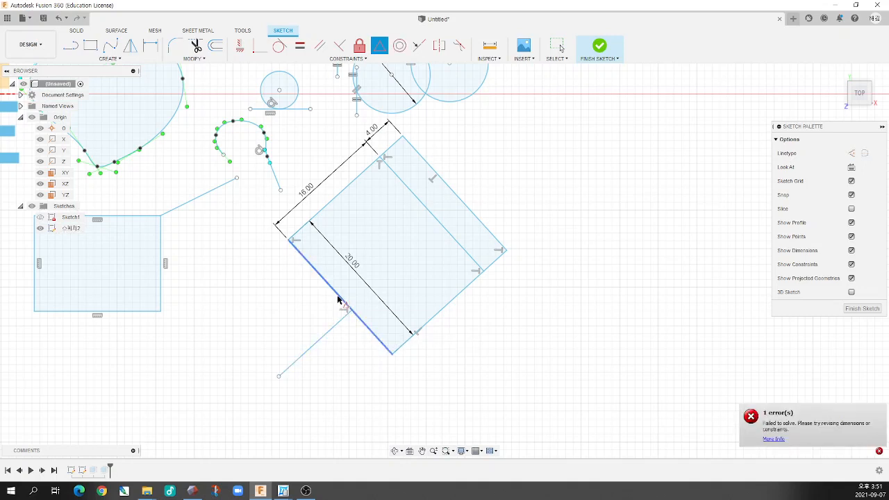
Constrain the perpendicular line's attached endpoint to the midpoint of the quadrilateral's lower-left edge with MidPoint
{"action": "scroll", "coordinate": [344, 306], "scroll_direction": "up", "scroll_amount": 5}
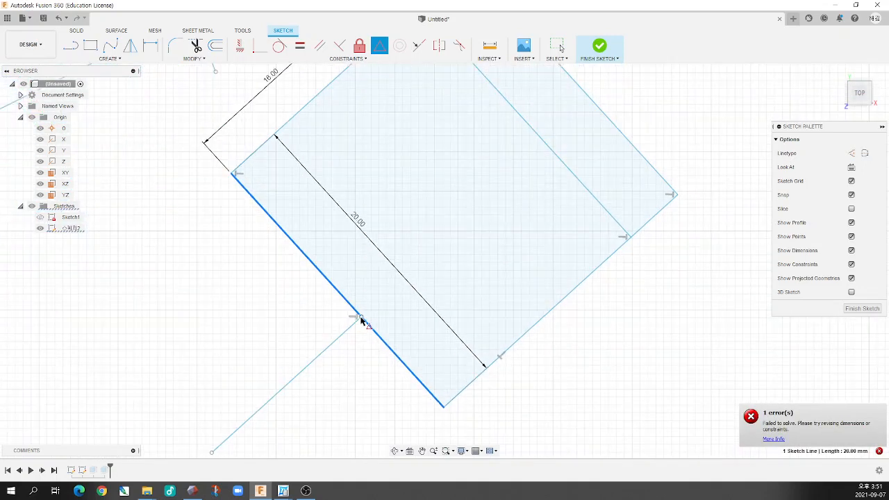
{"action": "scroll", "coordinate": [361, 323], "scroll_direction": "down", "scroll_amount": 3}
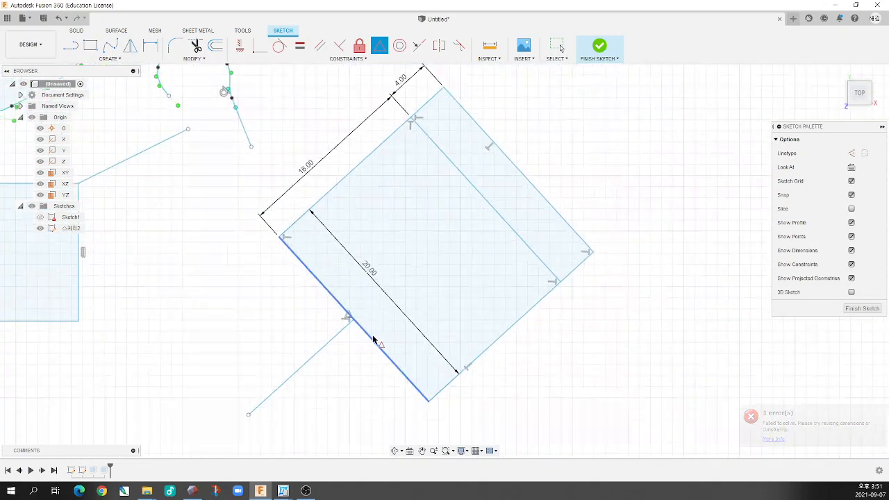
{"action": "scroll", "coordinate": [369, 344], "scroll_direction": "up", "scroll_amount": 5}
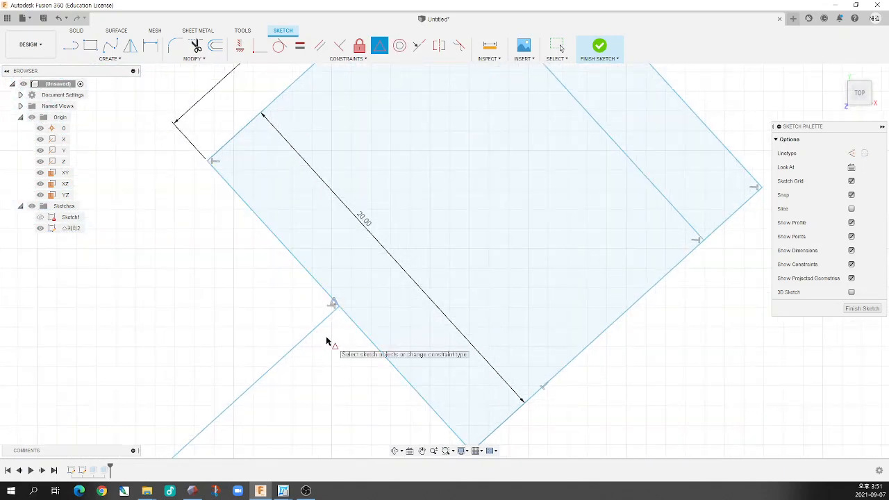
{"action": "scroll", "coordinate": [329, 334], "scroll_direction": "down", "scroll_amount": 2}
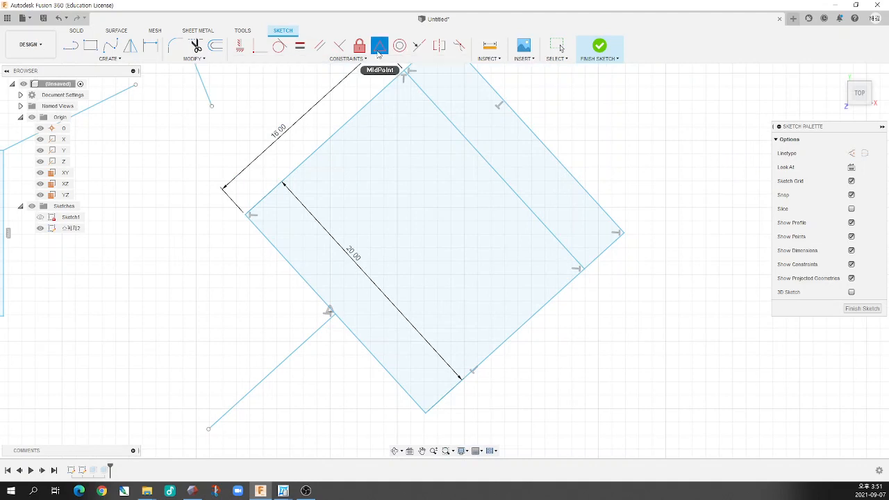
{"action": "left_click", "coordinate": [378, 49]}
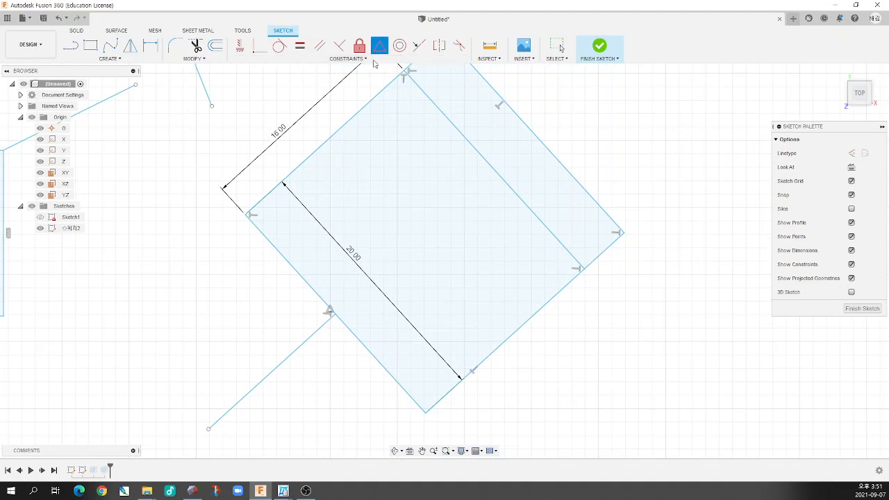
{"action": "left_click", "coordinate": [273, 247]}
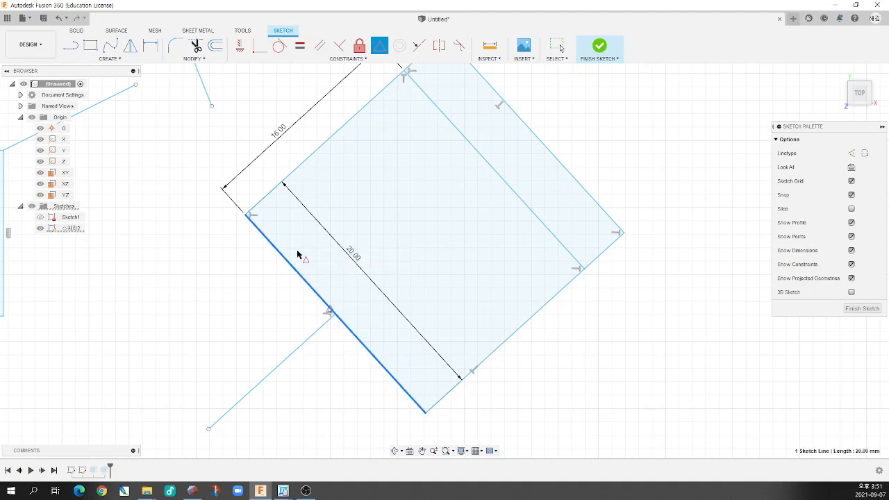
{"action": "scroll", "coordinate": [351, 306], "scroll_direction": "up", "scroll_amount": 3}
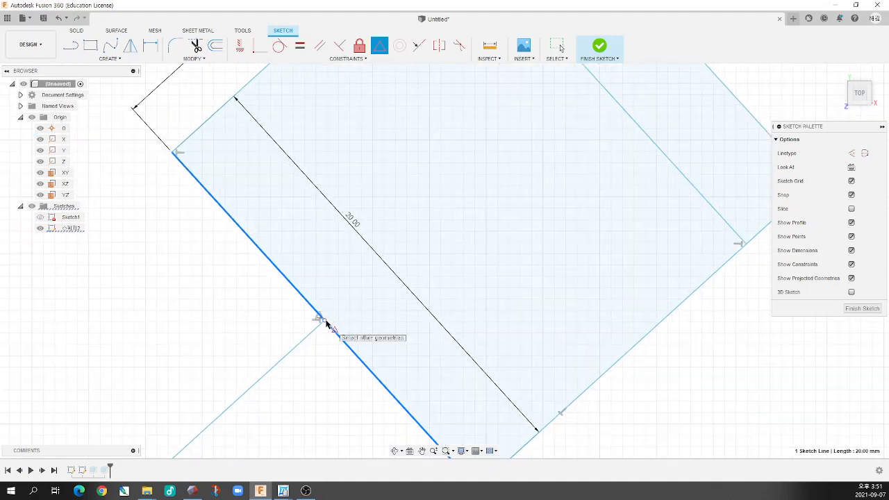
{"action": "scroll", "coordinate": [372, 298], "scroll_direction": "down", "scroll_amount": 5}
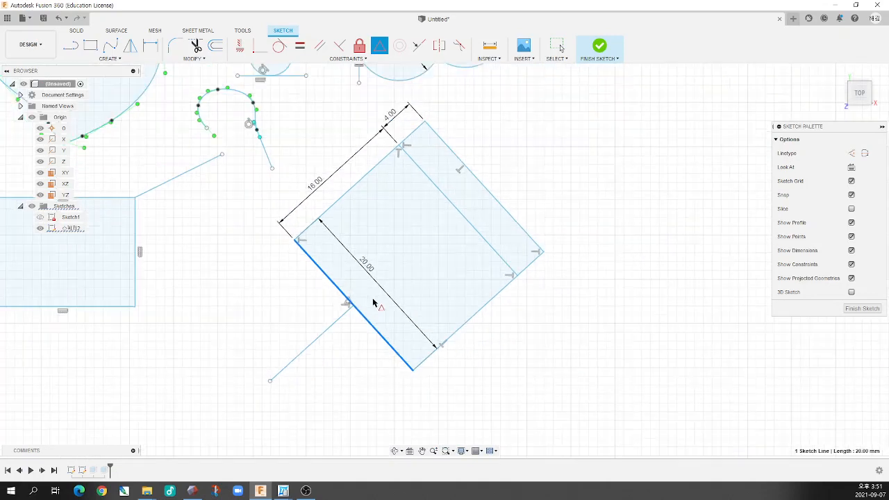
{"action": "key", "text": "Escape"}
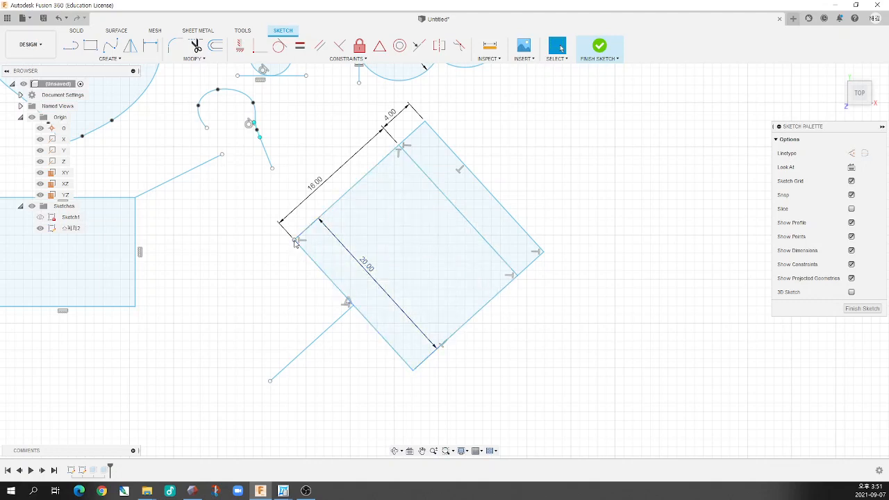
Set the lower-left edge's dimension to 30 mm and move the attached midpoint line slightly together with the quadrilateral
{"action": "double_click", "coordinate": [370, 271]}
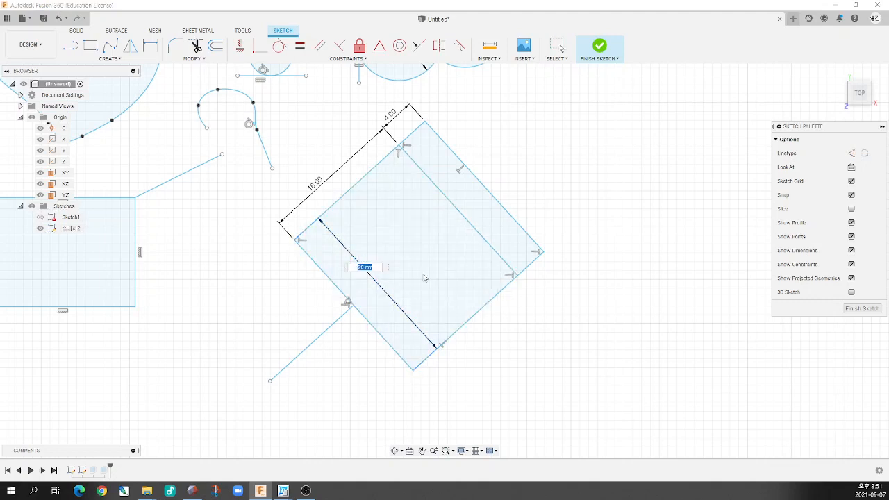
{"action": "type", "text": "30"}
{"action": "key", "text": "Return"}
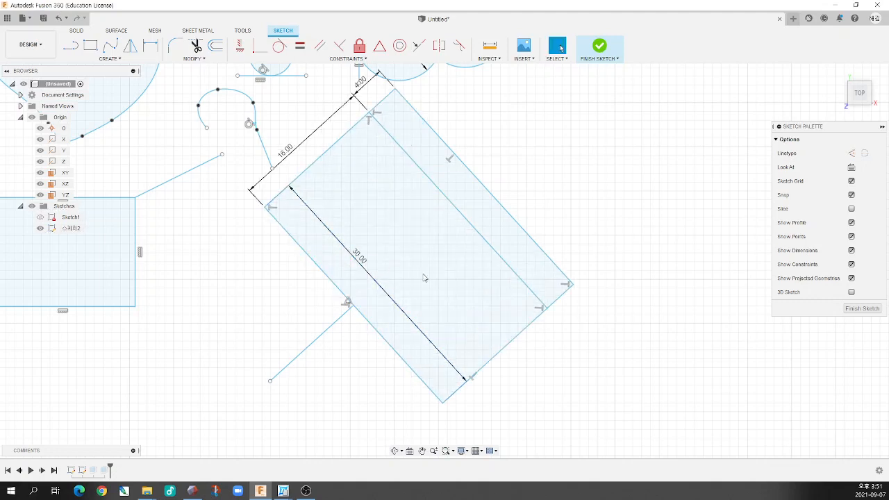
{"action": "mouse_move", "coordinate": [317, 339]}
{"action": "left_mouse_down"}
{"action": "mouse_move", "coordinate": [286, 307]}
{"action": "mouse_move", "coordinate": [496, 348]}
{"action": "mouse_move", "coordinate": [376, 353]}
{"action": "left_mouse_up"}
Set the lower-left edge's dimension to 15 mm and move the line's attached midpoint slightly together with the quadrilateral
{"action": "double_click", "coordinate": [384, 258]}
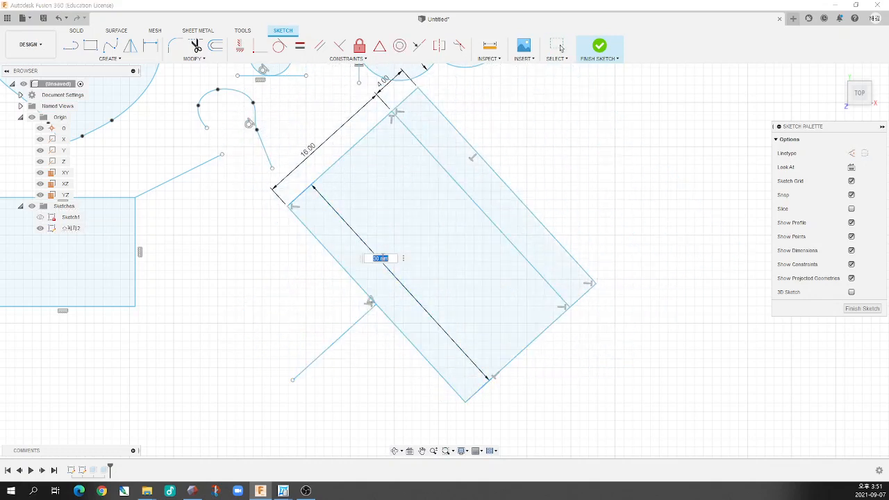
{"action": "type", "text": "15"}
{"action": "key", "text": "Return"}
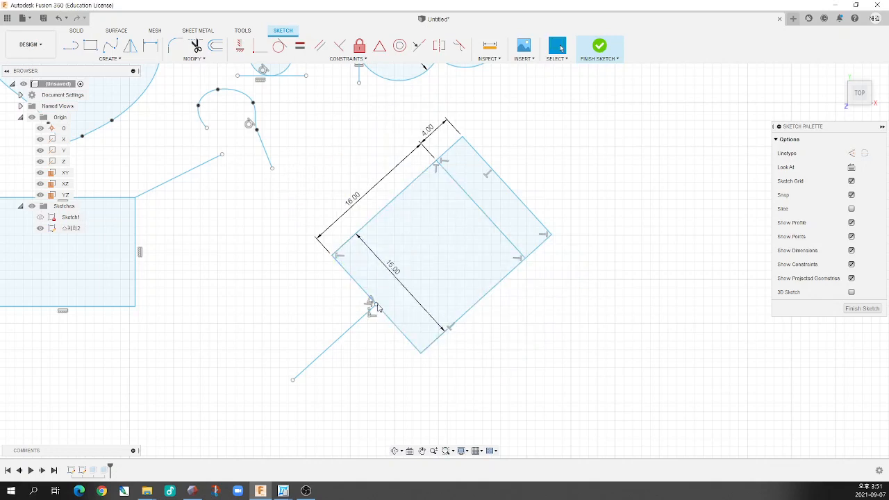
{"action": "mouse_move", "coordinate": [374, 308]}
{"action": "left_mouse_down"}
{"action": "mouse_move", "coordinate": [344, 295]}
{"action": "mouse_move", "coordinate": [355, 289]}
{"action": "left_mouse_up"}
{"action": "scroll", "coordinate": [350, 289], "scroll_direction": "down", "scroll_amount": 3}
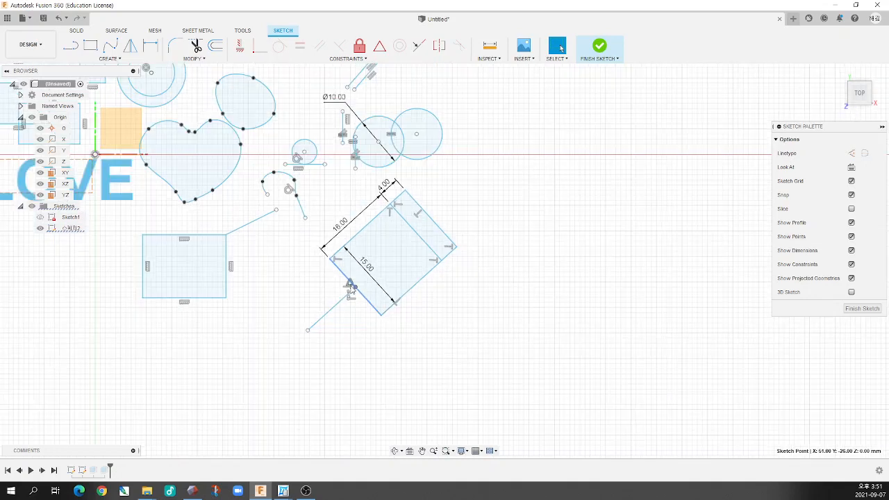
Remove the MidPoint constraint from the attached line and slide its endpoint along the lower-left edge toward the quadrilateral's left corner
{"action": "scroll", "coordinate": [354, 288], "scroll_direction": "up", "scroll_amount": 7}
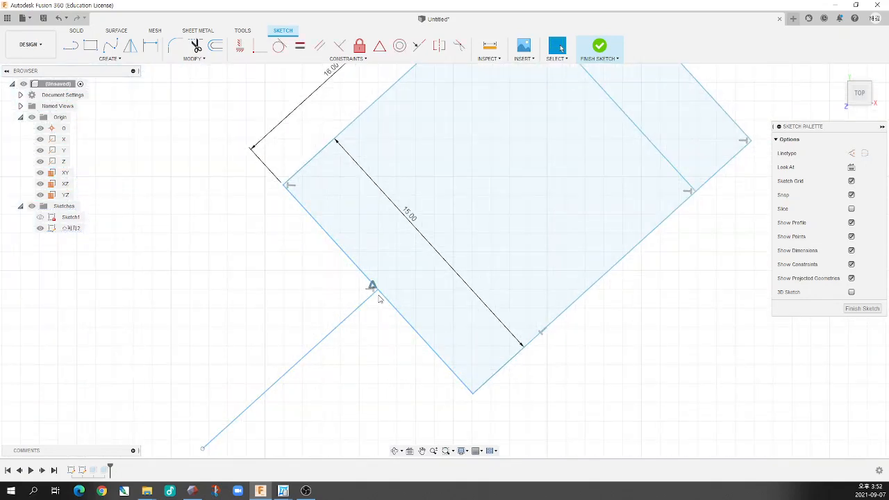
{"action": "mouse_move", "coordinate": [373, 293]}
{"action": "left_mouse_down"}
{"action": "mouse_move", "coordinate": [317, 227]}
{"action": "mouse_move", "coordinate": [425, 328]}
{"action": "mouse_move", "coordinate": [320, 223]}
{"action": "mouse_move", "coordinate": [361, 248]}
{"action": "mouse_move", "coordinate": [343, 231]}
{"action": "left_mouse_up"}
{"action": "scroll", "coordinate": [327, 263], "scroll_direction": "down", "scroll_amount": 4}
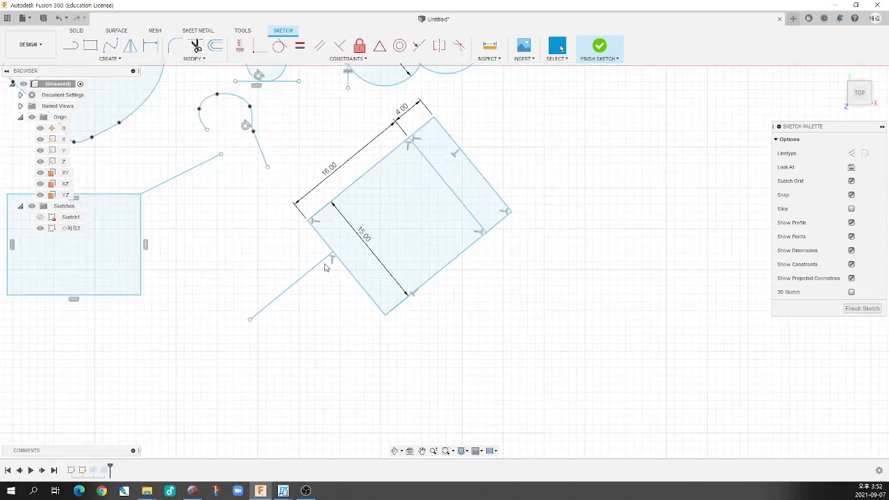
{"action": "scroll", "coordinate": [280, 198], "scroll_direction": "up", "scroll_amount": 2}
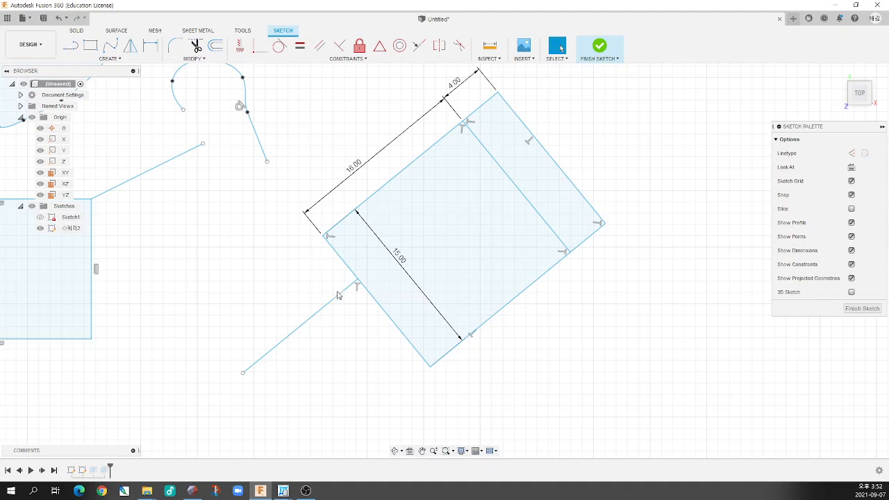
Dimension the distance between the quadrilateral's upper-left edge and the attached line, placing it outside the shape and keeping the measured value
{"action": "key", "text": "d"}
{"action": "left_click", "coordinate": [341, 222]}
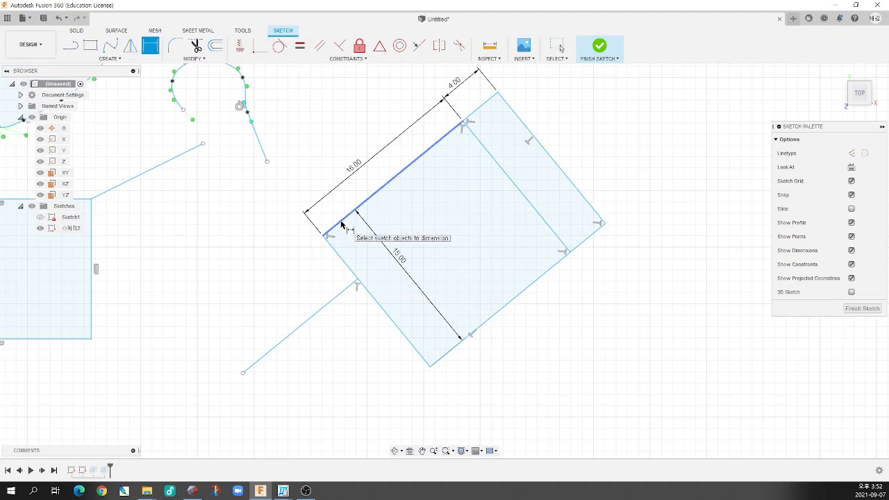
{"action": "left_click", "coordinate": [347, 292]}
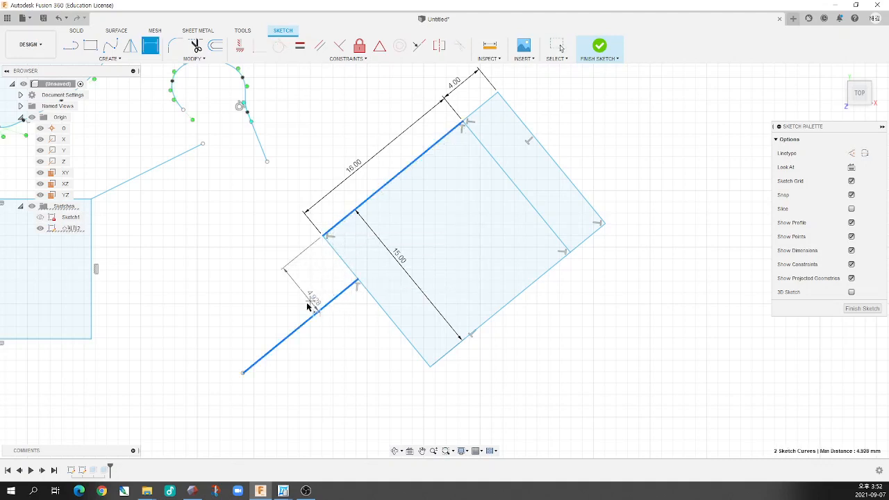
{"action": "left_click", "coordinate": [285, 303]}
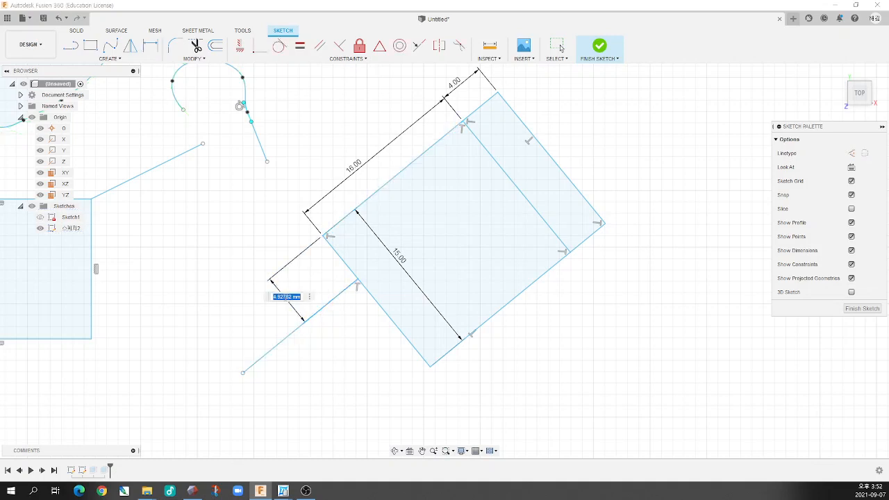
{"action": "key", "text": "Return"}
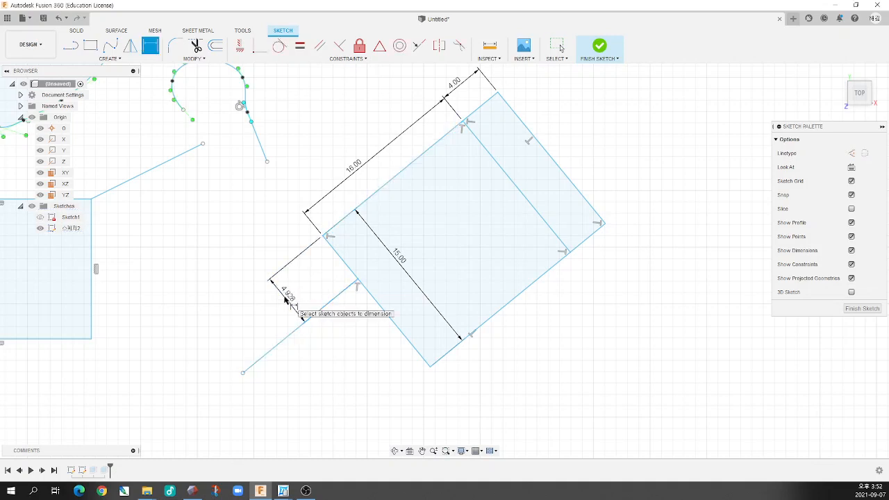
{"action": "key", "text": "Escape"}
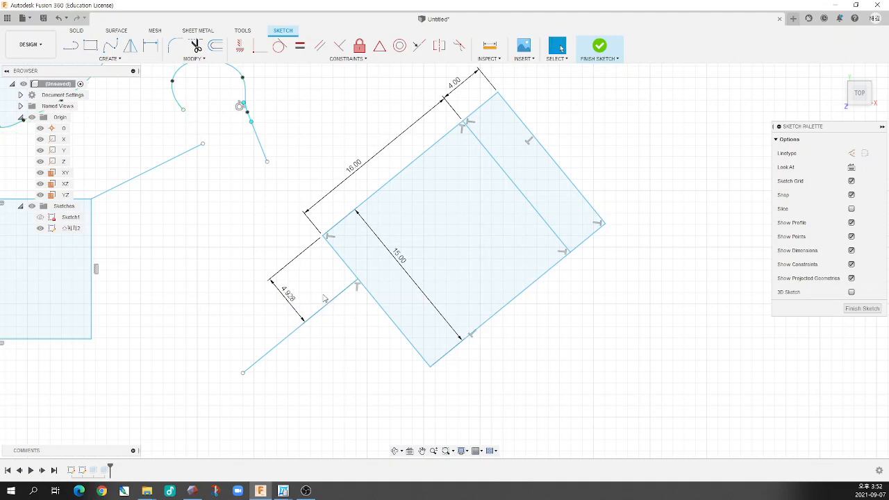
Open the distance dimension between the upper-left edge and the attached line for editing
{"action": "mouse_move", "coordinate": [289, 298]}
{"action": "left_click", "coordinate": [351, 286]}
{"action": "left_click", "coordinate": [354, 336]}
{"action": "double_click", "coordinate": [292, 299]}
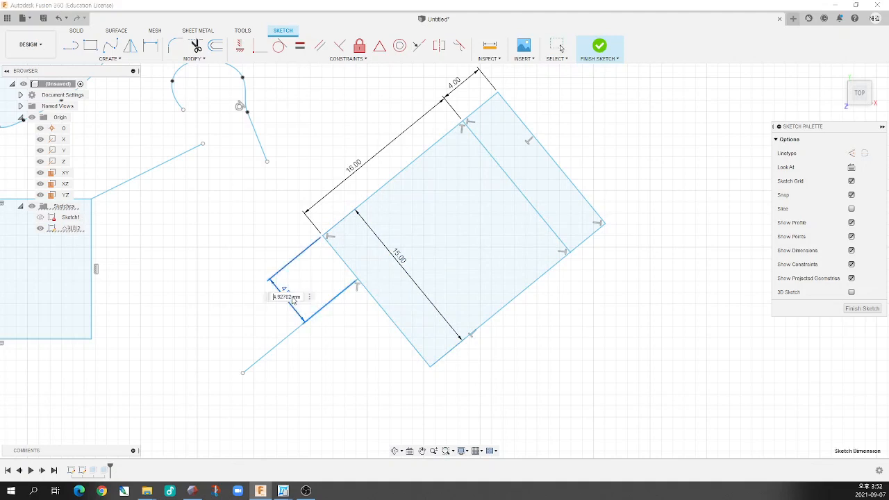
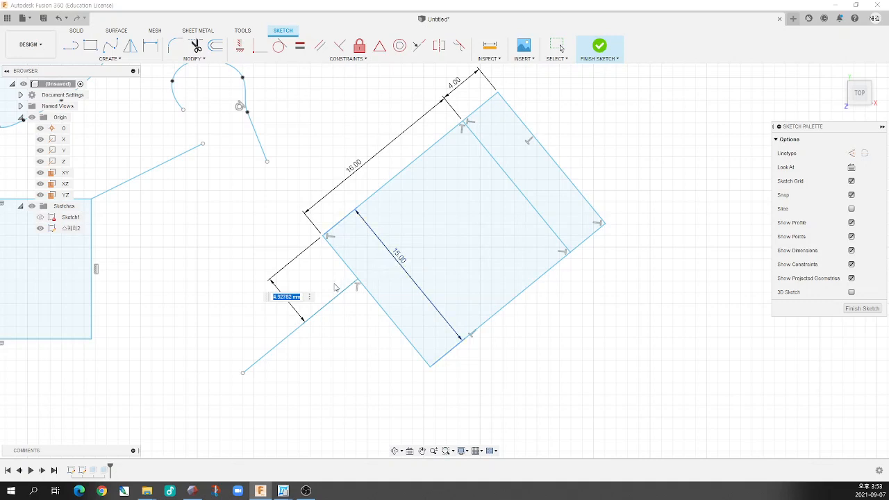
Set the distance between the upper-left edge and the attached line to half the lower-left edge's dimension, d25/2
{"action": "type", "text": "8/2"}
{"action": "key", "text": "Return"}
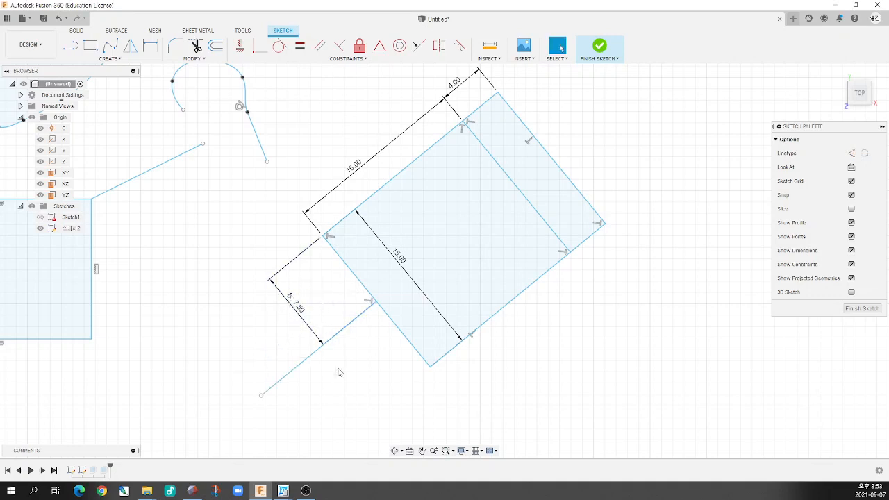
Set the quadrilateral's lower-left edge dimension to 20 mm and again to 25 mm to test the linked distance
{"action": "double_click", "coordinate": [396, 257]}
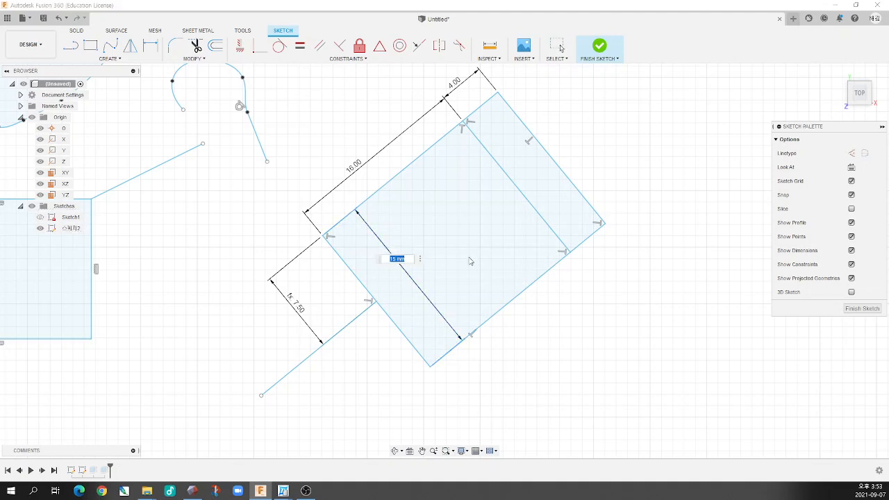
{"action": "type", "text": "20"}
{"action": "key", "text": "Return"}
{"action": "double_click", "coordinate": [411, 275]}
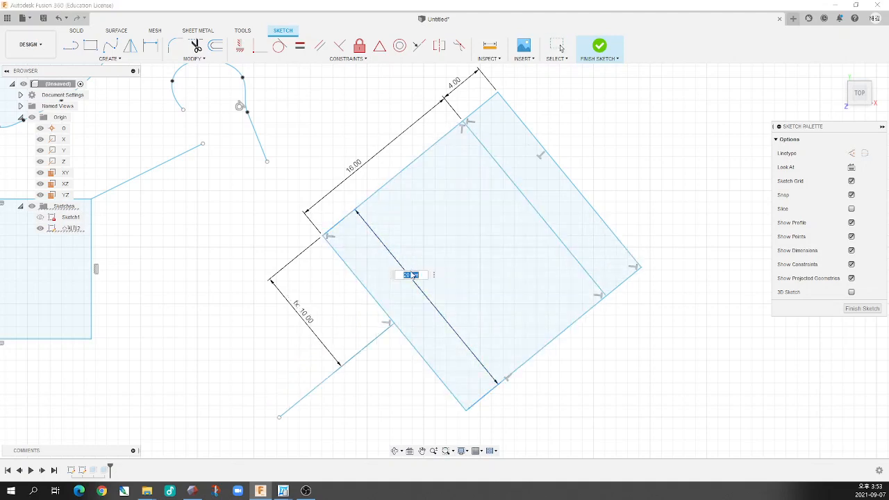
{"action": "type", "text": "35"}
{"action": "key", "text": "Return"}
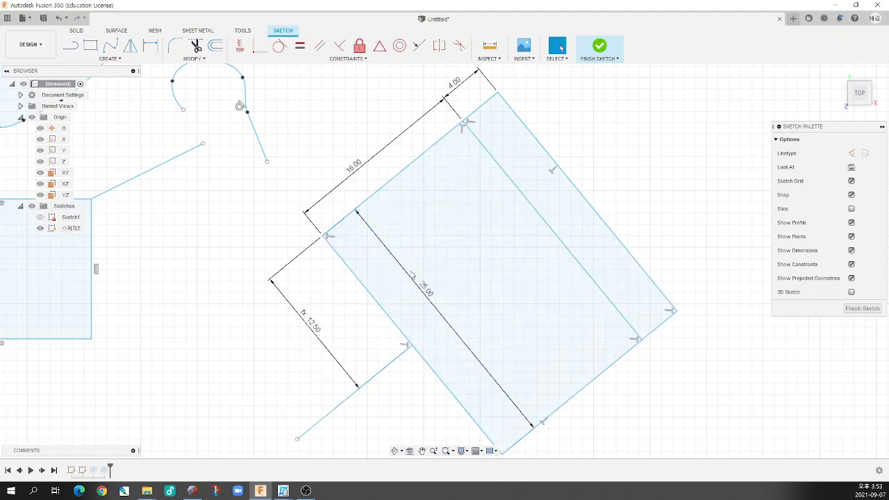
Edit the attached line's distance expression to one third of the edge dimension, d25/3
{"action": "double_click", "coordinate": [311, 322]}
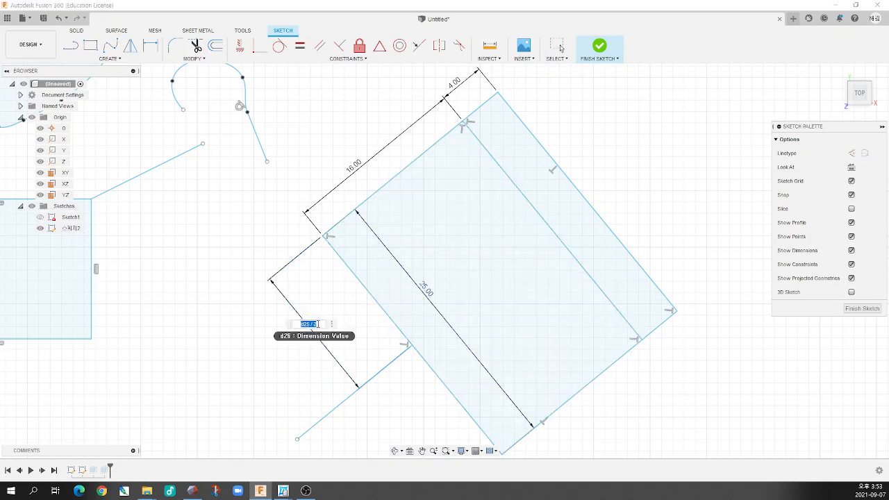
{"action": "left_click", "coordinate": [318, 325]}
{"action": "type", "text": "3"}
{"action": "key", "text": "Return"}
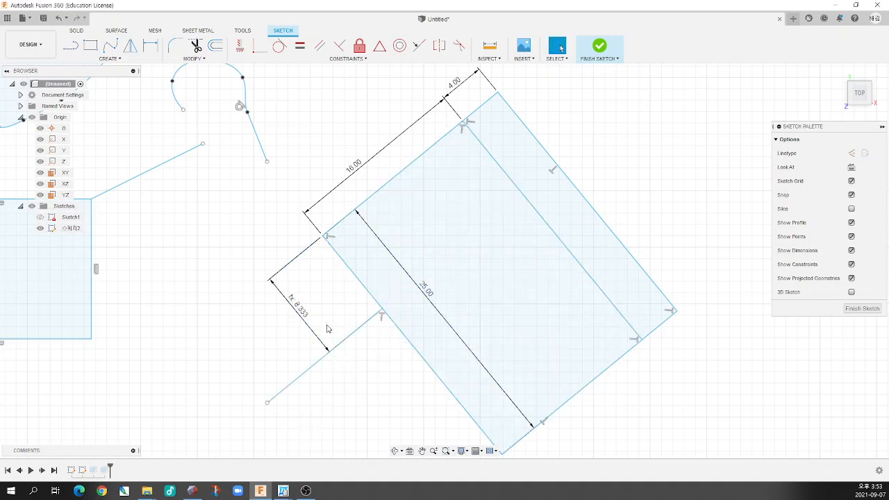
Sketch a second line about 13.5 mm long outward from the lower-left edge, below the first attached line
{"action": "scroll", "coordinate": [176, 183], "scroll_direction": "down", "scroll_amount": 2}
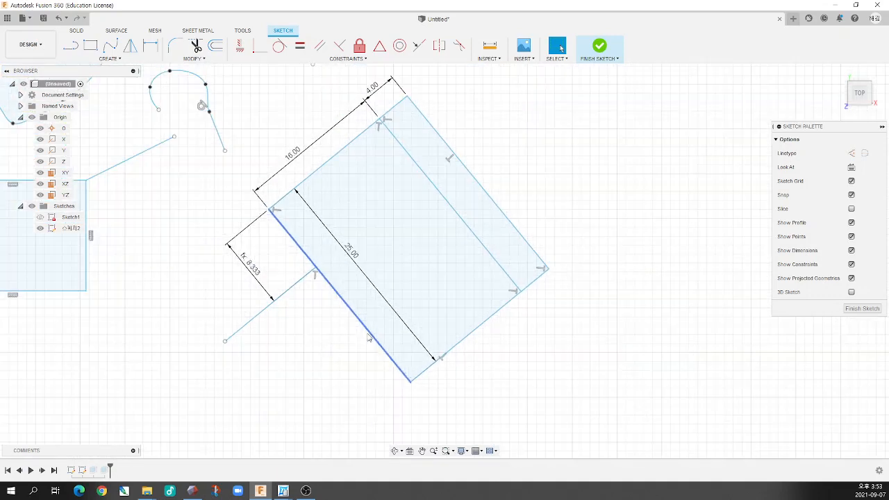
{"action": "left_click", "coordinate": [72, 45]}
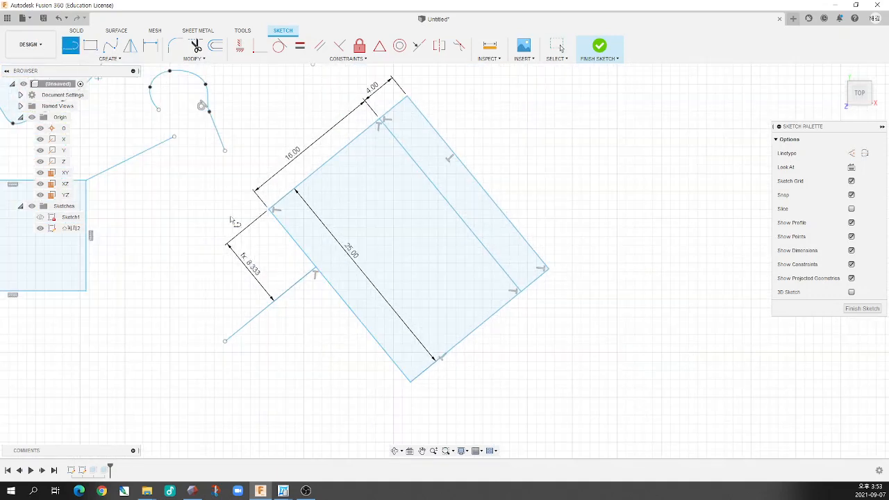
{"action": "left_click", "coordinate": [365, 329]}
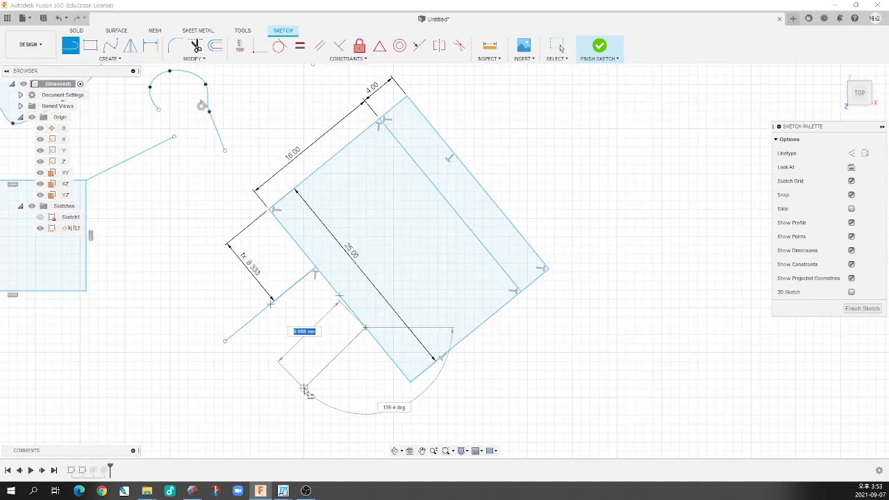
{"action": "left_click", "coordinate": [271, 401]}
{"action": "key", "text": "Escape"}
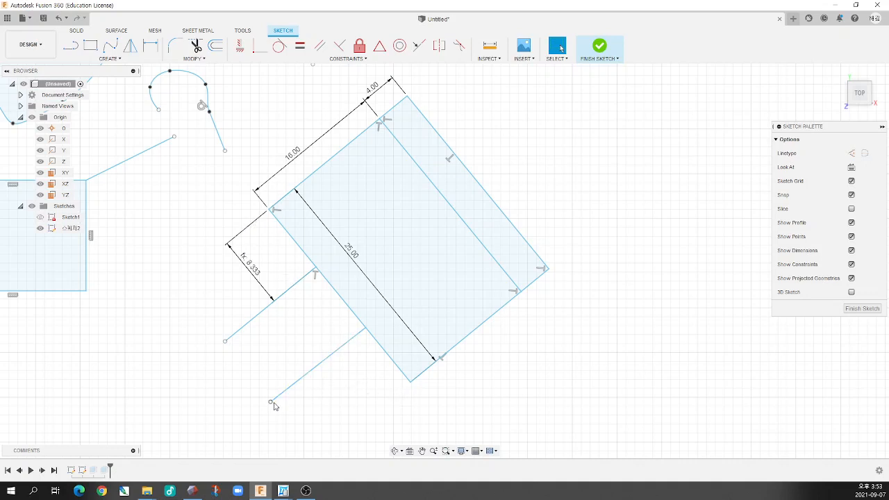
Apply a Parallel constraint between the first attached line and the second line
{"action": "left_click", "coordinate": [319, 44]}
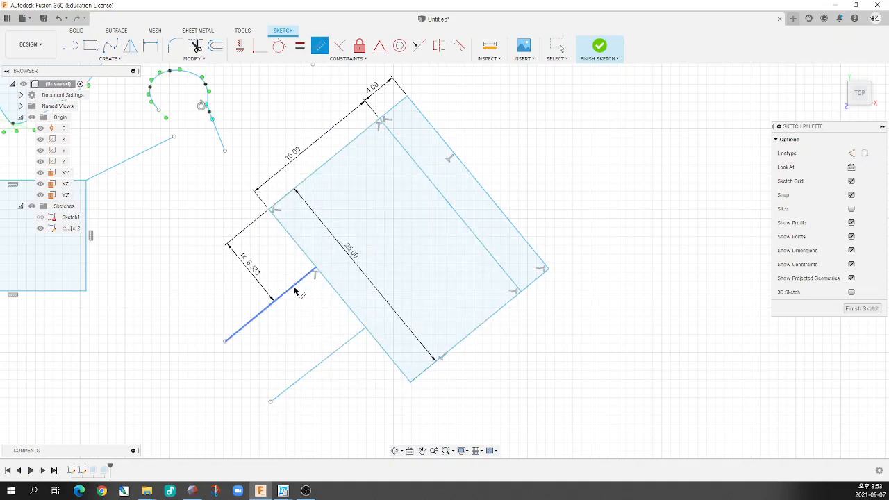
{"action": "left_click", "coordinate": [294, 287]}
{"action": "left_click", "coordinate": [327, 359]}
{"action": "key", "text": "Escape"}
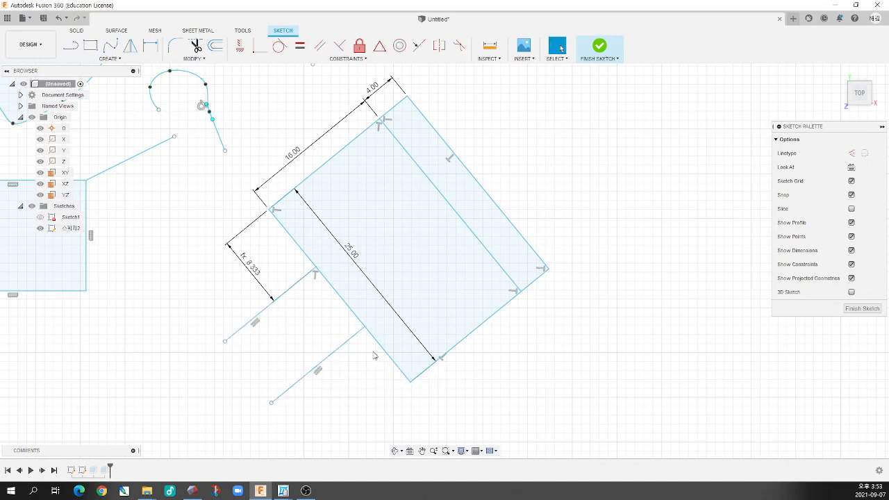
Dimension the distance between the two attached lines, linking its value to the first distance dimension, d26
{"action": "key", "text": "d"}
{"action": "left_click", "coordinate": [297, 283]}
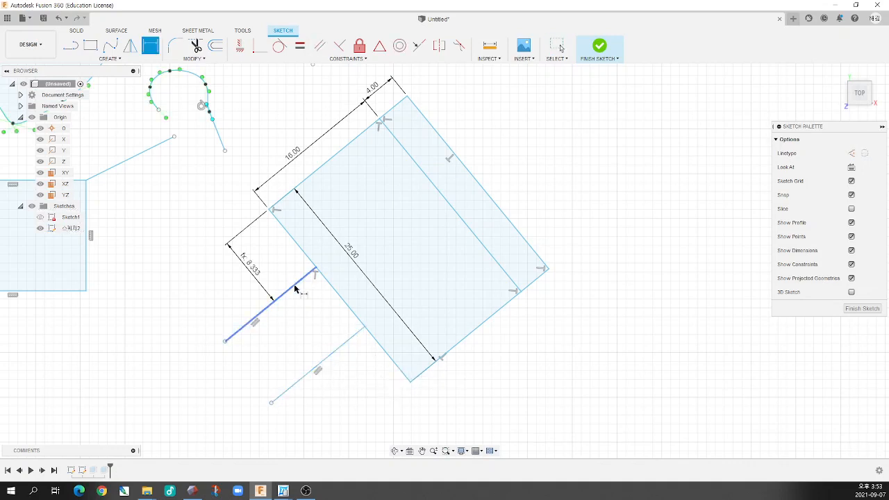
{"action": "left_click", "coordinate": [334, 356]}
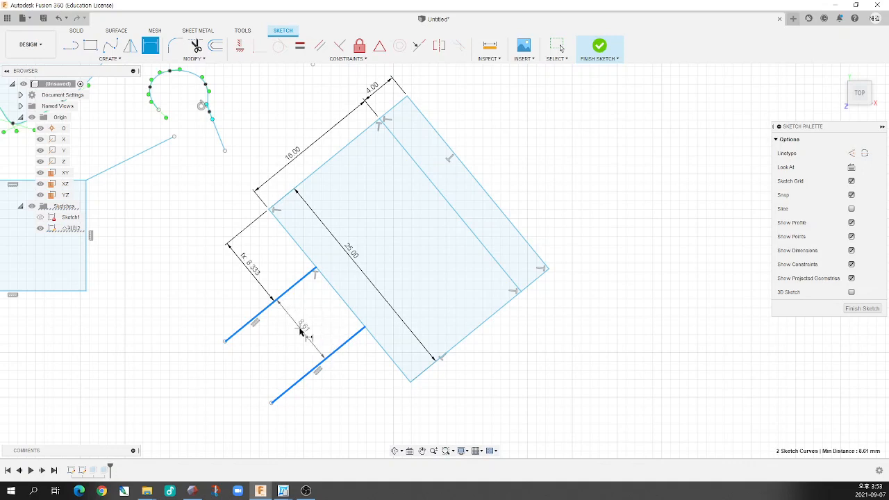
{"action": "left_click", "coordinate": [303, 331]}
{"action": "key", "text": "BackSpace"}
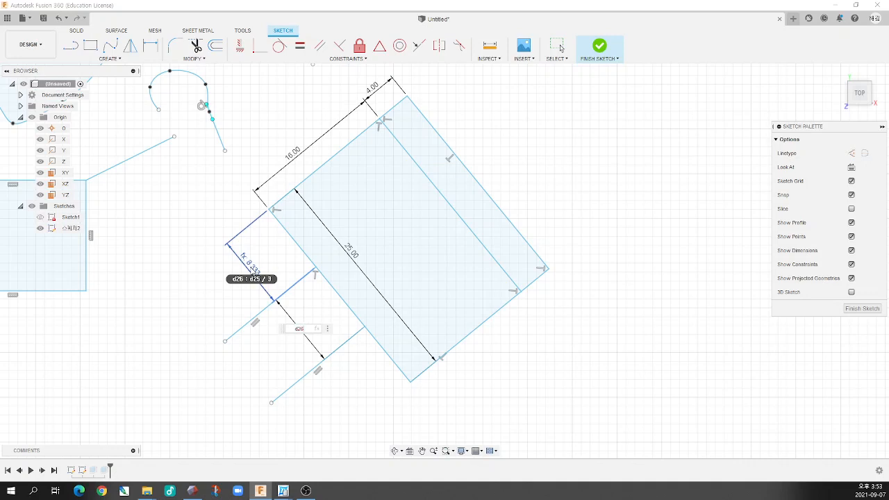
{"action": "key", "text": "Return"}
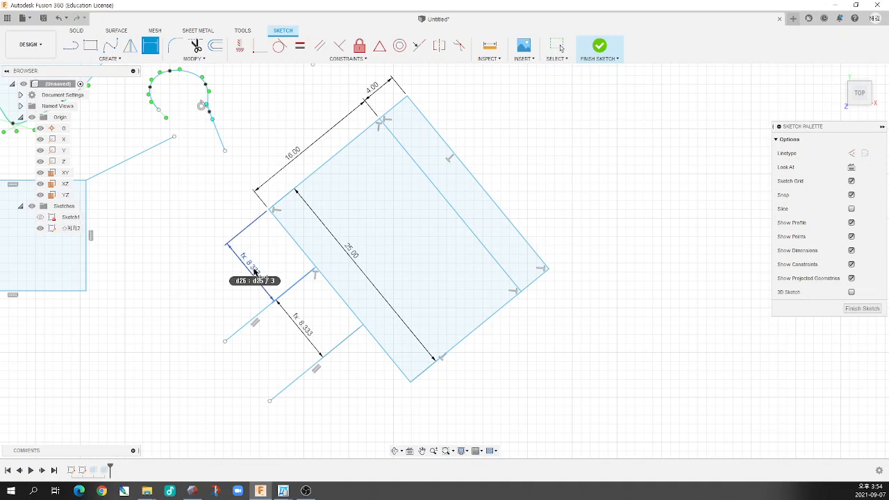
{"action": "key", "text": "Return"}
{"action": "scroll", "coordinate": [284, 258], "scroll_direction": "down", "scroll_amount": 5}
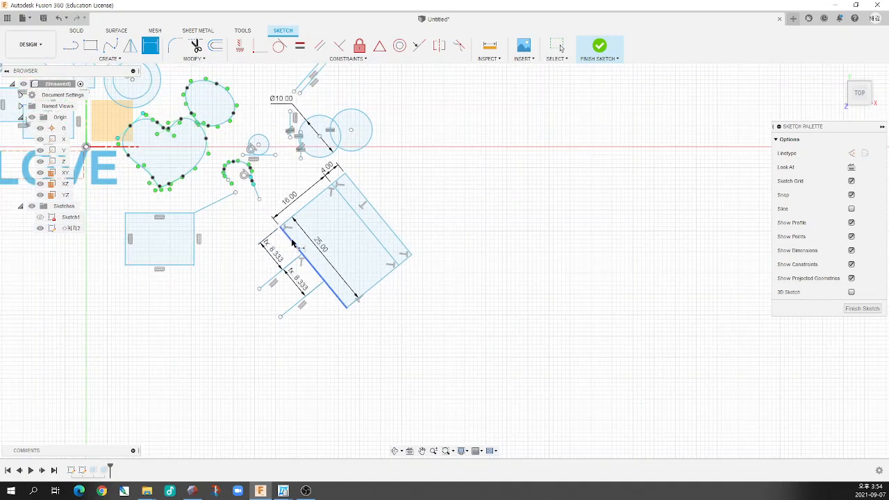
{"action": "scroll", "coordinate": [232, 236], "scroll_direction": "up", "scroll_amount": 5}
{"action": "scroll", "coordinate": [306, 254], "scroll_direction": "up", "scroll_amount": 5}
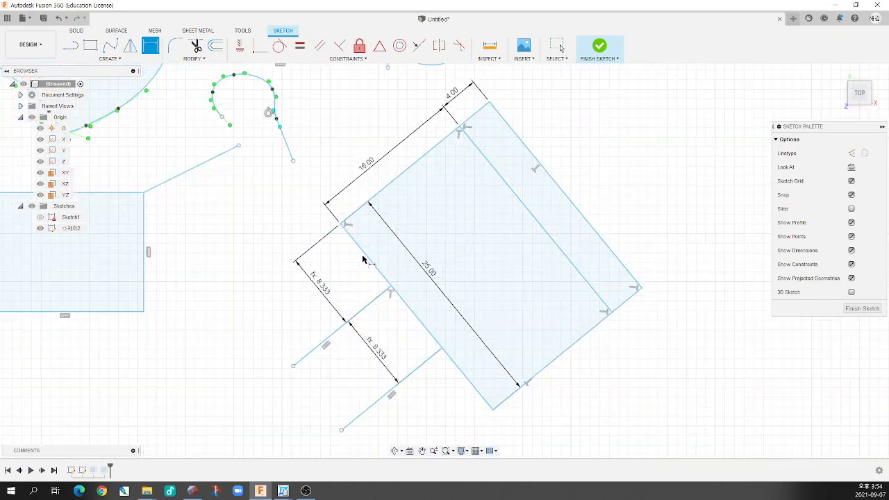
{"action": "key", "text": "Escape"}
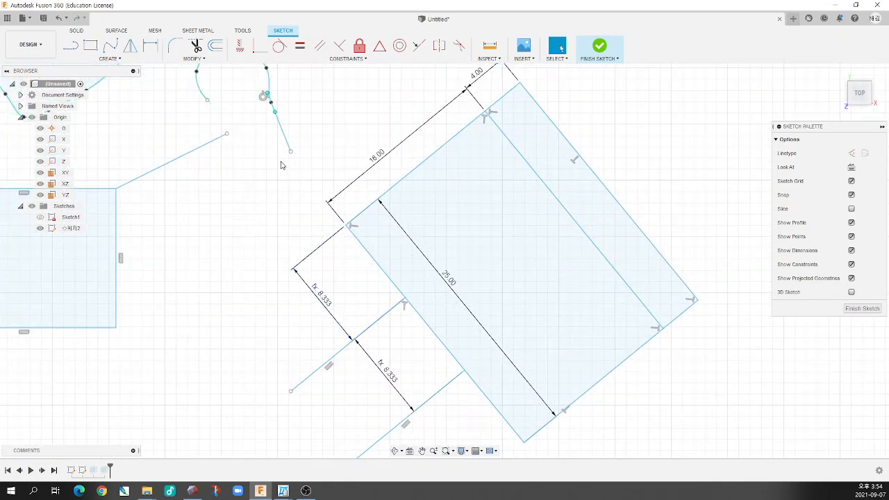
Move the undimensioned circle away from the Ø10 circle so that the two circles no longer overlap
{"action": "left_click", "coordinate": [350, 60]}
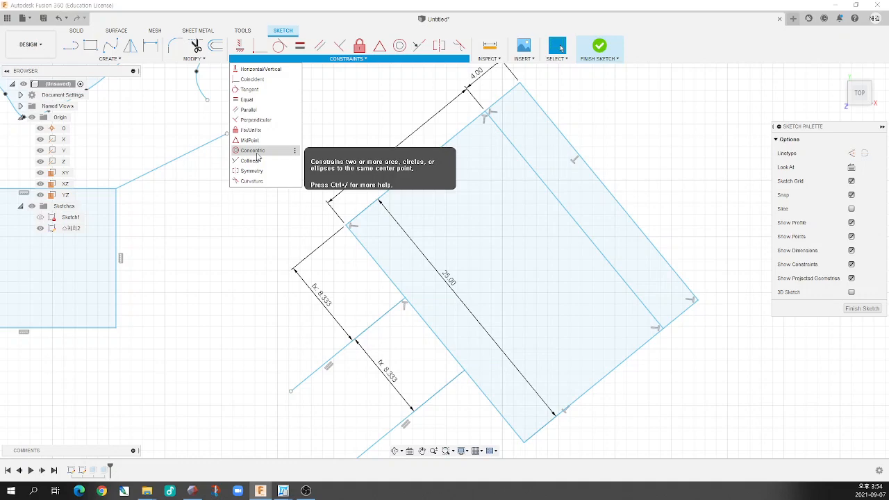
{"action": "scroll", "coordinate": [275, 214], "scroll_direction": "down", "scroll_amount": 6}
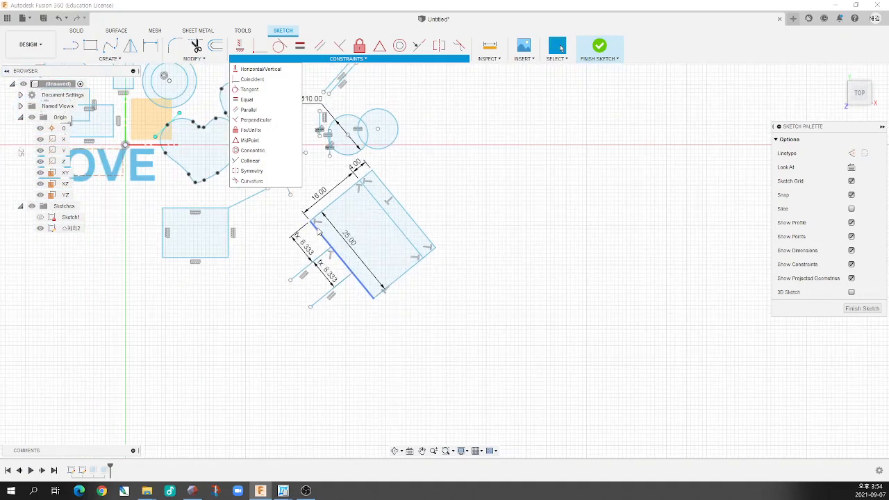
{"action": "scroll", "coordinate": [346, 131], "scroll_direction": "up", "scroll_amount": 5}
{"action": "scroll", "coordinate": [345, 130], "scroll_direction": "up", "scroll_amount": 3}
{"action": "left_click", "coordinate": [367, 190]}
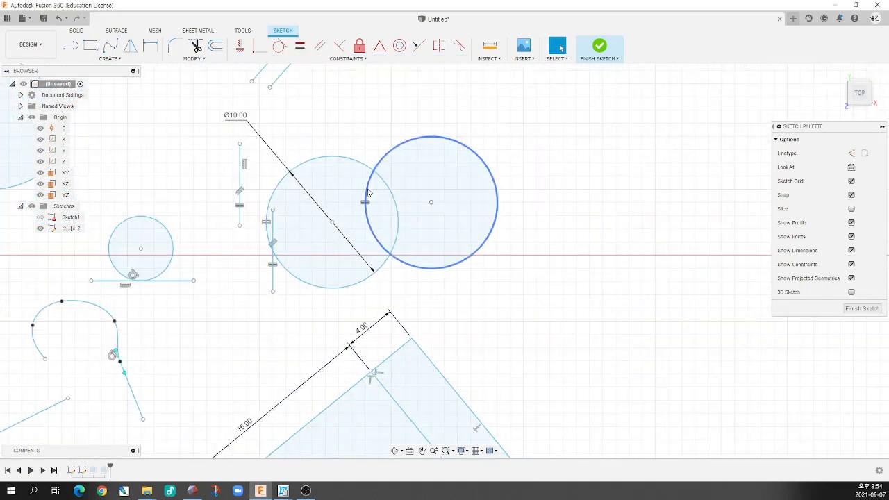
{"action": "left_click", "coordinate": [431, 204]}
{"action": "left_click_drag", "start_coordinate": [431, 206], "coordinate": [536, 196]}
{"action": "scroll", "coordinate": [508, 244], "scroll_direction": "down", "scroll_amount": 2}
{"action": "scroll", "coordinate": [595, 218], "scroll_direction": "up", "scroll_amount": 2}
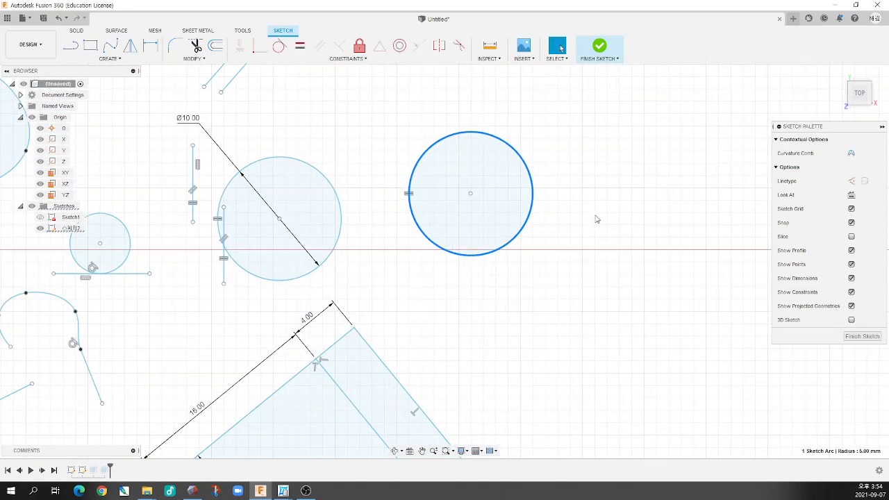
{"action": "middle_click_drag", "start_coordinate": [595, 218], "coordinate": [524, 230]}
{"action": "left_click", "coordinate": [524, 230]}
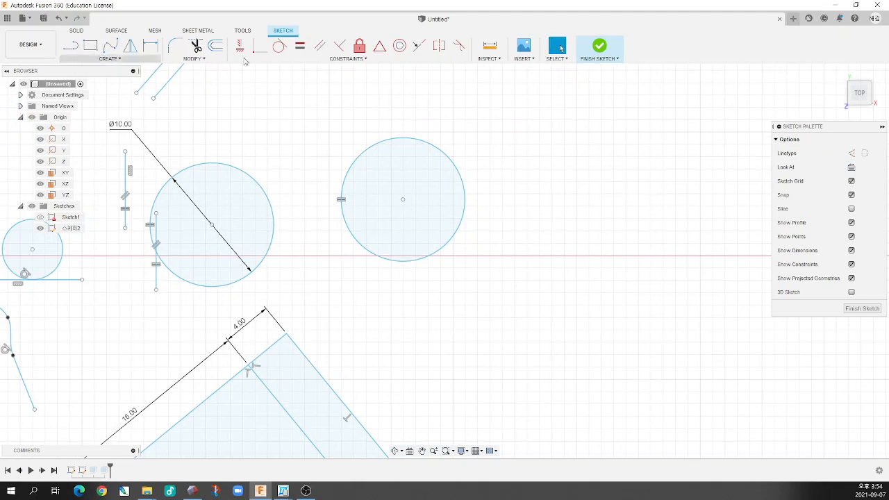
Sketch a centre-diameter circle with a radius of about 7.1 mm on the horizontal axis, beside the moved circle
{"action": "left_click", "coordinate": [104, 59]}
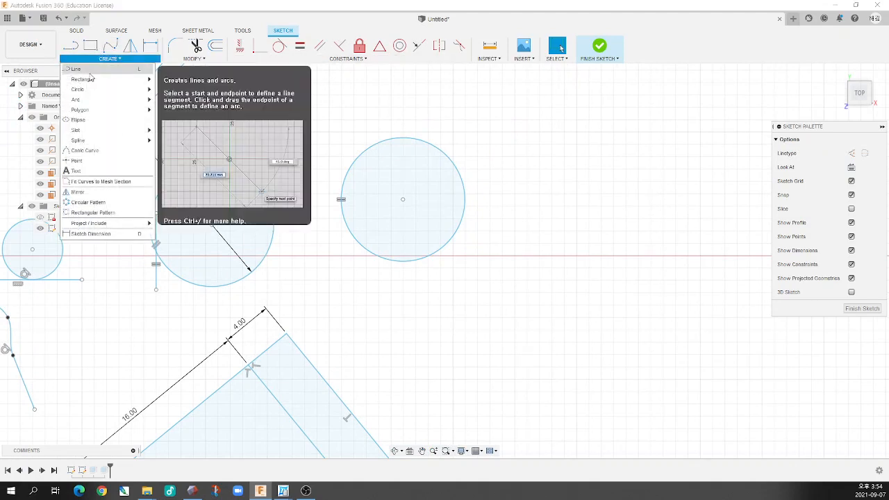
{"action": "mouse_move", "coordinate": [88, 89]}
{"action": "left_click", "coordinate": [132, 88]}
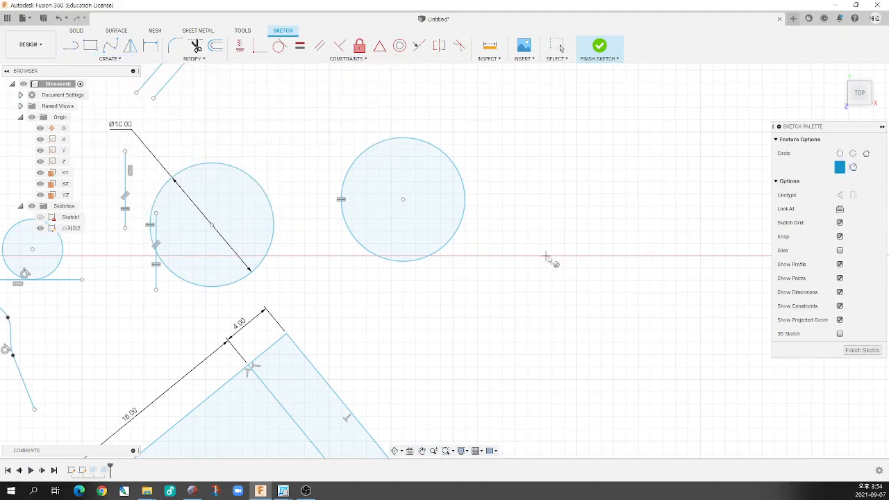
{"action": "left_click", "coordinate": [547, 256]}
{"action": "left_click", "coordinate": [633, 243]}
{"action": "key", "text": "Escape"}
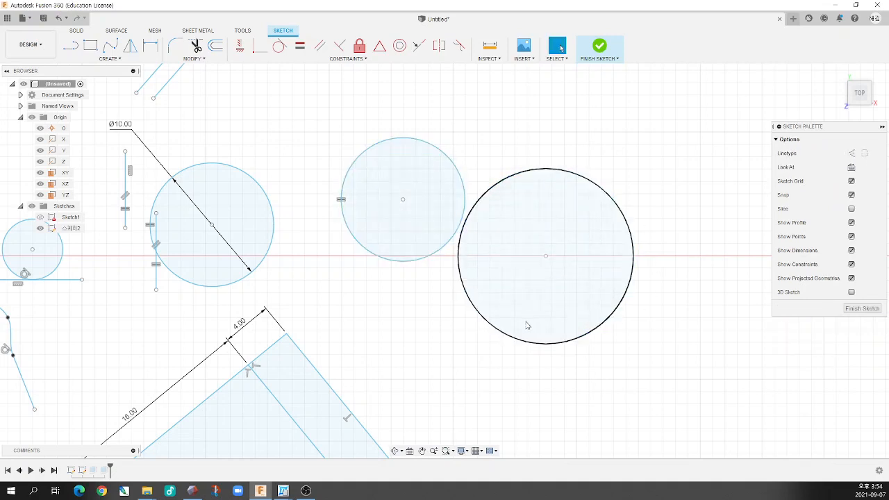
Try moving the smaller circle's centre point onto the larger circle's centre point, and undo the move
{"action": "left_click", "coordinate": [377, 144]}
{"action": "left_click", "coordinate": [351, 158]}
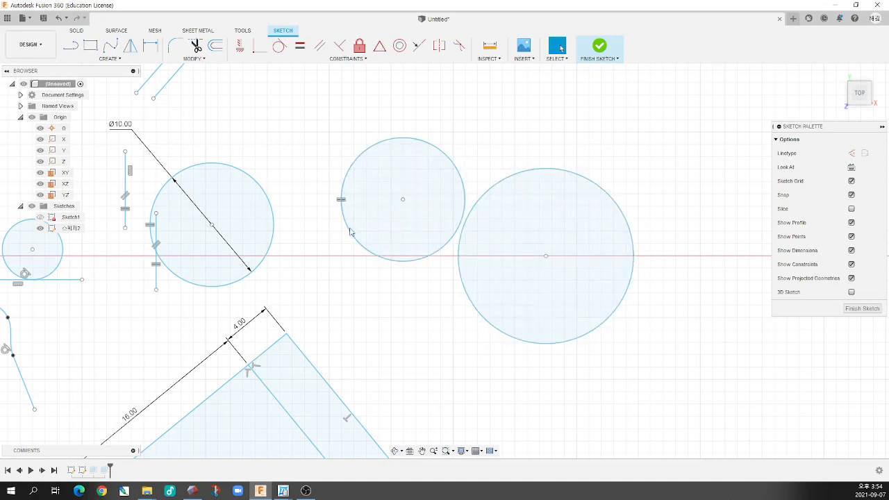
{"action": "left_click", "coordinate": [349, 230]}
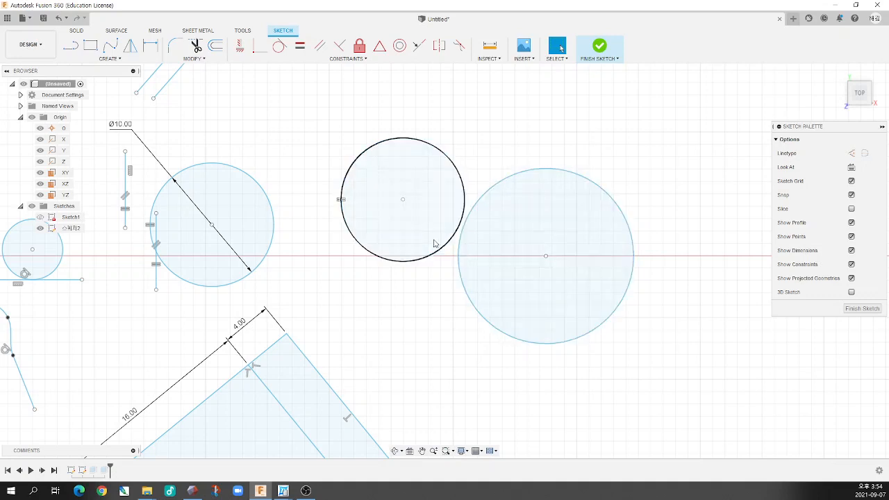
{"action": "left_click_drag", "start_coordinate": [403, 200], "coordinate": [546, 257]}
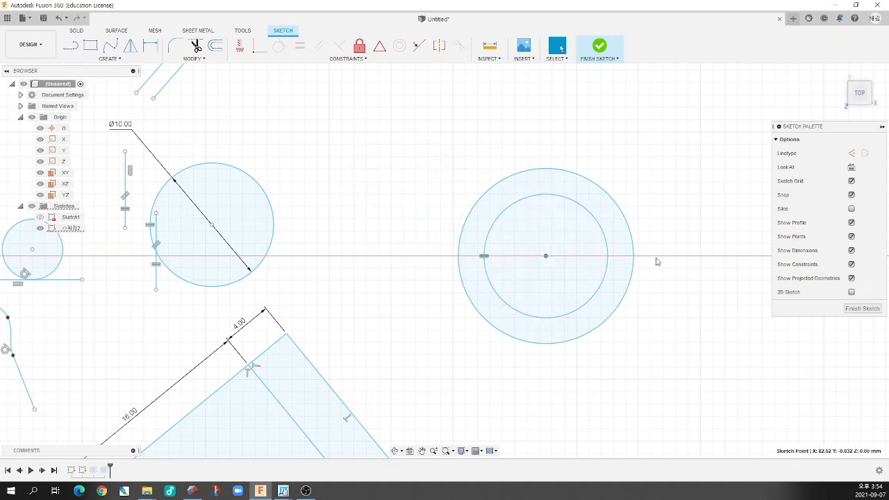
{"action": "key", "text": "ctrl+z"}
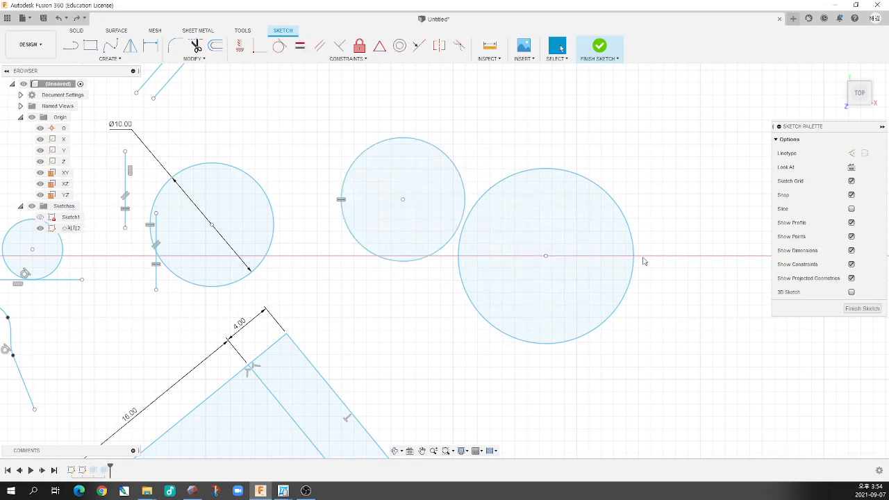
Apply a Concentric constraint between the larger circle and the smaller circle beside it
{"action": "left_click", "coordinate": [341, 61]}
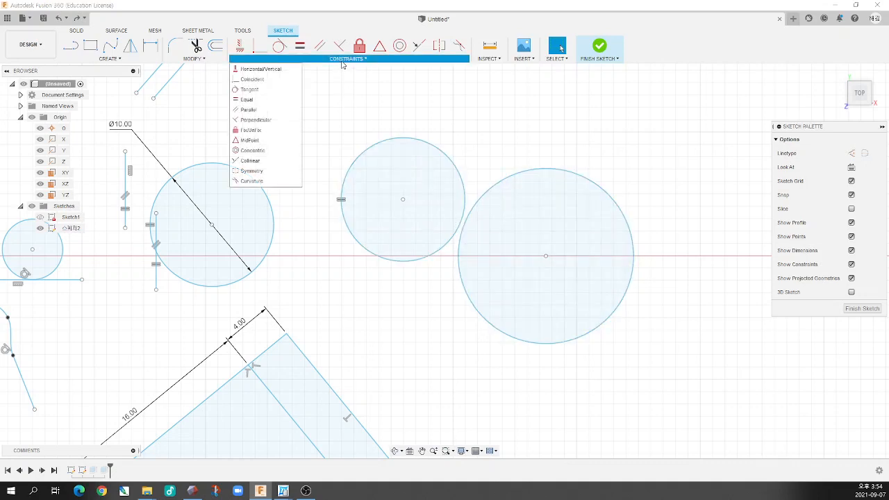
{"action": "left_click", "coordinate": [252, 151]}
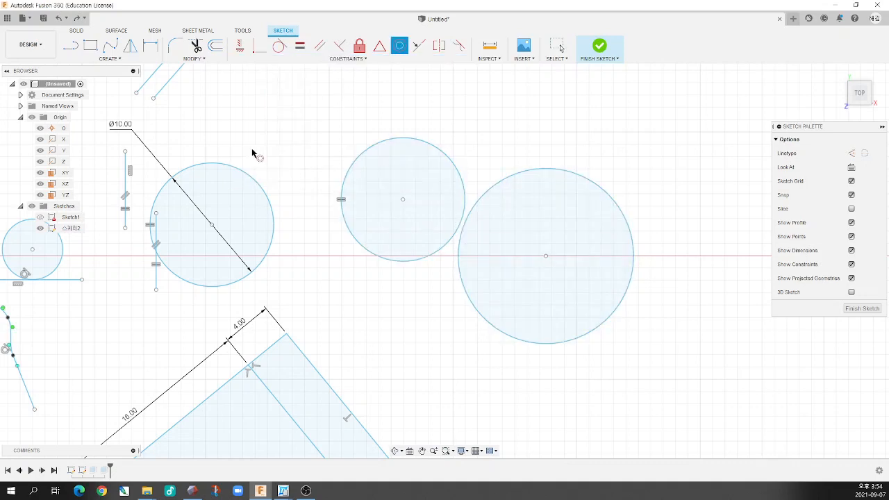
{"action": "left_click", "coordinate": [497, 184]}
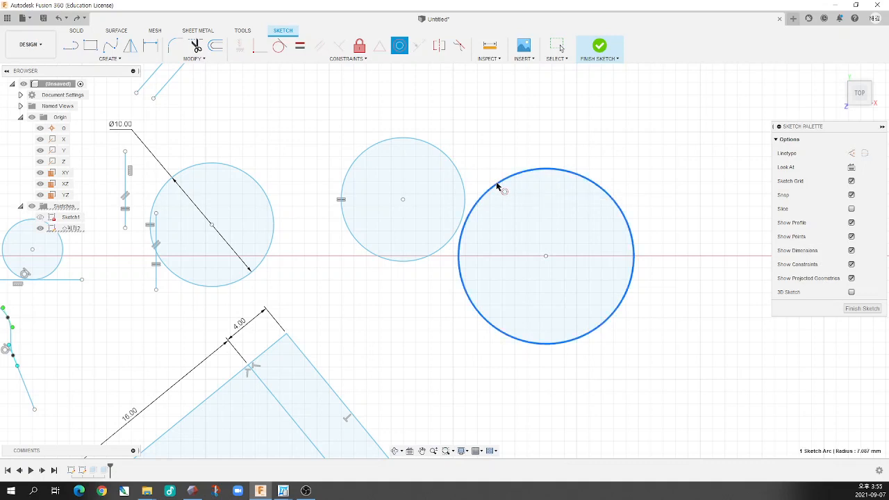
{"action": "left_click", "coordinate": [460, 172]}
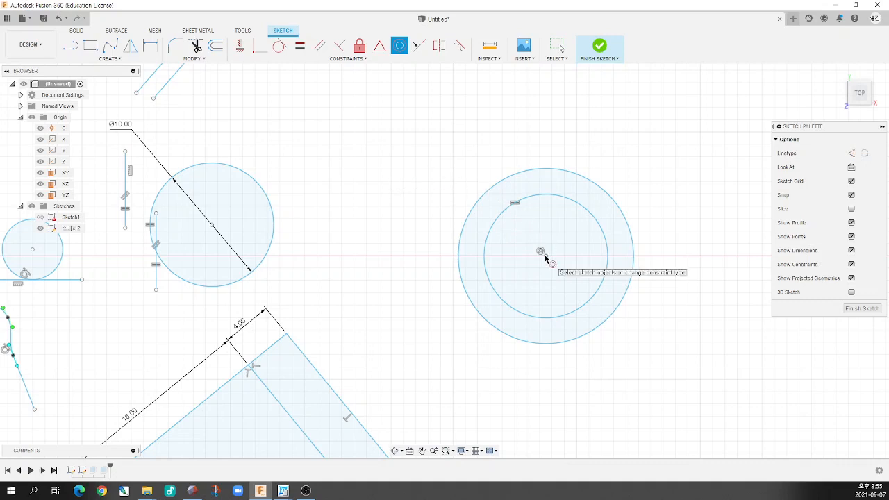
Enlarge the outer circle of the concentric pair to a radius of about 9.7 mm, and try moving the inner circle
{"action": "key", "text": "Escape"}
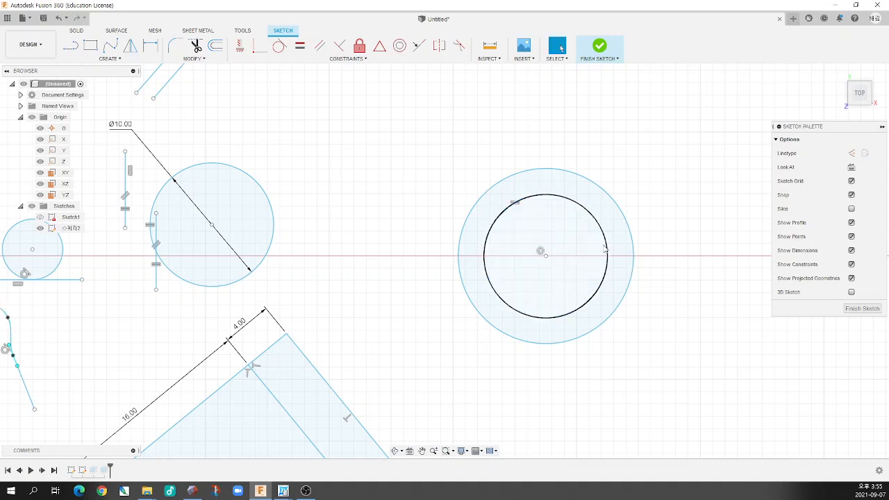
{"action": "mouse_move", "coordinate": [633, 240]}
{"action": "left_mouse_down"}
{"action": "mouse_move", "coordinate": [679, 228]}
{"action": "mouse_move", "coordinate": [664, 238]}
{"action": "left_mouse_up"}
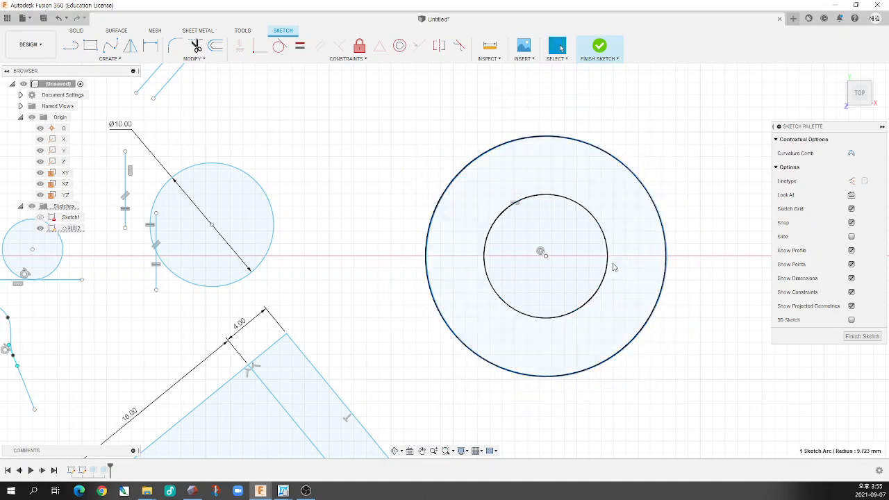
{"action": "mouse_move", "coordinate": [607, 271]}
{"action": "left_mouse_down"}
{"action": "mouse_move", "coordinate": [644, 294]}
{"action": "mouse_move", "coordinate": [548, 267]}
{"action": "mouse_move", "coordinate": [610, 293]}
{"action": "mouse_move", "coordinate": [557, 285]}
{"action": "mouse_move", "coordinate": [580, 302]}
{"action": "mouse_move", "coordinate": [536, 281]}
{"action": "mouse_move", "coordinate": [540, 287]}
{"action": "left_mouse_up"}
{"action": "left_click", "coordinate": [665, 259]}
{"action": "left_click", "coordinate": [641, 297]}
{"action": "scroll", "coordinate": [528, 291], "scroll_direction": "down", "scroll_amount": 5}
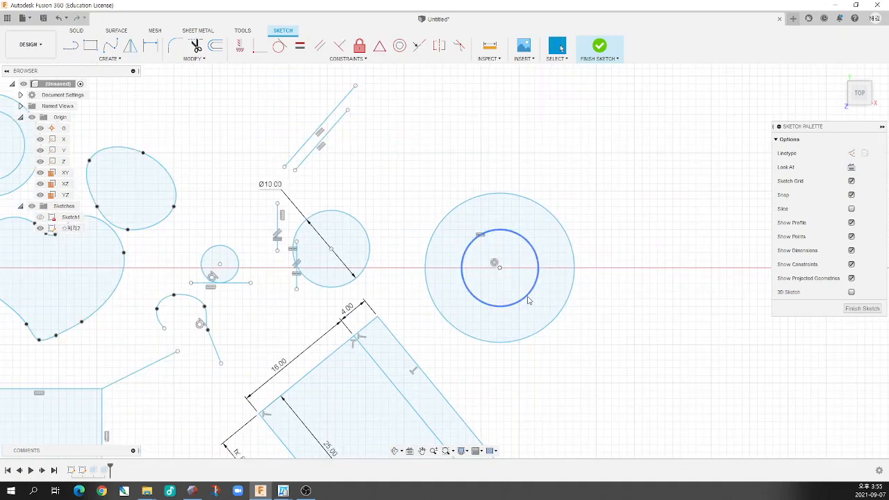
{"action": "scroll", "coordinate": [530, 304], "scroll_direction": "up", "scroll_amount": 2}
{"action": "scroll", "coordinate": [530, 304], "scroll_direction": "up", "scroll_amount": 1}
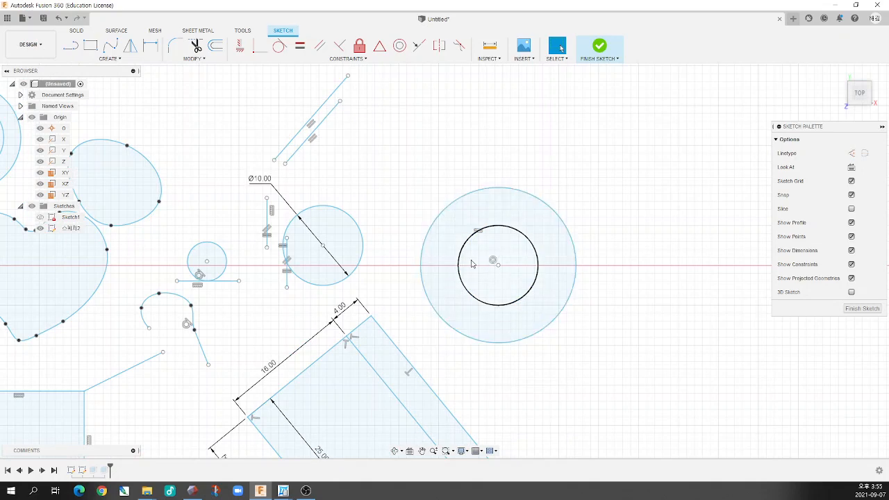
{"action": "scroll", "coordinate": [471, 264], "scroll_direction": "down", "scroll_amount": 5}
{"action": "scroll", "coordinate": [419, 164], "scroll_direction": "up", "scroll_amount": 2}
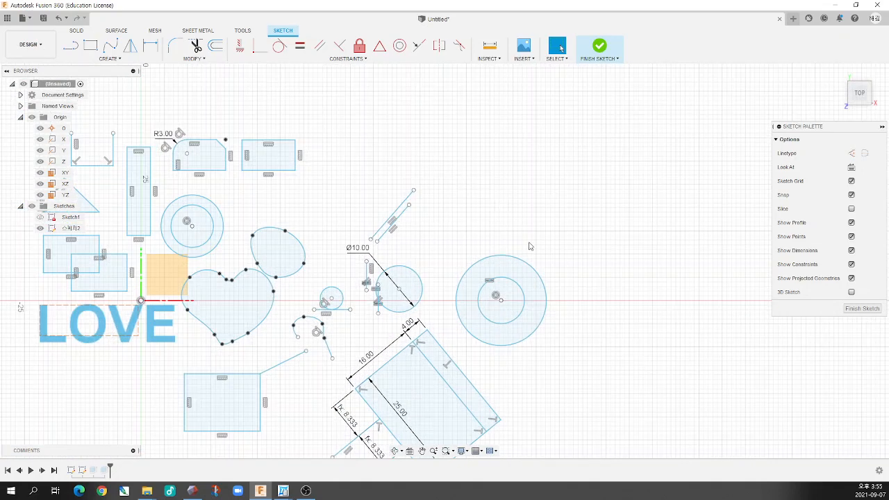
{"action": "scroll", "coordinate": [530, 246], "scroll_direction": "up", "scroll_amount": 5}
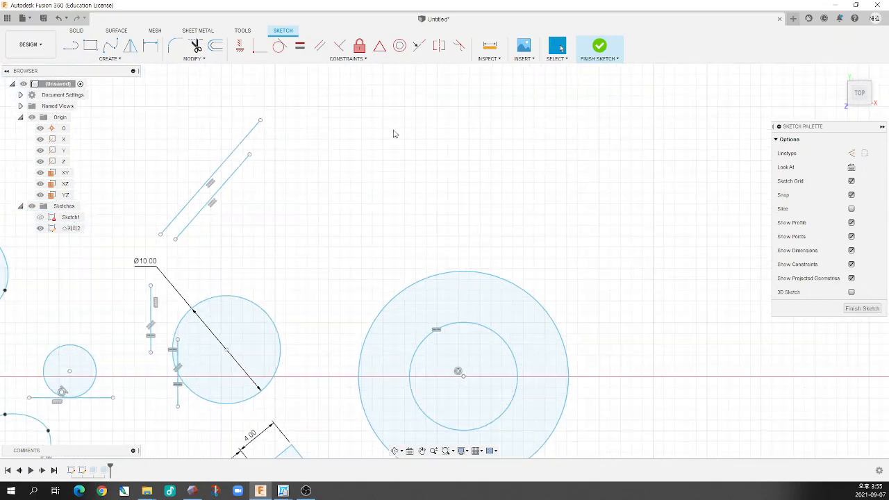
{"action": "left_click", "coordinate": [356, 59]}
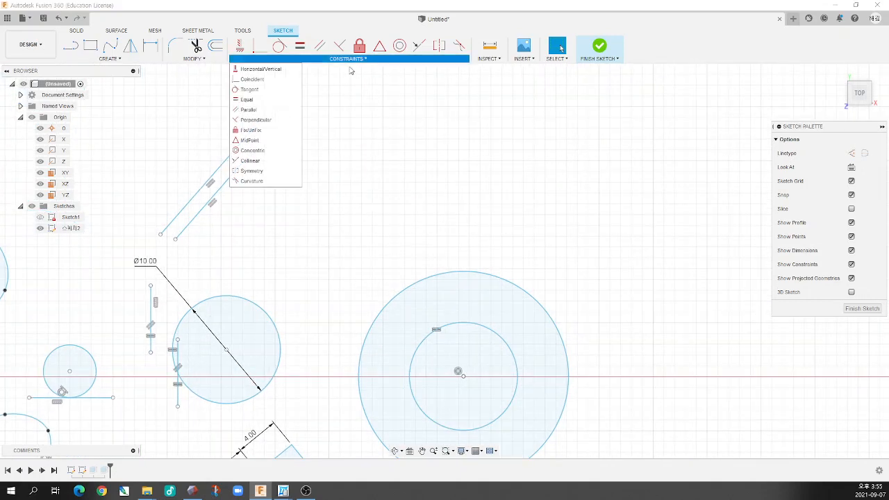
{"action": "left_click", "coordinate": [266, 163]}
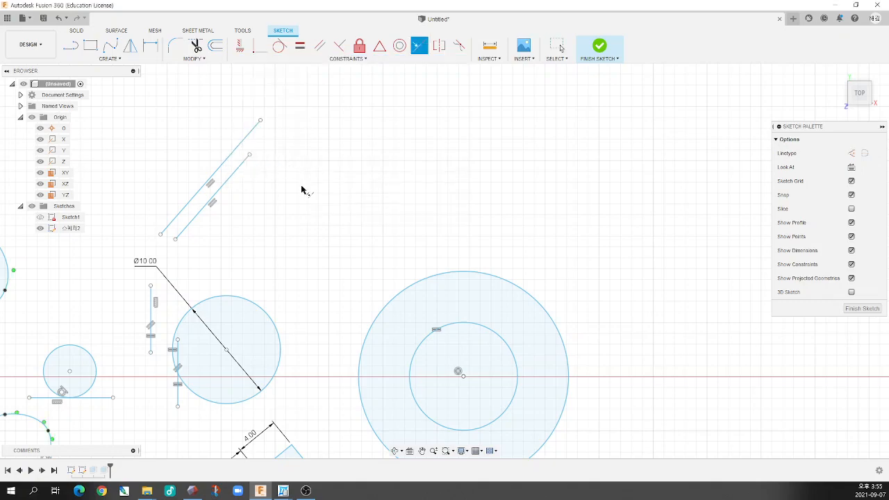
{"action": "scroll", "coordinate": [312, 194], "scroll_direction": "down", "scroll_amount": 5}
{"action": "scroll", "coordinate": [325, 198], "scroll_direction": "down", "scroll_amount": 3}
{"action": "middle_click_drag", "start_coordinate": [191, 278], "coordinate": [304, 258]}
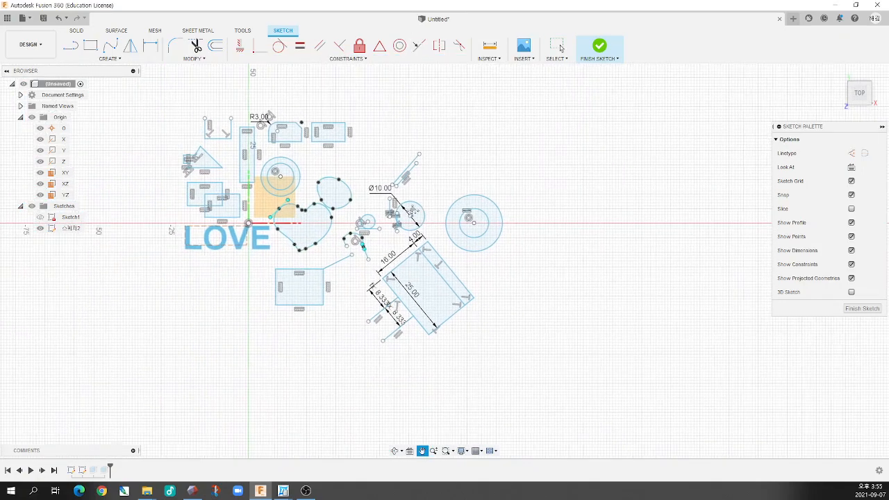
{"action": "scroll", "coordinate": [278, 267], "scroll_direction": "down", "scroll_amount": 2}
{"action": "scroll", "coordinate": [270, 276], "scroll_direction": "up", "scroll_amount": 6}
{"action": "key", "text": "Escape"}
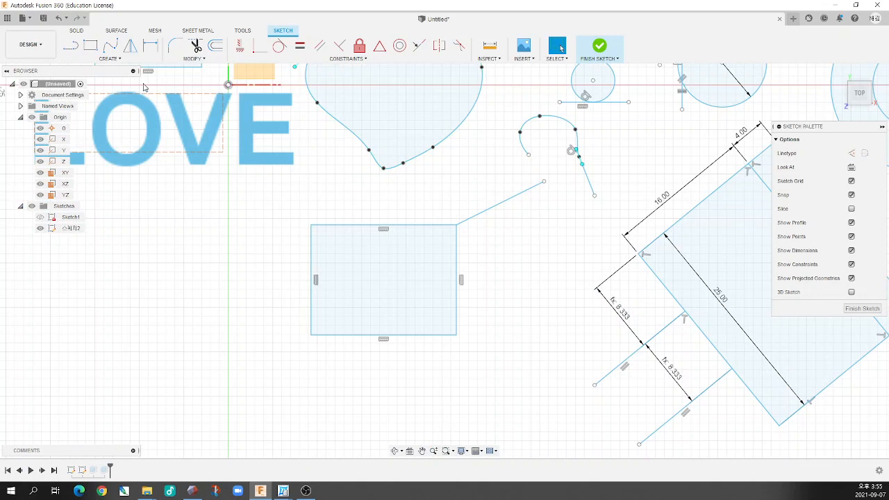
Sketch a short horizontal line outside the lower-left corner of the rectangle below the heart
{"action": "left_click", "coordinate": [70, 46]}
{"action": "left_click", "coordinate": [201, 369]}
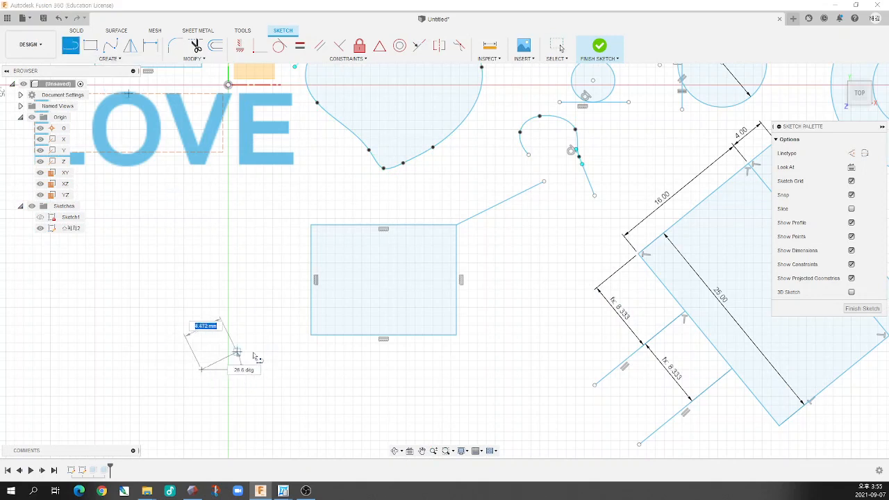
{"action": "left_click", "coordinate": [282, 372]}
{"action": "key", "text": "Escape"}
Apply a Colinear constraint between the short horizontal line and the lower edge of the neighbouring rectangle
{"action": "left_click", "coordinate": [237, 369]}
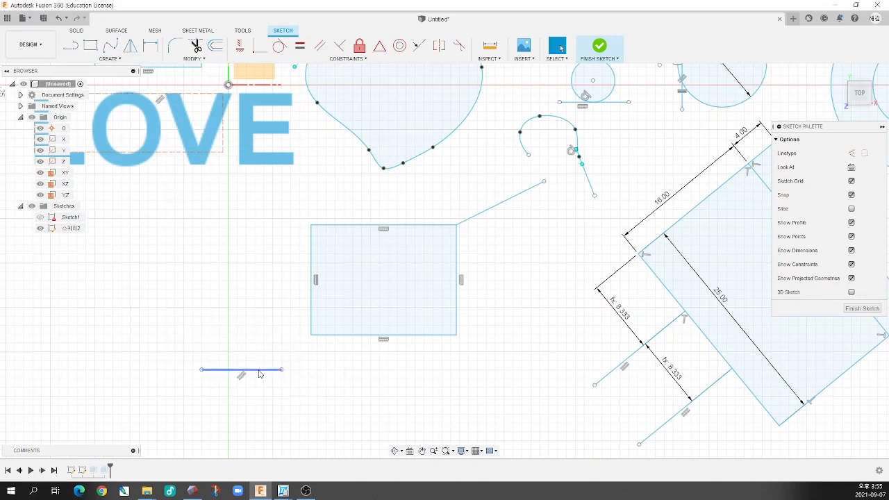
{"action": "left_click", "coordinate": [337, 336]}
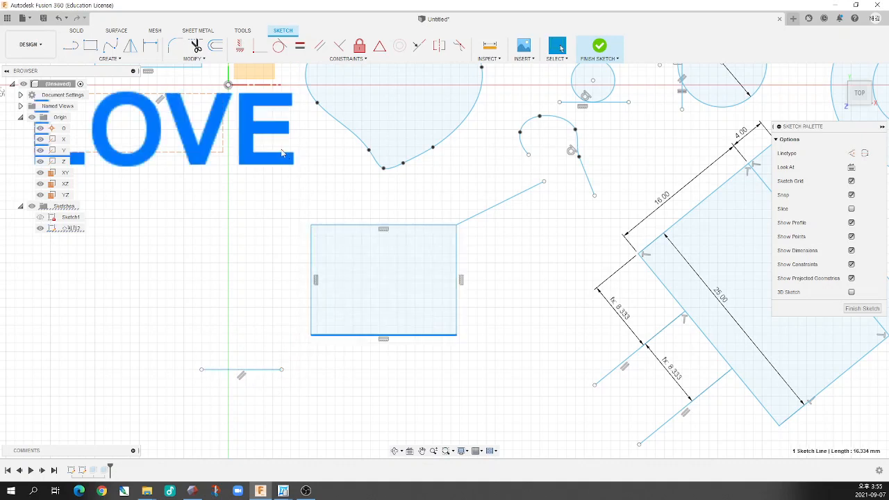
{"action": "key", "text": "Escape"}
{"action": "left_click", "coordinate": [348, 59]}
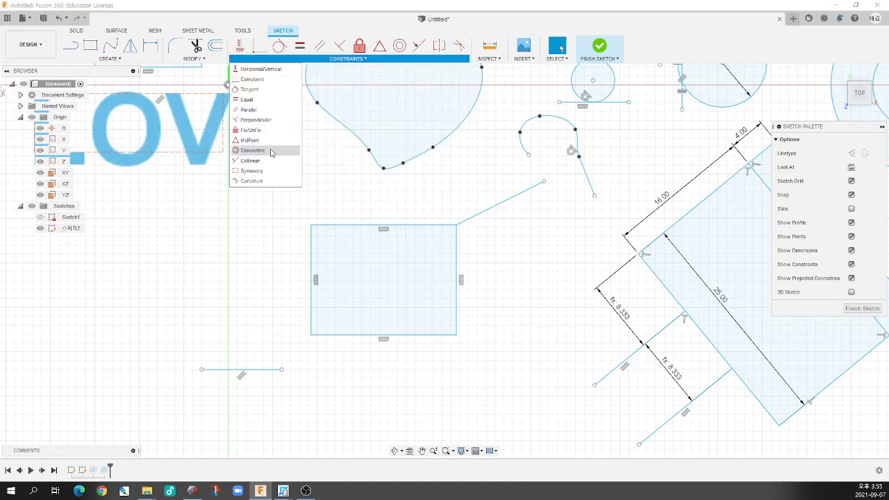
{"action": "left_click", "coordinate": [248, 161]}
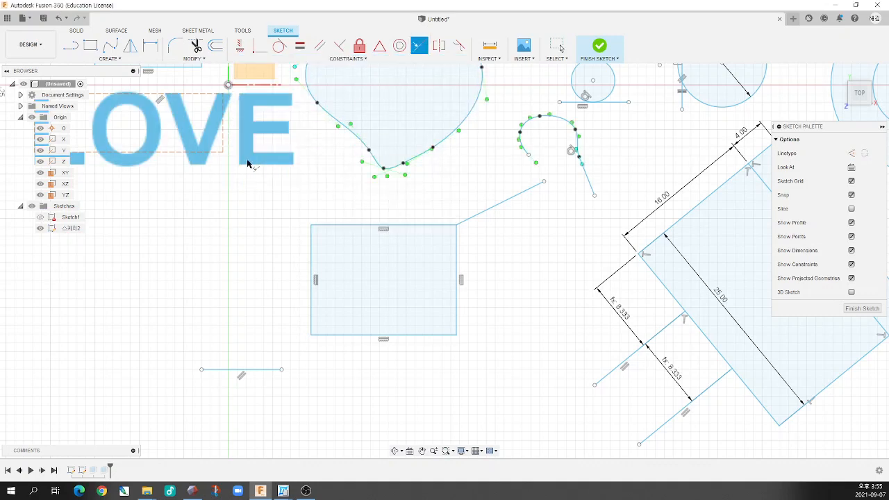
{"action": "left_click", "coordinate": [277, 369]}
{"action": "left_click", "coordinate": [345, 336]}
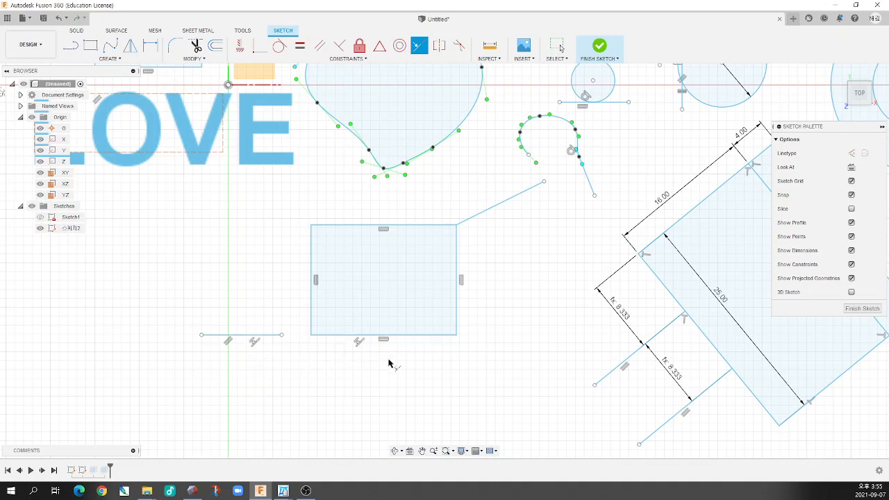
{"action": "scroll", "coordinate": [377, 363], "scroll_direction": "down", "scroll_amount": 3}
{"action": "scroll", "coordinate": [377, 363], "scroll_direction": "up", "scroll_amount": 2}
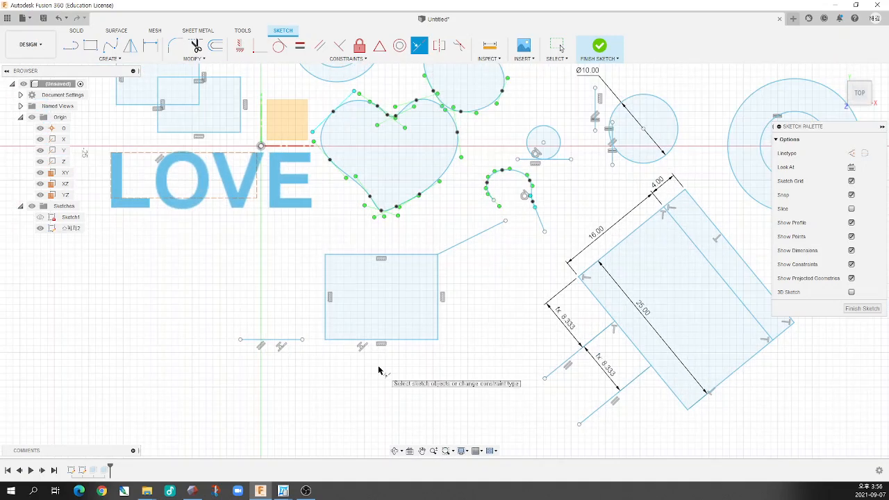
{"action": "key", "text": "Escape"}
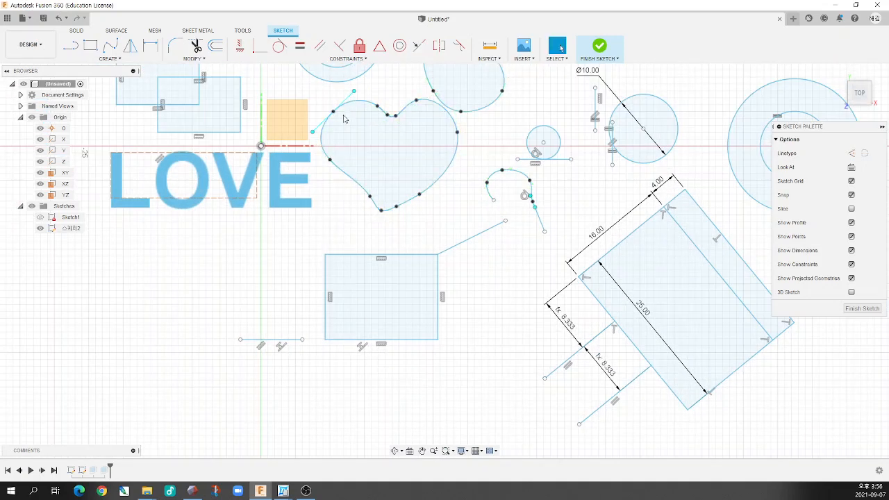
{"action": "left_click", "coordinate": [348, 58]}
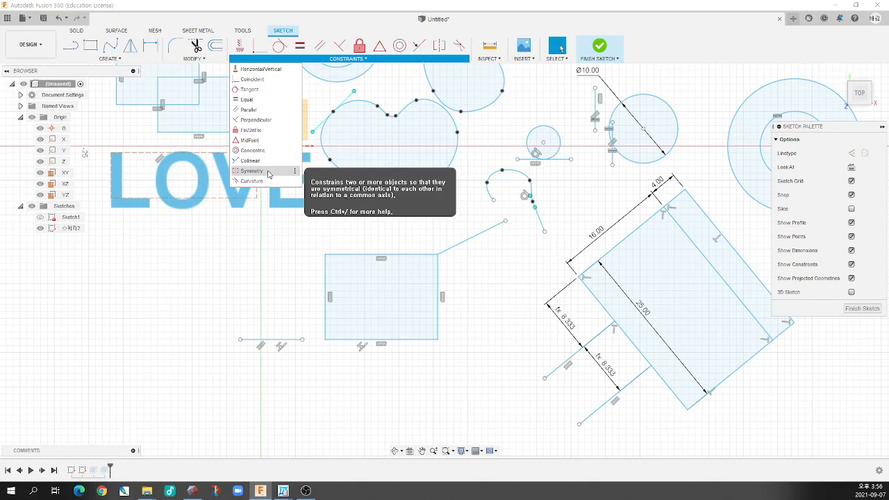
{"action": "scroll", "coordinate": [298, 244], "scroll_direction": "down", "scroll_amount": 8}
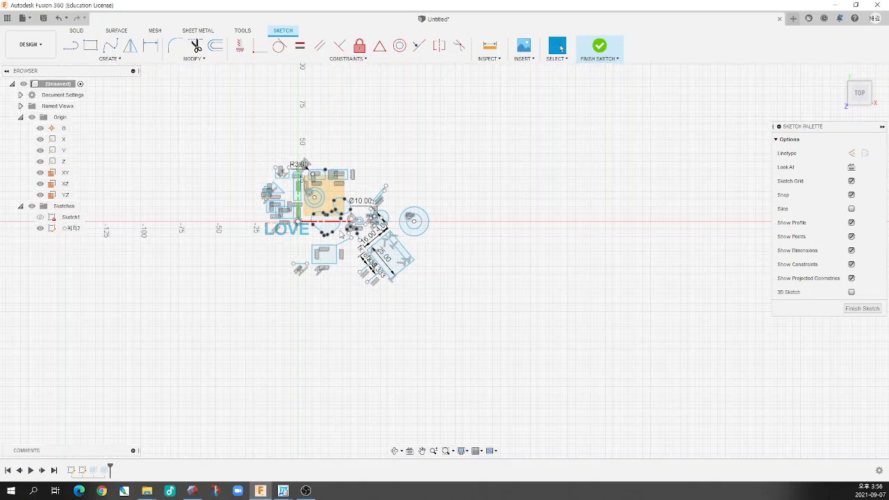
{"action": "scroll", "coordinate": [356, 168], "scroll_direction": "up", "scroll_amount": 8}
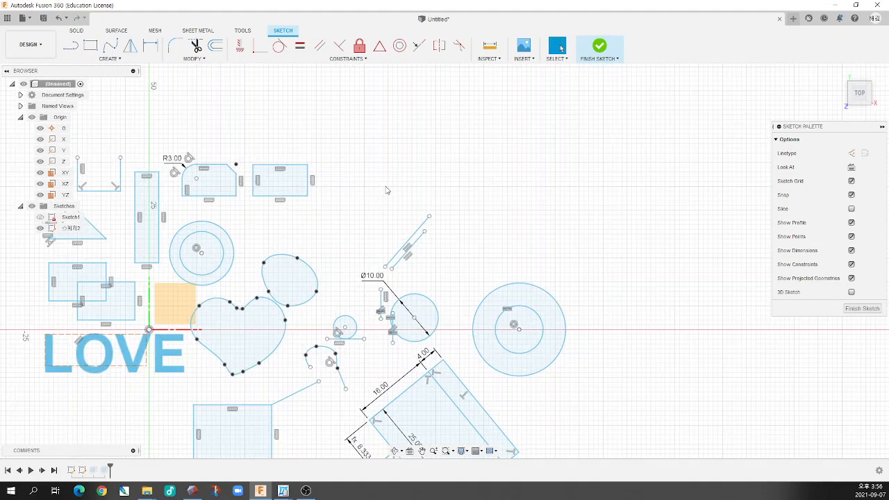
{"action": "scroll", "coordinate": [389, 194], "scroll_direction": "up", "scroll_amount": 3}
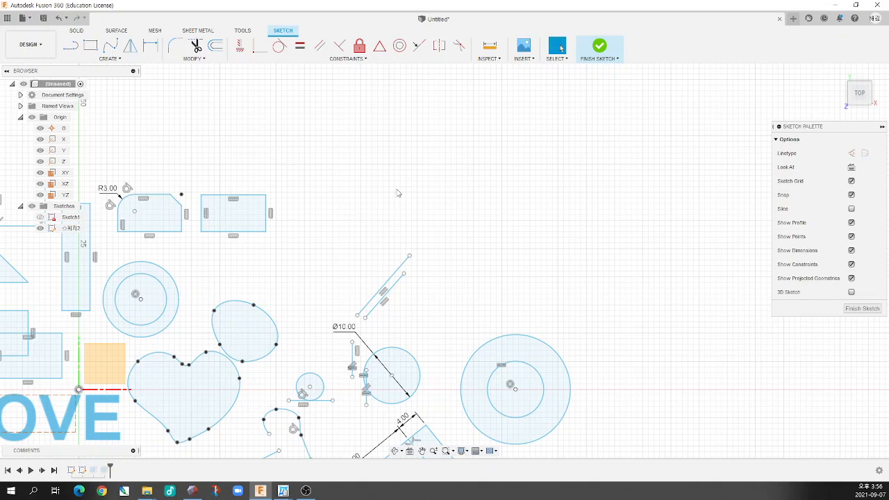
{"action": "scroll", "coordinate": [399, 193], "scroll_direction": "down", "scroll_amount": 4}
{"action": "scroll", "coordinate": [463, 196], "scroll_direction": "up", "scroll_amount": 4}
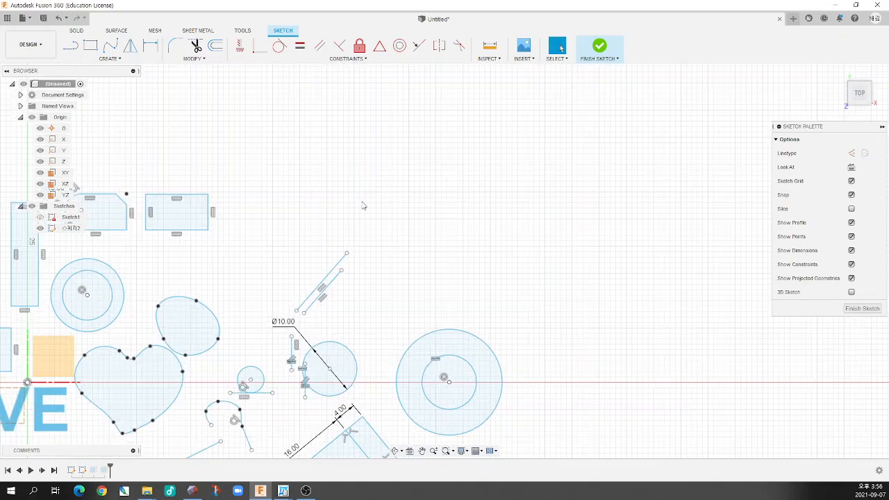
{"action": "scroll", "coordinate": [357, 205], "scroll_direction": "down", "scroll_amount": 5}
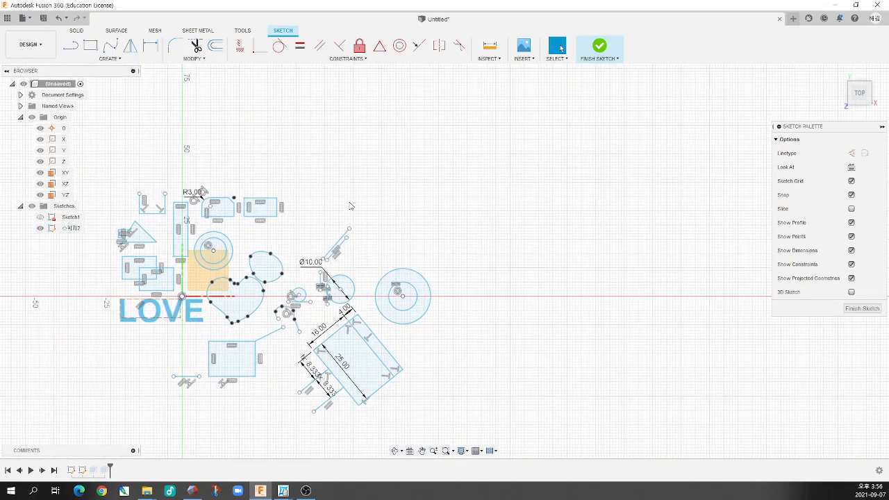
{"action": "scroll", "coordinate": [351, 214], "scroll_direction": "up", "scroll_amount": 1}
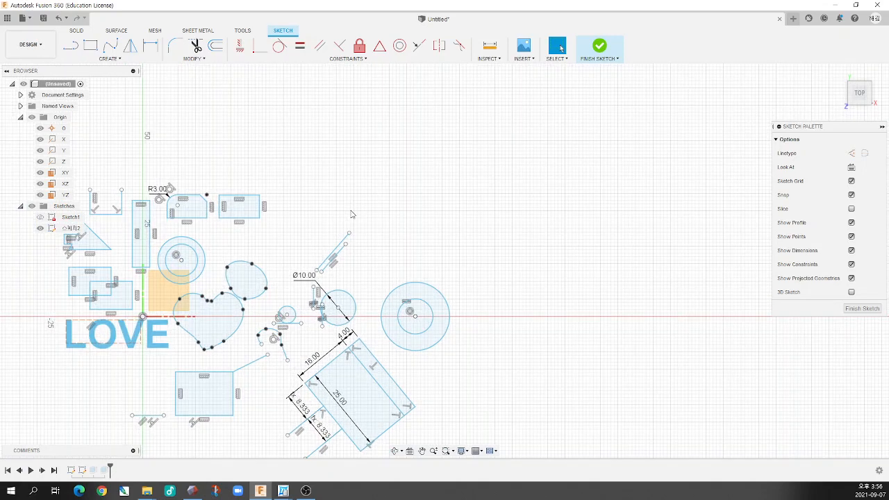
{"action": "scroll", "coordinate": [351, 214], "scroll_direction": "up", "scroll_amount": 2}
{"action": "scroll", "coordinate": [351, 215], "scroll_direction": "up", "scroll_amount": 1}
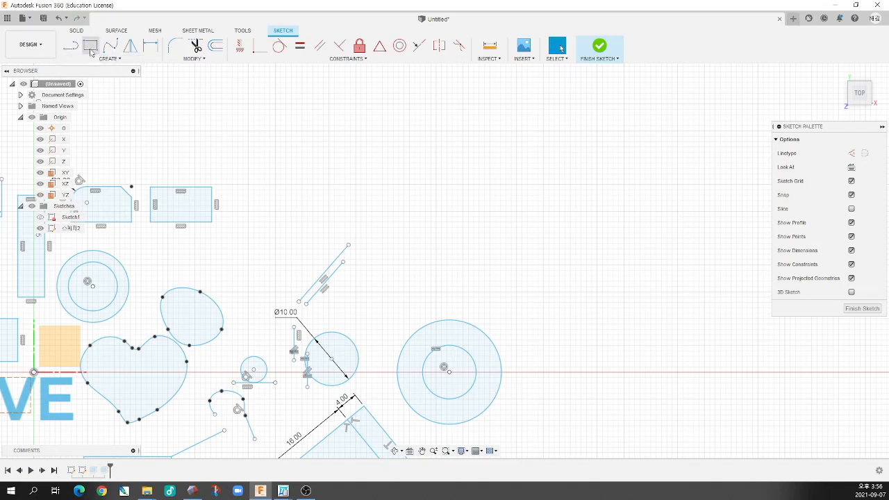
{"action": "left_click", "coordinate": [439, 47]}
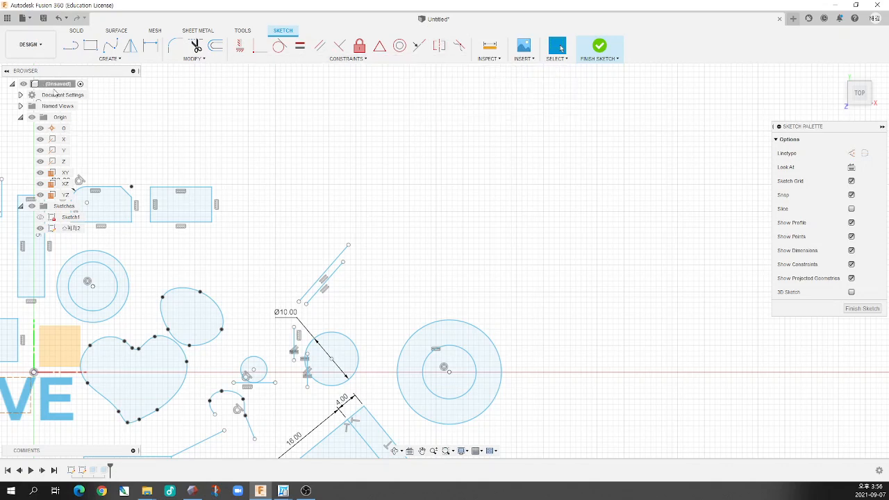
Sketch two separate upright rectangles of about 9 x 14 mm, level with each other above the slanted parallel lines
{"action": "left_click", "coordinate": [90, 46]}
{"action": "left_click", "coordinate": [292, 126]}
{"action": "left_click", "coordinate": [339, 201]}
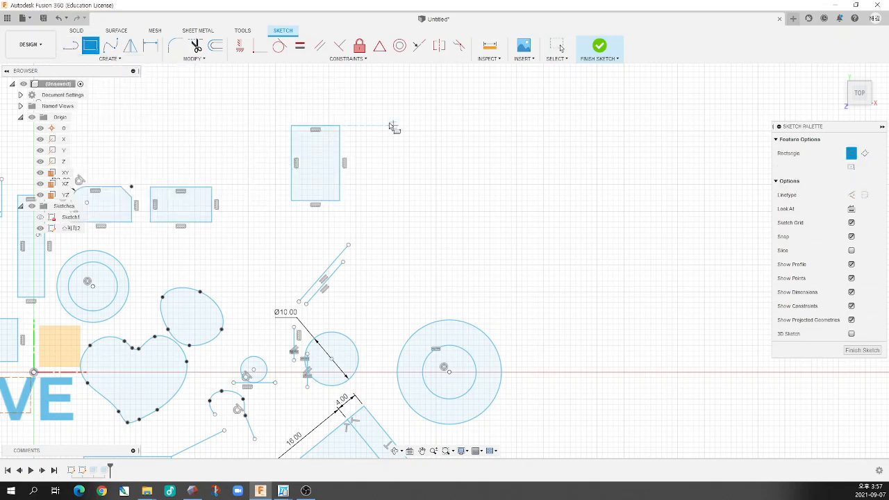
{"action": "left_click", "coordinate": [383, 127]}
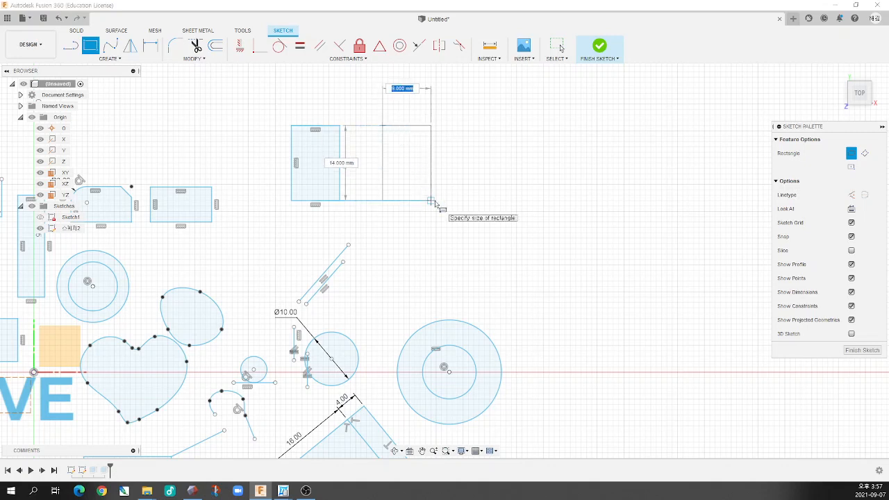
{"action": "left_click", "coordinate": [430, 201]}
Sketch a vertical line about 27.3 mm long between the two upright rectangles, down to the upper end of the slanted line
{"action": "left_click", "coordinate": [71, 46]}
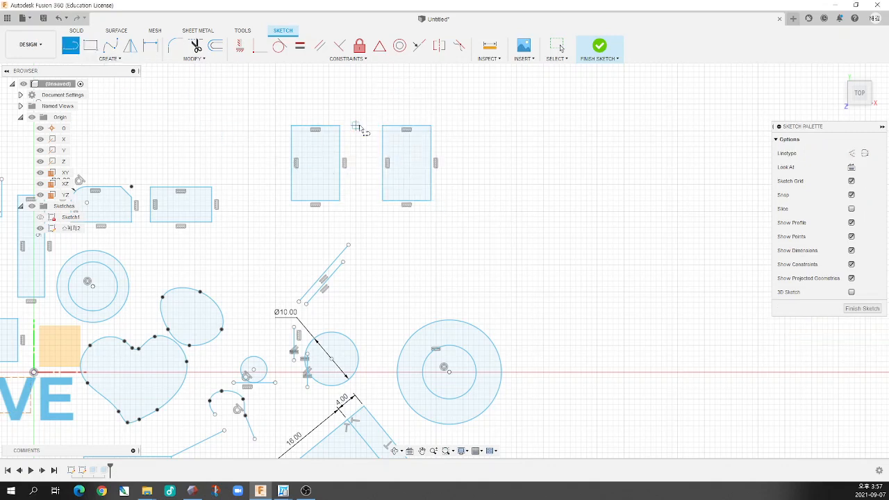
{"action": "left_click", "coordinate": [350, 99]}
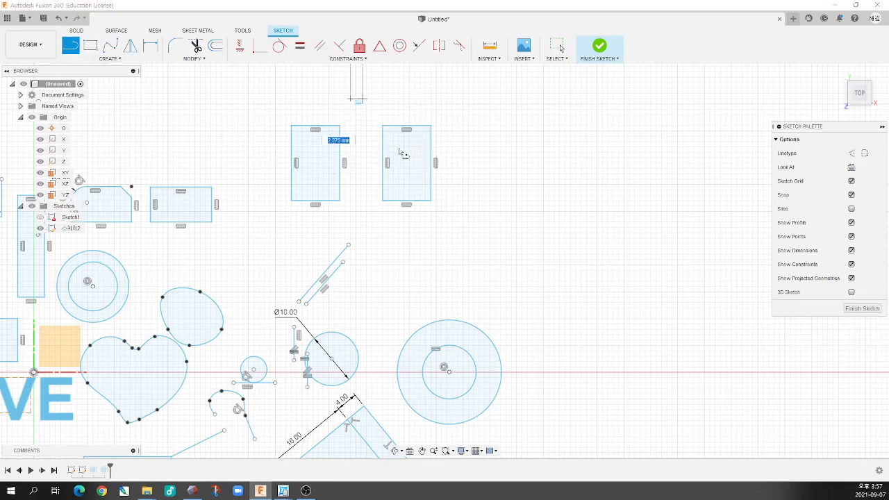
{"action": "left_click", "coordinate": [350, 244]}
{"action": "key", "text": "Escape"}
Reshape the two upright rectangles by moving the right one's upper-left corner and both upper corners of the left one, making them asymmetric
{"action": "scroll", "coordinate": [397, 233], "scroll_direction": "down", "scroll_amount": 3}
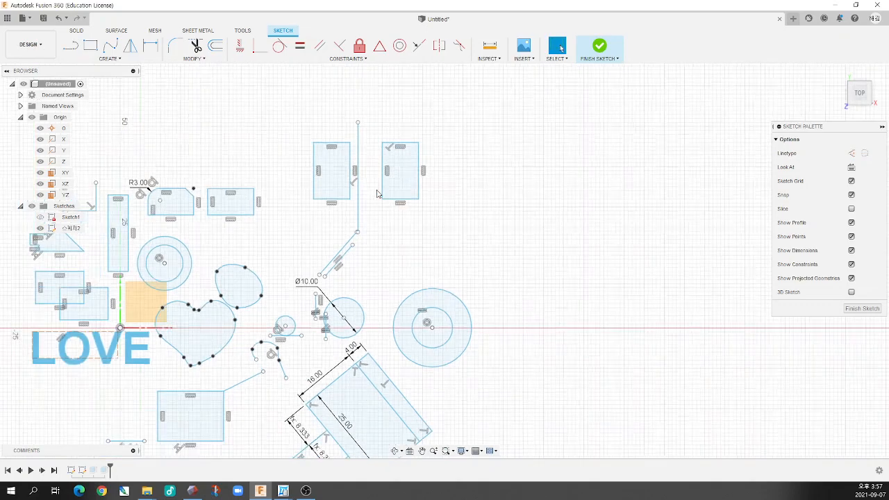
{"action": "scroll", "coordinate": [379, 168], "scroll_direction": "up", "scroll_amount": 2}
{"action": "scroll", "coordinate": [378, 167], "scroll_direction": "down", "scroll_amount": 2}
{"action": "scroll", "coordinate": [379, 159], "scroll_direction": "up", "scroll_amount": 3}
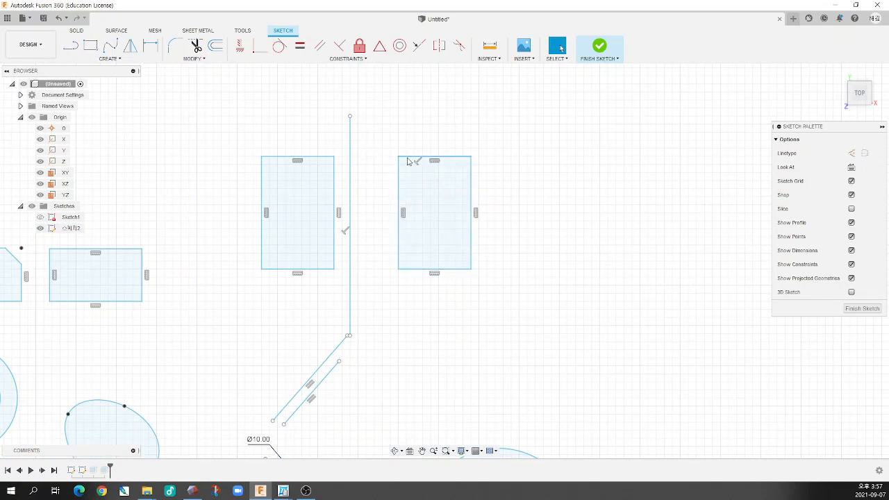
{"action": "left_click_drag", "start_coordinate": [398, 156], "coordinate": [387, 144]}
{"action": "left_click_drag", "start_coordinate": [334, 158], "coordinate": [317, 171]}
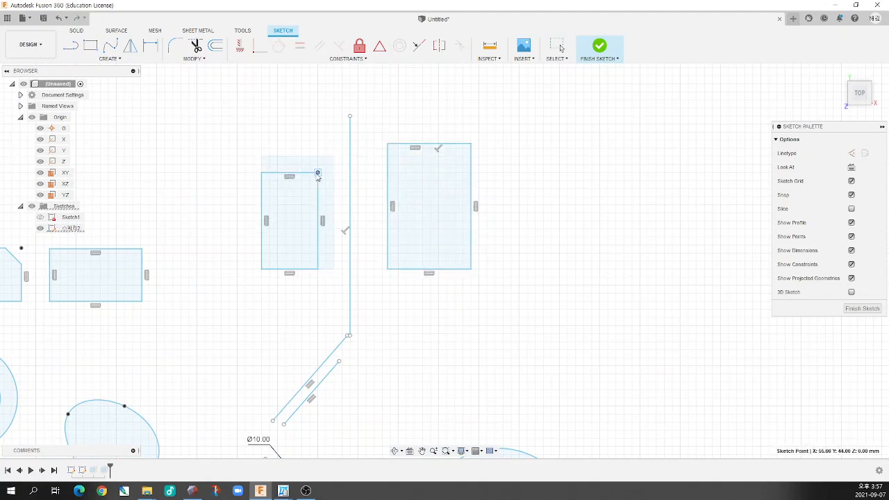
{"action": "left_click_drag", "start_coordinate": [260, 171], "coordinate": [235, 162]}
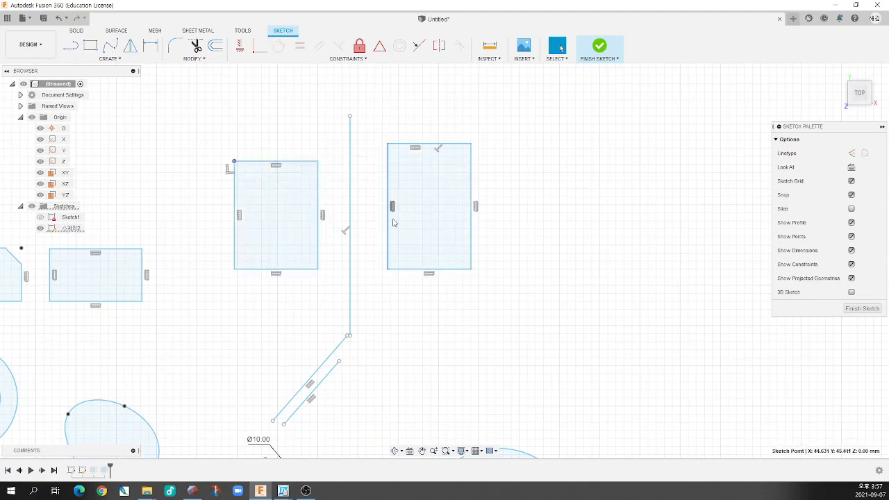
Move the right upright rectangle's lower-left corner outward and down, closer to the vertical line
{"action": "left_click_drag", "start_coordinate": [387, 270], "coordinate": [371, 285]}
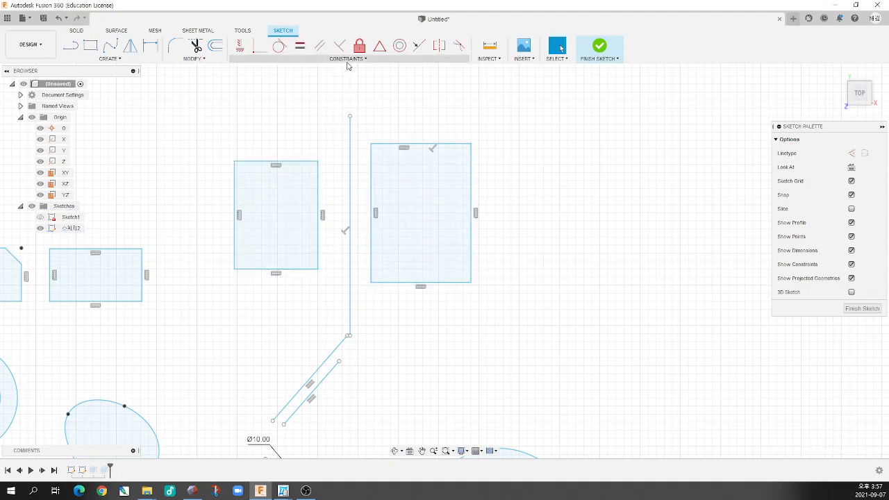
Try a Symmetry constraint between the two upright rectangles' facing inner edges about the vertical line, and undo it
{"action": "left_click", "coordinate": [440, 47]}
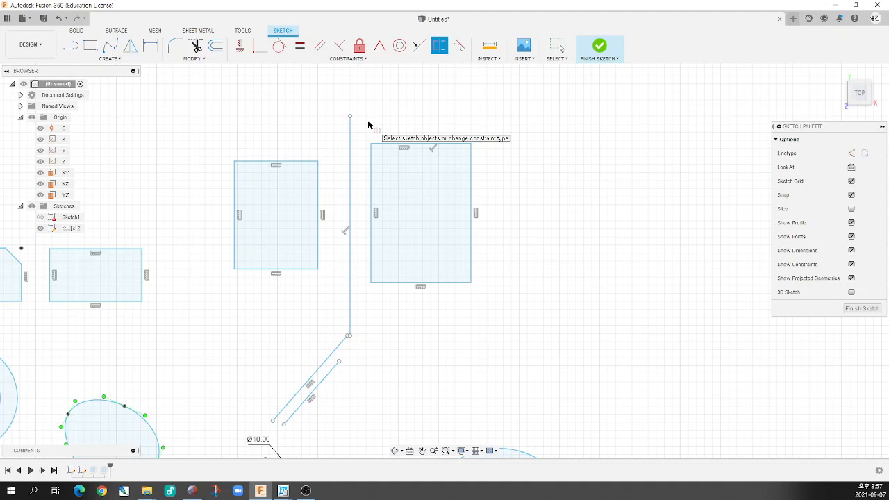
{"action": "left_click", "coordinate": [319, 189]}
{"action": "left_click", "coordinate": [371, 189]}
{"action": "left_click", "coordinate": [350, 179]}
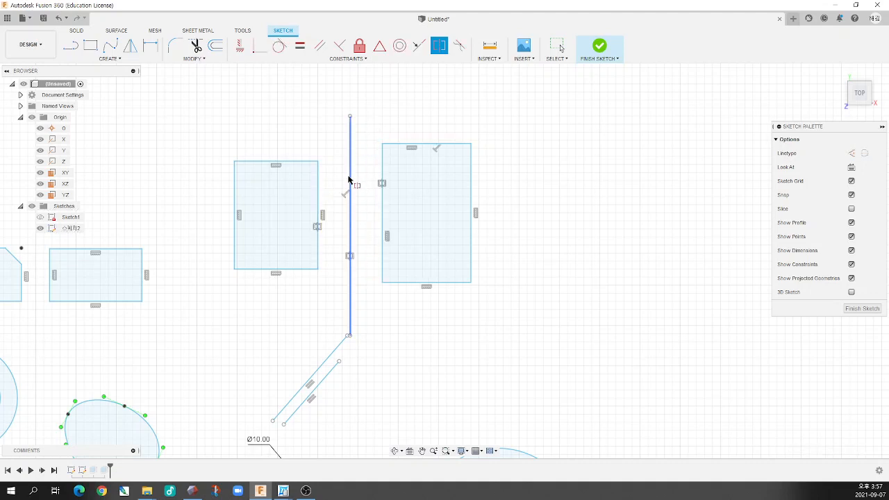
{"action": "key", "text": "Escape"}
{"action": "key", "text": "ctrl+z"}
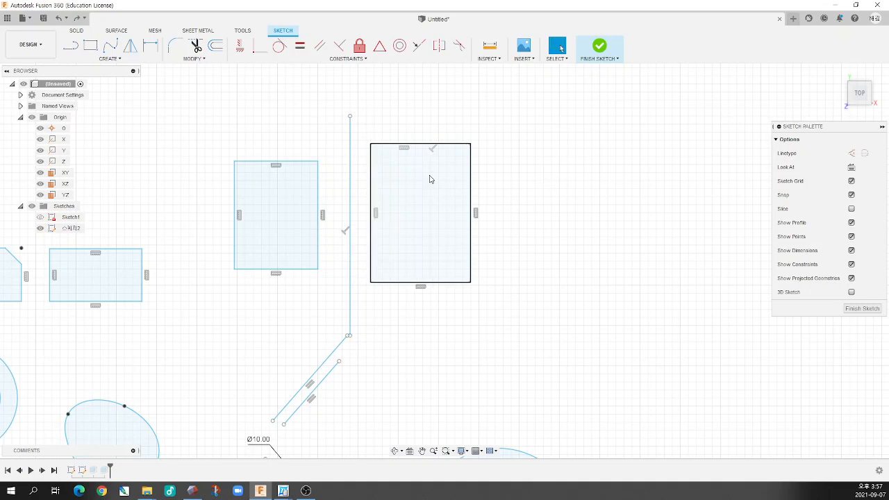
{"action": "left_click", "coordinate": [439, 45]}
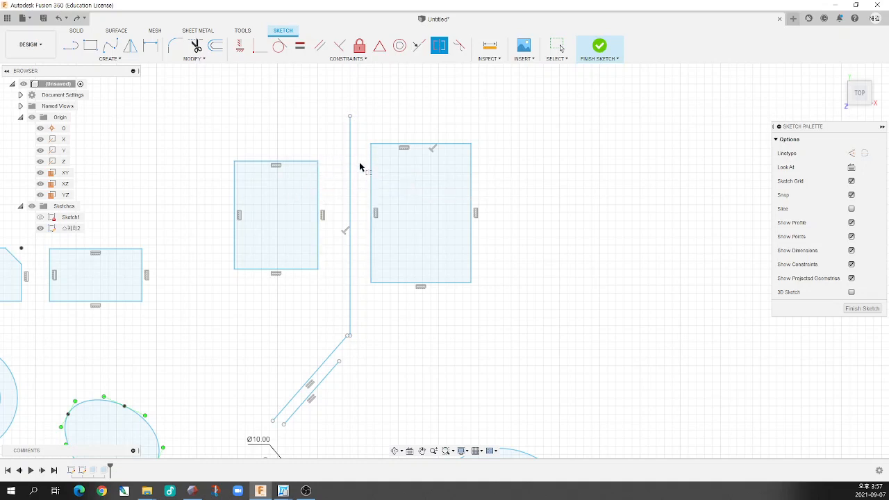
{"action": "left_click", "coordinate": [319, 194]}
{"action": "double_click", "coordinate": [371, 190], "text": "shift"}
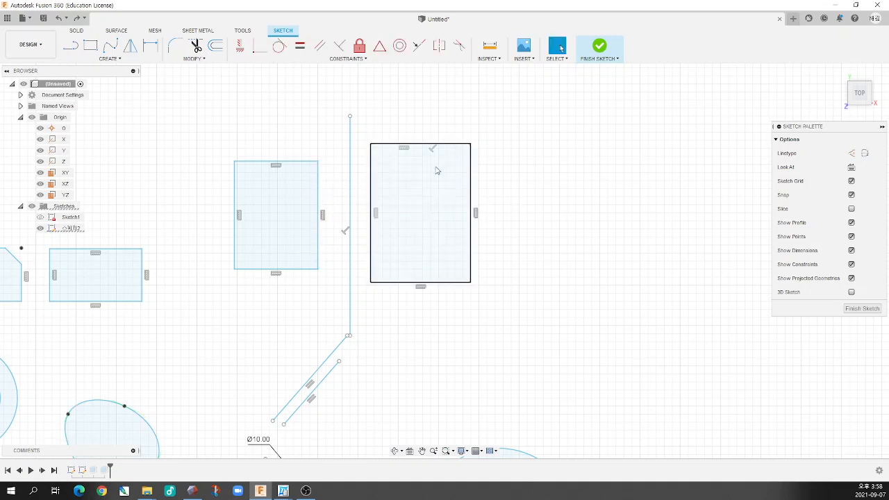
{"action": "key", "text": "Escape"}
Apply Symmetry constraints about the vertical line to the two rectangles' inner edges and to their outer edges
{"action": "left_click", "coordinate": [439, 45]}
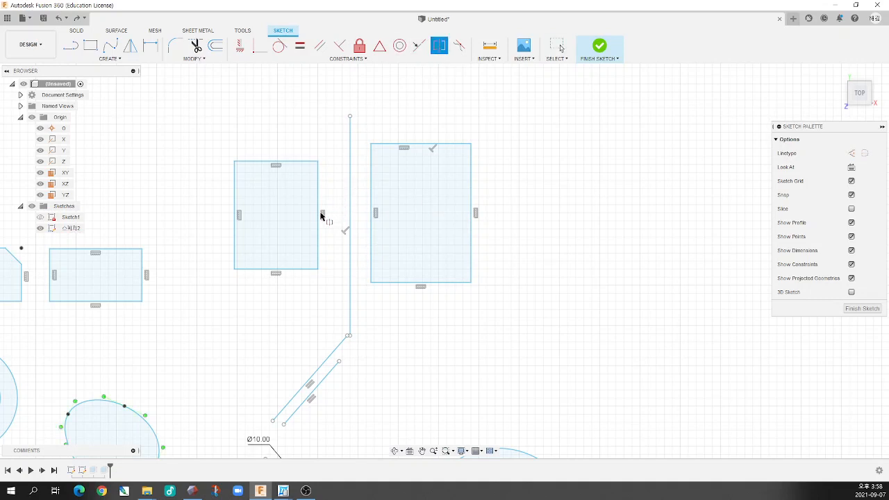
{"action": "left_click", "coordinate": [319, 215]}
{"action": "left_click", "coordinate": [371, 194]}
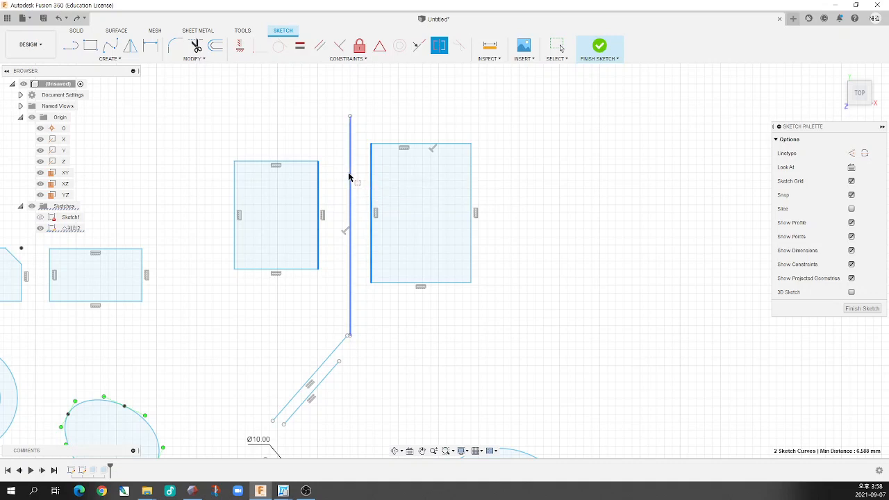
{"action": "left_click", "coordinate": [349, 178]}
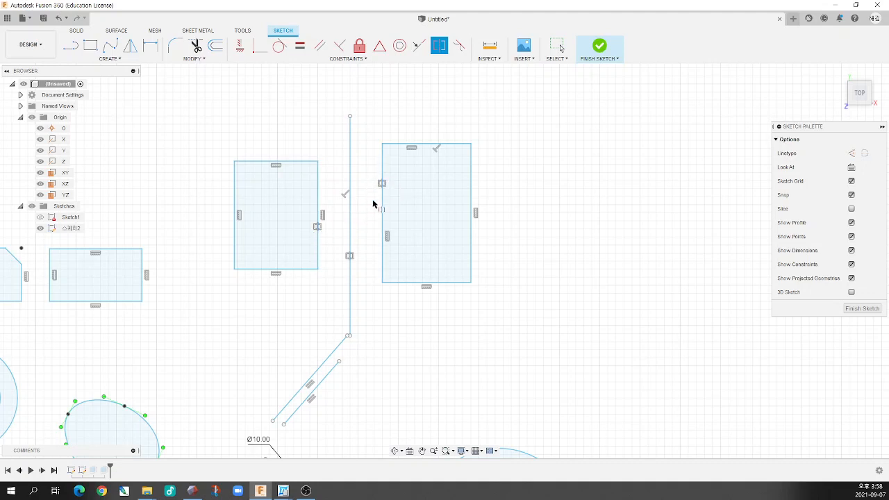
{"action": "left_click", "coordinate": [235, 207]}
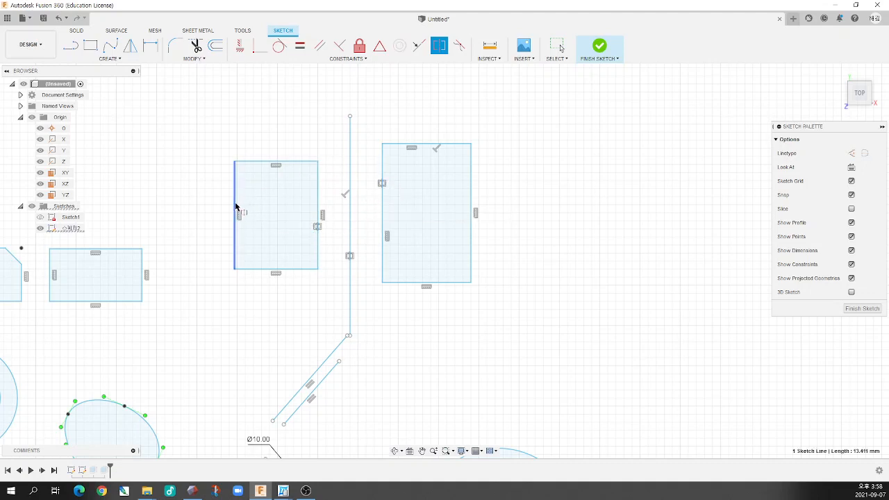
{"action": "left_click", "coordinate": [472, 234]}
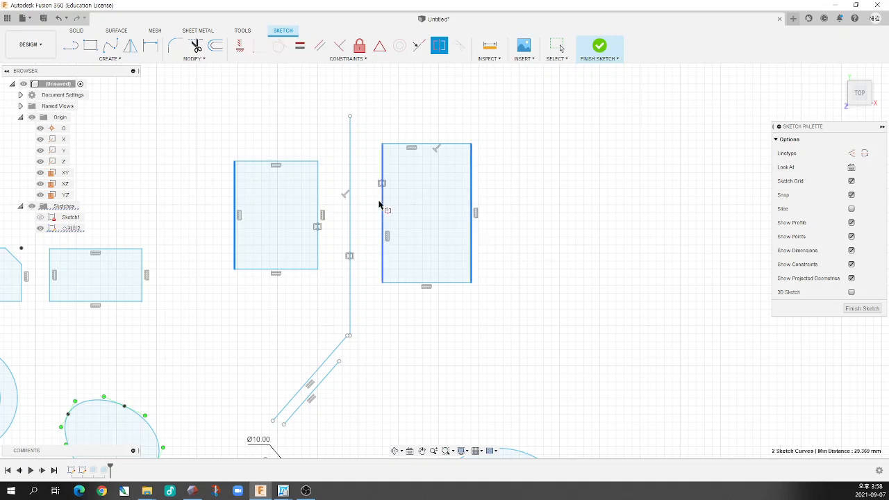
{"action": "left_click", "coordinate": [351, 213]}
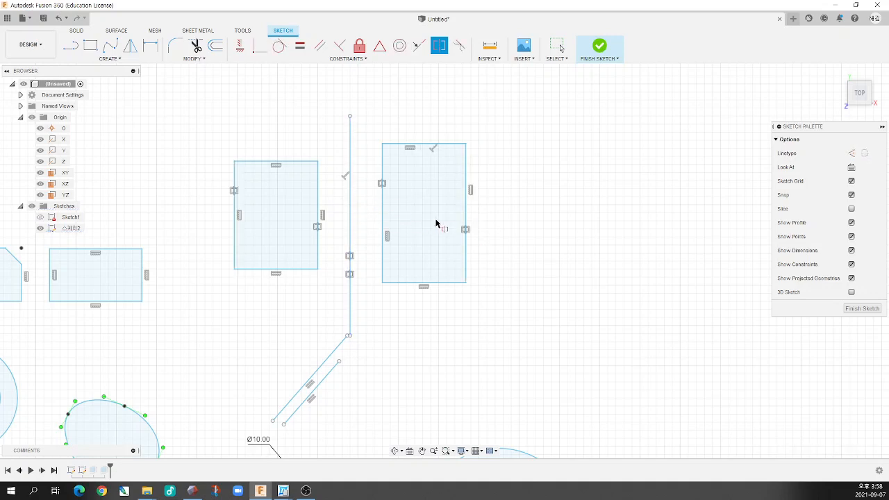
Test the symmetry by shifting the vertical line, widening the right rectangle outward and moving its upper-left corner up and inward
{"action": "left_click", "coordinate": [351, 152]}
{"action": "mouse_move", "coordinate": [351, 152]}
{"action": "left_mouse_down"}
{"action": "mouse_move", "coordinate": [394, 154]}
{"action": "mouse_move", "coordinate": [302, 153]}
{"action": "mouse_move", "coordinate": [352, 154]}
{"action": "left_mouse_up"}
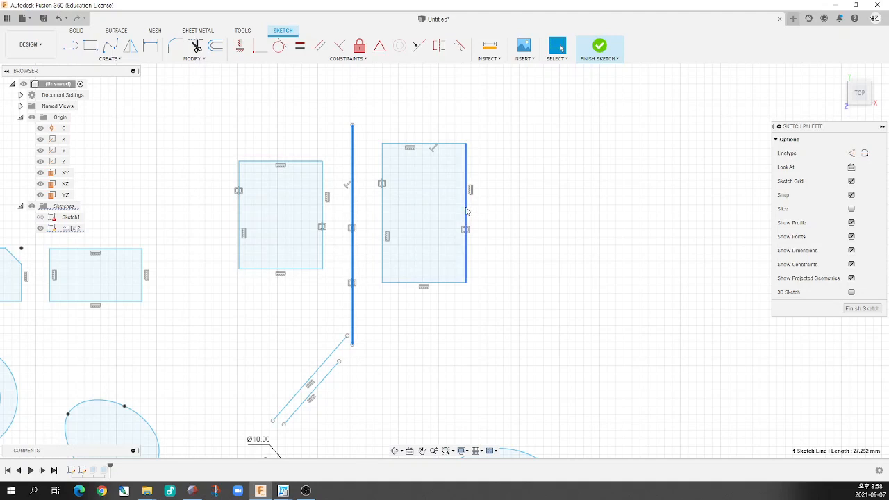
{"action": "left_click_drag", "start_coordinate": [467, 211], "coordinate": [504, 221]}
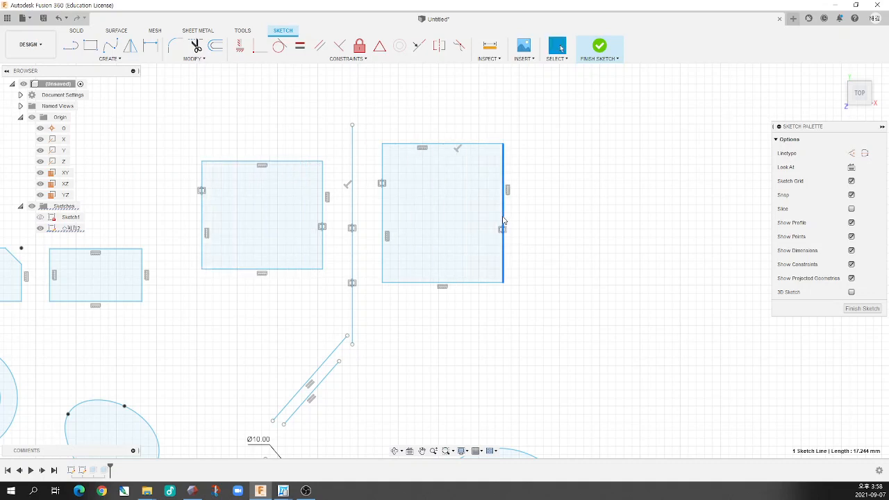
{"action": "left_click", "coordinate": [426, 202]}
{"action": "left_click_drag", "start_coordinate": [383, 144], "coordinate": [432, 137]}
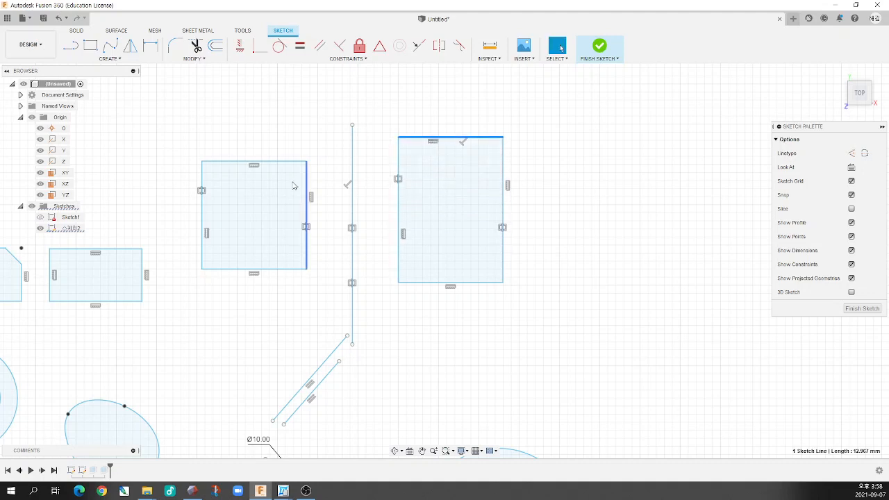
Sketch a short horizontal line crossing the vertical line between the two rectangles
{"action": "left_click", "coordinate": [70, 46]}
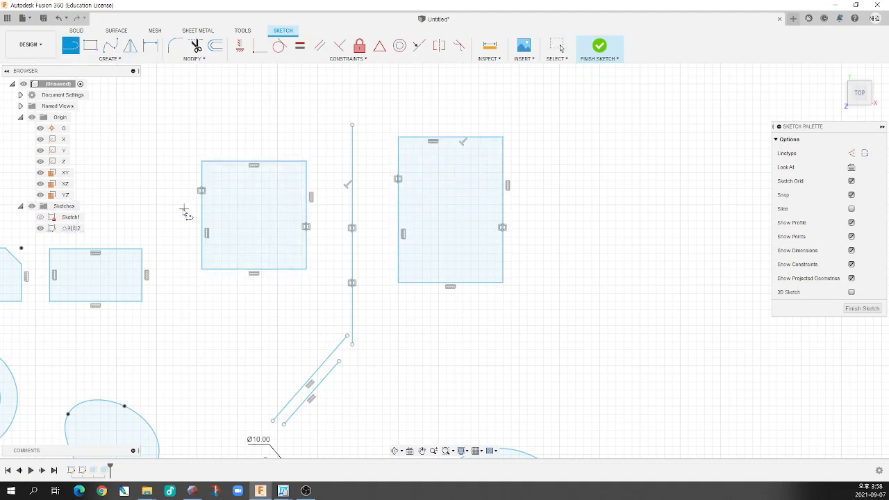
{"action": "left_click", "coordinate": [329, 215]}
{"action": "left_click", "coordinate": [375, 215]}
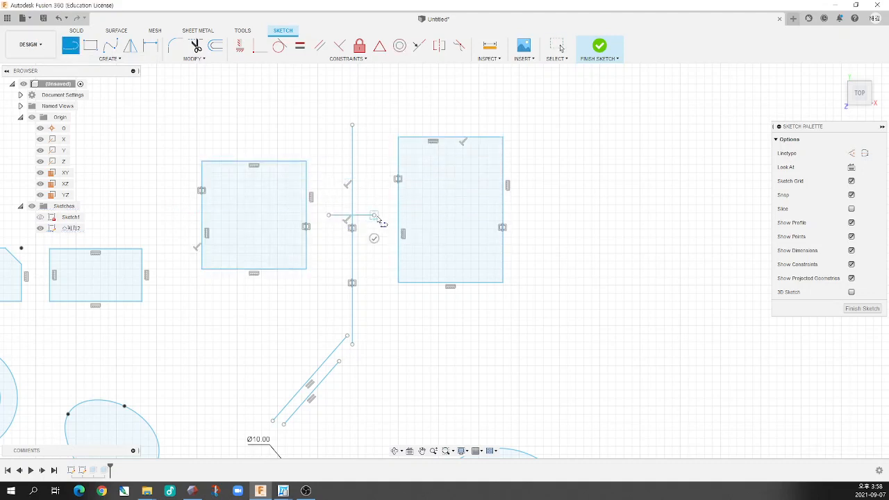
{"action": "key", "text": "Escape"}
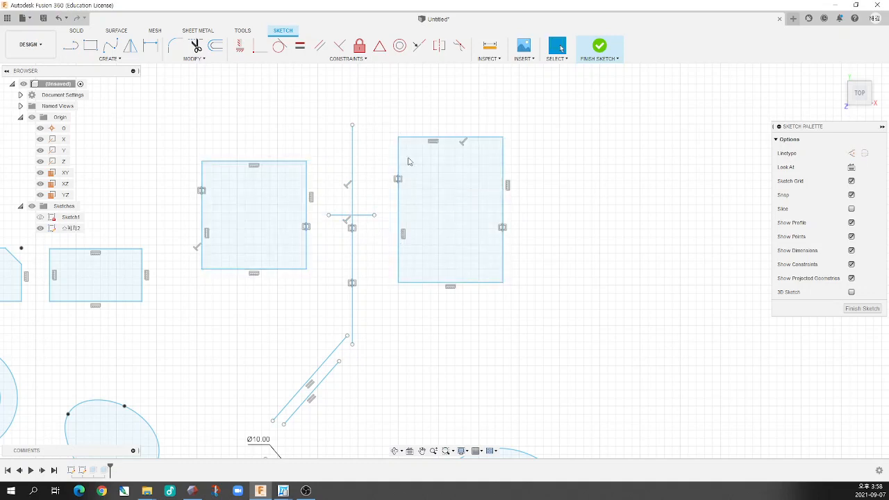
Apply a Symmetry constraint to the right rectangle's upper and lower edges about the short horizontal line
{"action": "left_click", "coordinate": [440, 47]}
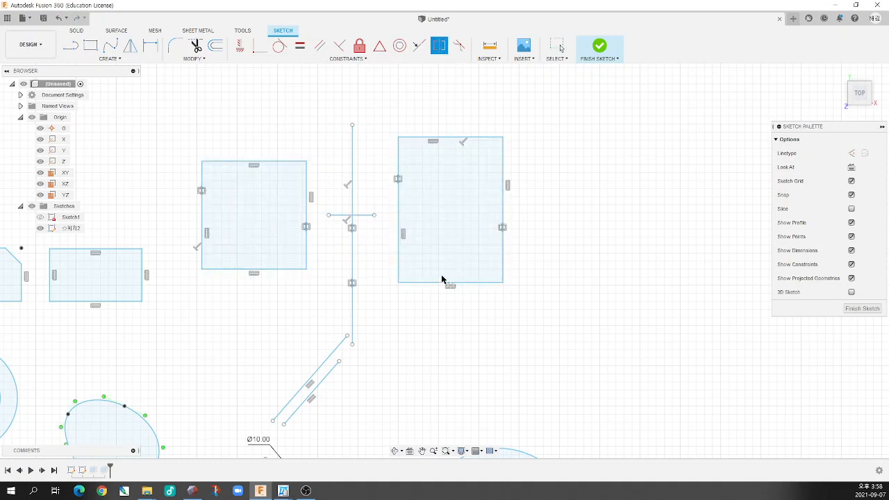
{"action": "left_click", "coordinate": [442, 282]}
{"action": "left_click", "coordinate": [437, 139]}
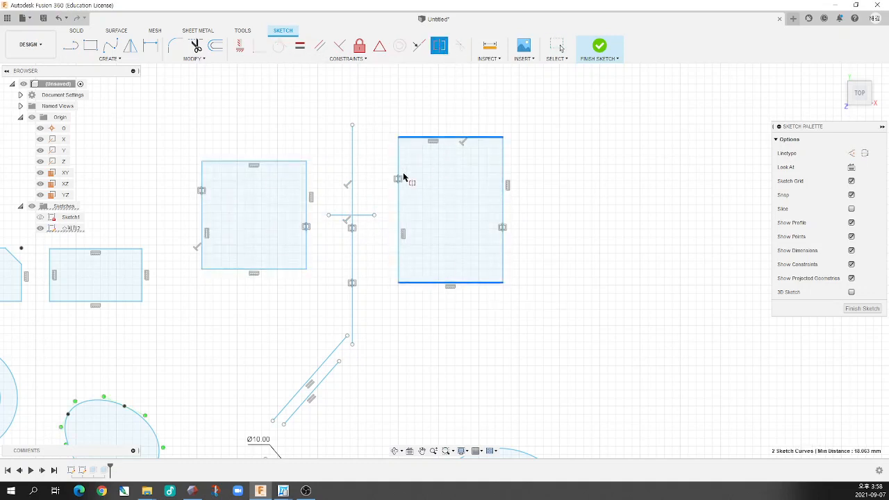
{"action": "left_click", "coordinate": [360, 216]}
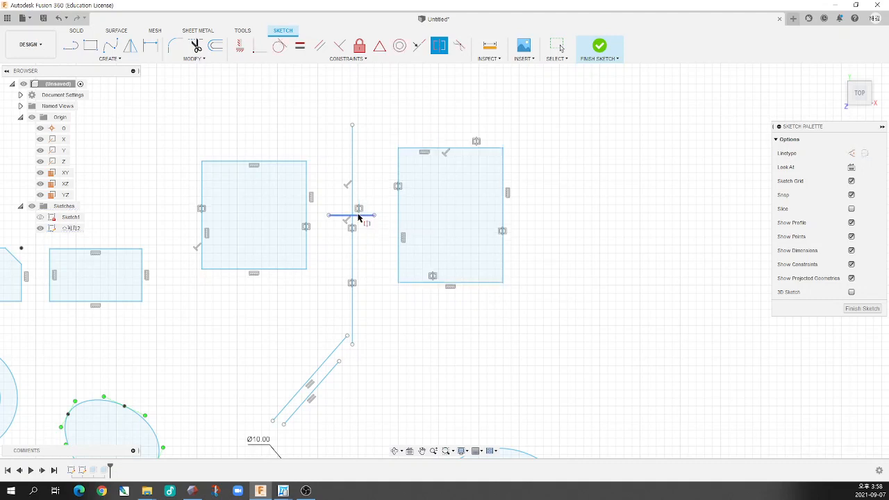
Make the left rectangle's upper and lower edges symmetric about the short horizontal line, and move its lower-right corner down and inward to test it
{"action": "left_click", "coordinate": [294, 270]}
{"action": "left_click", "coordinate": [290, 164]}
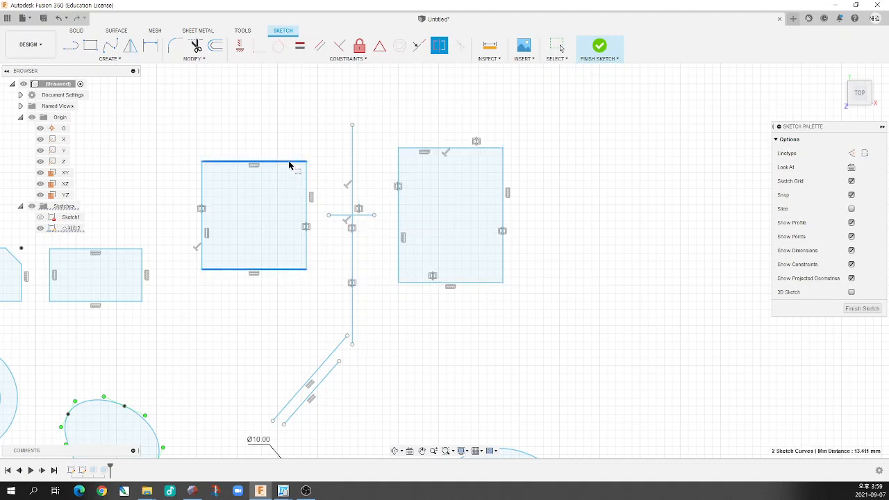
{"action": "left_click", "coordinate": [336, 216]}
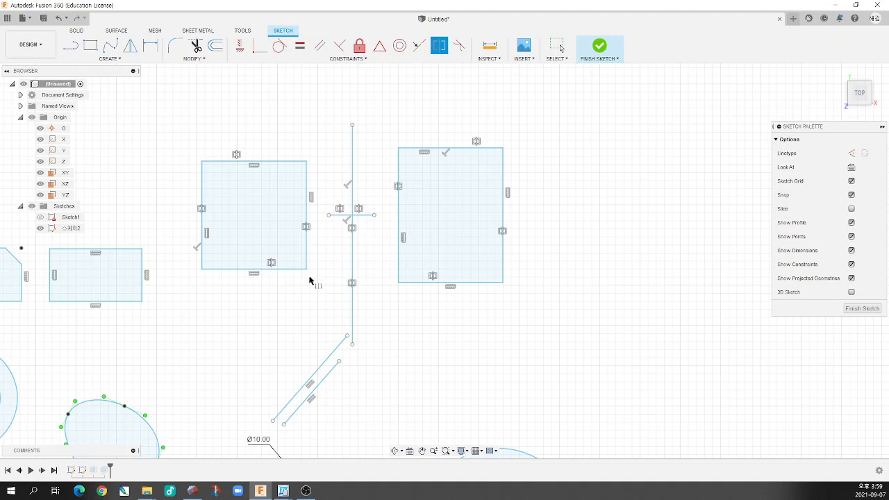
{"action": "key", "text": "Escape"}
{"action": "mouse_move", "coordinate": [306, 269]}
{"action": "left_mouse_down"}
{"action": "mouse_move", "coordinate": [318, 302]}
{"action": "mouse_move", "coordinate": [300, 242]}
{"action": "mouse_move", "coordinate": [297, 282]}
{"action": "left_mouse_up"}
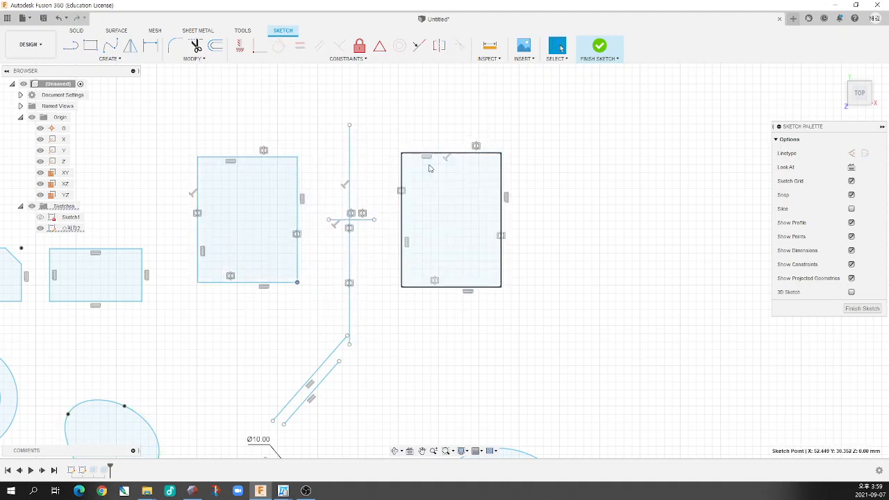
{"action": "key", "text": "Escape"}
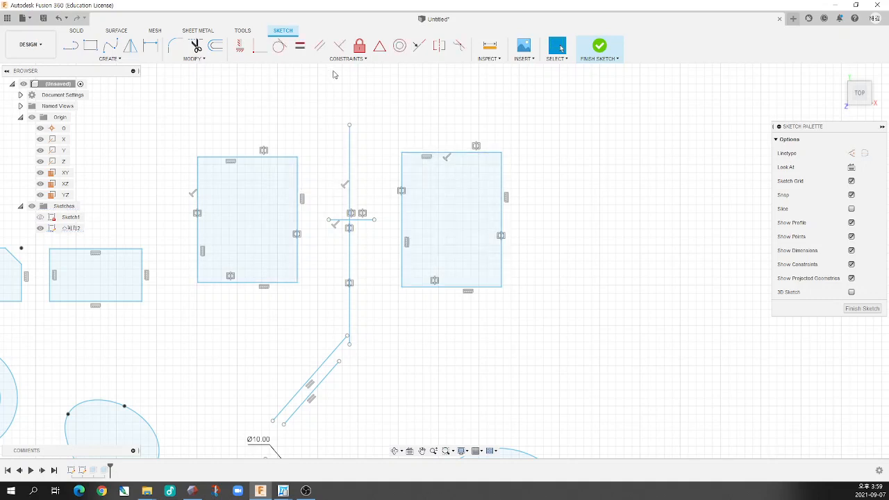
Apply a Colinear constraint between the upper edges of the two upright rectangles
{"action": "left_click", "coordinate": [343, 61]}
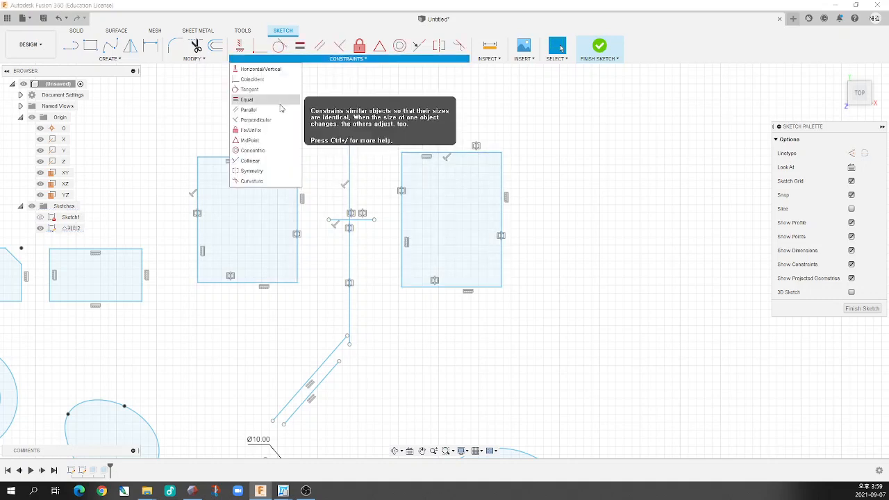
{"action": "left_click", "coordinate": [253, 162]}
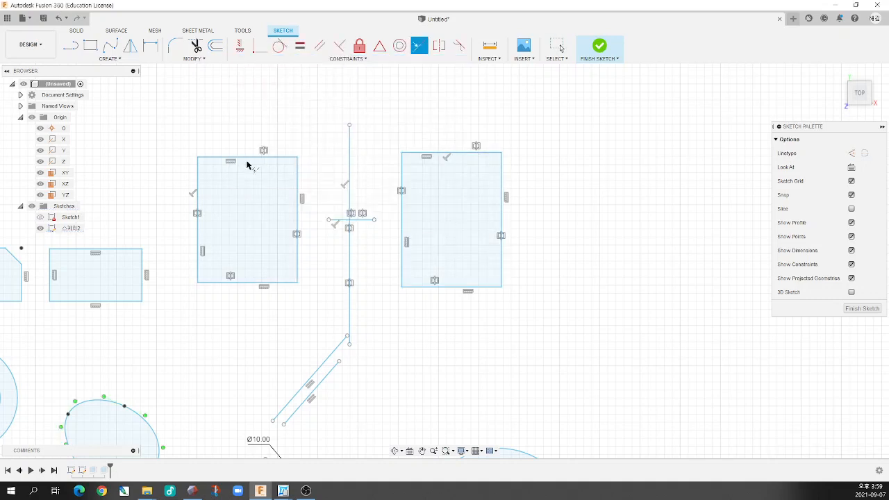
{"action": "left_click", "coordinate": [438, 153]}
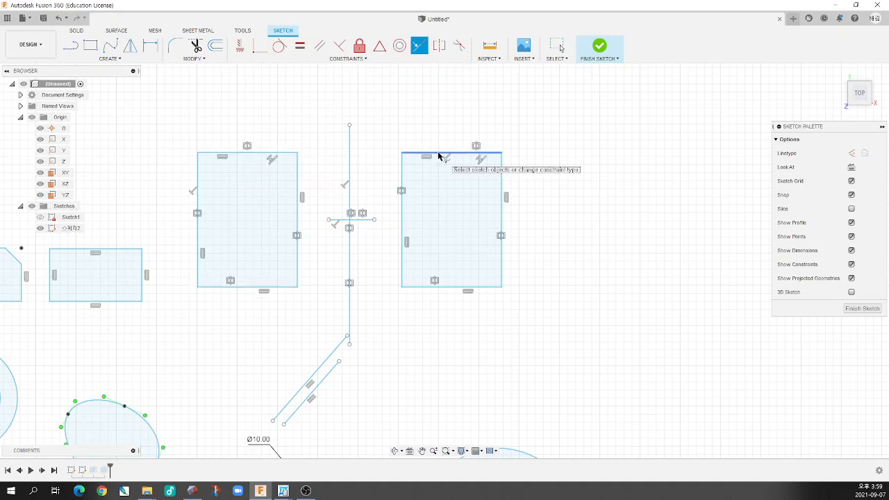
Try a Colinear constraint on the two rectangles' lower edges, and move the right rectangle's lower-left corner upward to test the linked shapes
{"action": "left_click", "coordinate": [295, 287]}
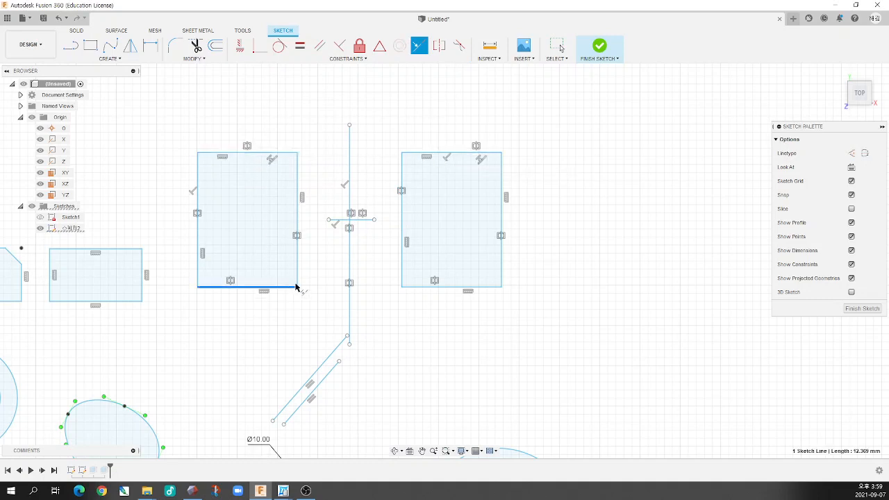
{"action": "left_click", "coordinate": [458, 289]}
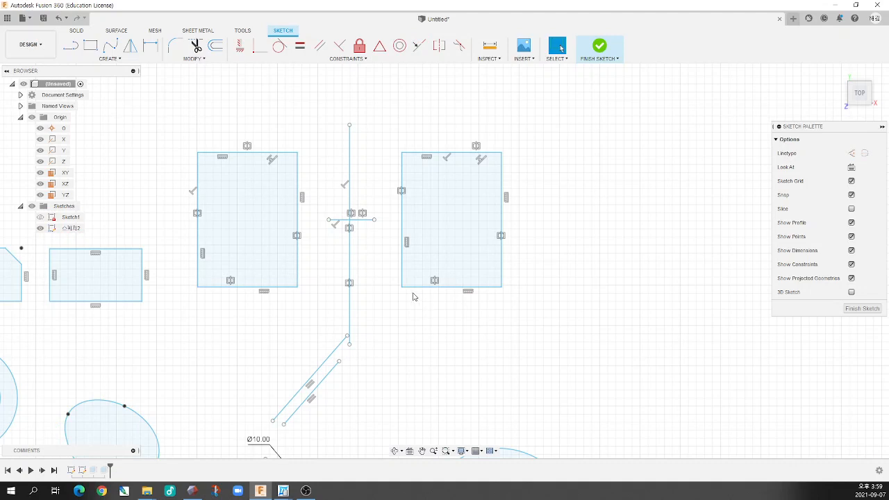
{"action": "mouse_move", "coordinate": [402, 287]}
{"action": "left_mouse_down"}
{"action": "mouse_move", "coordinate": [373, 309]}
{"action": "mouse_move", "coordinate": [445, 257]}
{"action": "mouse_move", "coordinate": [403, 272]}
{"action": "mouse_move", "coordinate": [419, 267]}
{"action": "mouse_move", "coordinate": [409, 296]}
{"action": "mouse_move", "coordinate": [409, 280]}
{"action": "mouse_move", "coordinate": [373, 304]}
{"action": "mouse_move", "coordinate": [401, 271]}
{"action": "left_mouse_up"}
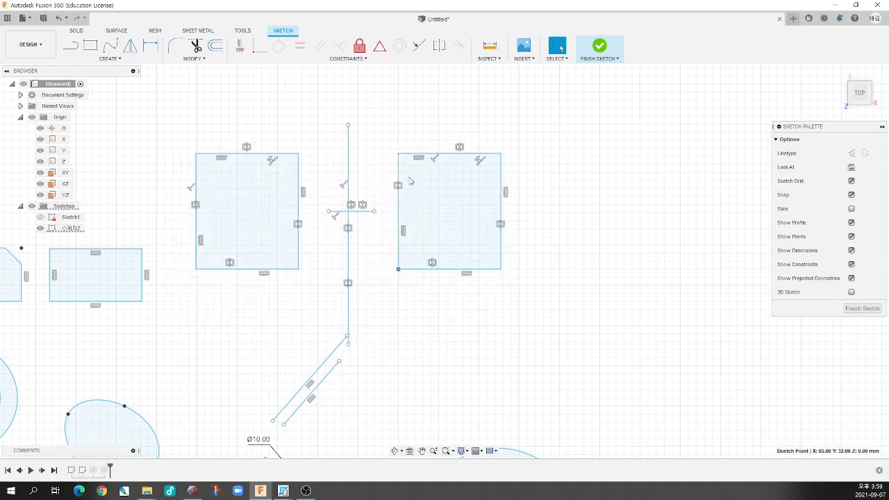
Dimension the horizontal distance from the origin to the vertical symmetry line between the two upright rectangles as 60 mm
{"action": "scroll", "coordinate": [323, 182], "scroll_direction": "down", "scroll_amount": 6}
{"action": "scroll", "coordinate": [451, 312], "scroll_direction": "up", "scroll_amount": 2}
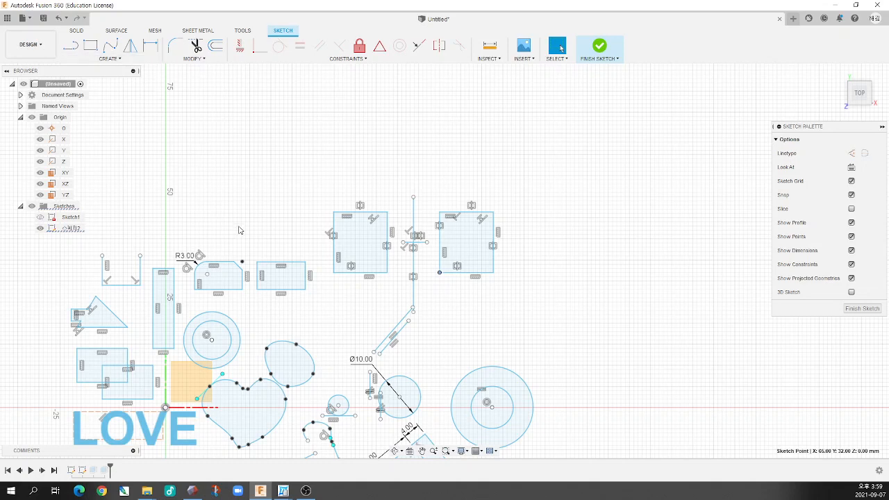
{"action": "key", "text": "r"}
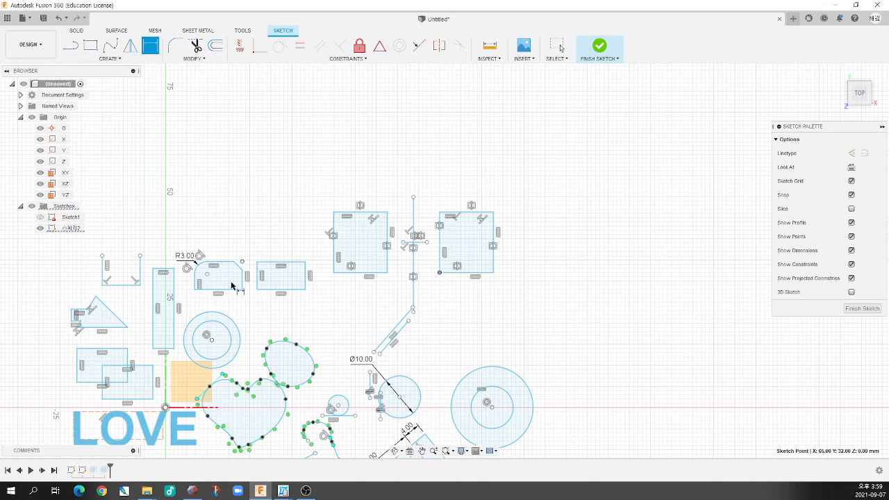
{"action": "left_click", "coordinate": [166, 409]}
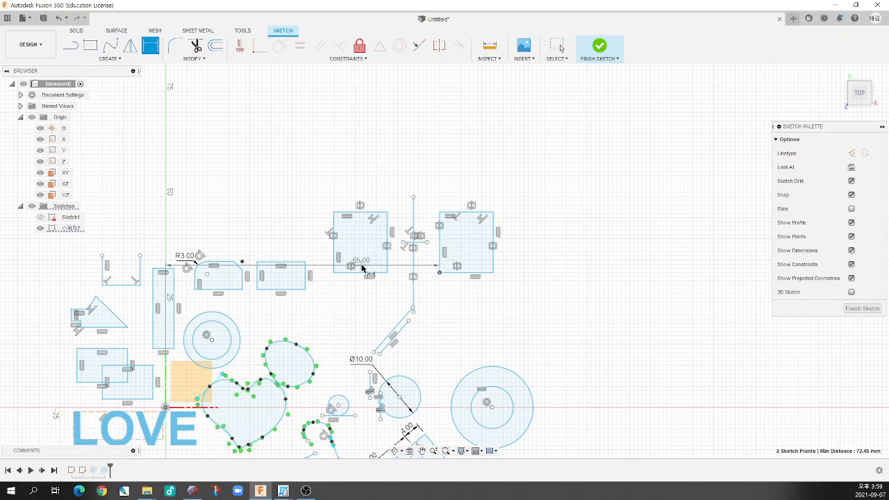
{"action": "left_click", "coordinate": [413, 285]}
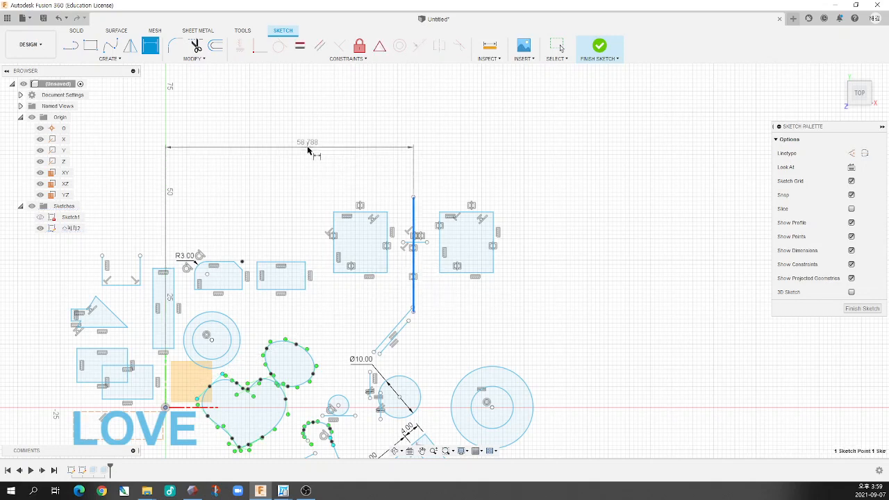
{"action": "left_click", "coordinate": [310, 148]}
{"action": "type", "text": "60"}
{"action": "key", "text": "Return"}
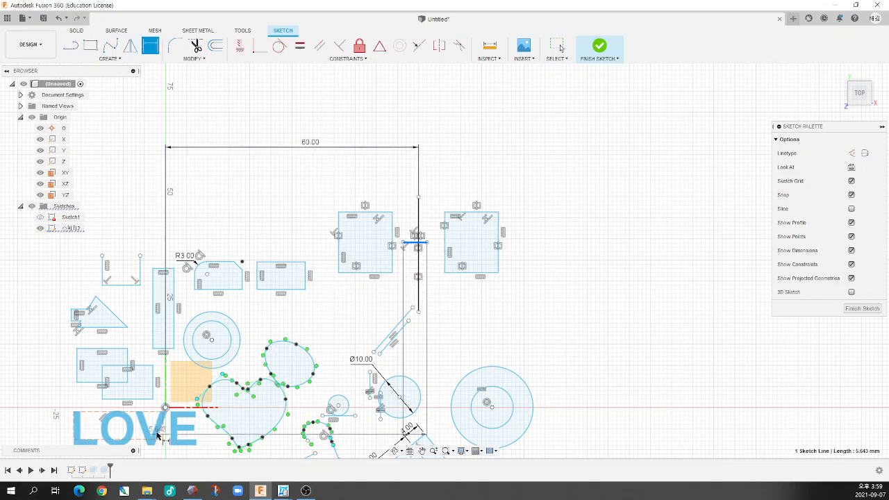
Dimension the vertical distance from the origin to the short horizontal symmetry line as 40 mm
{"action": "left_click", "coordinate": [166, 409]}
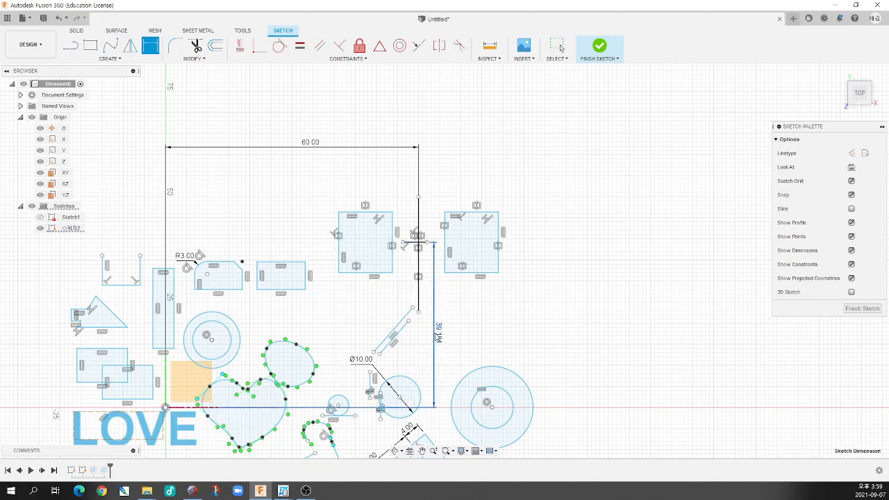
{"action": "left_click", "coordinate": [435, 334]}
{"action": "type", "text": "40"}
{"action": "key", "text": "Return"}
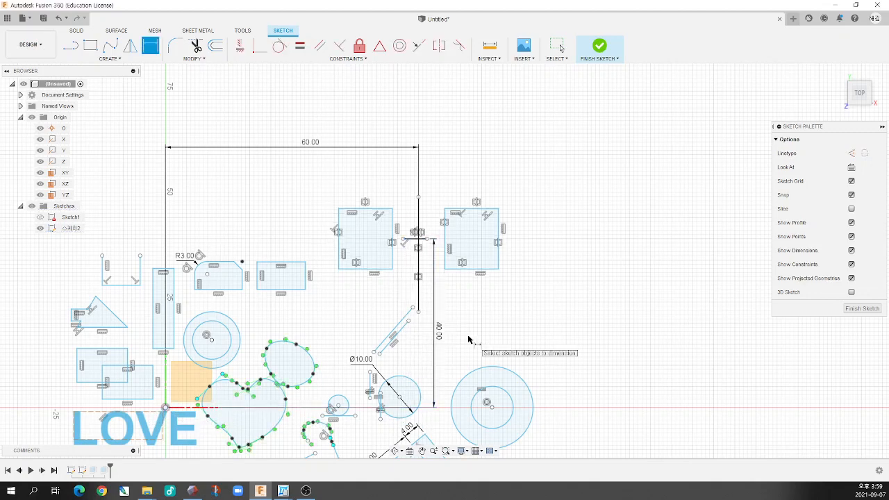
Slide the vertical symmetry line upward and move the right rectangle's lower-right corner down and outward to test the symmetry
{"action": "scroll", "coordinate": [417, 260], "scroll_direction": "up", "scroll_amount": 5}
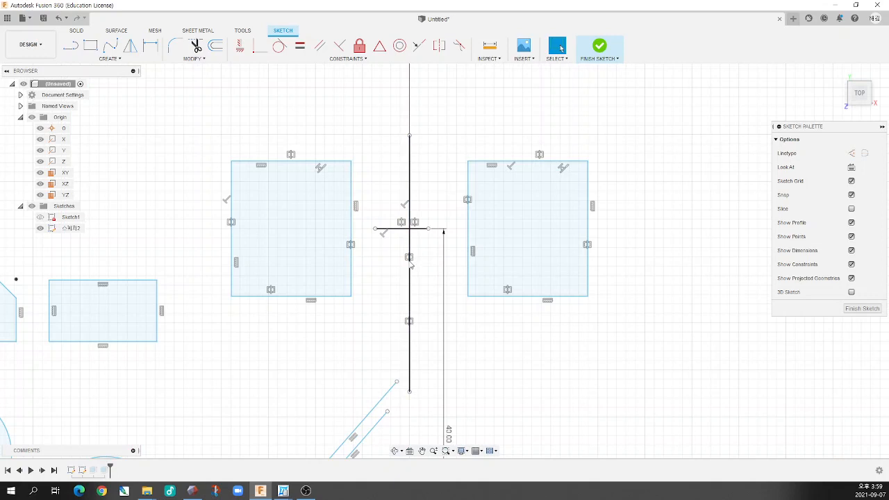
{"action": "left_click", "coordinate": [411, 265]}
{"action": "mouse_move", "coordinate": [411, 265]}
{"action": "left_mouse_down"}
{"action": "mouse_move", "coordinate": [391, 254]}
{"action": "mouse_move", "coordinate": [391, 199]}
{"action": "mouse_move", "coordinate": [410, 235]}
{"action": "left_mouse_up"}
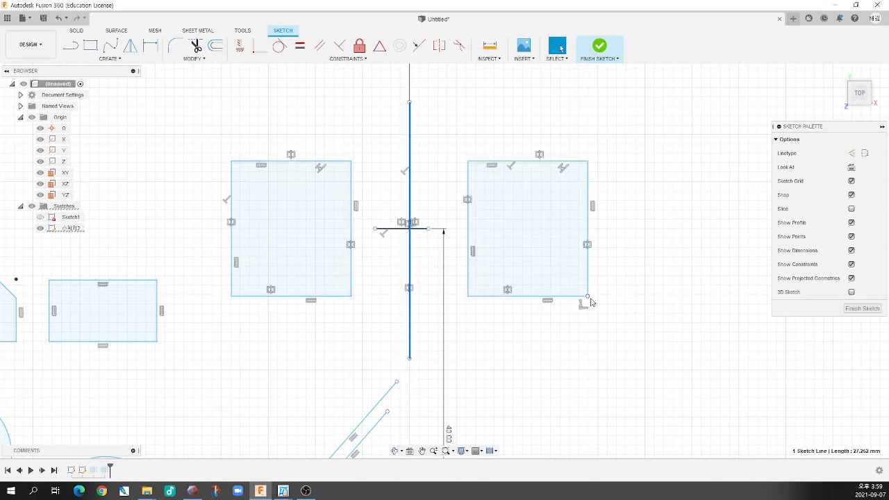
{"action": "left_click_drag", "start_coordinate": [588, 297], "coordinate": [601, 354]}
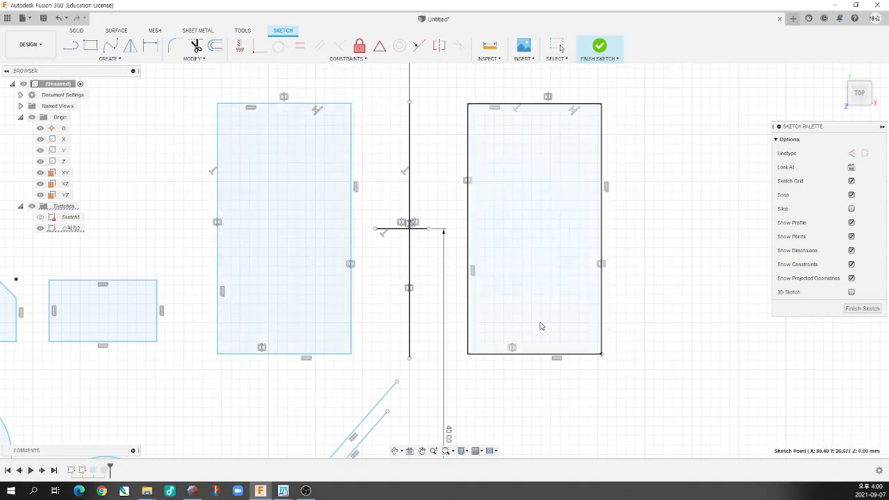
{"action": "scroll", "coordinate": [483, 313], "scroll_direction": "down", "scroll_amount": 5}
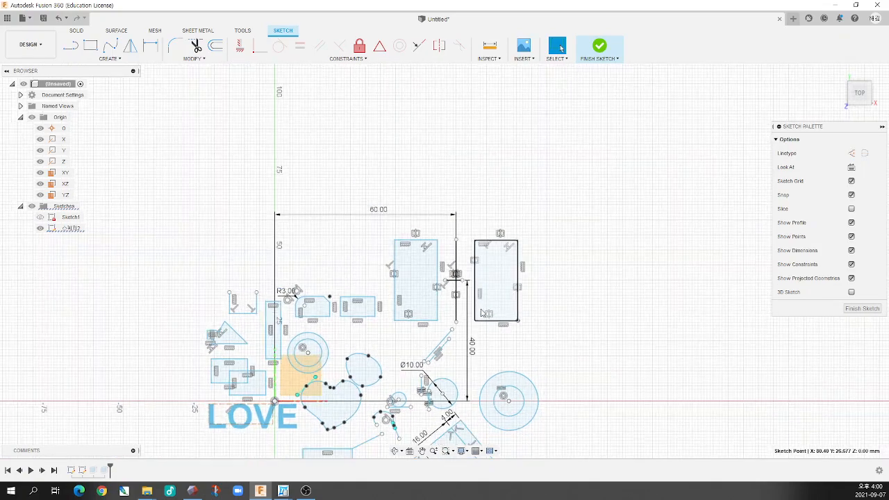
{"action": "scroll", "coordinate": [483, 313], "scroll_direction": "up", "scroll_amount": 2}
{"action": "scroll", "coordinate": [486, 310], "scroll_direction": "down", "scroll_amount": 4}
{"action": "scroll", "coordinate": [489, 307], "scroll_direction": "up", "scroll_amount": 5}
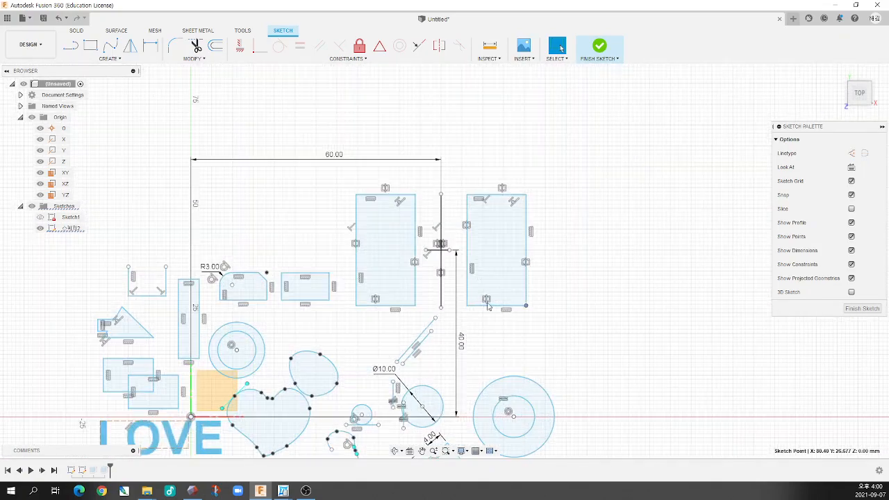
{"action": "scroll", "coordinate": [598, 229], "scroll_direction": "down", "scroll_amount": 4}
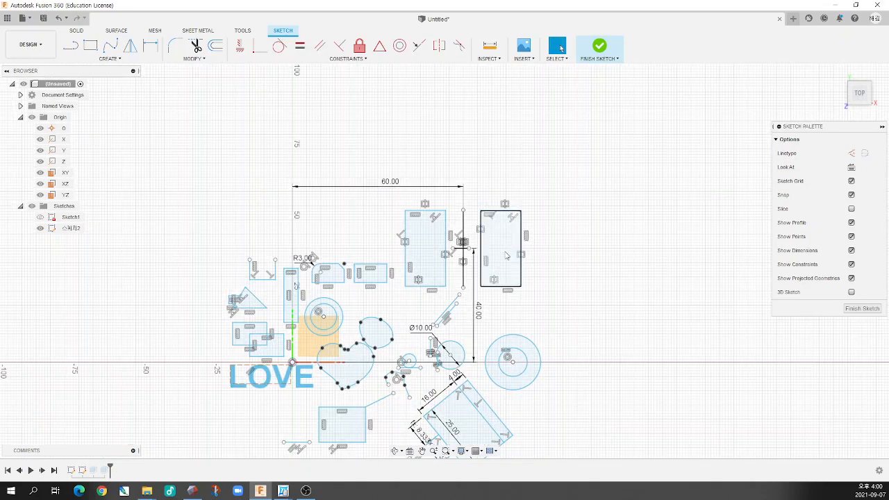
{"action": "scroll", "coordinate": [440, 329], "scroll_direction": "up", "scroll_amount": 5}
{"action": "scroll", "coordinate": [441, 329], "scroll_direction": "down", "scroll_amount": 4}
{"action": "scroll", "coordinate": [412, 370], "scroll_direction": "up", "scroll_amount": 3}
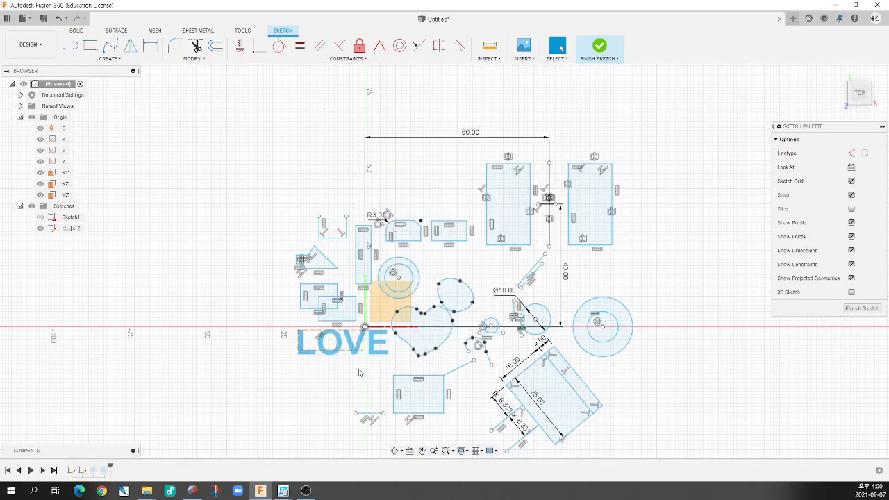
{"action": "scroll", "coordinate": [483, 355], "scroll_direction": "down", "scroll_amount": 3}
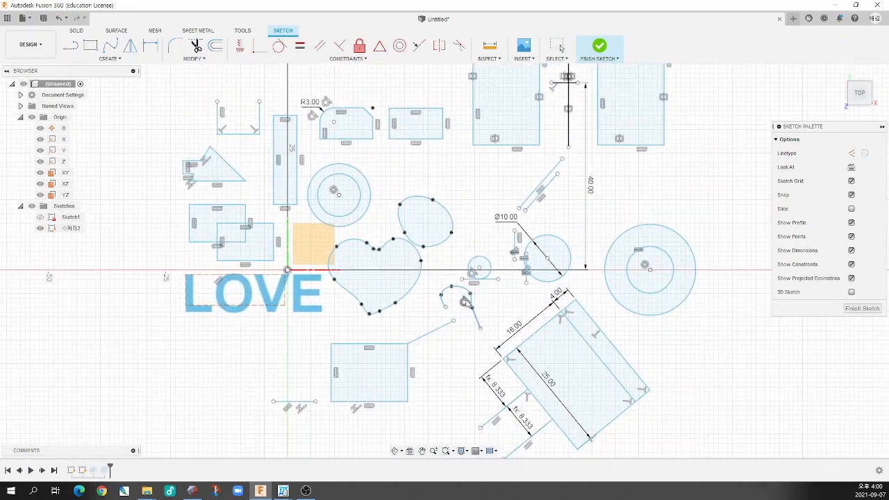
{"action": "scroll", "coordinate": [486, 335], "scroll_direction": "up", "scroll_amount": 3}
{"action": "scroll", "coordinate": [485, 335], "scroll_direction": "up", "scroll_amount": 2}
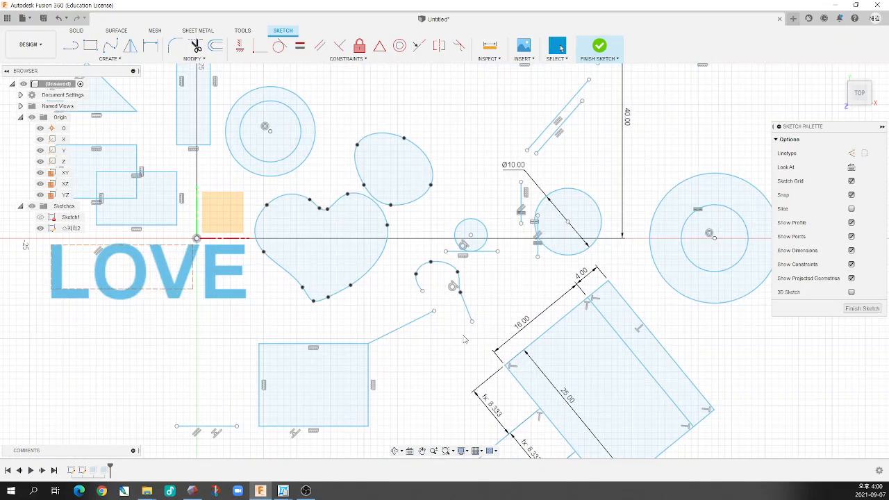
{"action": "scroll", "coordinate": [446, 343], "scroll_direction": "down", "scroll_amount": 4}
{"action": "scroll", "coordinate": [459, 346], "scroll_direction": "up", "scroll_amount": 3}
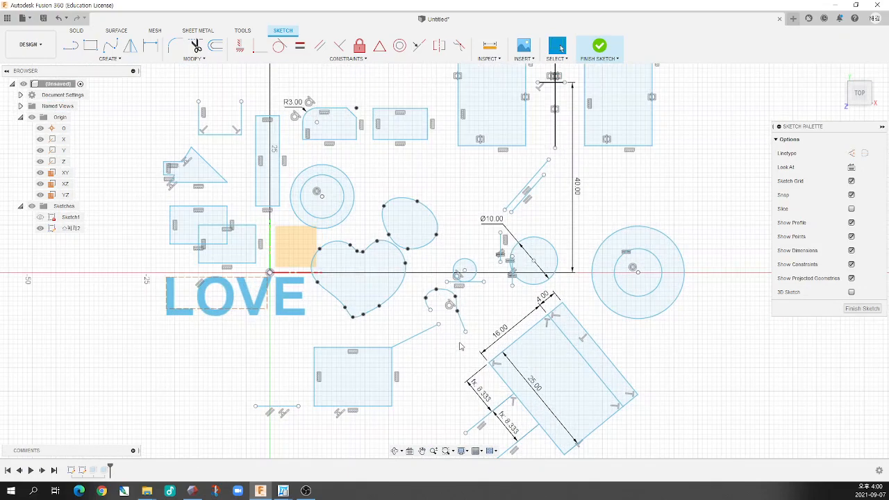
{"action": "scroll", "coordinate": [460, 346], "scroll_direction": "down", "scroll_amount": 2}
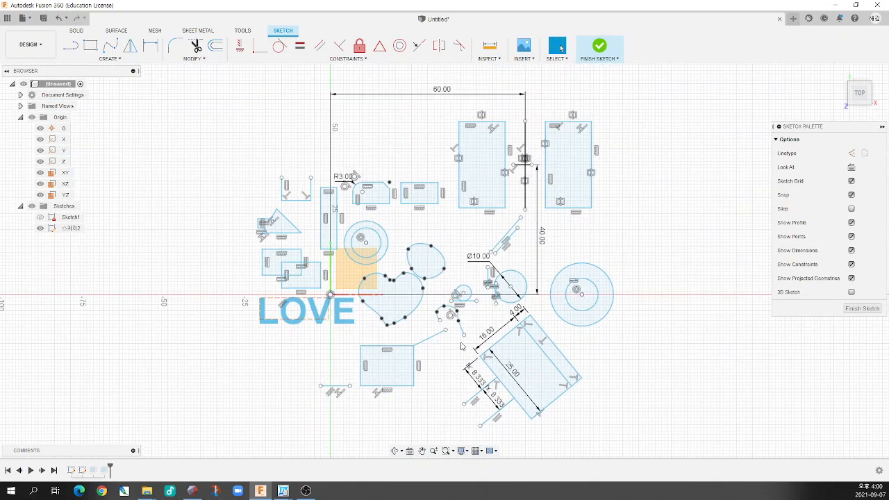
{"action": "scroll", "coordinate": [411, 345], "scroll_direction": "up", "scroll_amount": 2}
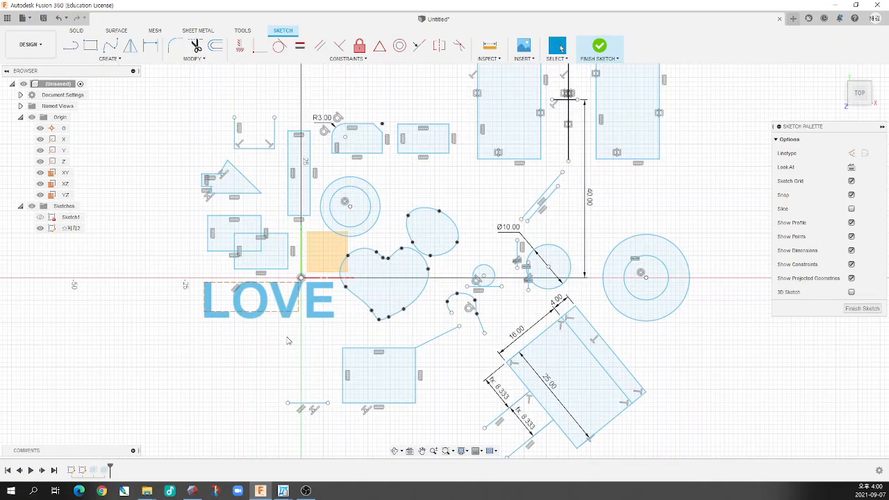
Draw a closed house outline below the LOVE text with a 14 mm base, 8 mm walls and 2 mm eaves, and centre its roof apex
{"action": "scroll", "coordinate": [288, 340], "scroll_direction": "up", "scroll_amount": 1}
{"action": "scroll", "coordinate": [348, 339], "scroll_direction": "down", "scroll_amount": 2}
{"action": "scroll", "coordinate": [356, 340], "scroll_direction": "up", "scroll_amount": 3}
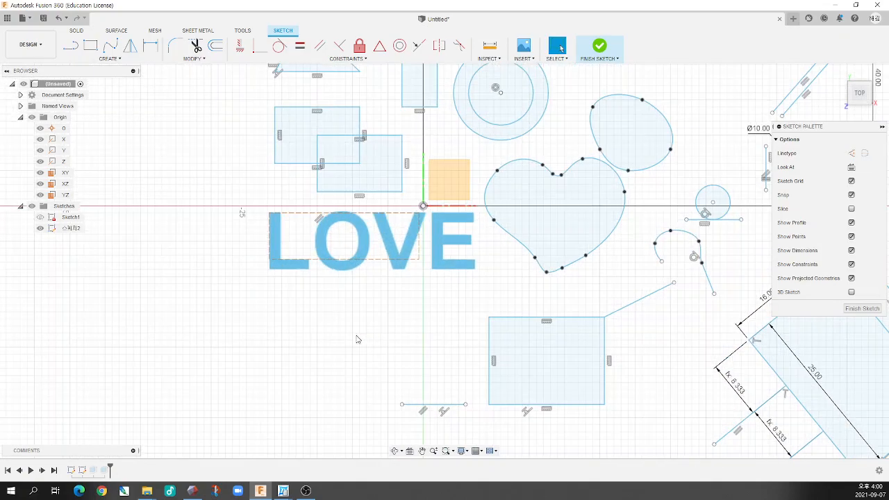
{"action": "scroll", "coordinate": [356, 339], "scroll_direction": "up", "scroll_amount": 1}
{"action": "middle_click_drag", "start_coordinate": [358, 340], "coordinate": [409, 315]}
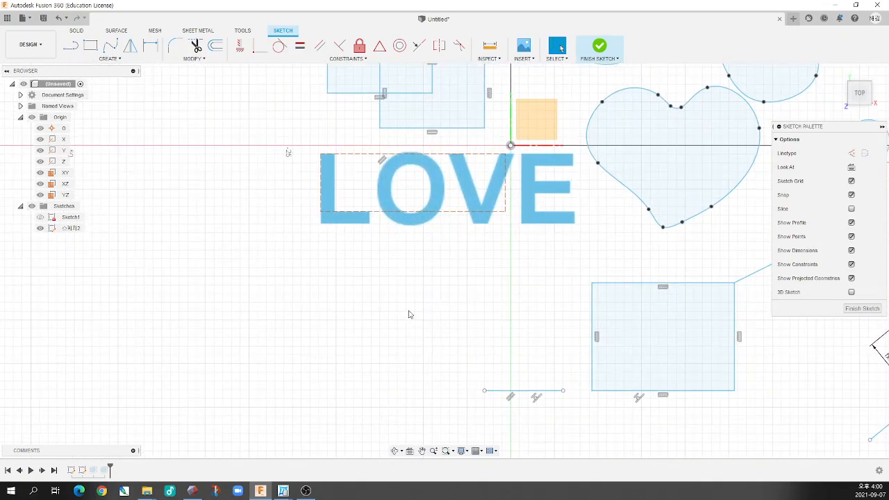
{"action": "left_click", "coordinate": [70, 45]}
{"action": "left_click", "coordinate": [302, 269]}
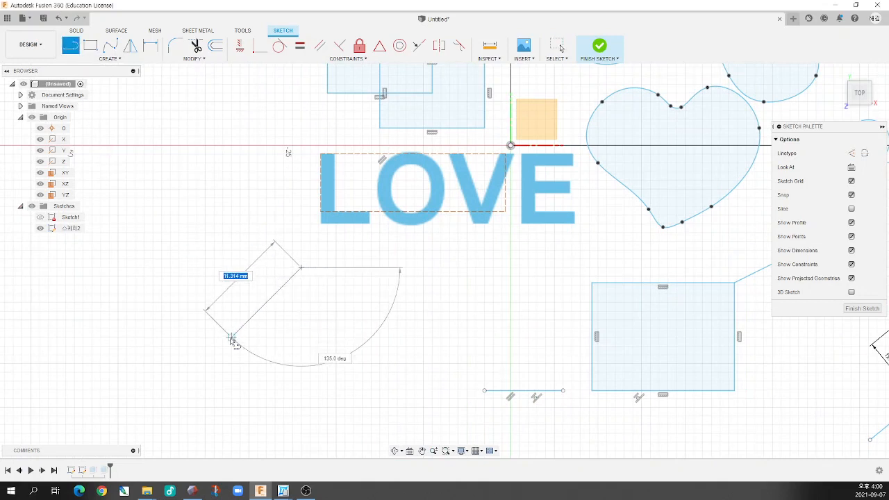
{"action": "left_click", "coordinate": [232, 337]}
{"action": "left_click", "coordinate": [250, 338]}
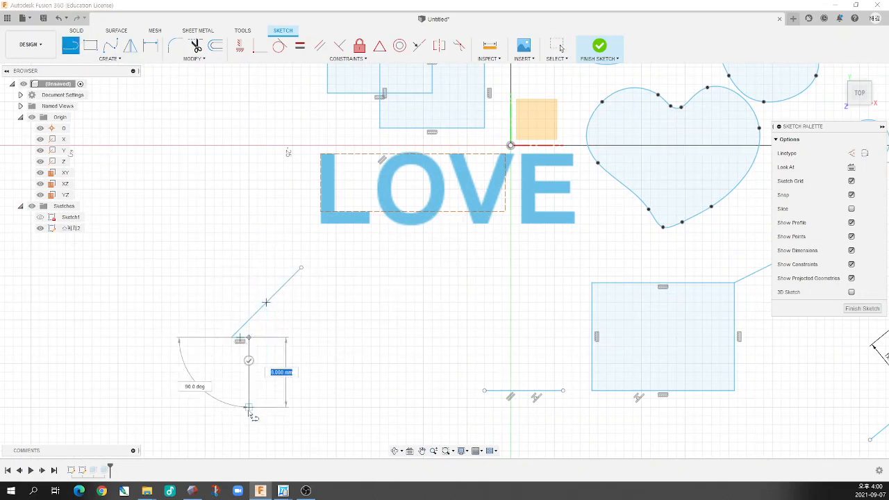
{"action": "left_click", "coordinate": [249, 407]}
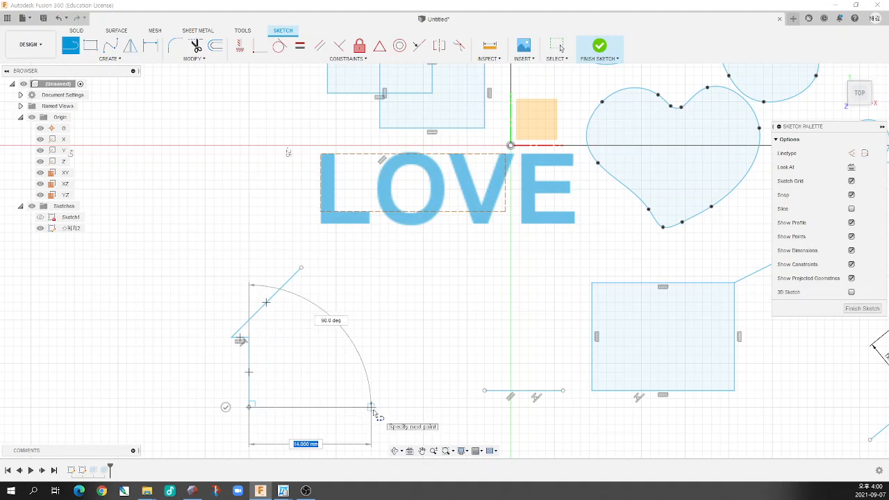
{"action": "left_click", "coordinate": [371, 408]}
{"action": "left_click", "coordinate": [371, 338]}
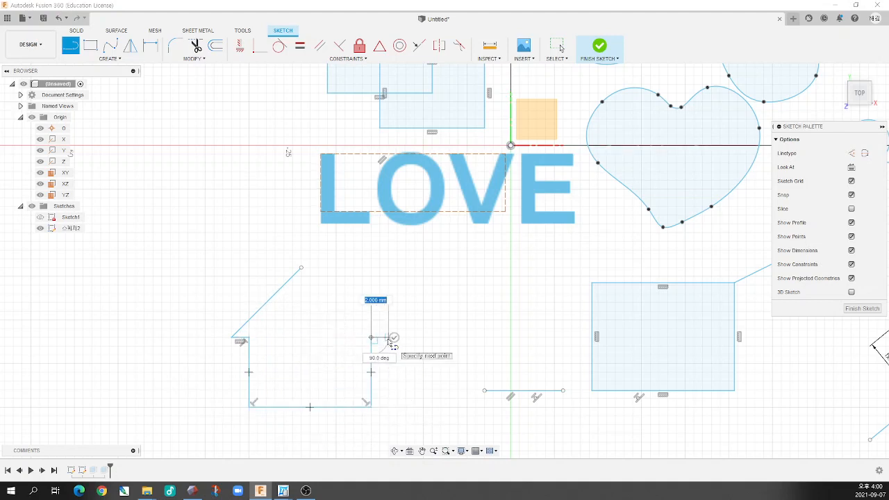
{"action": "left_click", "coordinate": [388, 338]}
{"action": "left_click", "coordinate": [301, 267]}
{"action": "key", "text": "Escape"}
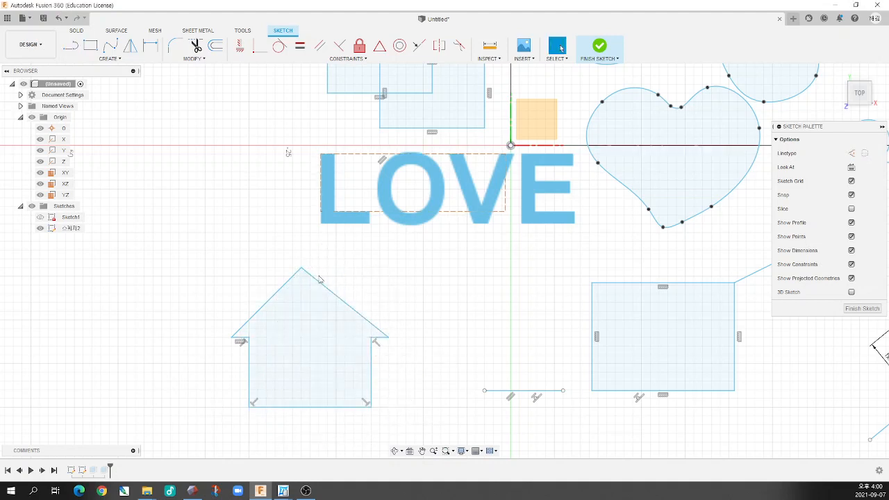
{"action": "left_click_drag", "start_coordinate": [304, 270], "coordinate": [312, 271]}
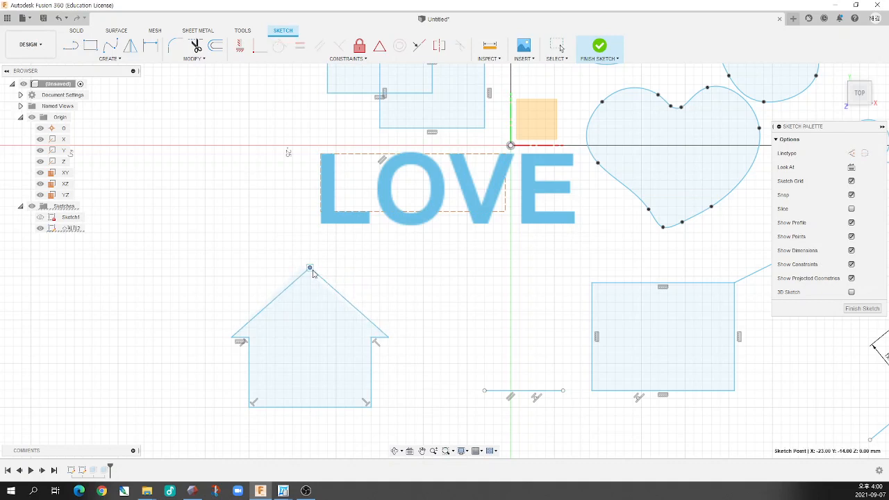
{"action": "left_click", "coordinate": [432, 297]}
Dimension the house's base width and its right wall height, keeping both sizes as drawn
{"action": "scroll", "coordinate": [356, 283], "scroll_direction": "down", "scroll_amount": 3}
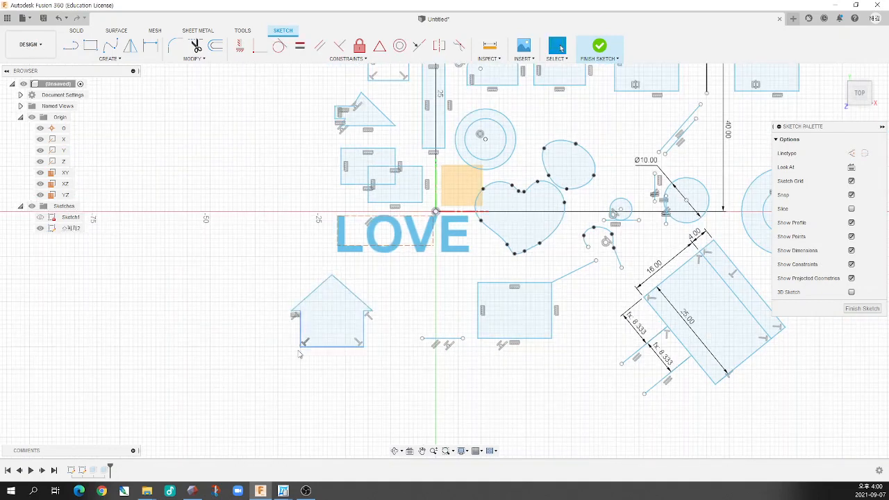
{"action": "scroll", "coordinate": [299, 355], "scroll_direction": "up", "scroll_amount": 5}
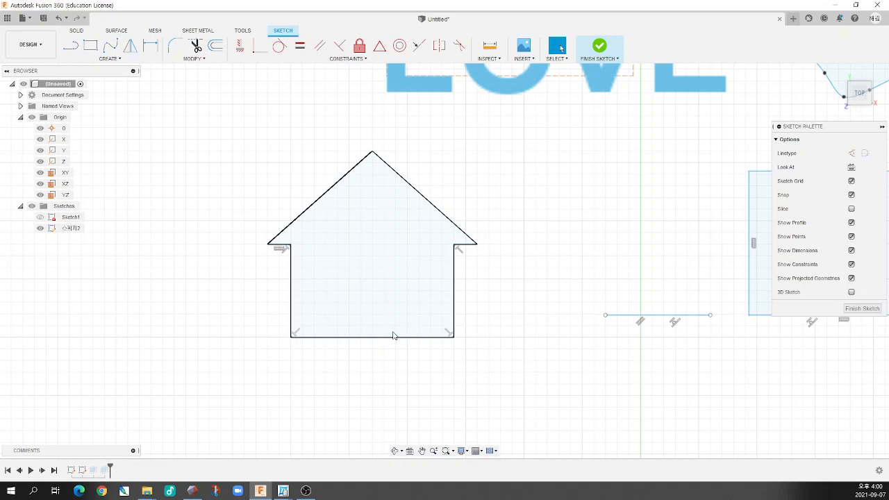
{"action": "middle_click_drag", "start_coordinate": [490, 297], "coordinate": [488, 306]}
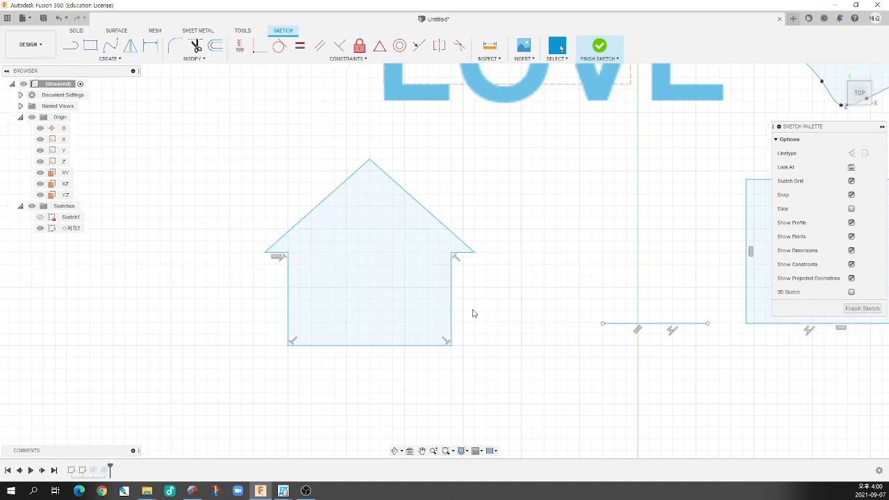
{"action": "key", "text": "d"}
{"action": "left_click", "coordinate": [382, 346]}
{"action": "left_click", "coordinate": [367, 371]}
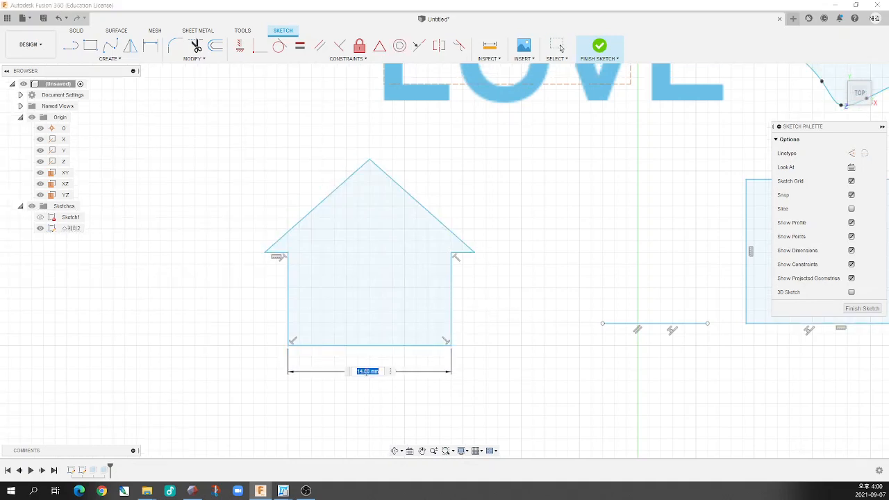
{"action": "key", "text": "Return"}
{"action": "left_click", "coordinate": [453, 325]}
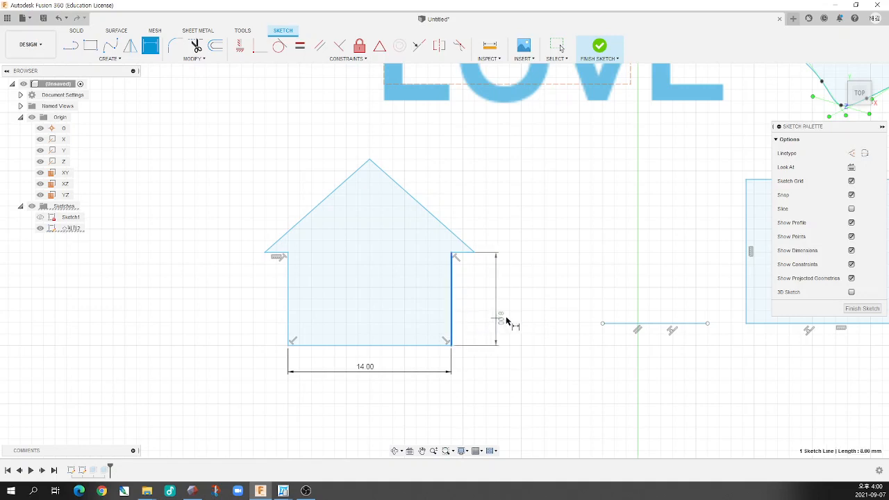
{"action": "left_click", "coordinate": [512, 324]}
{"action": "key", "text": "Return"}
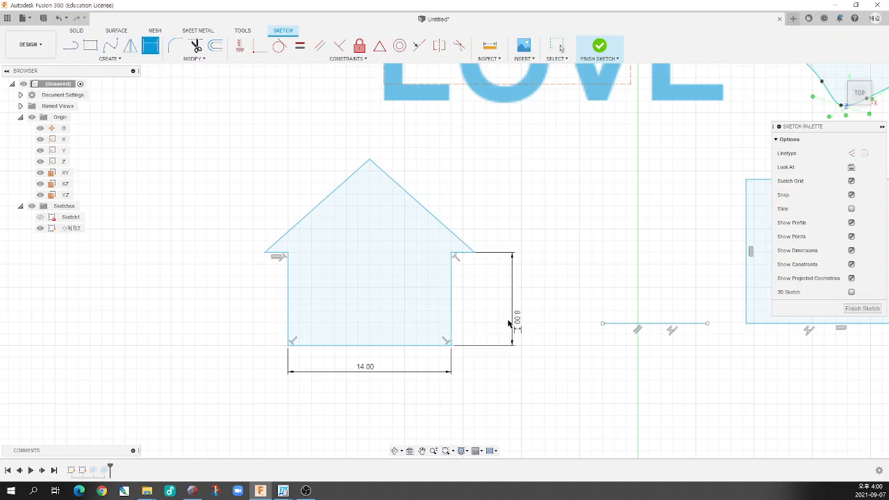
Dimension the vertical distance from the right eave to the roof apex, keeping the size as drawn
{"action": "left_click", "coordinate": [467, 253]}
{"action": "left_click", "coordinate": [370, 160]}
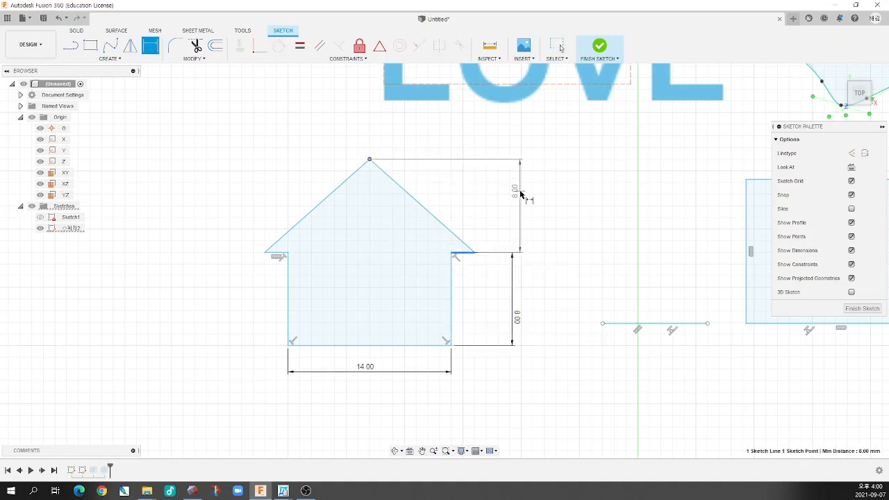
{"action": "left_click", "coordinate": [514, 193]}
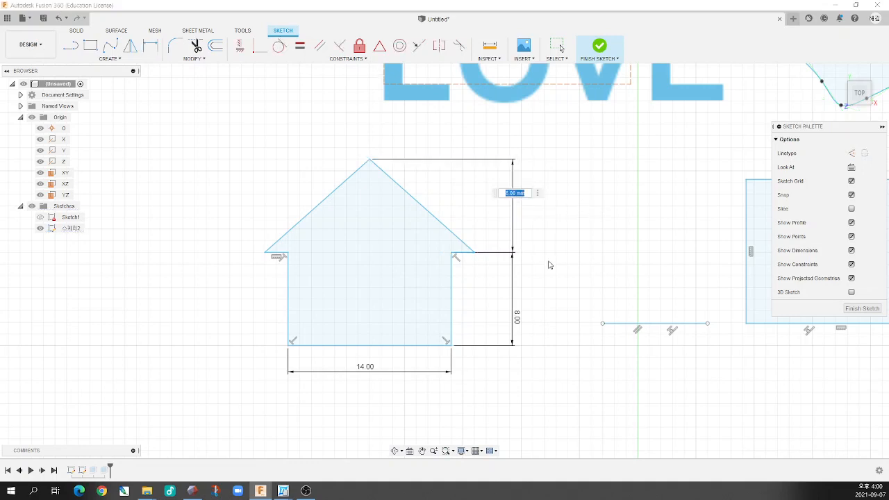
{"action": "key", "text": "Return"}
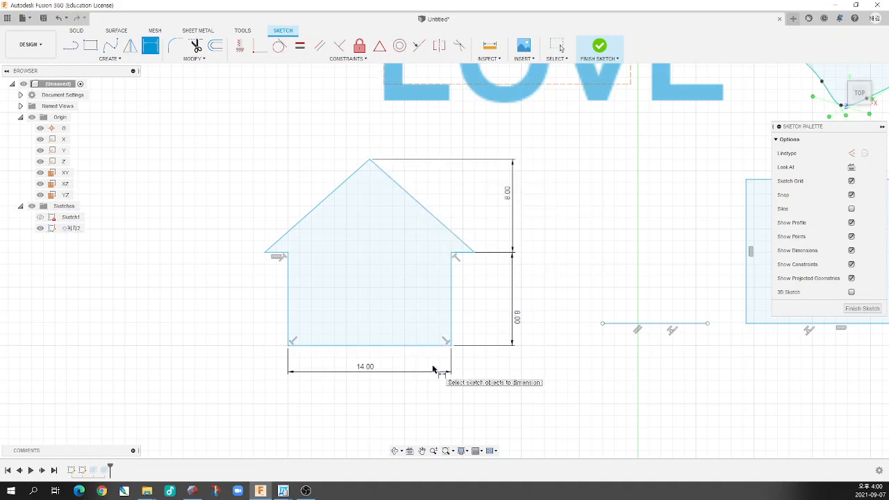
Dimension the lengths of the house's right and left eaves, keeping both sizes as drawn
{"action": "left_click", "coordinate": [464, 257]}
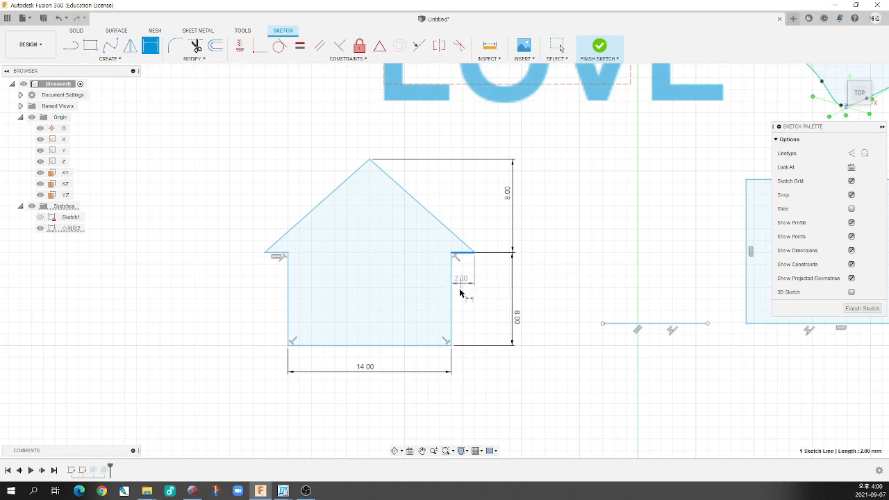
{"action": "left_click", "coordinate": [462, 288]}
{"action": "key", "text": "Return"}
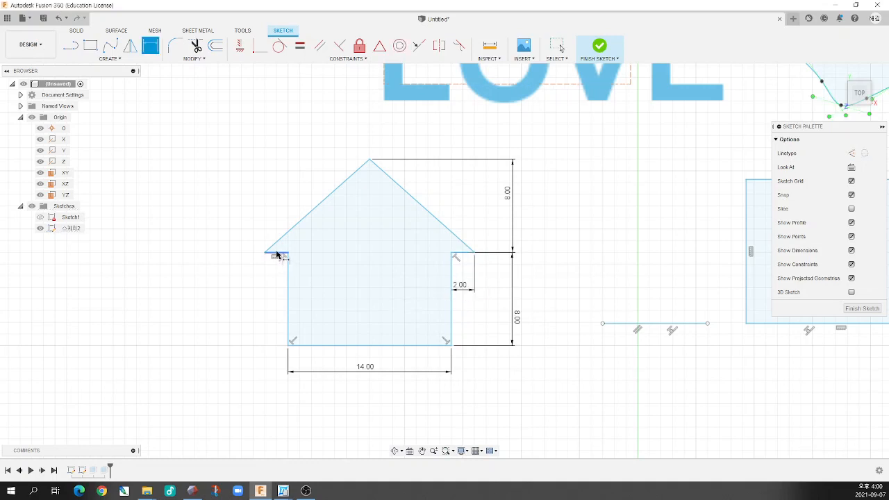
{"action": "left_click", "coordinate": [279, 256]}
{"action": "left_click", "coordinate": [276, 296]}
{"action": "key", "text": "Return"}
Dimension the angle between each eave and its roof slope on both sides, keeping the angles as drawn
{"action": "left_click", "coordinate": [280, 255]}
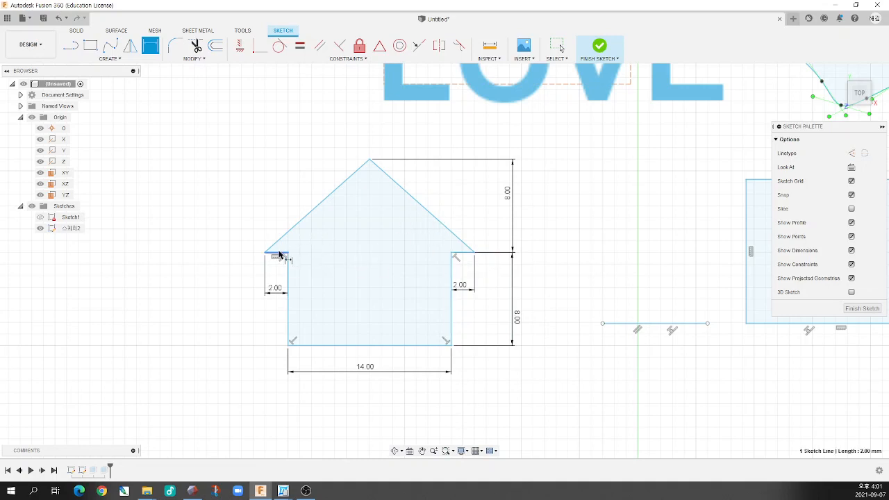
{"action": "left_click", "coordinate": [286, 239]}
{"action": "left_click", "coordinate": [303, 241]}
{"action": "key", "text": "Return"}
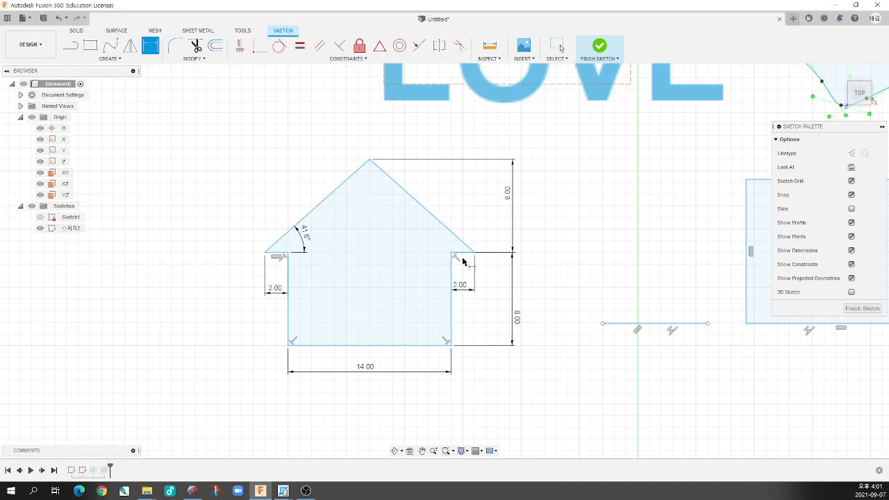
{"action": "left_click", "coordinate": [463, 258]}
{"action": "left_click", "coordinate": [462, 241]}
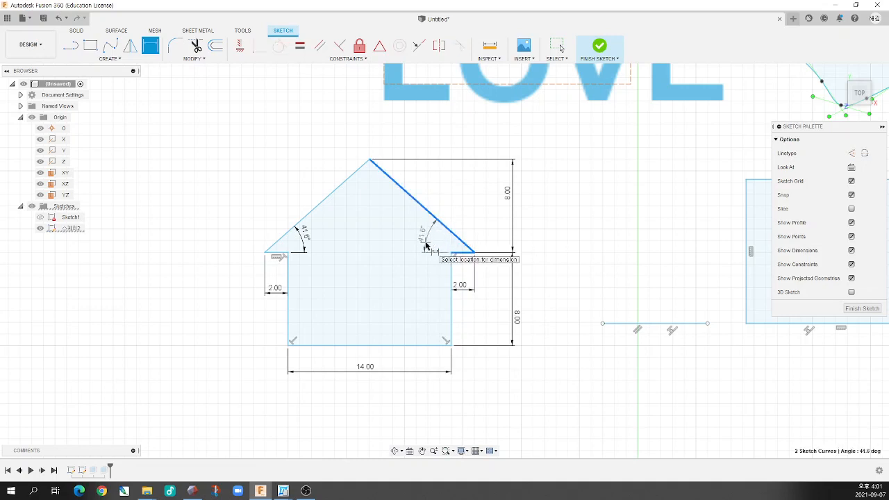
{"action": "left_click", "coordinate": [426, 242]}
{"action": "key", "text": "Return"}
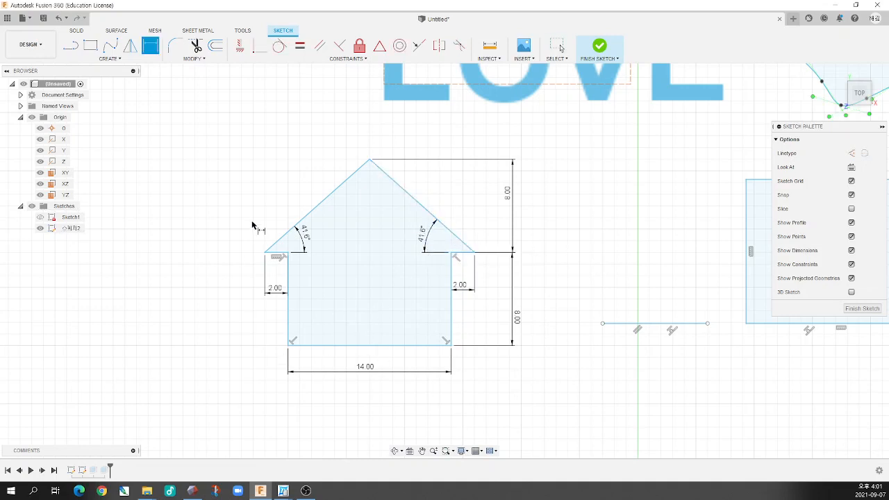
{"action": "key", "text": "Escape"}
Move the dimensioned house around by its right eave tip, roof apex, left eave tip and lower-left corner to test its rigidity
{"action": "mouse_move", "coordinate": [477, 257]}
{"action": "left_mouse_down"}
{"action": "mouse_move", "coordinate": [472, 247]}
{"action": "mouse_move", "coordinate": [485, 243]}
{"action": "mouse_move", "coordinate": [365, 248]}
{"action": "mouse_move", "coordinate": [493, 264]}
{"action": "mouse_move", "coordinate": [392, 224]}
{"action": "mouse_move", "coordinate": [405, 253]}
{"action": "left_mouse_up"}
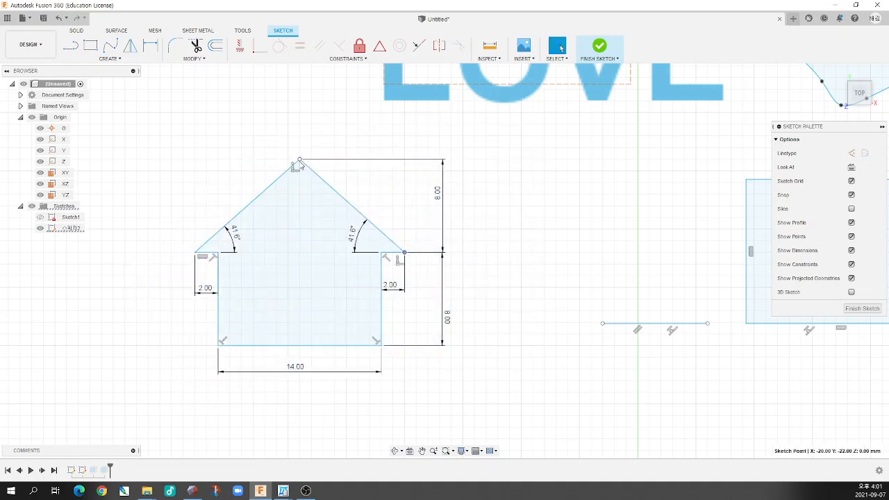
{"action": "left_click_drag", "start_coordinate": [300, 161], "coordinate": [323, 171]}
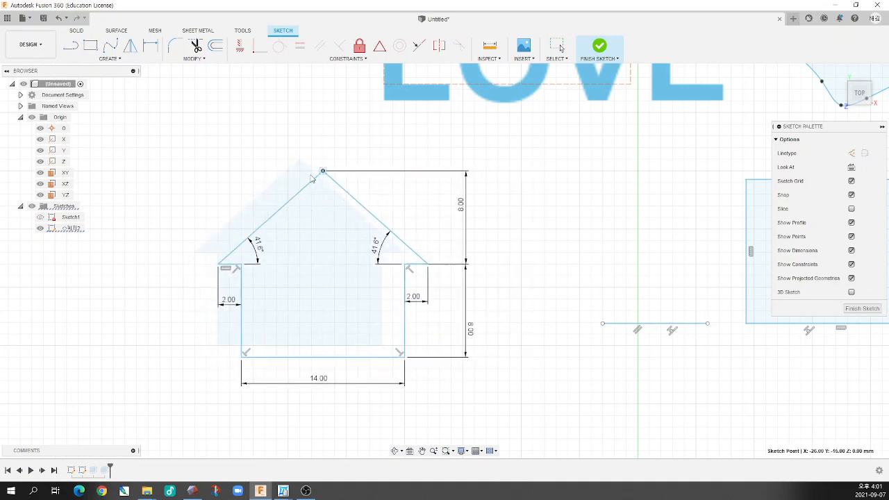
{"action": "left_click_drag", "start_coordinate": [220, 265], "coordinate": [183, 241]}
{"action": "left_click_drag", "start_coordinate": [203, 344], "coordinate": [215, 362]}
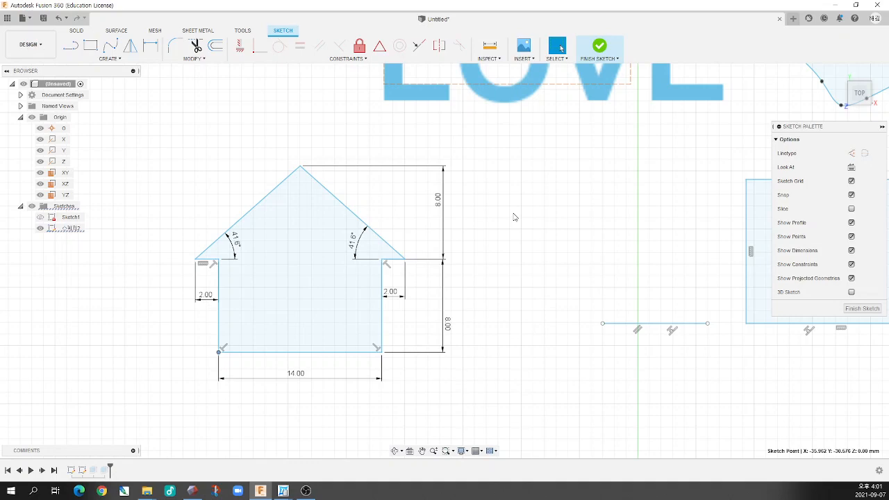
Finish the sketch and extrude the house profile upward as a new body
{"action": "left_click", "coordinate": [600, 47]}
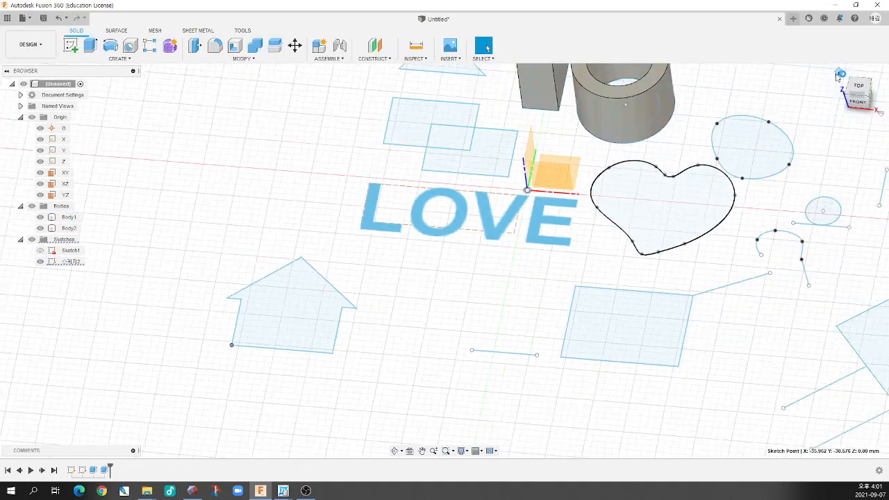
{"action": "scroll", "coordinate": [308, 248], "scroll_direction": "up", "scroll_amount": 6}
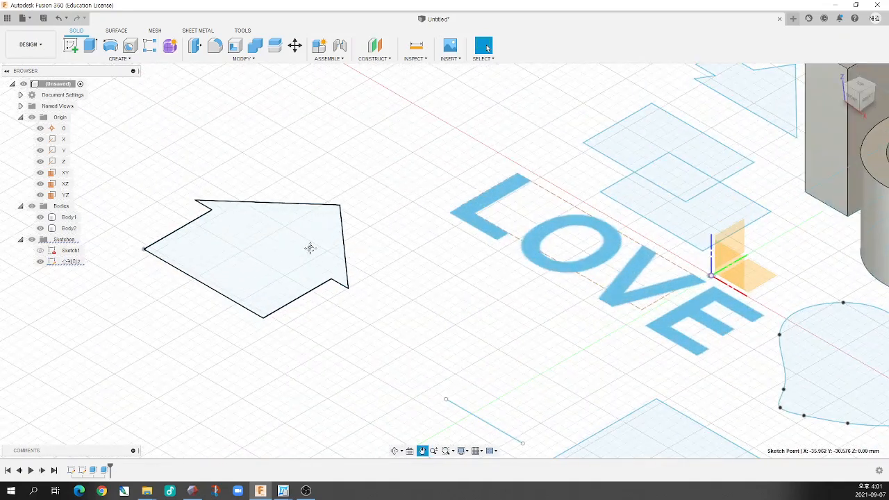
{"action": "left_click", "coordinate": [90, 45]}
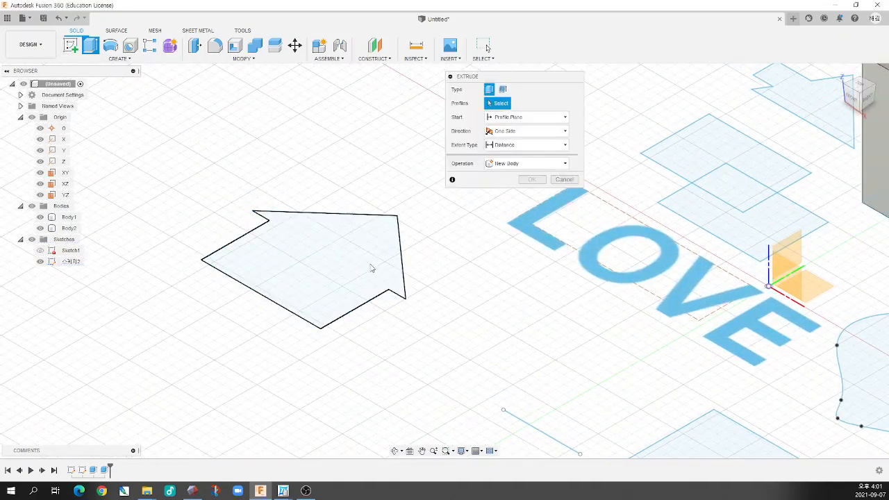
{"action": "left_click", "coordinate": [329, 249]}
{"action": "left_click_drag", "start_coordinate": [327, 191], "coordinate": [326, 135]}
{"action": "key", "text": "Return"}
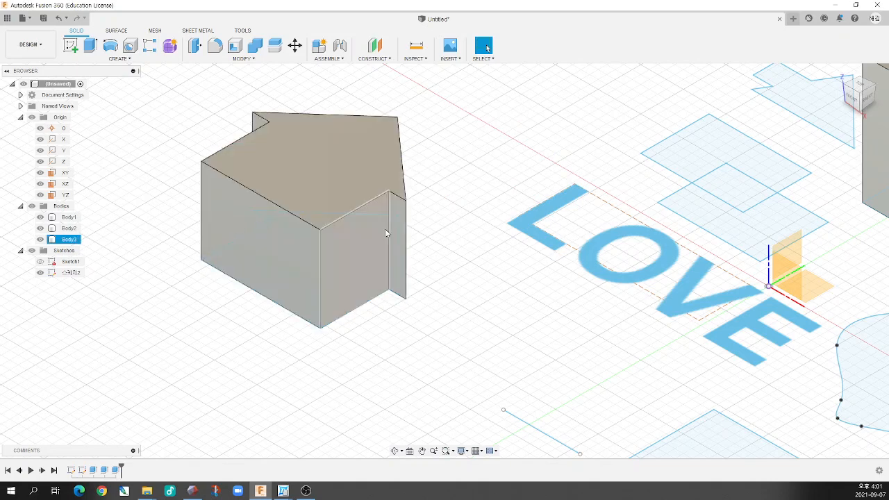
{"action": "left_click", "coordinate": [275, 354]}
Reopen the house sketch and set the right and left roof angles to 45 degrees
{"action": "double_click", "coordinate": [82, 470]}
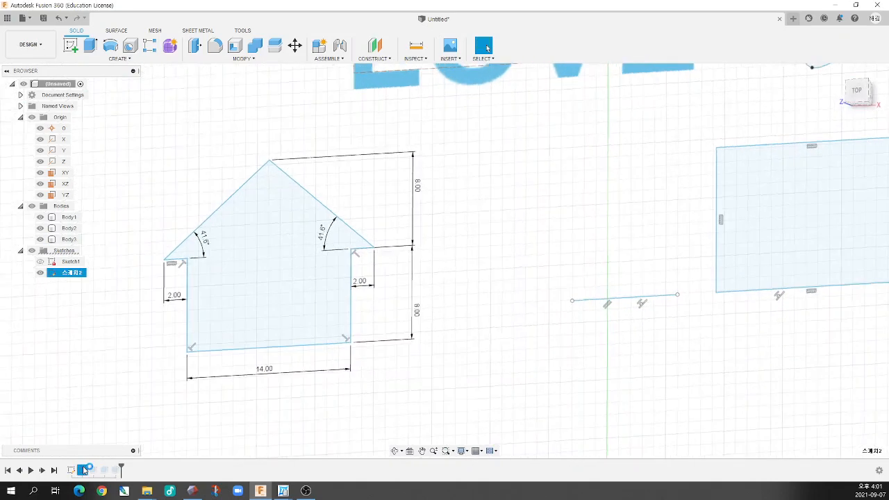
{"action": "scroll", "coordinate": [221, 296], "scroll_direction": "up", "scroll_amount": 4}
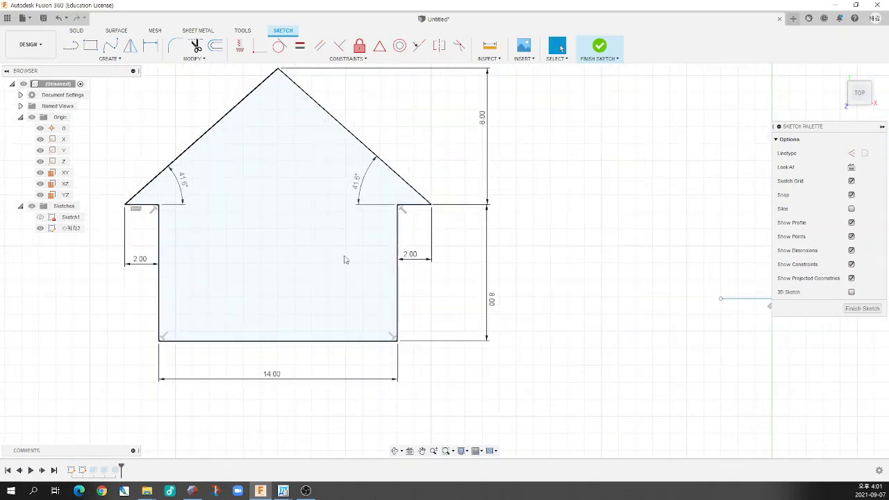
{"action": "double_click", "coordinate": [357, 190]}
{"action": "type", "text": "4"}
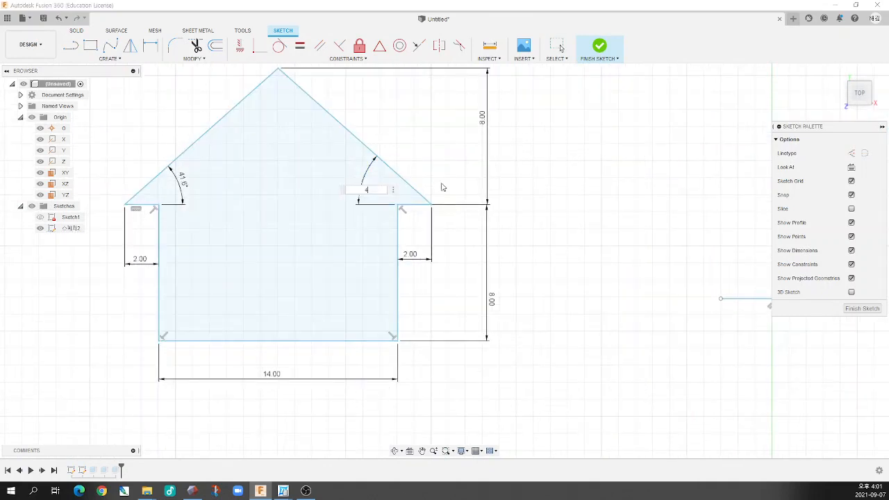
{"action": "type", "text": "5"}
{"action": "key", "text": "Return"}
{"action": "double_click", "coordinate": [174, 201]}
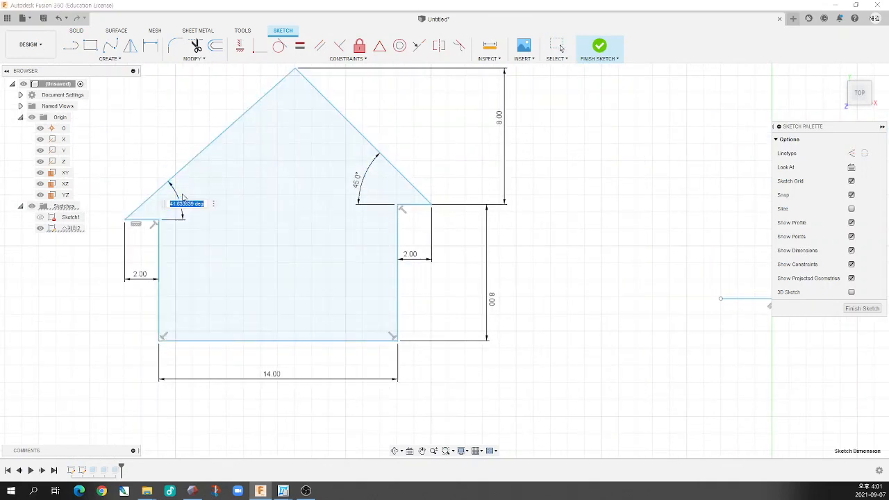
{"action": "type", "text": "45"}
{"action": "key", "text": "Return"}
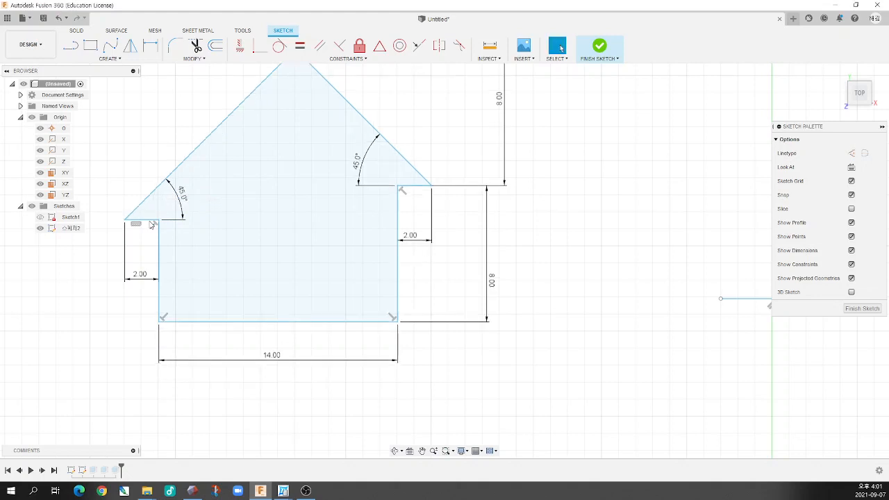
Try to make the left and right eaves collinear
{"action": "left_click", "coordinate": [347, 59]}
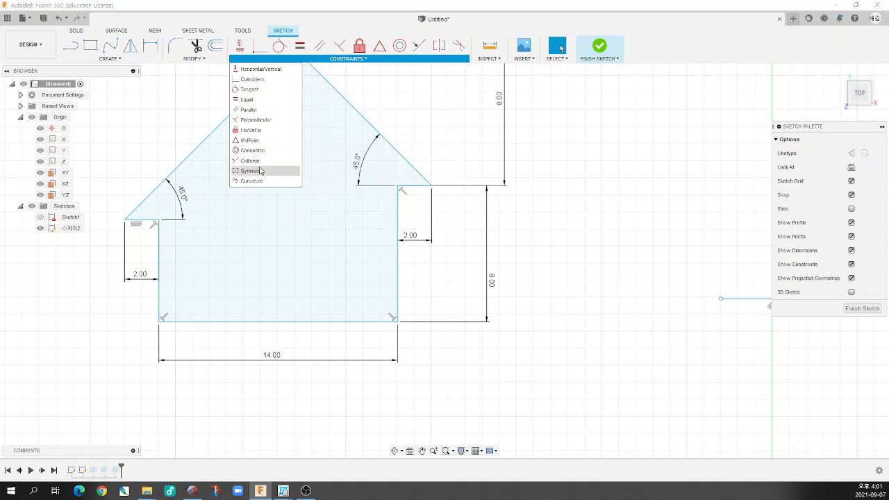
{"action": "left_click", "coordinate": [251, 161]}
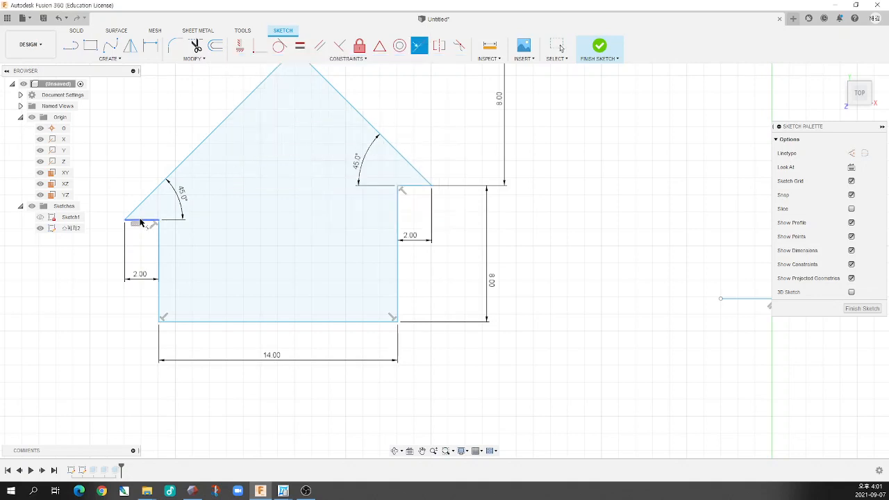
{"action": "left_click", "coordinate": [140, 222]}
{"action": "left_click", "coordinate": [413, 189]}
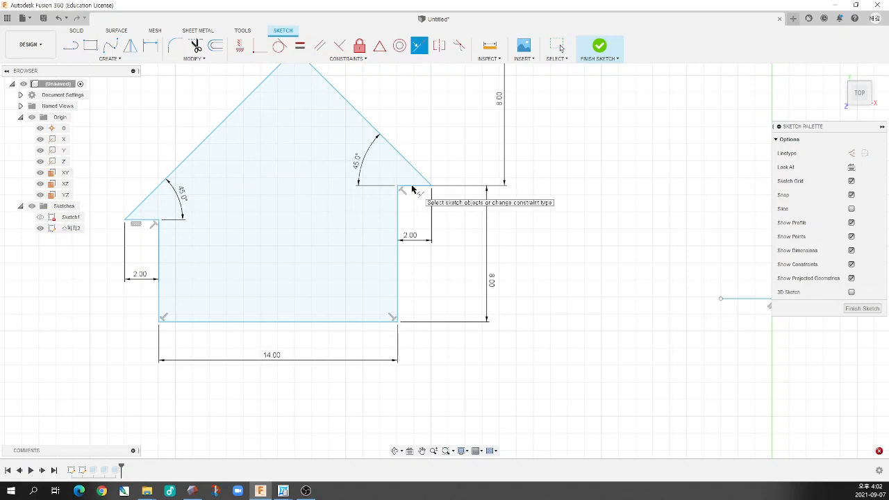
{"action": "key", "text": "Escape"}
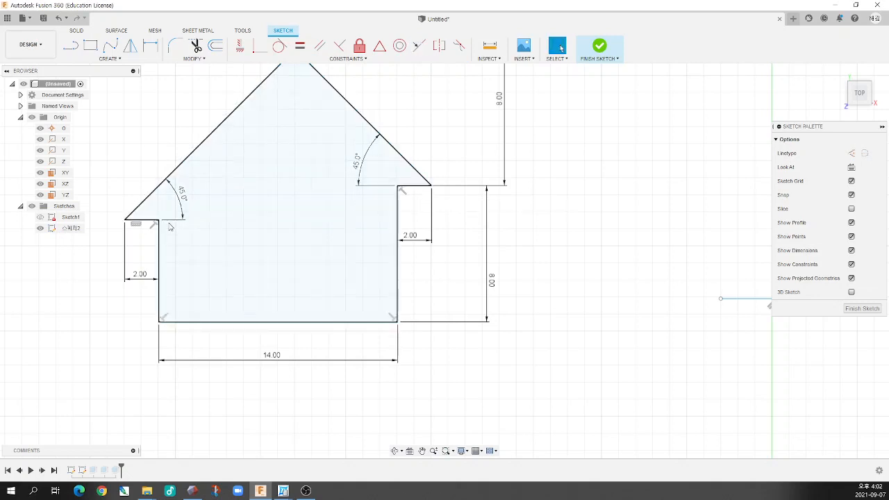
Shift the house down by its left eave and try to dimension the left wall's height
{"action": "mouse_move", "coordinate": [159, 222]}
{"action": "left_mouse_down"}
{"action": "mouse_move", "coordinate": [172, 230]}
{"action": "mouse_move", "coordinate": [135, 198]}
{"action": "mouse_move", "coordinate": [134, 260]}
{"action": "left_mouse_up"}
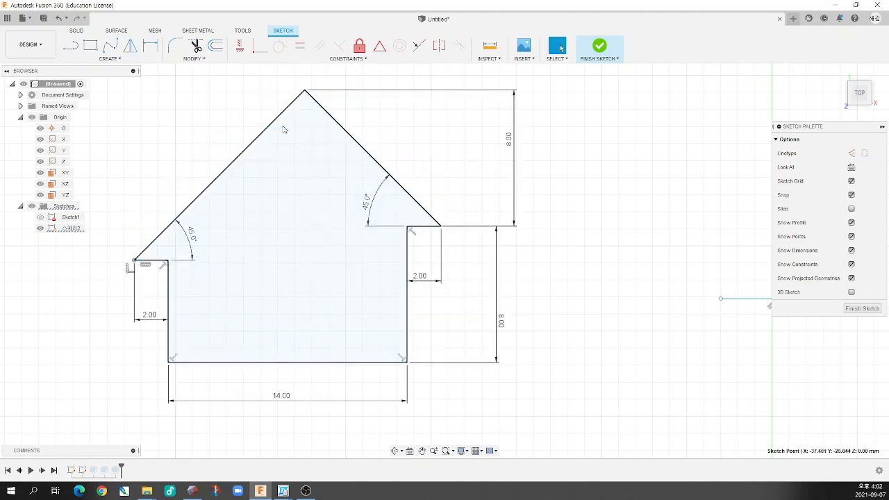
{"action": "key", "text": "d"}
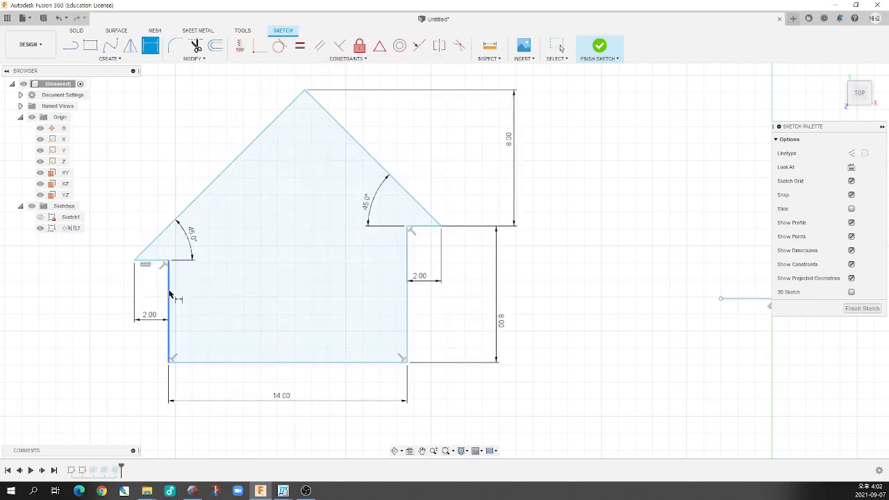
{"action": "left_click", "coordinate": [170, 295]}
{"action": "left_click", "coordinate": [103, 305]}
{"action": "key", "text": "Escape"}
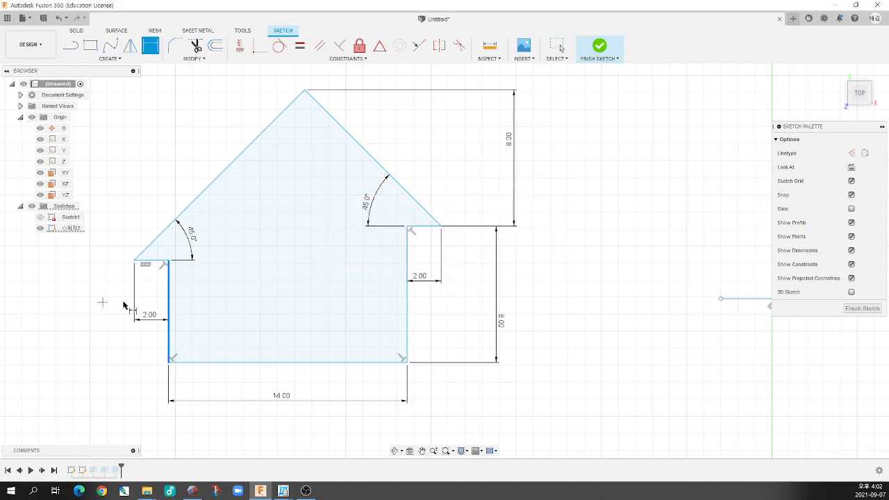
{"action": "key", "text": "Escape"}
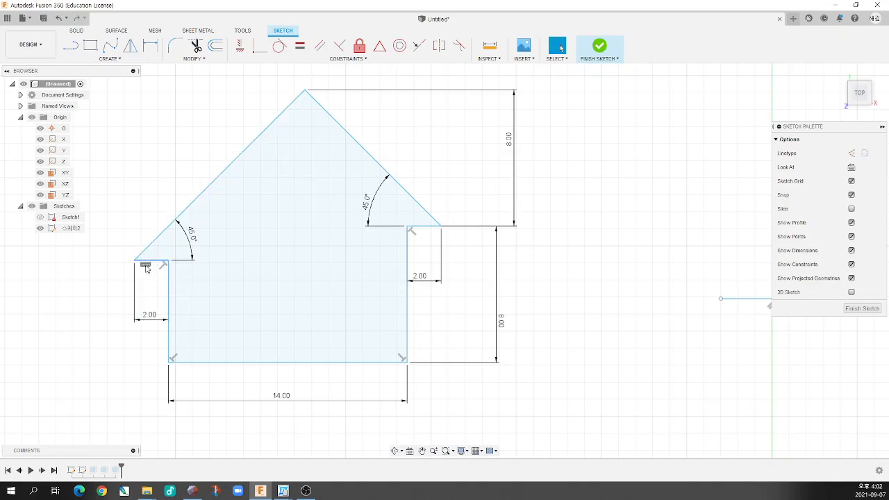
Delete the horizontal constraint from the left eave and shift the house slightly by its left eave tip
{"action": "scroll", "coordinate": [146, 269], "scroll_direction": "down", "scroll_amount": 5}
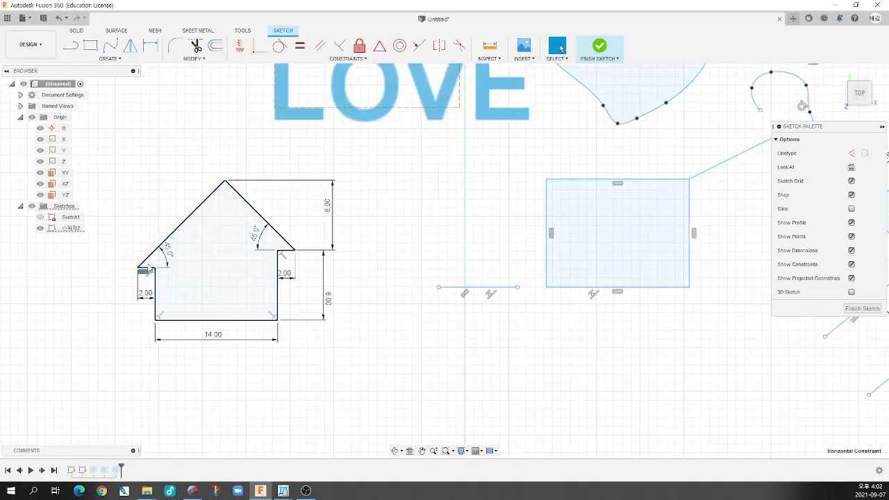
{"action": "scroll", "coordinate": [528, 275], "scroll_direction": "down", "scroll_amount": 4}
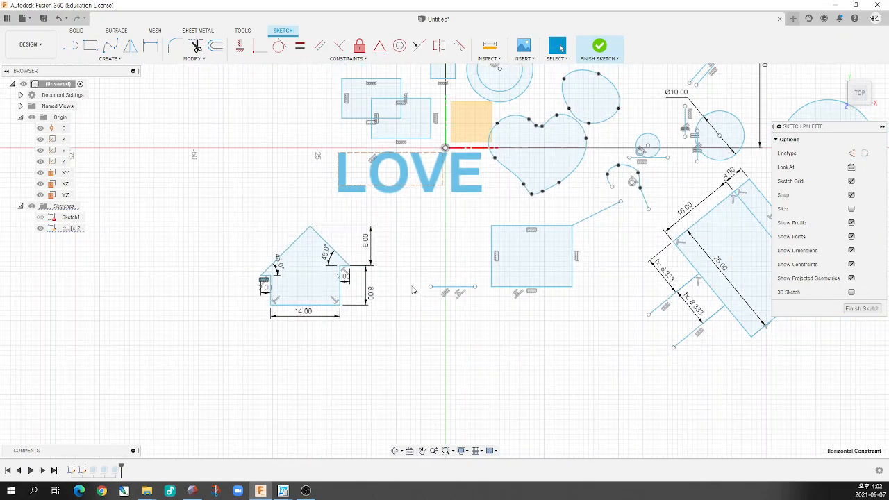
{"action": "scroll", "coordinate": [543, 284], "scroll_direction": "down", "scroll_amount": 3}
{"action": "scroll", "coordinate": [629, 282], "scroll_direction": "up", "scroll_amount": 4}
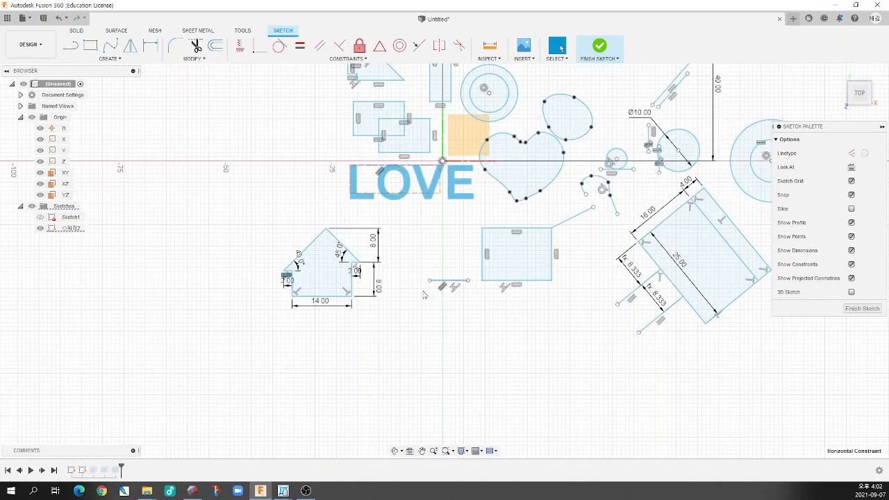
{"action": "scroll", "coordinate": [254, 271], "scroll_direction": "up", "scroll_amount": 5}
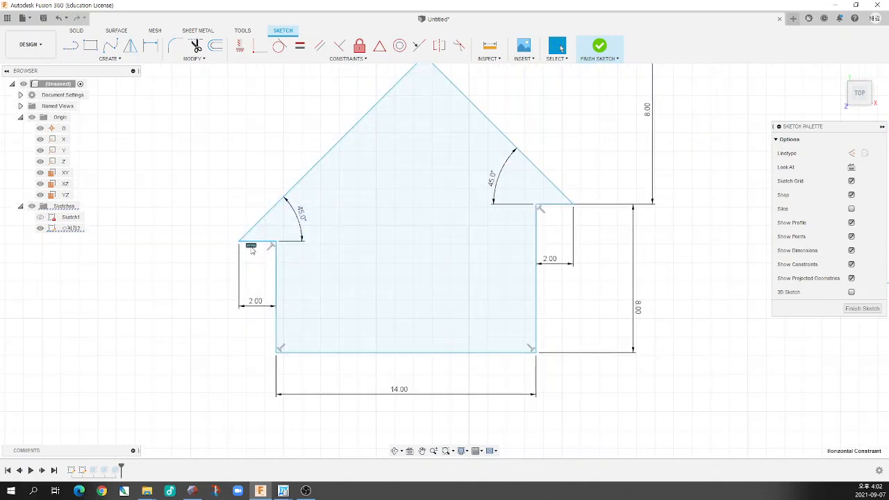
{"action": "scroll", "coordinate": [243, 227], "scroll_direction": "down", "scroll_amount": 4}
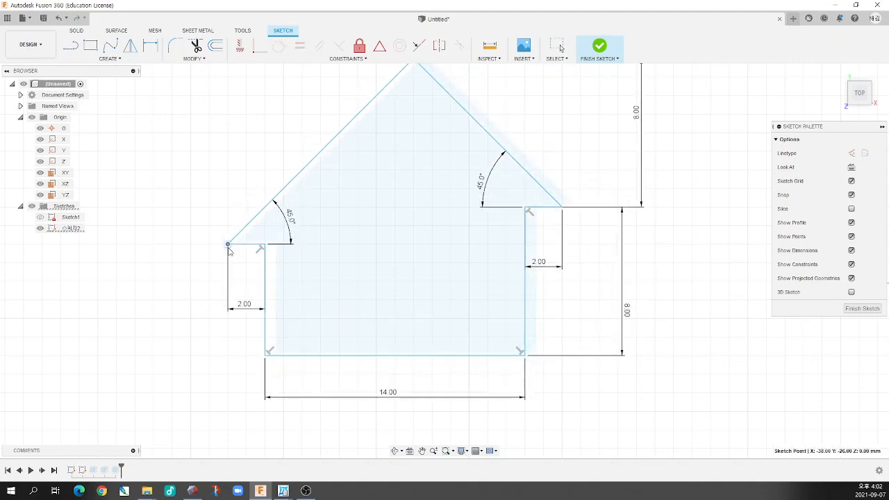
{"action": "scroll", "coordinate": [348, 266], "scroll_direction": "up", "scroll_amount": 2}
{"action": "scroll", "coordinate": [348, 266], "scroll_direction": "down", "scroll_amount": 5}
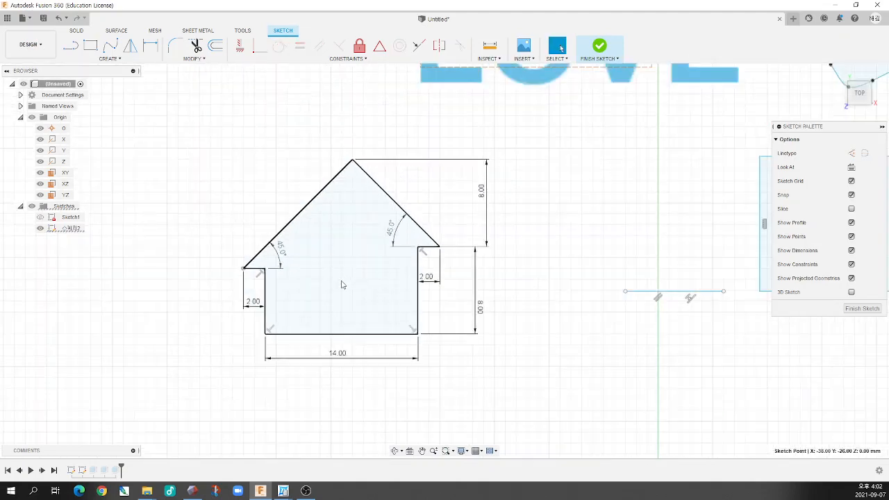
Shift the house outline slightly up and to the right by its left eave tip
{"action": "scroll", "coordinate": [339, 295], "scroll_direction": "up", "scroll_amount": 3}
{"action": "scroll", "coordinate": [338, 294], "scroll_direction": "down", "scroll_amount": 2}
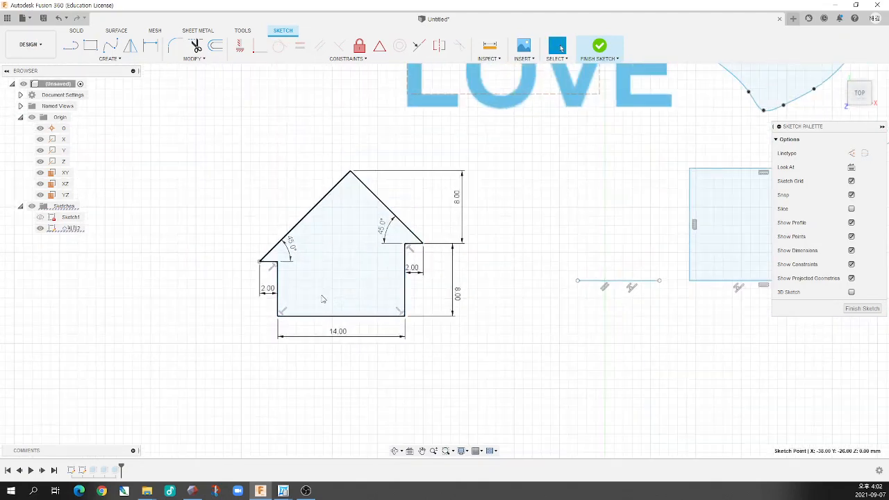
{"action": "scroll", "coordinate": [319, 298], "scroll_direction": "up", "scroll_amount": 4}
{"action": "middle_click_drag", "start_coordinate": [334, 271], "coordinate": [308, 292]}
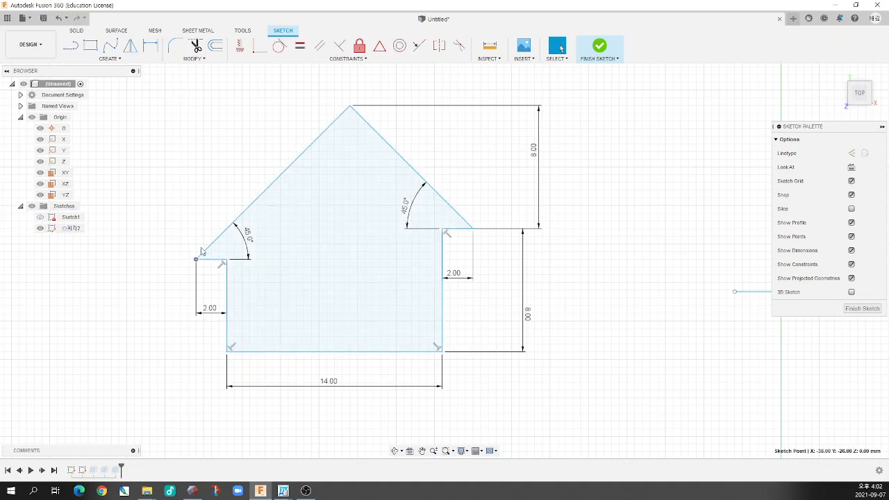
{"action": "mouse_move", "coordinate": [196, 260]}
{"action": "left_mouse_down"}
{"action": "mouse_move", "coordinate": [196, 246]}
{"action": "mouse_move", "coordinate": [187, 259]}
{"action": "mouse_move", "coordinate": [236, 241]}
{"action": "left_mouse_up"}
{"action": "scroll", "coordinate": [240, 287], "scroll_direction": "up", "scroll_amount": 4}
{"action": "scroll", "coordinate": [237, 292], "scroll_direction": "down", "scroll_amount": 8}
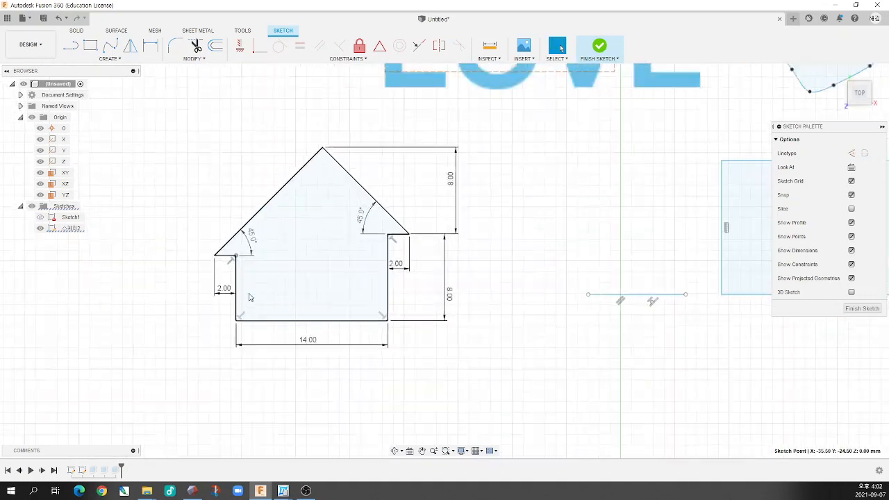
Dimension the vertical distance from the origin to the roof peak
{"action": "left_click", "coordinate": [156, 47]}
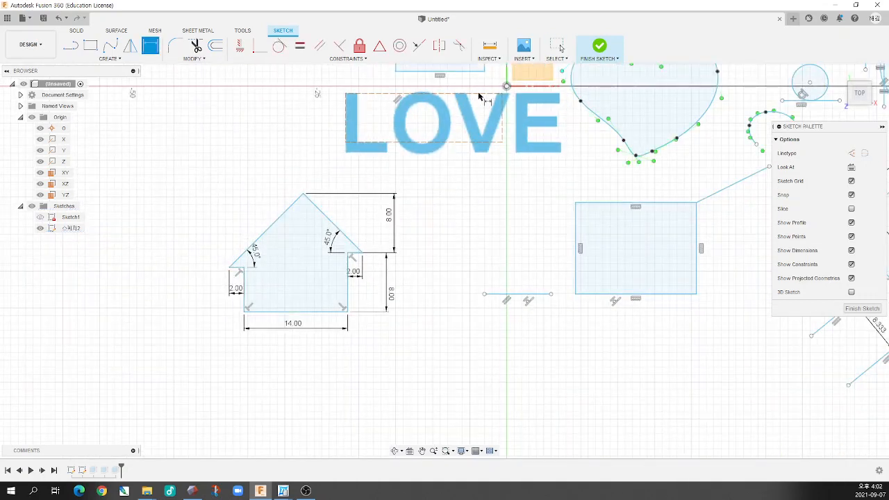
{"action": "left_click", "coordinate": [507, 87]}
{"action": "left_click", "coordinate": [303, 194]}
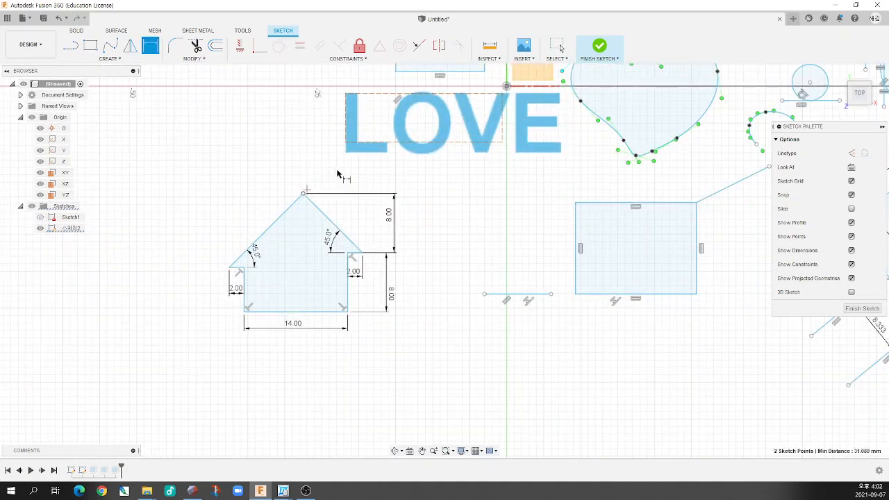
{"action": "left_click", "coordinate": [238, 146]}
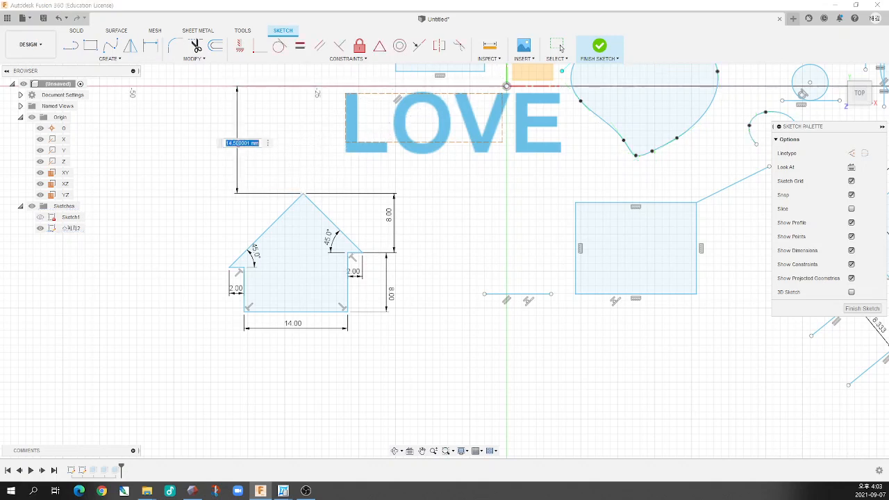
{"action": "key", "text": "Escape"}
Try shifting the house outline sideways near its left eave and undo the move
{"action": "scroll", "coordinate": [248, 264], "scroll_direction": "up", "scroll_amount": 5}
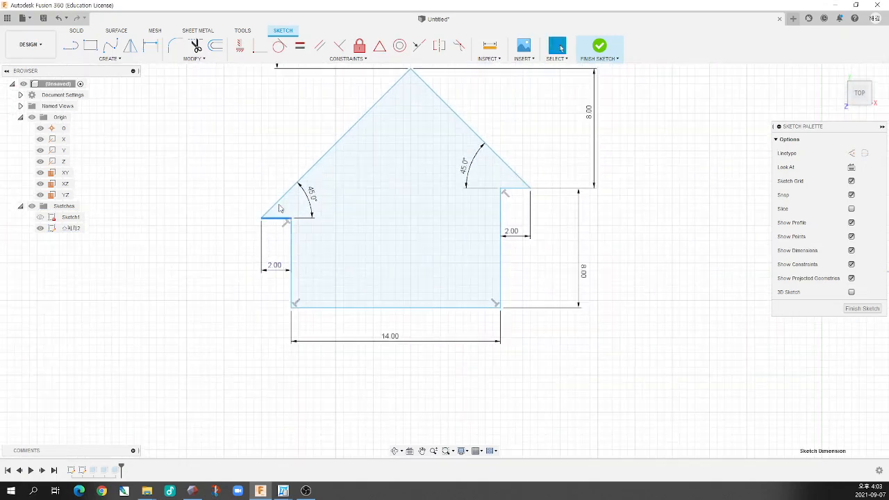
{"action": "mouse_move", "coordinate": [280, 207]}
{"action": "left_mouse_down"}
{"action": "mouse_move", "coordinate": [276, 196]}
{"action": "mouse_move", "coordinate": [299, 224]}
{"action": "mouse_move", "coordinate": [305, 206]}
{"action": "left_mouse_up"}
{"action": "key", "text": "ctrl+z"}
{"action": "scroll", "coordinate": [340, 244], "scroll_direction": "down", "scroll_amount": 5}
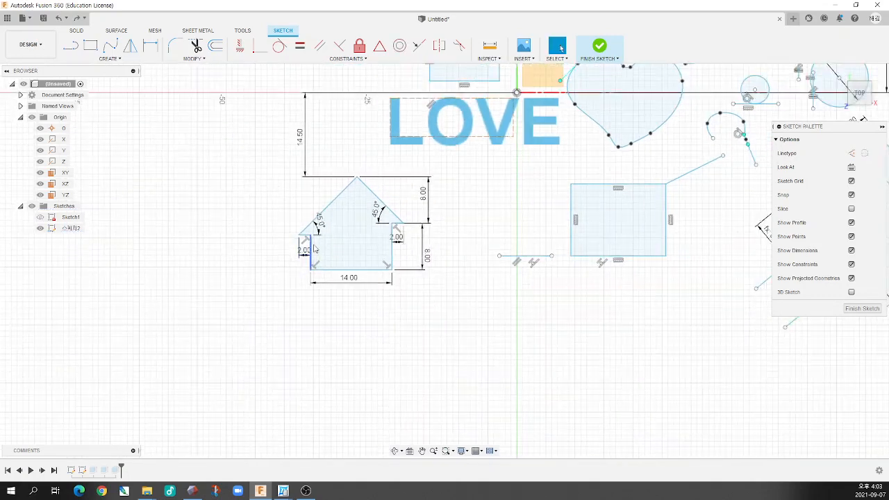
Dimension the horizontal distance from the right wall to the origin and test whether the left eave's inner corner can move
{"action": "scroll", "coordinate": [314, 250], "scroll_direction": "down", "scroll_amount": 1}
{"action": "key", "text": "d"}
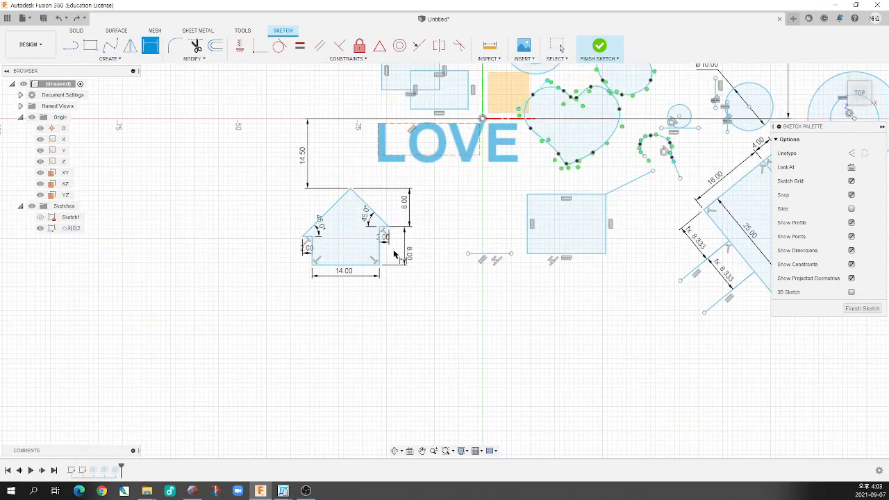
{"action": "left_click", "coordinate": [379, 255]}
{"action": "left_click", "coordinate": [482, 118]}
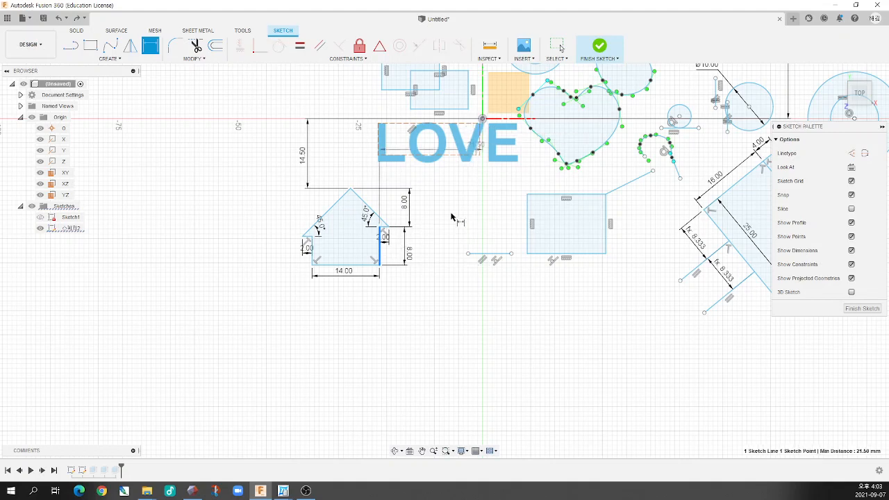
{"action": "left_click", "coordinate": [437, 279]}
{"action": "scroll", "coordinate": [349, 267], "scroll_direction": "up", "scroll_amount": 3}
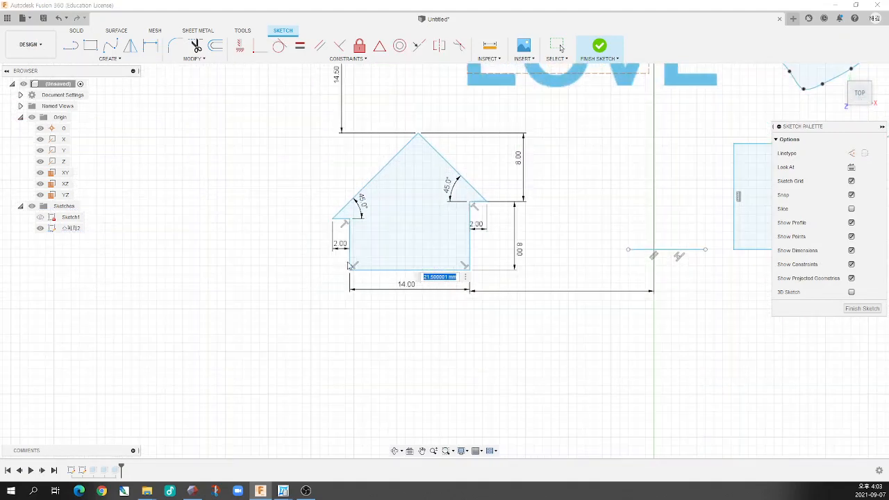
{"action": "key", "text": "Return"}
{"action": "key", "text": "Escape"}
{"action": "key", "text": "Escape"}
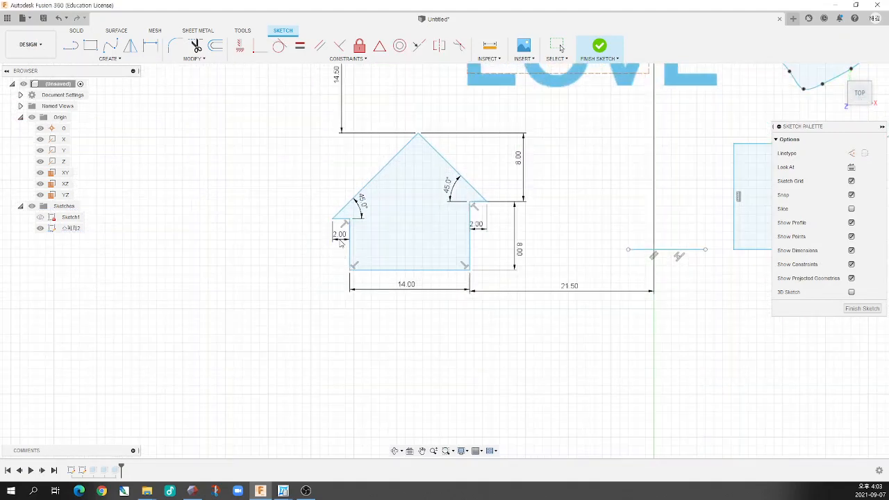
{"action": "mouse_move", "coordinate": [350, 219]}
{"action": "left_mouse_down"}
{"action": "mouse_move", "coordinate": [360, 211]}
{"action": "mouse_move", "coordinate": [351, 219]}
{"action": "left_mouse_up"}
Replace the dimension between the origin and roof peak with a vertical dimension from the origin to the house's base line
{"action": "scroll", "coordinate": [405, 230], "scroll_direction": "down", "scroll_amount": 3}
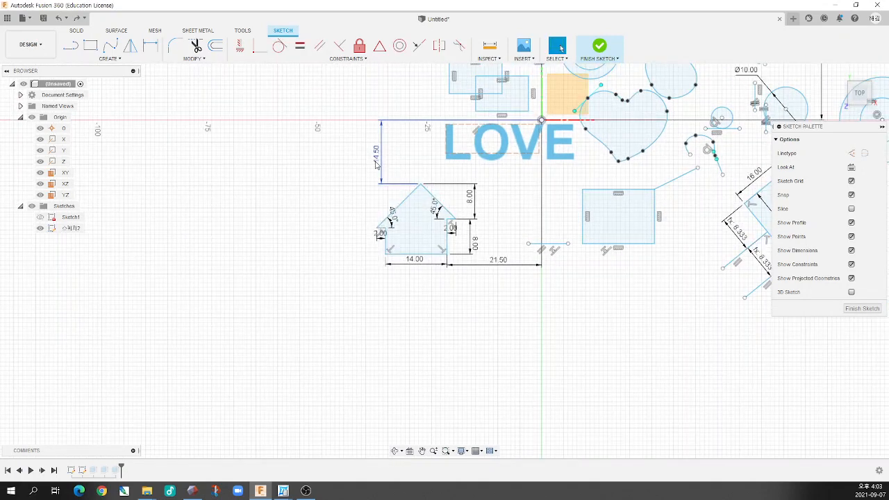
{"action": "left_click", "coordinate": [155, 48]}
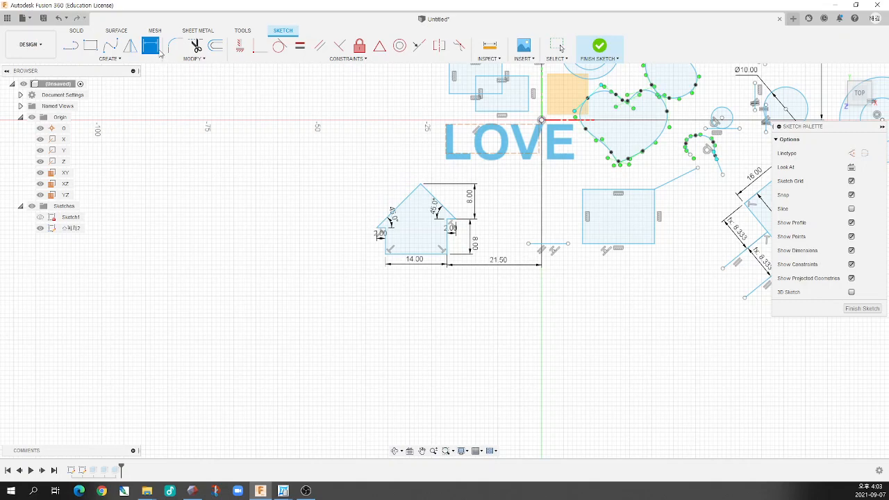
{"action": "left_click", "coordinate": [542, 120]}
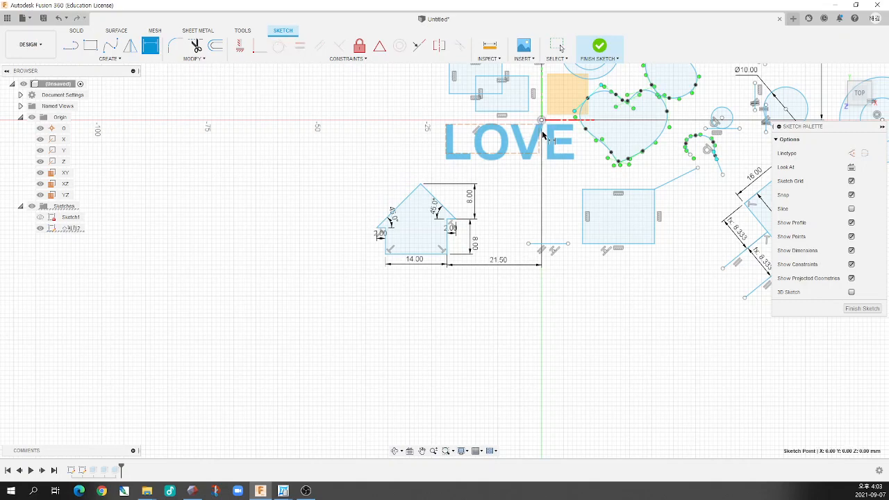
{"action": "left_click", "coordinate": [436, 255]}
{"action": "left_click", "coordinate": [524, 227]}
{"action": "scroll", "coordinate": [389, 240], "scroll_direction": "up", "scroll_amount": 5}
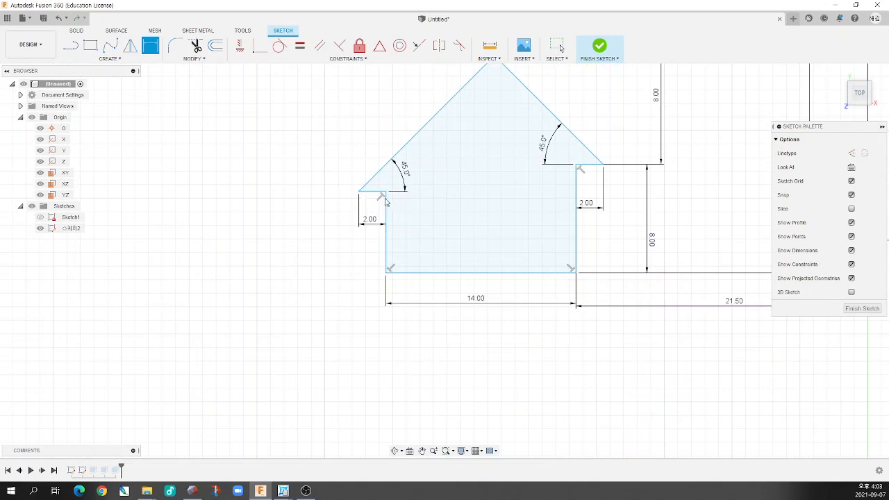
{"action": "key", "text": "Escape"}
Test the outline's remaining freedom by pulling the base's left corner and the left eave tip
{"action": "scroll", "coordinate": [348, 219], "scroll_direction": "down", "scroll_amount": 4}
{"action": "scroll", "coordinate": [417, 222], "scroll_direction": "up", "scroll_amount": 3}
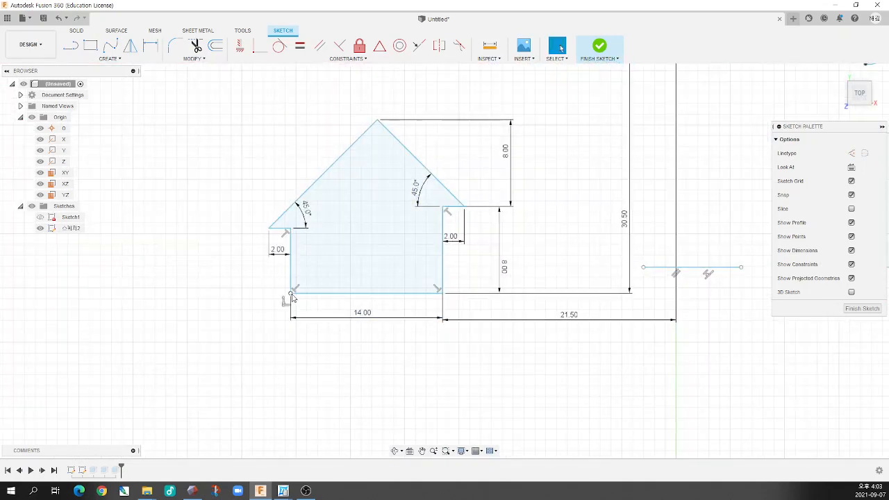
{"action": "mouse_move", "coordinate": [290, 293]}
{"action": "left_mouse_down"}
{"action": "mouse_move", "coordinate": [275, 289]}
{"action": "mouse_move", "coordinate": [283, 310]}
{"action": "left_mouse_up"}
{"action": "scroll", "coordinate": [281, 307], "scroll_direction": "down", "scroll_amount": 4}
{"action": "scroll", "coordinate": [317, 311], "scroll_direction": "up", "scroll_amount": 2}
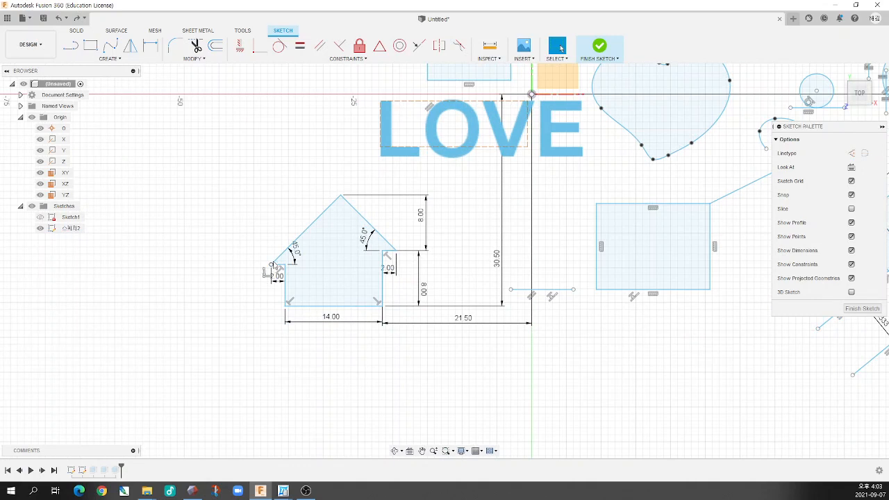
{"action": "left_click_drag", "start_coordinate": [271, 264], "coordinate": [272, 264]}
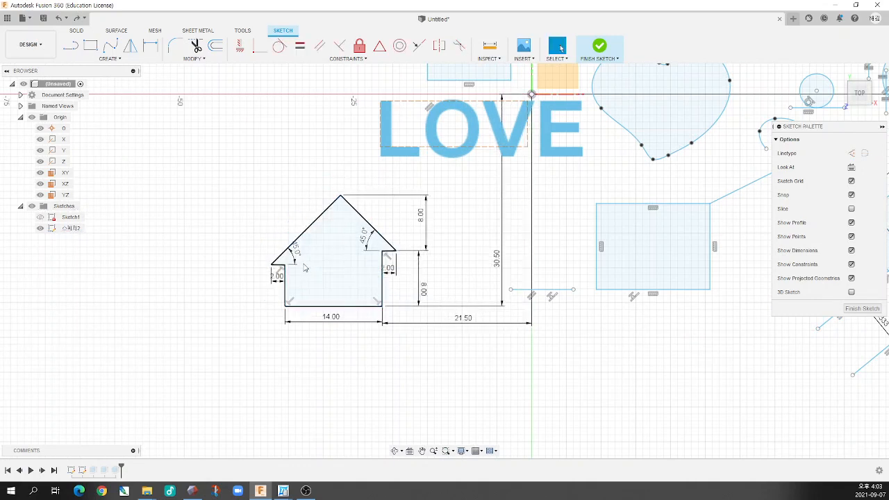
Delete the left roof angle dimension, try moving the left eave tip and undo that move
{"action": "left_click", "coordinate": [295, 256]}
{"action": "key", "text": "Delete"}
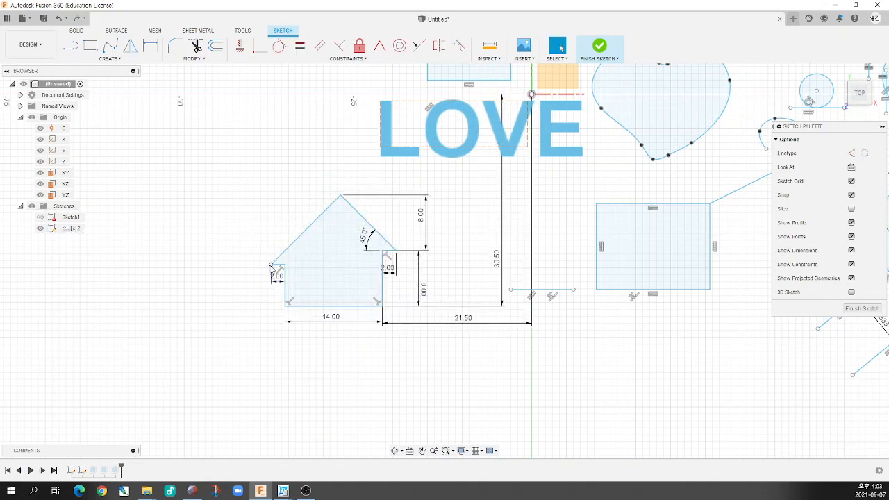
{"action": "mouse_move", "coordinate": [271, 265]}
{"action": "left_mouse_down"}
{"action": "mouse_move", "coordinate": [284, 262]}
{"action": "mouse_move", "coordinate": [268, 279]}
{"action": "mouse_move", "coordinate": [291, 273]}
{"action": "left_mouse_up"}
{"action": "key", "text": "ctrl+z"}
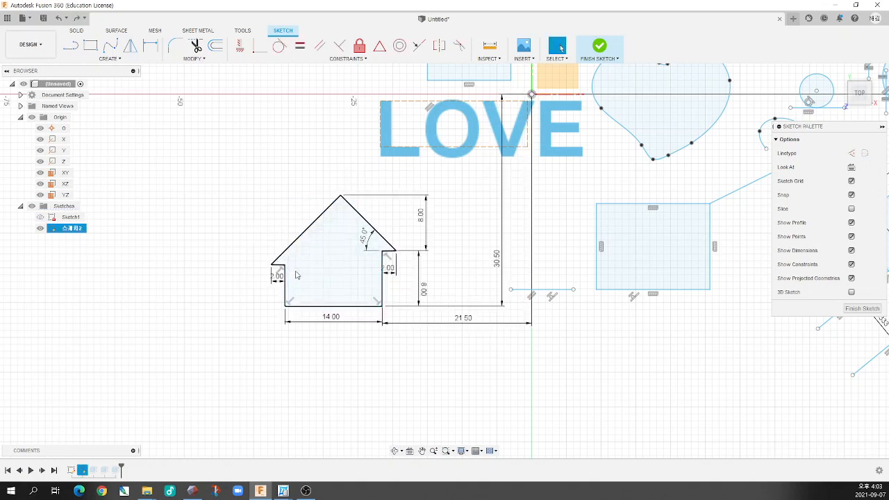
Apply a horizontal constraint to the house's base line and raise the left eave level with the right eave
{"action": "left_click", "coordinate": [240, 46]}
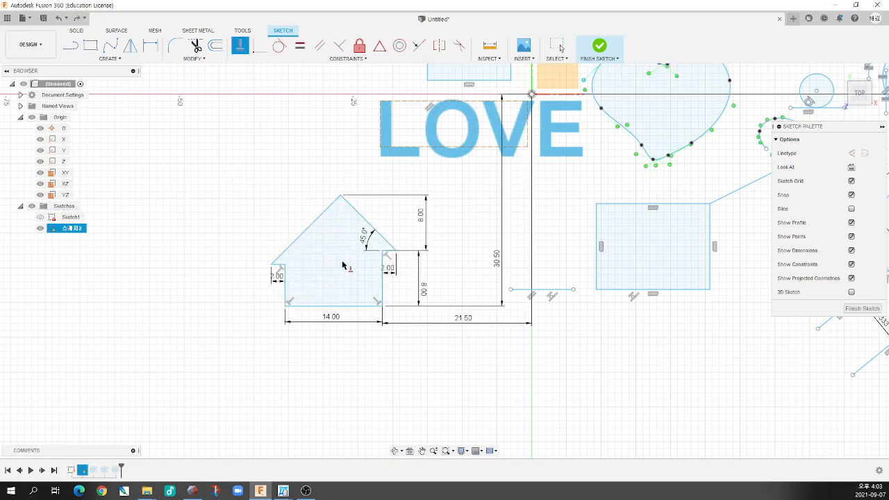
{"action": "left_click", "coordinate": [350, 307]}
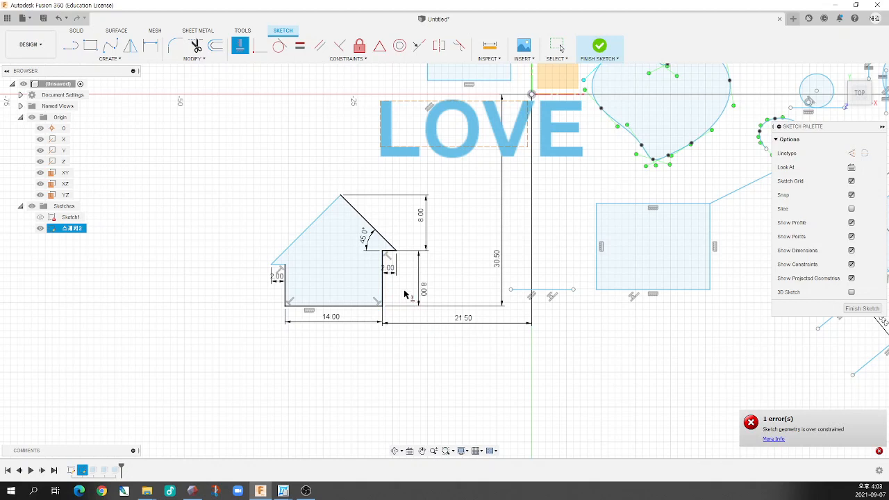
{"action": "scroll", "coordinate": [361, 305], "scroll_direction": "down", "scroll_amount": 1}
{"action": "scroll", "coordinate": [333, 304], "scroll_direction": "up", "scroll_amount": 2}
{"action": "key", "text": "Escape"}
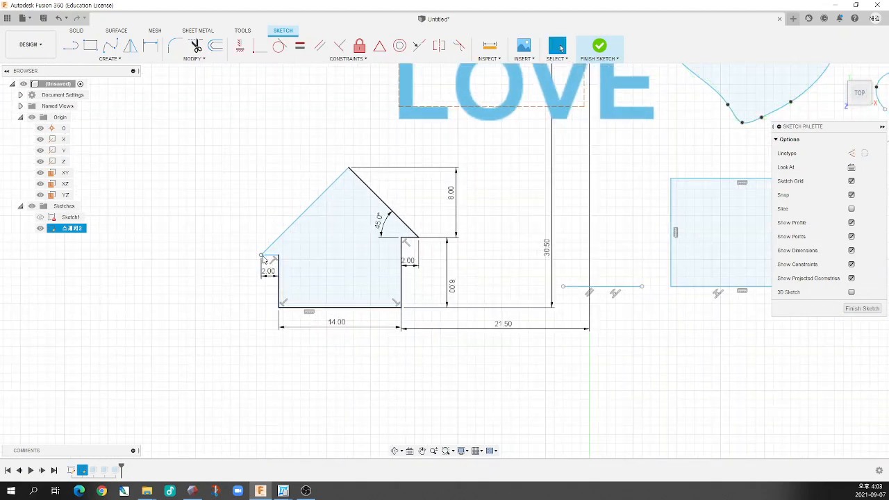
{"action": "left_click_drag", "start_coordinate": [262, 257], "coordinate": [262, 238]}
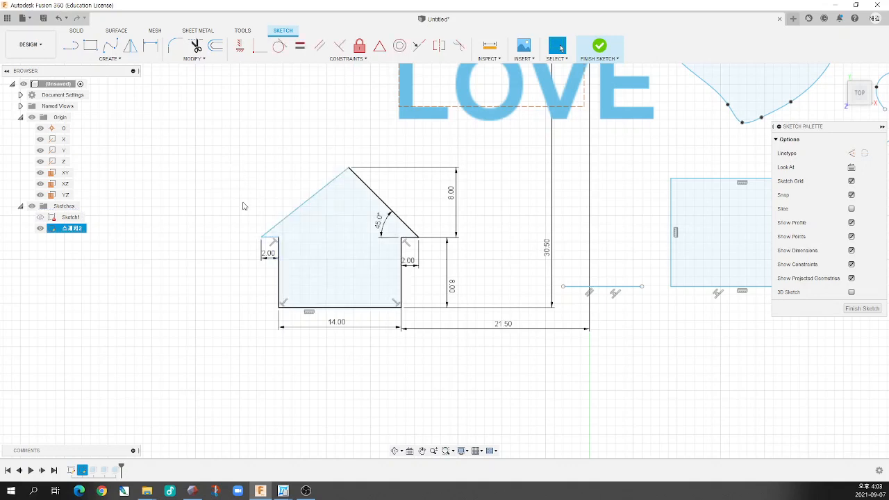
Dimension the angle between the left eave and the left roof slope at 45 degrees
{"action": "key", "text": "d"}
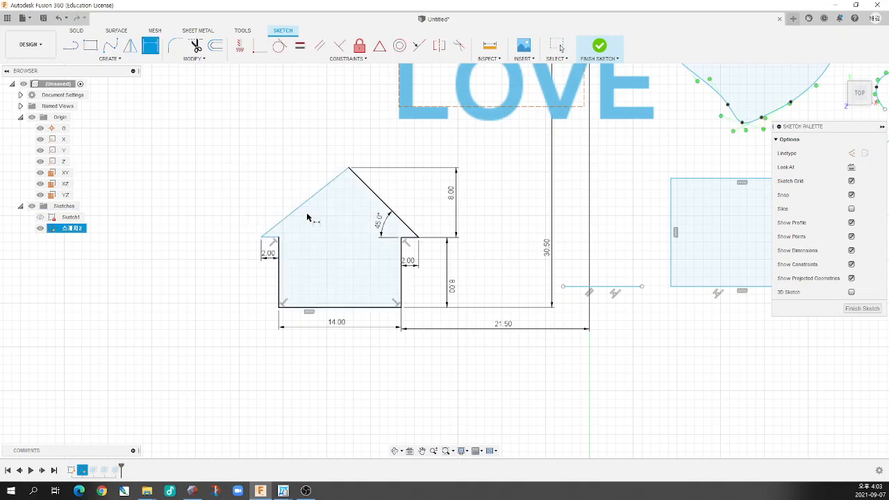
{"action": "left_click", "coordinate": [267, 239]}
{"action": "left_click", "coordinate": [268, 232]}
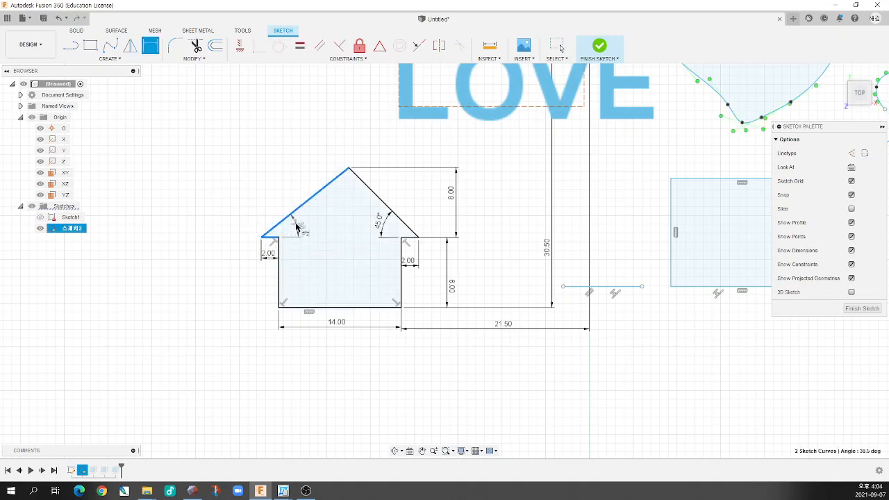
{"action": "left_click", "coordinate": [297, 228]}
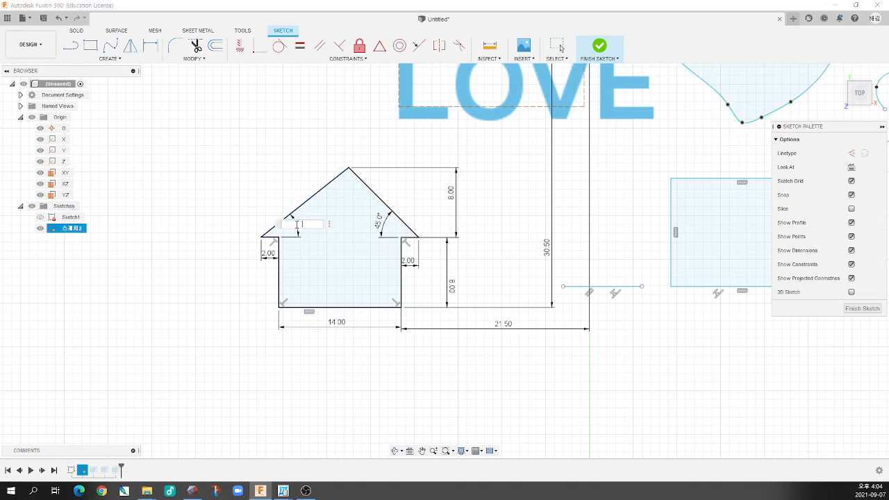
{"action": "type", "text": "45"}
{"action": "key", "text": "Return"}
{"action": "key", "text": "Escape"}
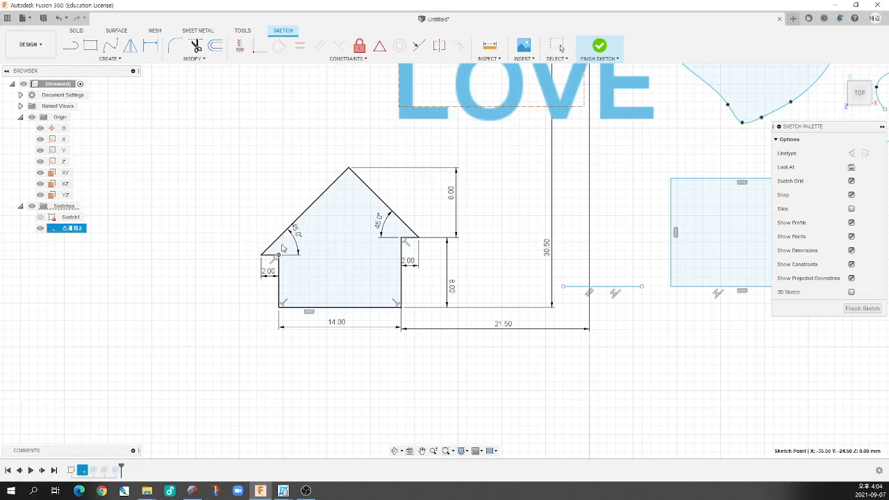
Delete the entire house outline together with its dimensions and constraints
{"action": "scroll", "coordinate": [313, 266], "scroll_direction": "down", "scroll_amount": 2}
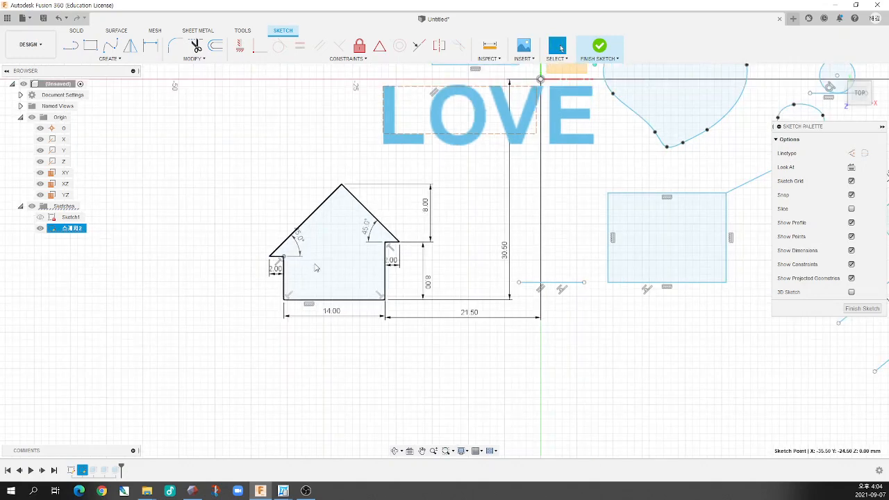
{"action": "scroll", "coordinate": [335, 264], "scroll_direction": "up", "scroll_amount": 5}
{"action": "scroll", "coordinate": [352, 271], "scroll_direction": "down", "scroll_amount": 4}
{"action": "scroll", "coordinate": [362, 219], "scroll_direction": "up", "scroll_amount": 3}
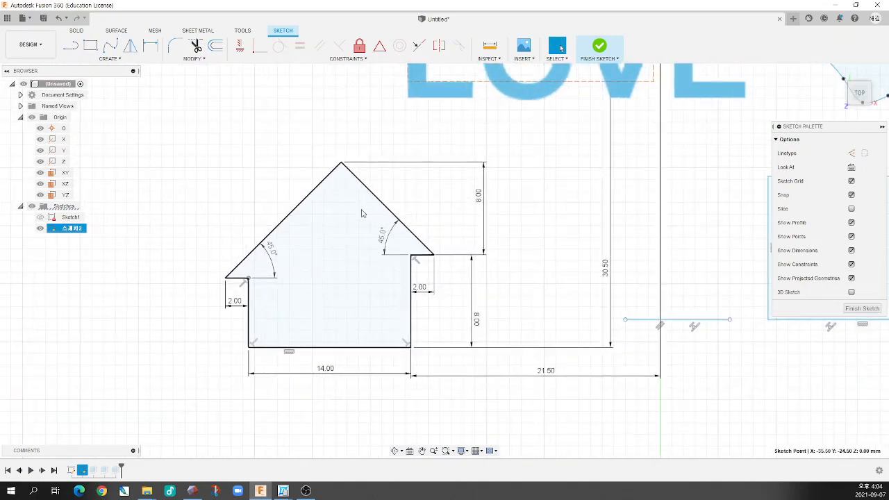
{"action": "left_click", "coordinate": [243, 260]}
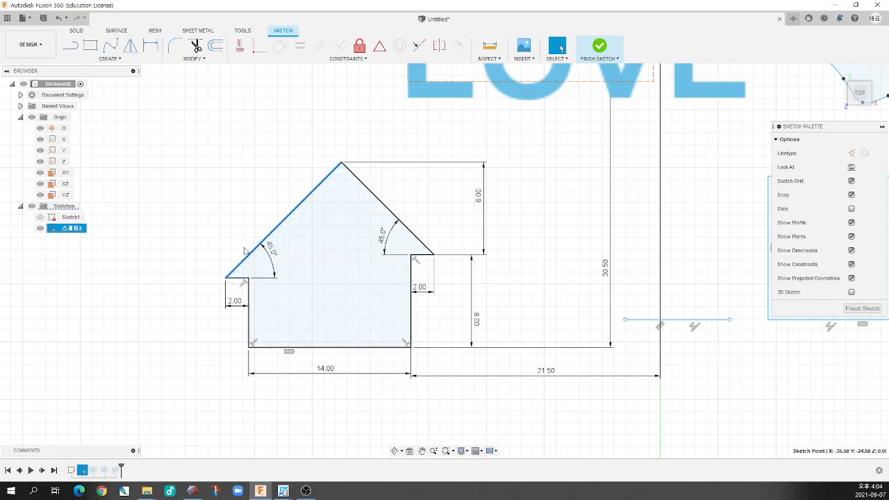
{"action": "scroll", "coordinate": [321, 261], "scroll_direction": "down", "scroll_amount": 5}
{"action": "scroll", "coordinate": [369, 262], "scroll_direction": "down", "scroll_amount": 3}
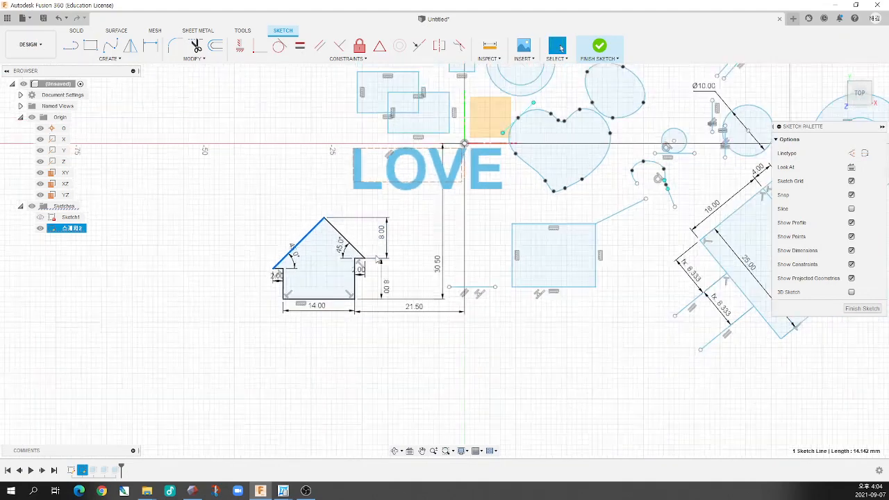
{"action": "left_click_drag", "start_coordinate": [397, 321], "coordinate": [276, 230]}
{"action": "left_click", "coordinate": [277, 230]}
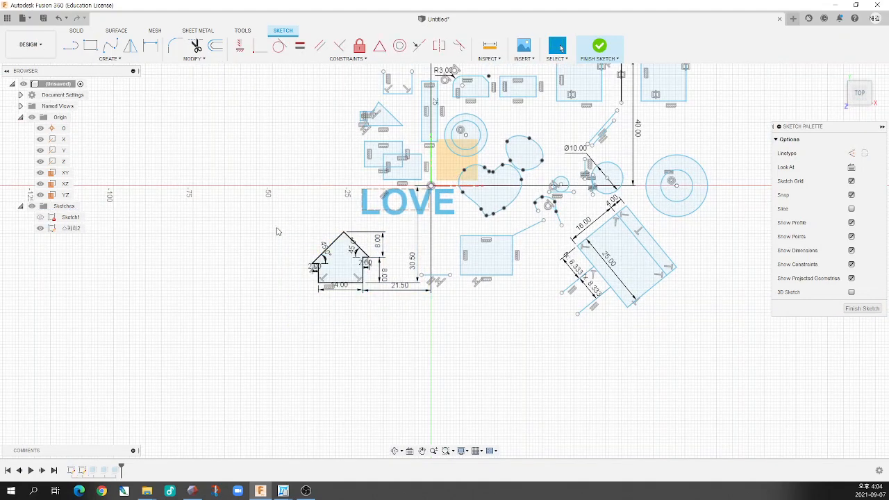
{"action": "left_click_drag", "start_coordinate": [383, 247], "coordinate": [282, 314]}
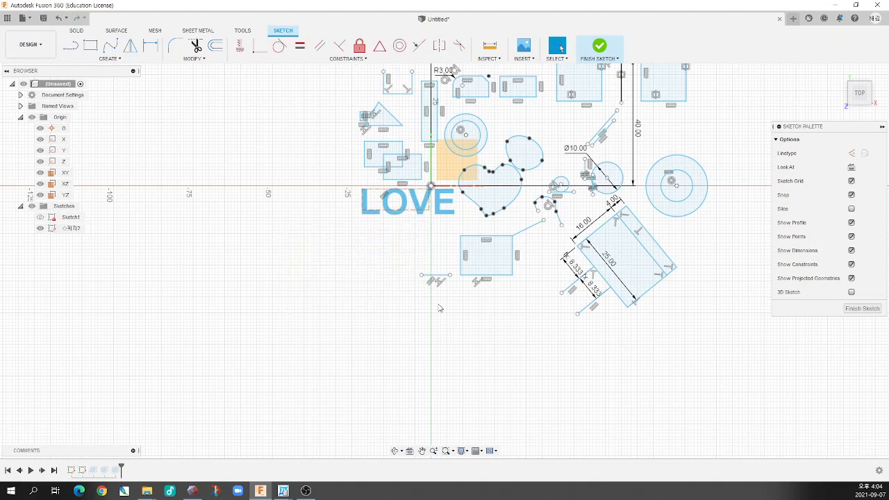
Finish editing the sketch that held the house outline
{"action": "left_click", "coordinate": [599, 47]}
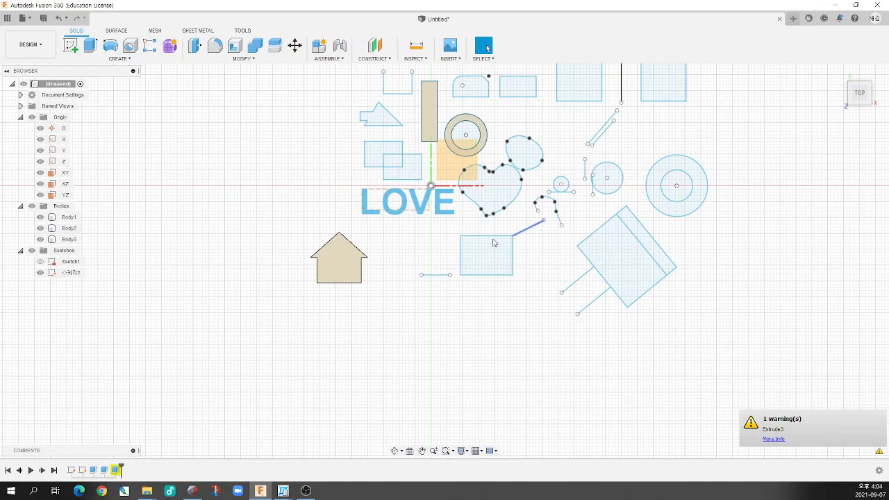
{"action": "scroll", "coordinate": [481, 238], "scroll_direction": "down", "scroll_amount": 3}
{"action": "scroll", "coordinate": [561, 172], "scroll_direction": "up", "scroll_amount": 3}
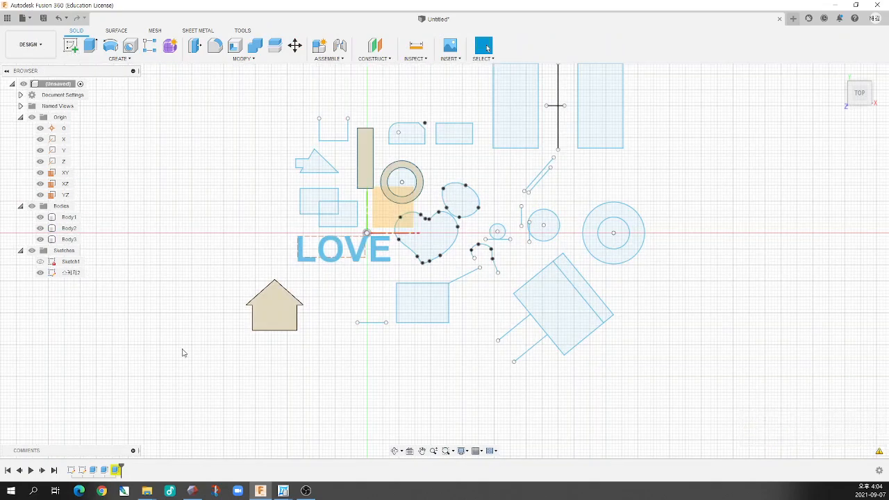
{"action": "double_click", "coordinate": [82, 471]}
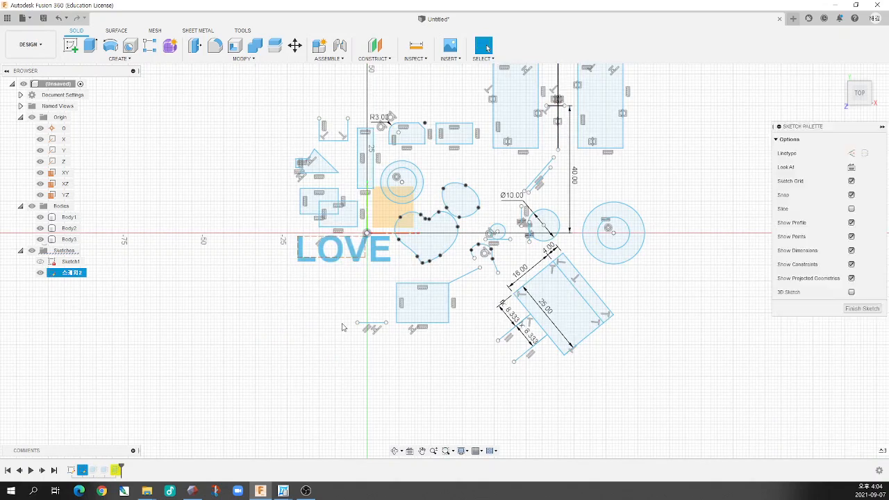
{"action": "left_click", "coordinate": [71, 45]}
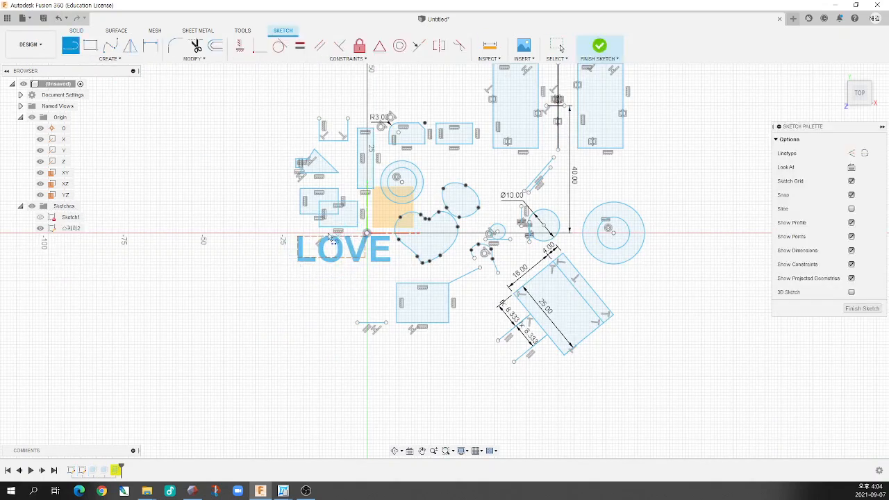
{"action": "left_click", "coordinate": [319, 285]}
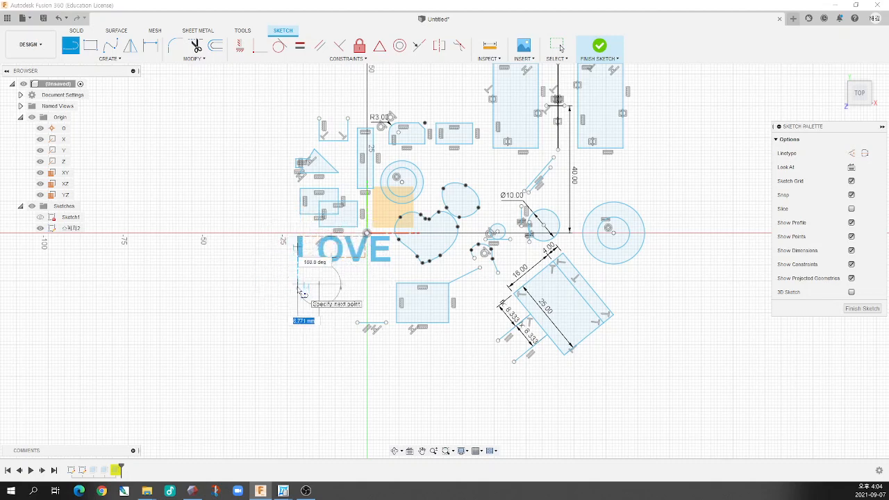
{"action": "key", "text": "Escape"}
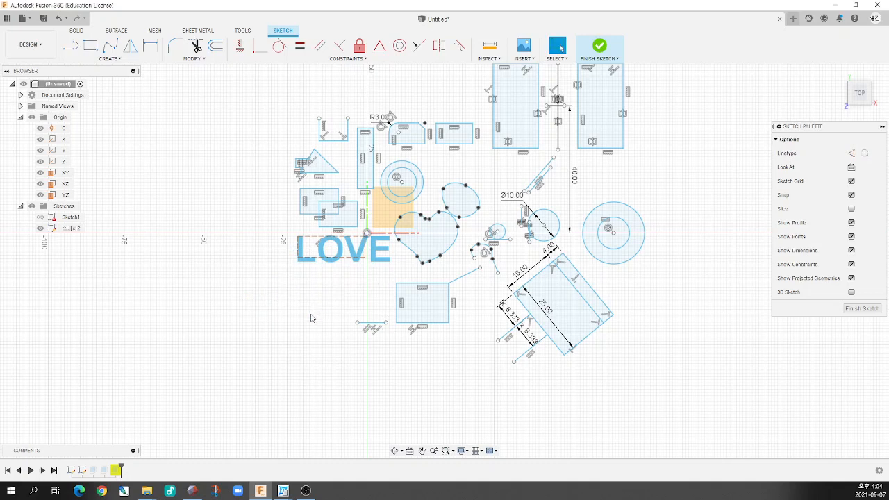
{"action": "left_click", "coordinate": [599, 46]}
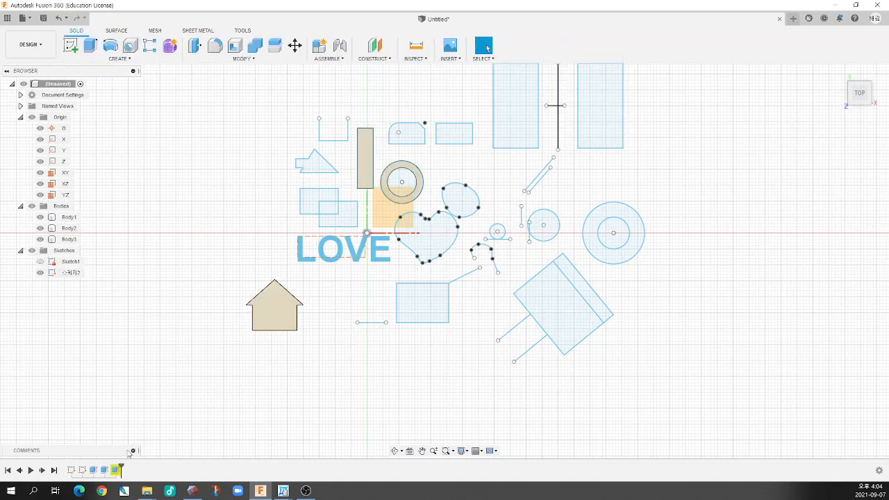
Delete the house's extrude feature from the design history
{"action": "right_click", "coordinate": [118, 470]}
{"action": "left_click", "coordinate": [197, 402]}
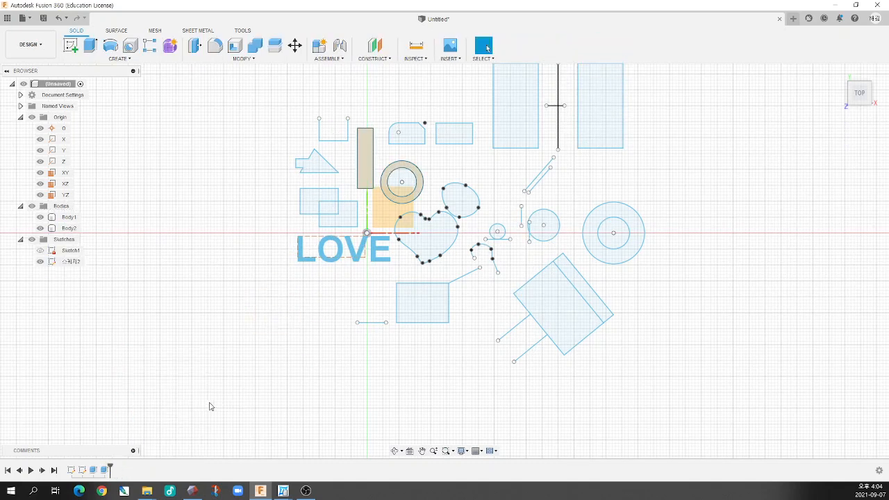
Examine the block, the hollow cylinder, the origin planes and the flat sketch profiles from several oblique angles, ending at the heart profile
{"action": "mouse_move", "coordinate": [283, 320]}
{"action": "middle_mouse_down", "text": "shift"}
{"action": "mouse_move", "coordinate": [287, 298]}
{"action": "mouse_move", "coordinate": [373, 284]}
{"action": "middle_mouse_up", "text": "shift"}
{"action": "scroll", "coordinate": [375, 286], "scroll_direction": "down", "scroll_amount": 2}
{"action": "scroll", "coordinate": [374, 286], "scroll_direction": "down", "scroll_amount": 2}
{"action": "scroll", "coordinate": [406, 264], "scroll_direction": "up", "scroll_amount": 4}
{"action": "scroll", "coordinate": [308, 327], "scroll_direction": "down", "scroll_amount": 3}
{"action": "scroll", "coordinate": [366, 300], "scroll_direction": "up", "scroll_amount": 4}
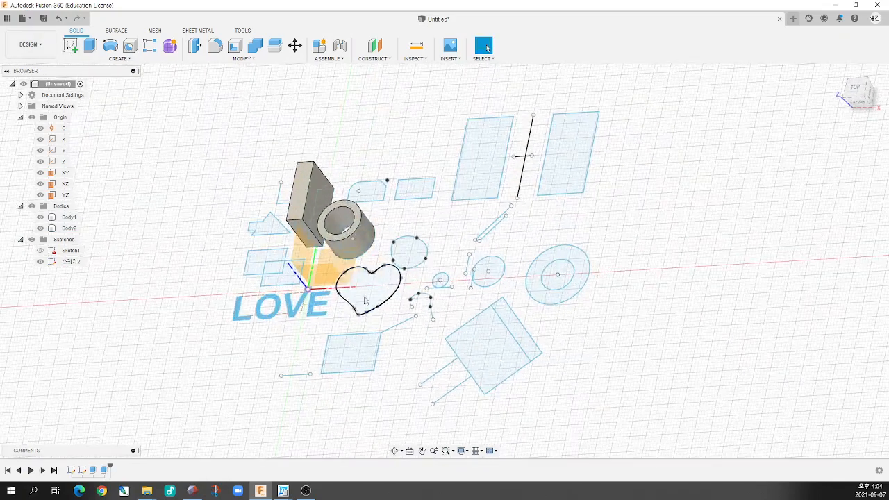
{"action": "left_click", "coordinate": [71, 45]}
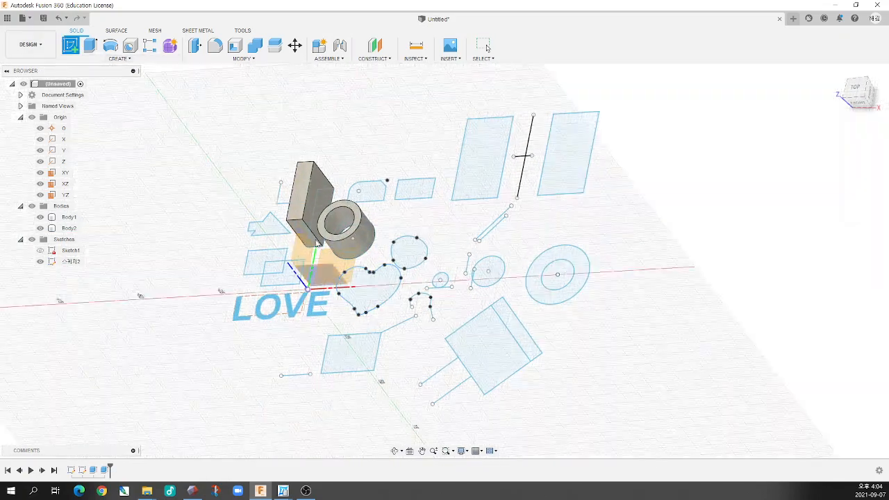
{"action": "key", "text": "Escape"}
{"action": "scroll", "coordinate": [347, 264], "scroll_direction": "down", "scroll_amount": 3}
{"action": "scroll", "coordinate": [341, 288], "scroll_direction": "up", "scroll_amount": 6}
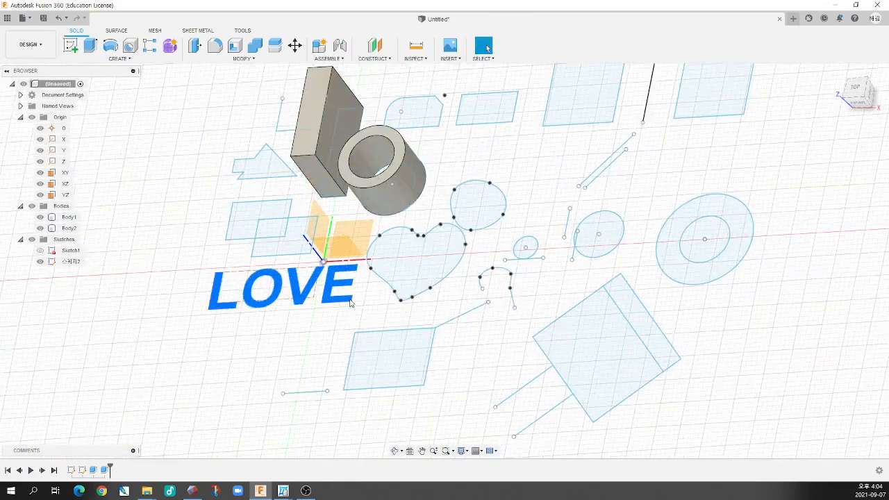
{"action": "mouse_move", "coordinate": [341, 293]}
{"action": "middle_mouse_down", "text": "shift"}
{"action": "mouse_move", "coordinate": [356, 272]}
{"action": "mouse_move", "coordinate": [343, 291]}
{"action": "mouse_move", "coordinate": [343, 279]}
{"action": "middle_mouse_up", "text": "shift"}
{"action": "scroll", "coordinate": [343, 279], "scroll_direction": "down", "scroll_amount": 4}
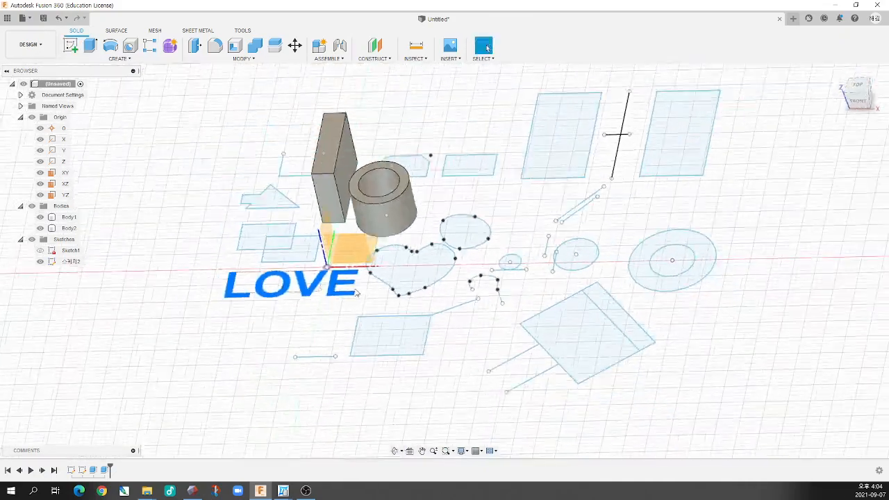
{"action": "scroll", "coordinate": [293, 263], "scroll_direction": "up", "scroll_amount": 4}
{"action": "scroll", "coordinate": [293, 263], "scroll_direction": "up", "scroll_amount": 3}
{"action": "middle_click_drag", "start_coordinate": [405, 299], "coordinate": [395, 297], "text": "shift"}
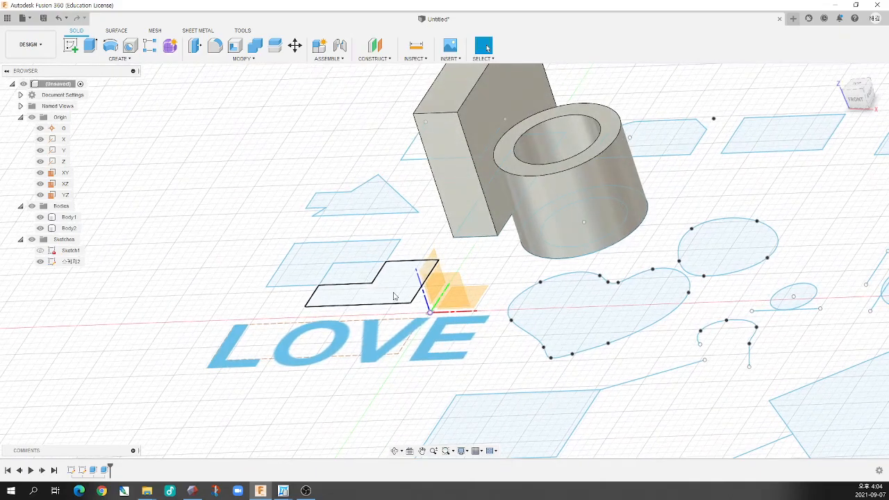
{"action": "scroll", "coordinate": [393, 296], "scroll_direction": "down", "scroll_amount": 5}
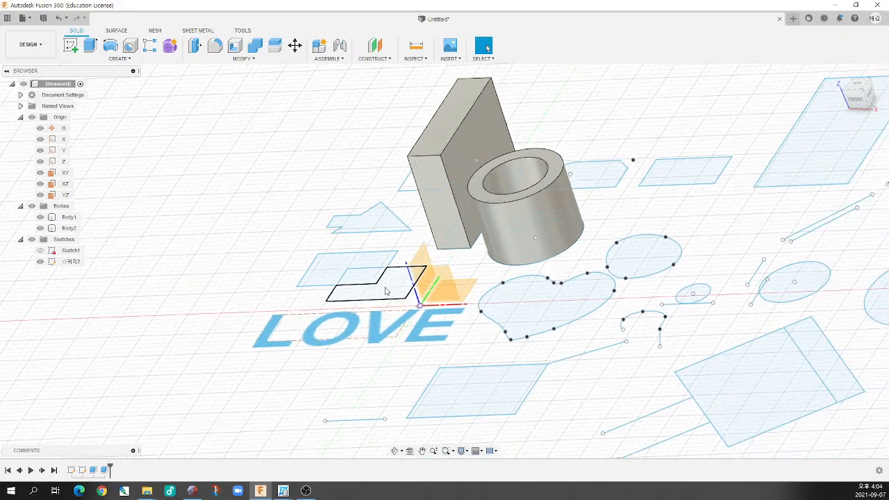
{"action": "scroll", "coordinate": [429, 298], "scroll_direction": "up", "scroll_amount": 3}
{"action": "mouse_move", "coordinate": [435, 299]}
{"action": "middle_mouse_down", "text": "shift"}
{"action": "mouse_move", "coordinate": [450, 283]}
{"action": "mouse_move", "coordinate": [429, 306]}
{"action": "middle_mouse_up", "text": "shift"}
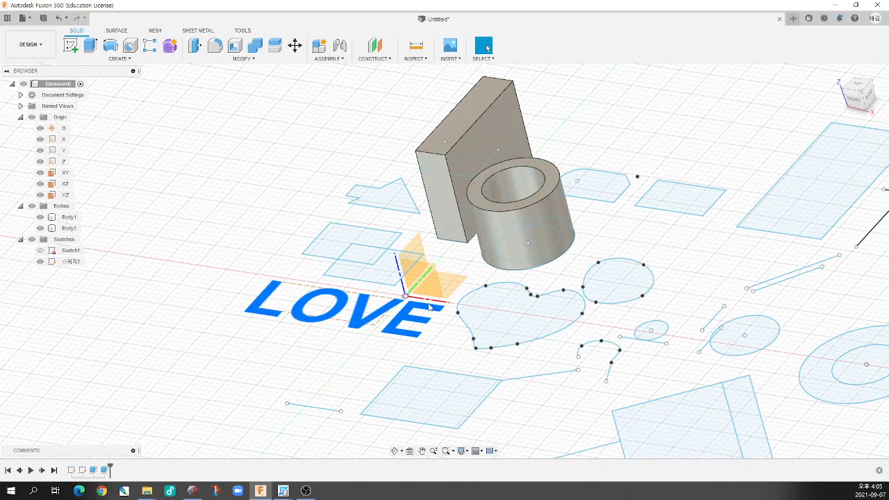
{"action": "mouse_move", "coordinate": [455, 310]}
{"action": "middle_mouse_down", "text": "shift"}
{"action": "mouse_move", "coordinate": [510, 296]}
{"action": "mouse_move", "coordinate": [490, 300]}
{"action": "mouse_move", "coordinate": [497, 310]}
{"action": "middle_mouse_up", "text": "shift"}
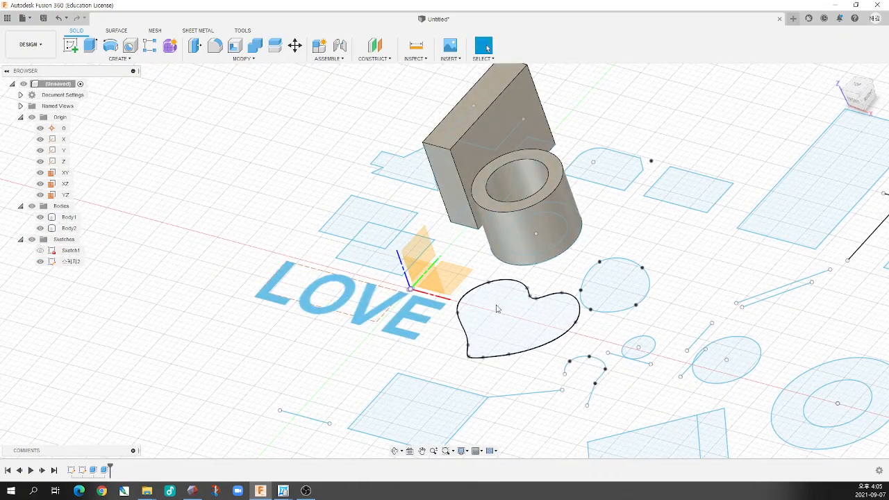
{"action": "left_click", "coordinate": [473, 298]}
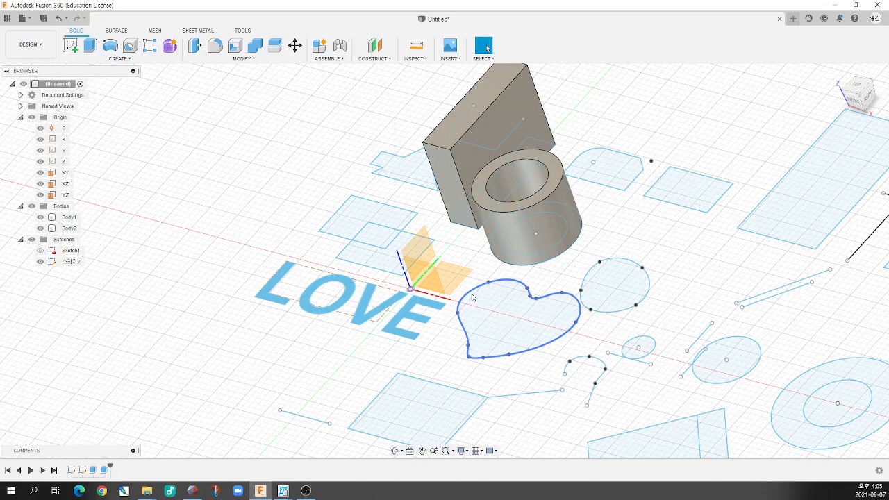
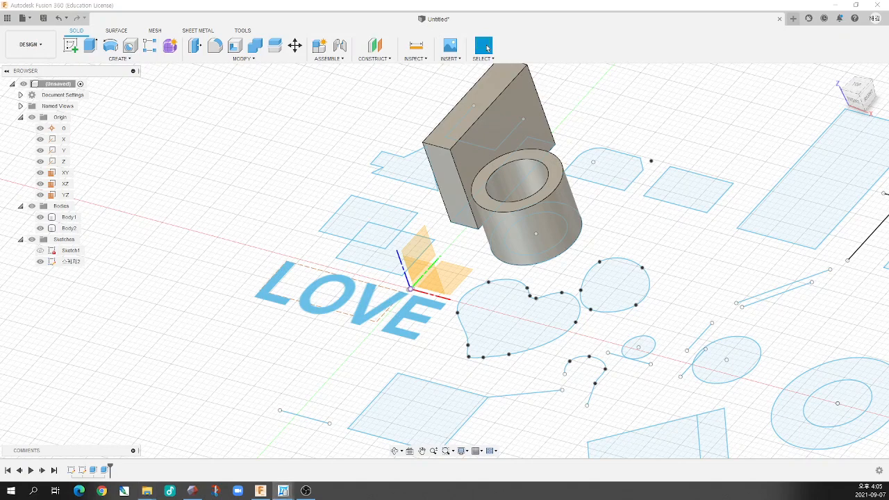
Switch to the DaView exam drawings PDF, maximize it, and examine the dimensioned part drawings on sheets 1 and 5
{"action": "left_click_drag", "start_coordinate": [218, 1], "coordinate": [236, 11]}
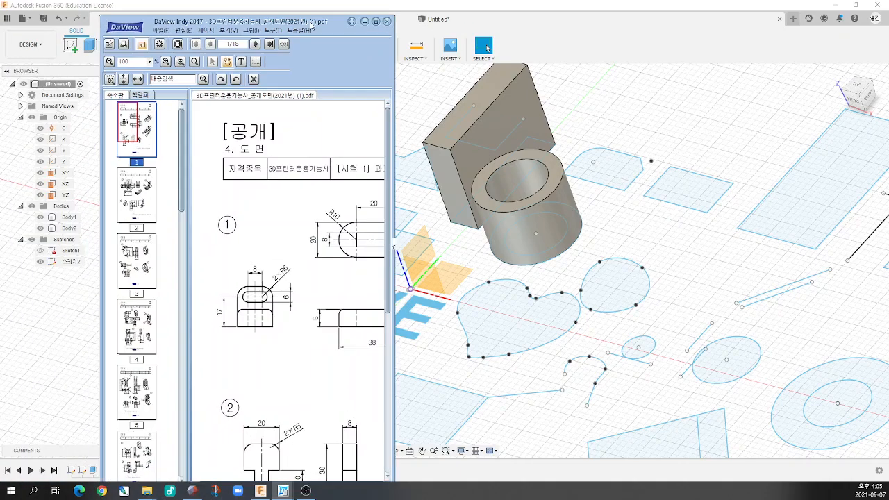
{"action": "double_click", "coordinate": [237, 11]}
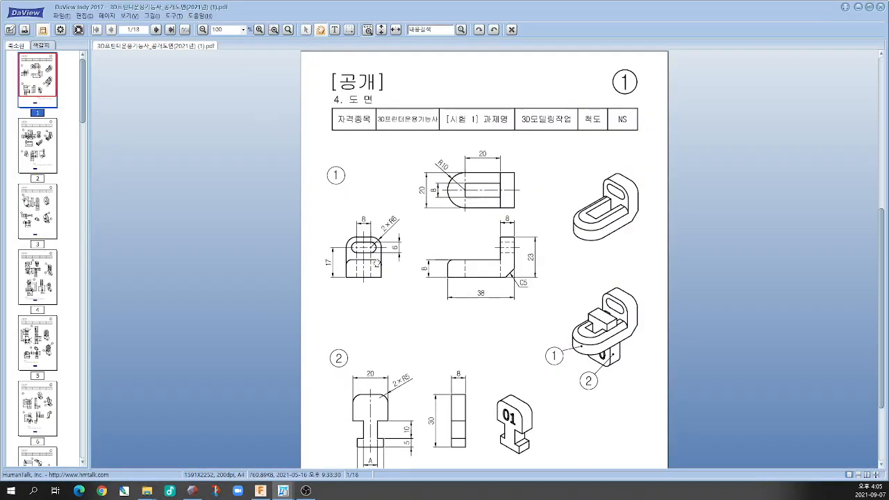
{"action": "scroll", "coordinate": [379, 261], "scroll_direction": "down", "scroll_amount": 20}
{"action": "scroll", "coordinate": [376, 262], "scroll_direction": "down", "scroll_amount": 5}
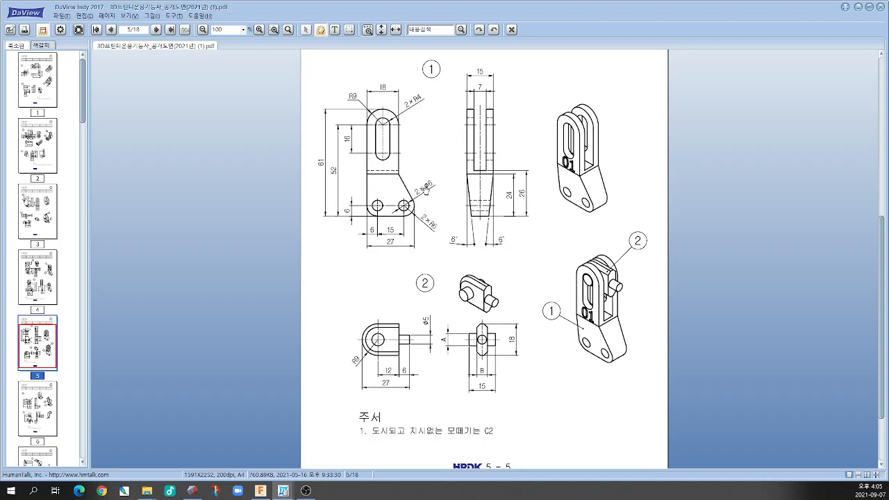
{"action": "scroll", "coordinate": [416, 234], "scroll_direction": "up", "scroll_amount": 3}
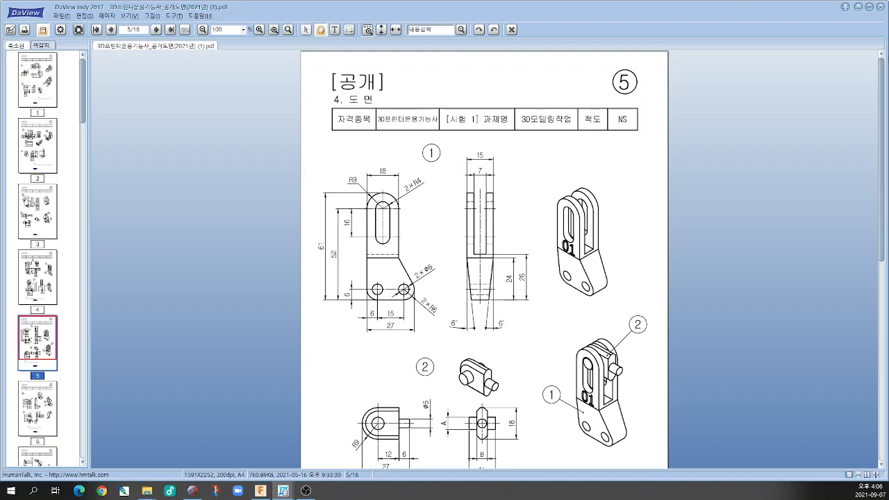
{"action": "scroll", "coordinate": [601, 228], "scroll_direction": "down", "scroll_amount": 1}
{"action": "scroll", "coordinate": [601, 227], "scroll_direction": "down", "scroll_amount": 1}
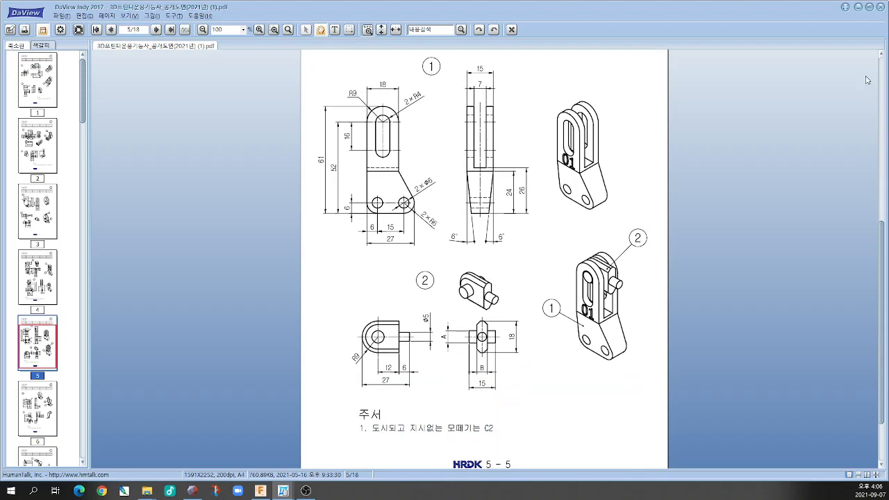
{"action": "left_click", "coordinate": [881, 7]}
Examine the block, hollow cylinder and flat sketch profiles from several angles, and review the available solid creation commands
{"action": "middle_click_drag", "start_coordinate": [573, 222], "coordinate": [583, 219], "text": "shift"}
{"action": "scroll", "coordinate": [587, 219], "scroll_direction": "down", "scroll_amount": 2}
{"action": "scroll", "coordinate": [617, 173], "scroll_direction": "up", "scroll_amount": 5}
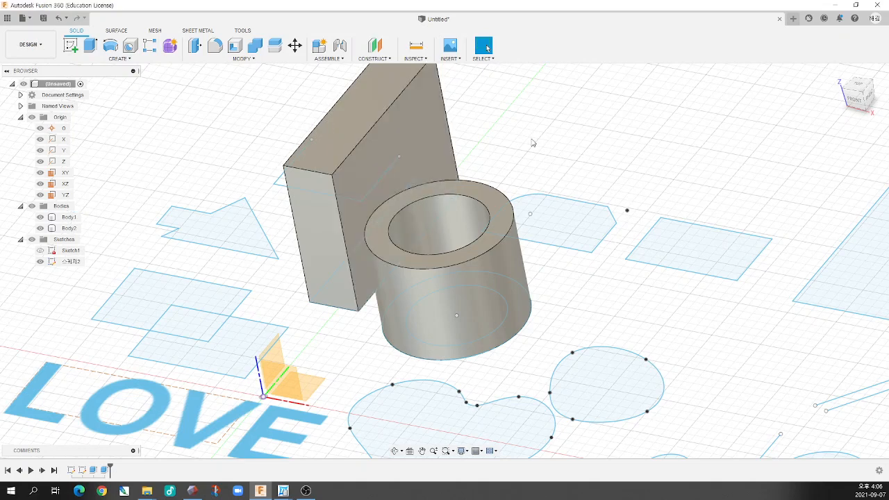
{"action": "middle_click_drag", "start_coordinate": [532, 141], "coordinate": [534, 168], "text": "shift"}
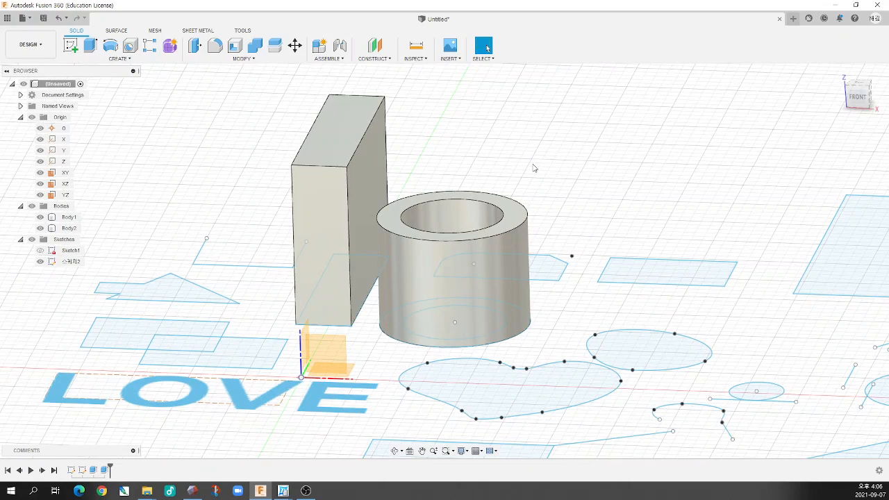
{"action": "middle_click_drag", "start_coordinate": [453, 210], "coordinate": [428, 237], "text": "shift"}
{"action": "scroll", "coordinate": [427, 237], "scroll_direction": "down", "scroll_amount": 3}
{"action": "scroll", "coordinate": [427, 238], "scroll_direction": "up", "scroll_amount": 2}
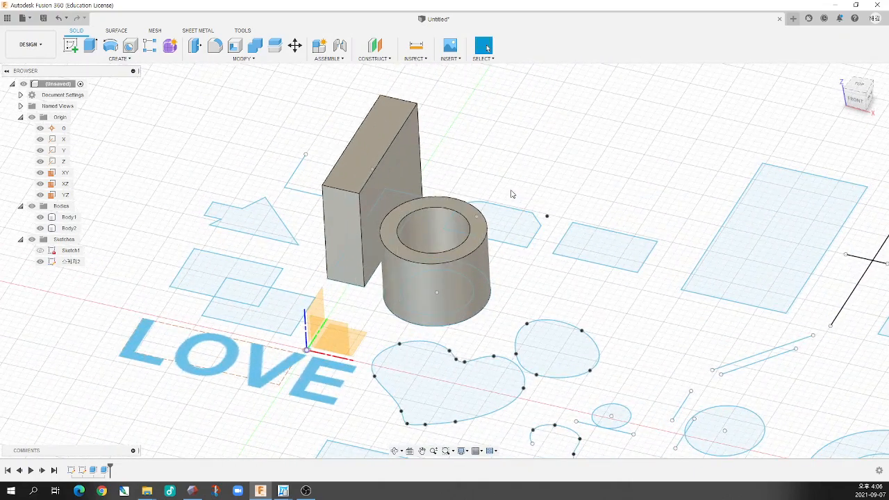
{"action": "scroll", "coordinate": [456, 216], "scroll_direction": "down", "scroll_amount": 2}
{"action": "scroll", "coordinate": [456, 216], "scroll_direction": "up", "scroll_amount": 2}
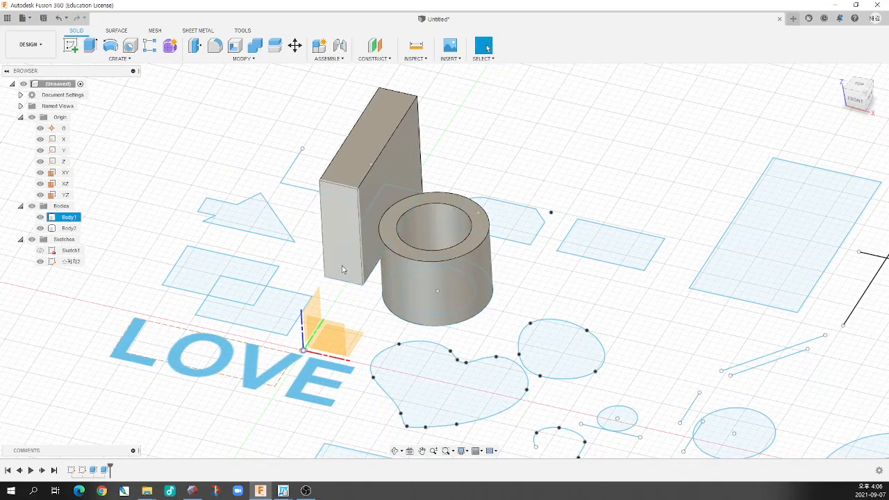
{"action": "middle_click_drag", "start_coordinate": [342, 270], "coordinate": [344, 264], "text": "shift"}
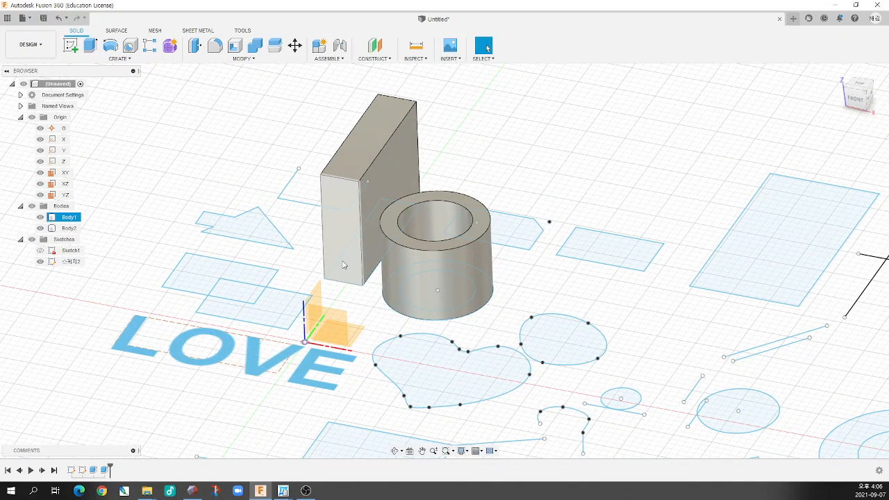
{"action": "mouse_move", "coordinate": [342, 265]}
{"action": "middle_mouse_down", "text": "shift"}
{"action": "mouse_move", "coordinate": [348, 301]}
{"action": "mouse_move", "coordinate": [334, 313]}
{"action": "mouse_move", "coordinate": [528, 195]}
{"action": "mouse_move", "coordinate": [744, 155]}
{"action": "middle_mouse_up", "text": "shift"}
{"action": "middle_click_drag", "start_coordinate": [523, 230], "coordinate": [611, 347], "text": "shift"}
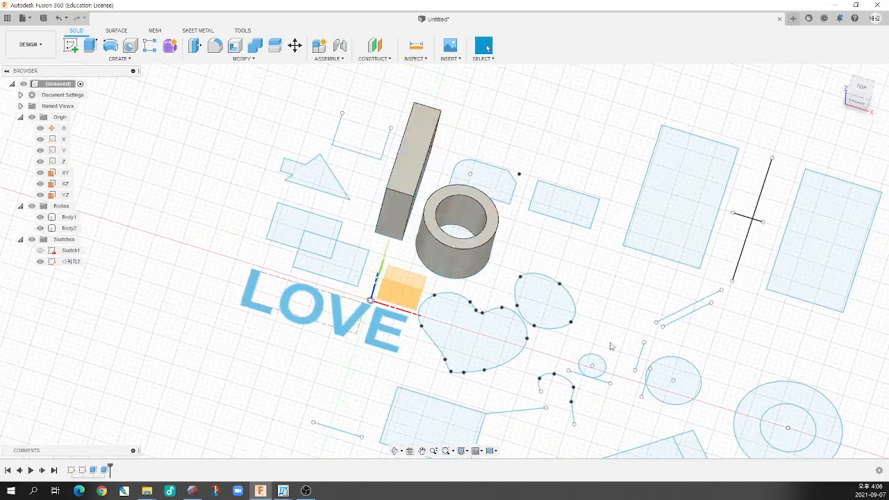
{"action": "mouse_move", "coordinate": [417, 223]}
{"action": "middle_mouse_down", "text": "shift"}
{"action": "mouse_move", "coordinate": [405, 203]}
{"action": "mouse_move", "coordinate": [357, 210]}
{"action": "mouse_move", "coordinate": [396, 199]}
{"action": "mouse_move", "coordinate": [423, 234]}
{"action": "mouse_move", "coordinate": [426, 226]}
{"action": "mouse_move", "coordinate": [401, 234]}
{"action": "middle_mouse_up", "text": "shift"}
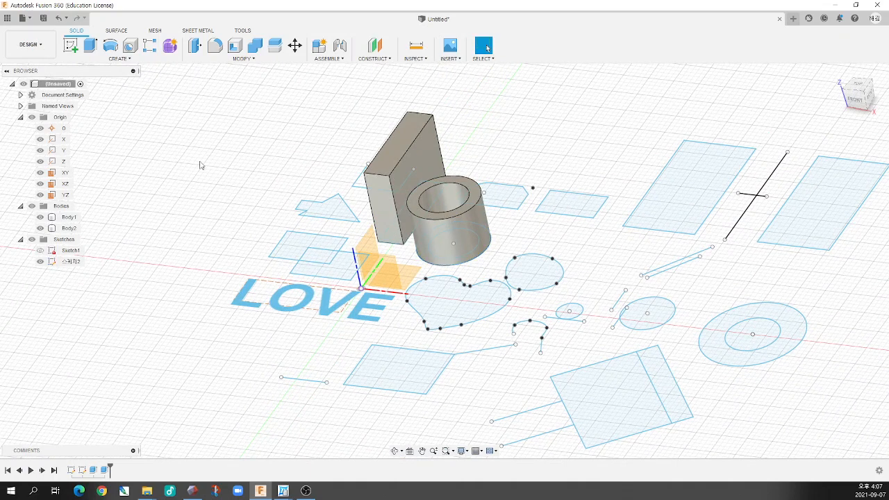
{"action": "left_click", "coordinate": [118, 58]}
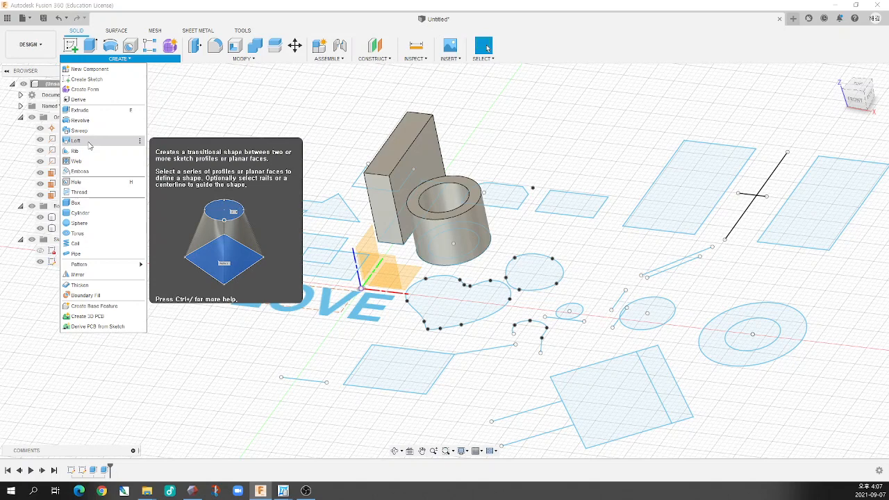
{"action": "left_click", "coordinate": [252, 182]}
Extrude the closed profile with one rounded and one chamfered corner behind the hollow cylinder 12 mm as a new body
{"action": "scroll", "coordinate": [419, 253], "scroll_direction": "down", "scroll_amount": 3}
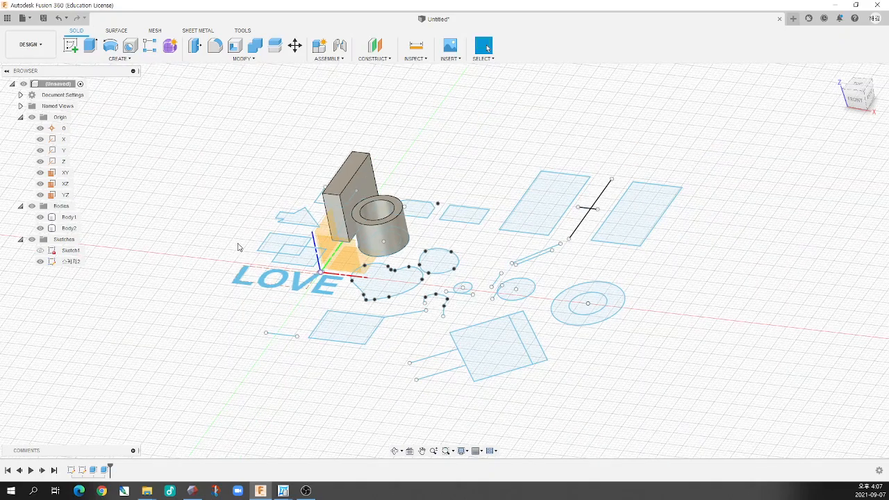
{"action": "scroll", "coordinate": [387, 115], "scroll_direction": "up", "scroll_amount": 2}
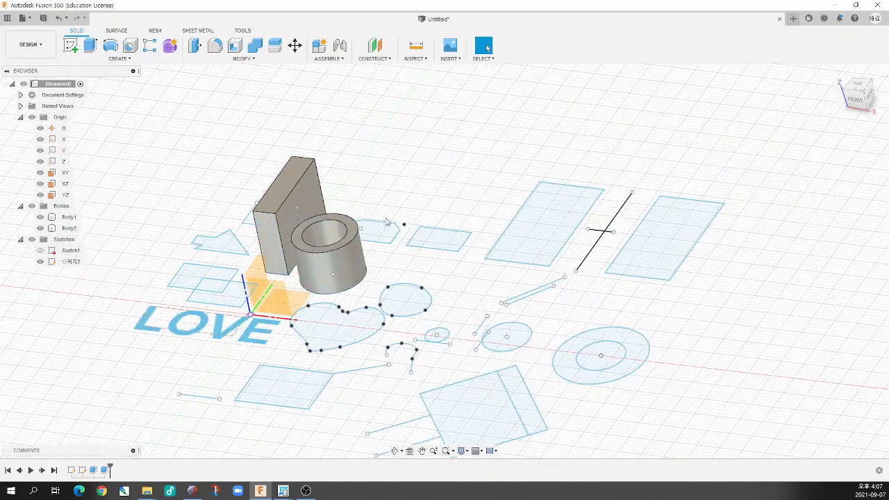
{"action": "middle_click_drag", "start_coordinate": [387, 135], "coordinate": [378, 258], "text": "shift"}
{"action": "scroll", "coordinate": [372, 244], "scroll_direction": "down", "scroll_amount": 3}
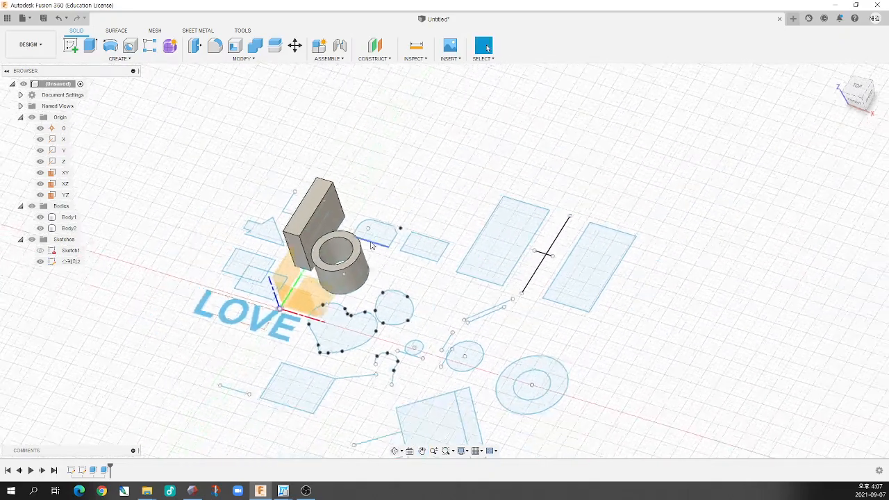
{"action": "scroll", "coordinate": [385, 219], "scroll_direction": "up", "scroll_amount": 5}
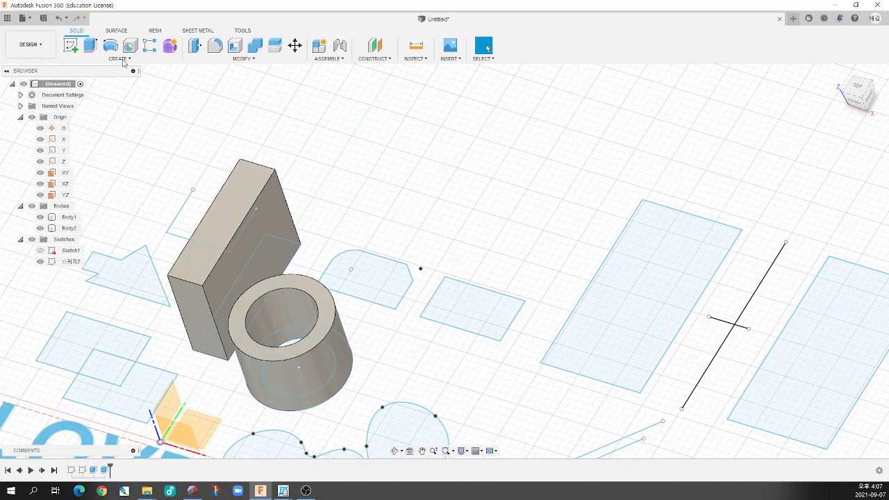
{"action": "left_click", "coordinate": [89, 46]}
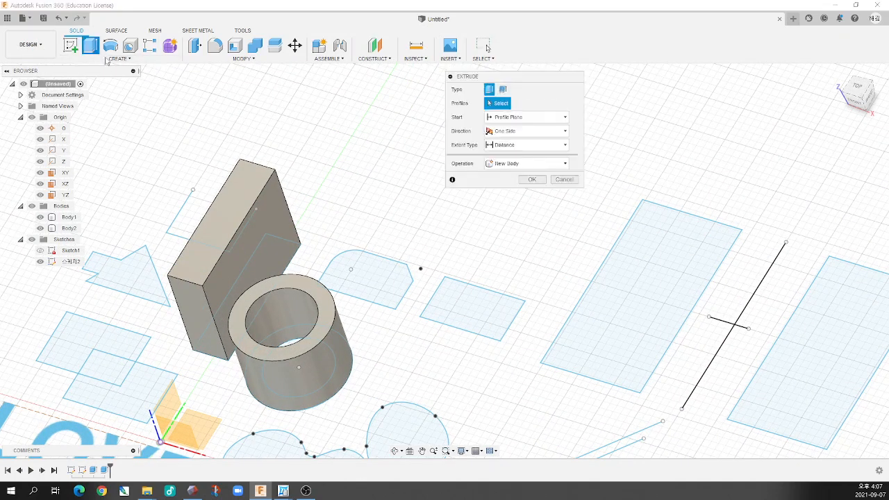
{"action": "left_click", "coordinate": [396, 275]}
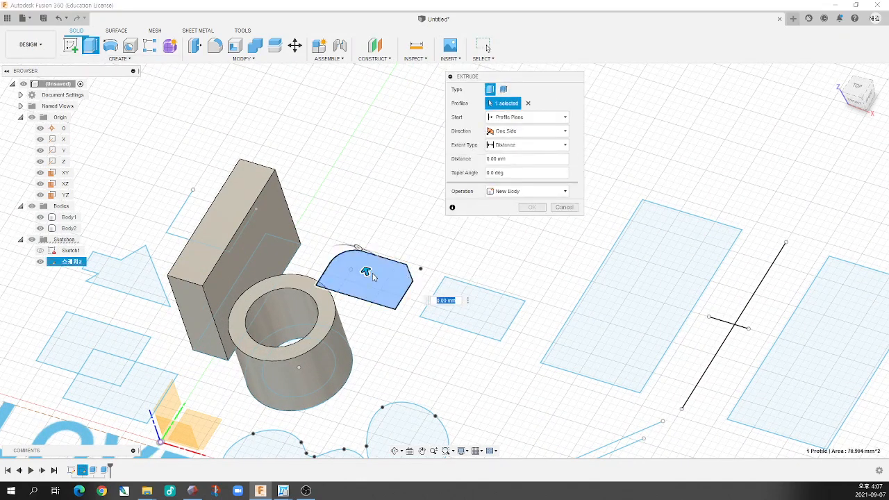
{"action": "left_click_drag", "start_coordinate": [367, 271], "coordinate": [346, 212]}
{"action": "middle_click_drag", "start_coordinate": [362, 226], "coordinate": [367, 207], "text": "shift"}
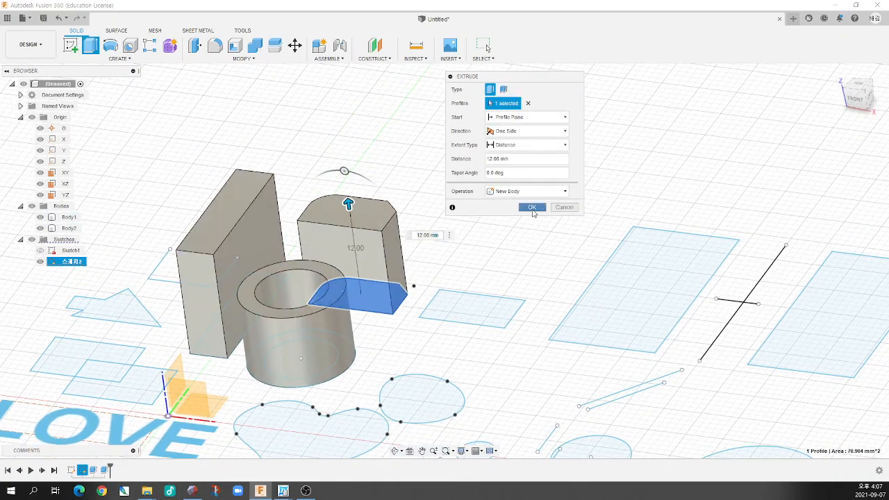
{"action": "left_click", "coordinate": [533, 207]}
{"action": "scroll", "coordinate": [473, 248], "scroll_direction": "down", "scroll_amount": 5}
{"action": "scroll", "coordinate": [381, 289], "scroll_direction": "up", "scroll_amount": 3}
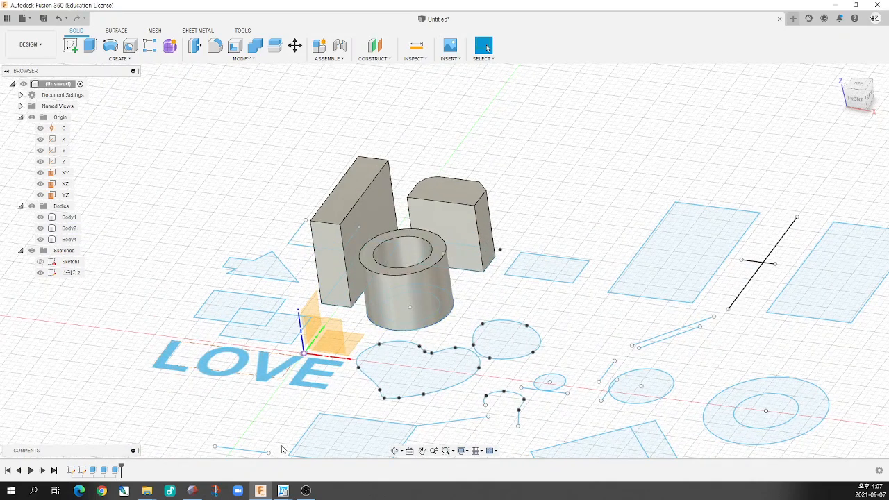
Switch to the Fusion 360 course PDF and read on from the sketch constraints pages into the solid modeling chapter
{"action": "mouse_move", "coordinate": [283, 490]}
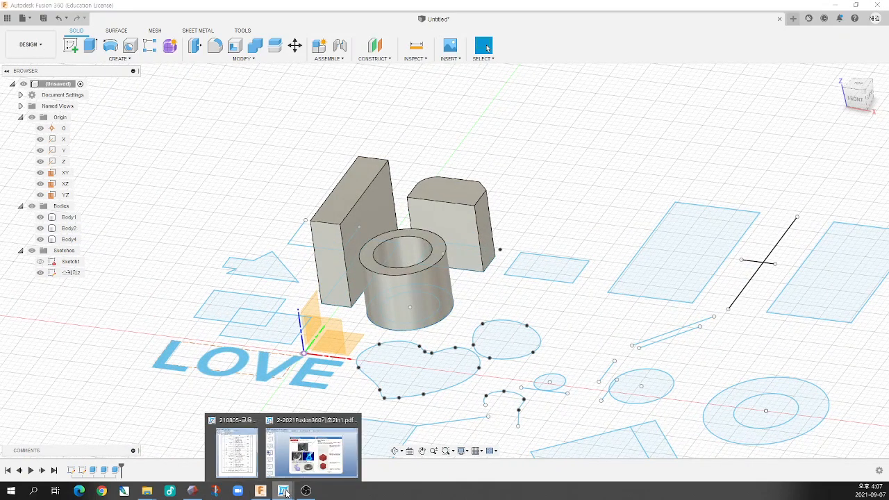
{"action": "left_click", "coordinate": [332, 466]}
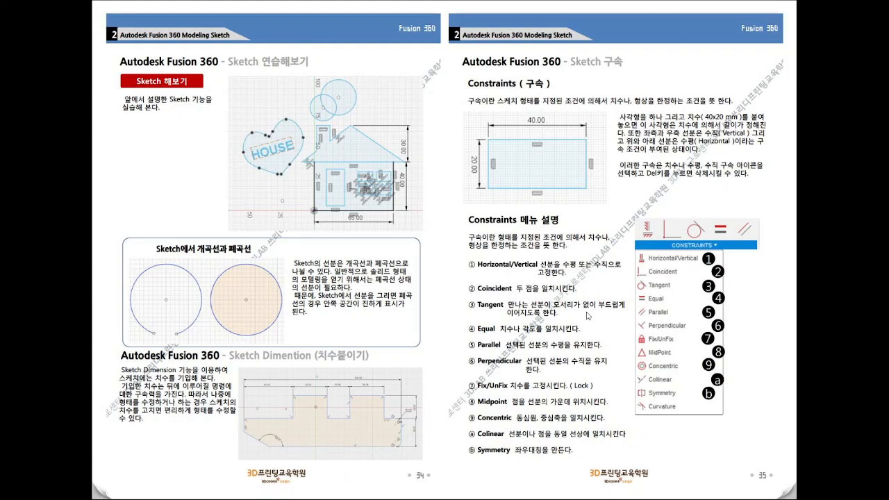
{"action": "scroll", "coordinate": [588, 316], "scroll_direction": "down", "scroll_amount": 2}
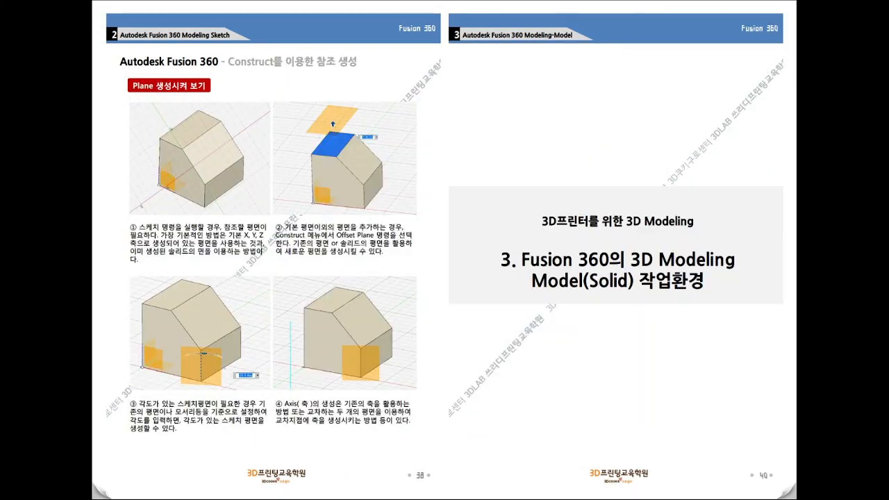
{"action": "scroll", "coordinate": [421, 313], "scroll_direction": "down", "scroll_amount": 1}
{"action": "scroll", "coordinate": [421, 313], "scroll_direction": "down", "scroll_amount": 1}
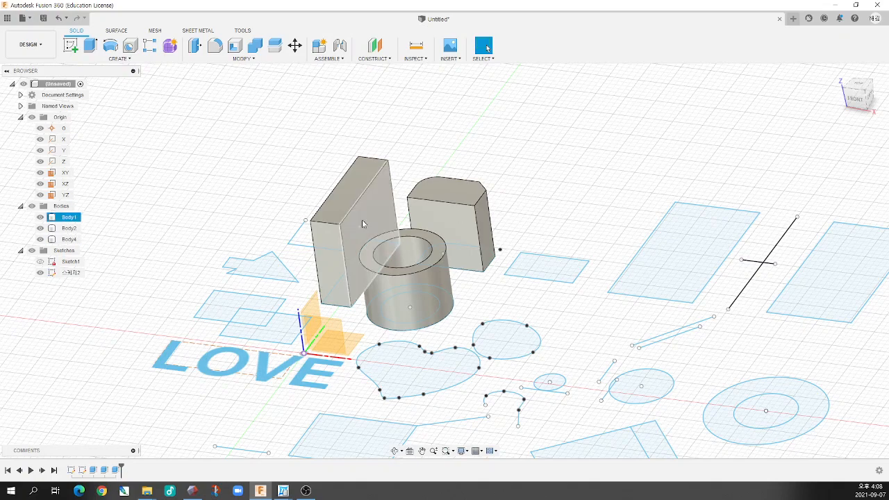
Toggle the visibility of the 스케치2 sketch to compare the bodies with and without their profiles, leaving it hidden
{"action": "middle_click_drag", "start_coordinate": [325, 273], "coordinate": [343, 252], "text": "shift"}
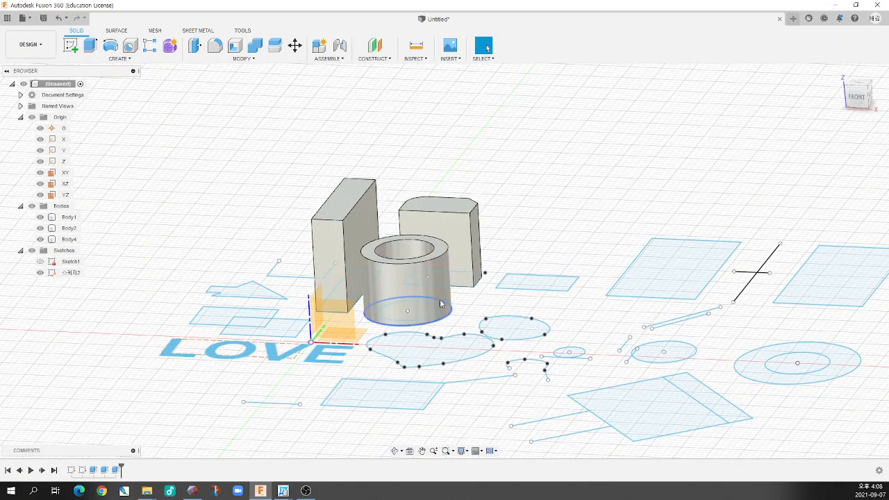
{"action": "middle_click_drag", "start_coordinate": [417, 271], "coordinate": [354, 153], "text": "shift"}
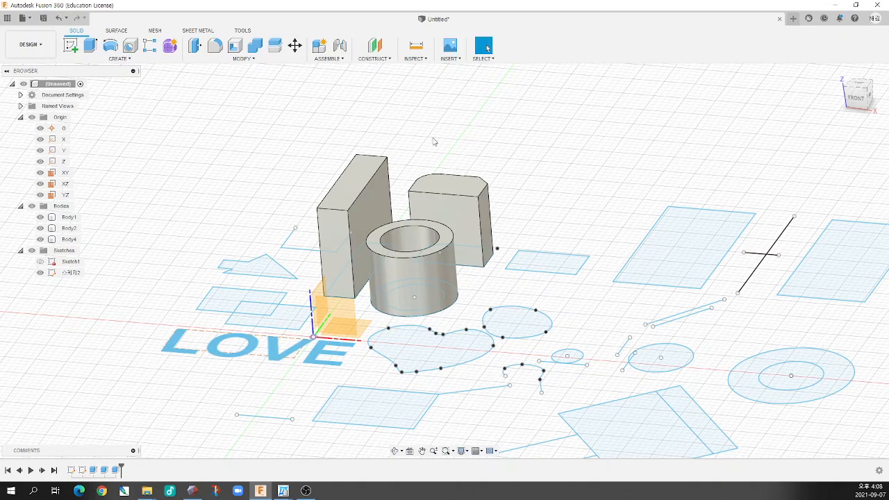
{"action": "mouse_move", "coordinate": [423, 168]}
{"action": "middle_mouse_down", "text": "shift"}
{"action": "mouse_move", "coordinate": [410, 171]}
{"action": "mouse_move", "coordinate": [372, 266]}
{"action": "middle_mouse_up", "text": "shift"}
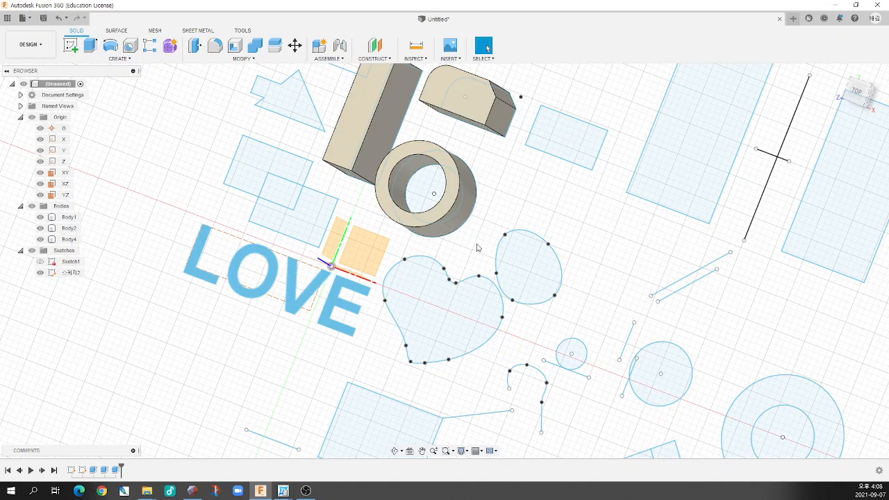
{"action": "mouse_move", "coordinate": [412, 255]}
{"action": "middle_mouse_down", "text": "shift"}
{"action": "mouse_move", "coordinate": [357, 167]}
{"action": "mouse_move", "coordinate": [395, 205]}
{"action": "mouse_move", "coordinate": [379, 212]}
{"action": "mouse_move", "coordinate": [405, 260]}
{"action": "middle_mouse_up", "text": "shift"}
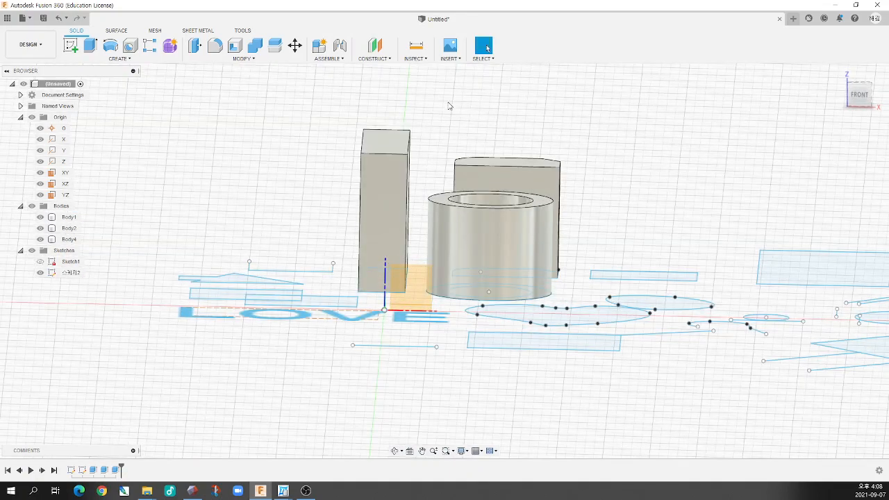
{"action": "middle_click_drag", "start_coordinate": [431, 173], "coordinate": [389, 239], "text": "shift"}
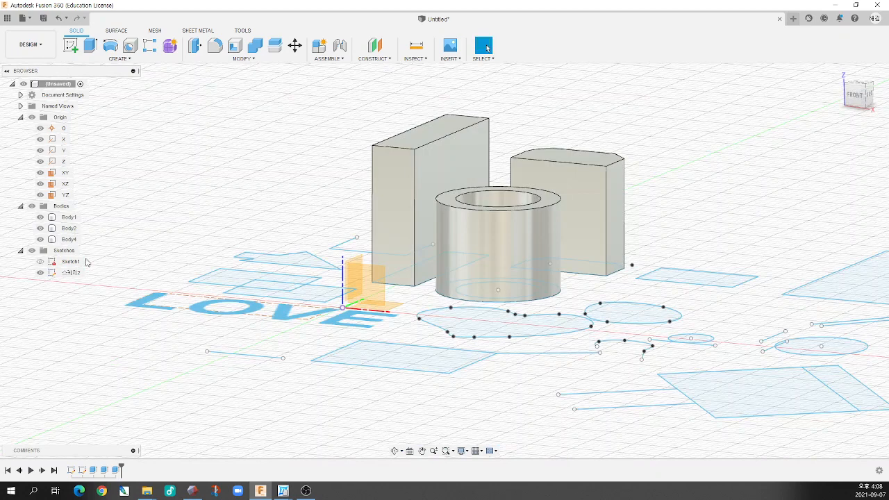
{"action": "left_click", "coordinate": [40, 273]}
{"action": "middle_click_drag", "start_coordinate": [292, 258], "coordinate": [369, 276], "text": "shift"}
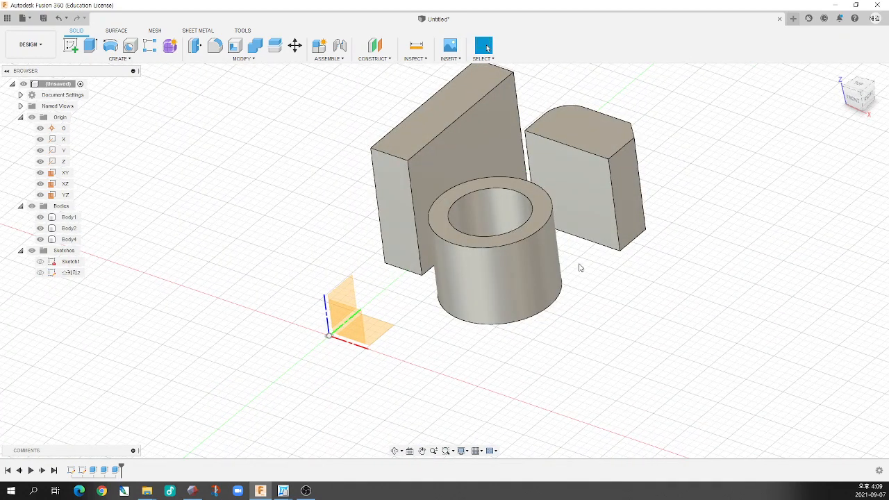
{"action": "left_click", "coordinate": [40, 273]}
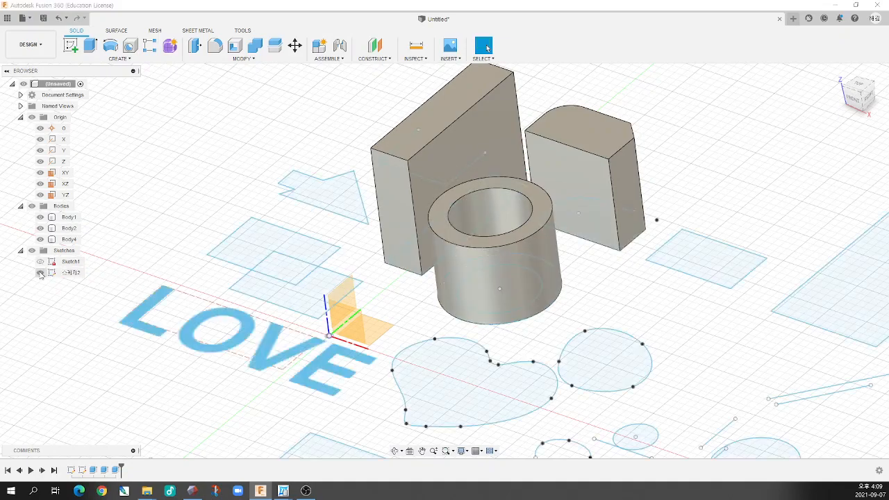
{"action": "left_click", "coordinate": [41, 273]}
Try to hide the origin planes and axes around the three bodies
{"action": "mouse_move", "coordinate": [224, 292]}
{"action": "middle_mouse_down", "text": "shift"}
{"action": "mouse_move", "coordinate": [310, 278]}
{"action": "mouse_move", "coordinate": [342, 262]}
{"action": "middle_mouse_up", "text": "shift"}
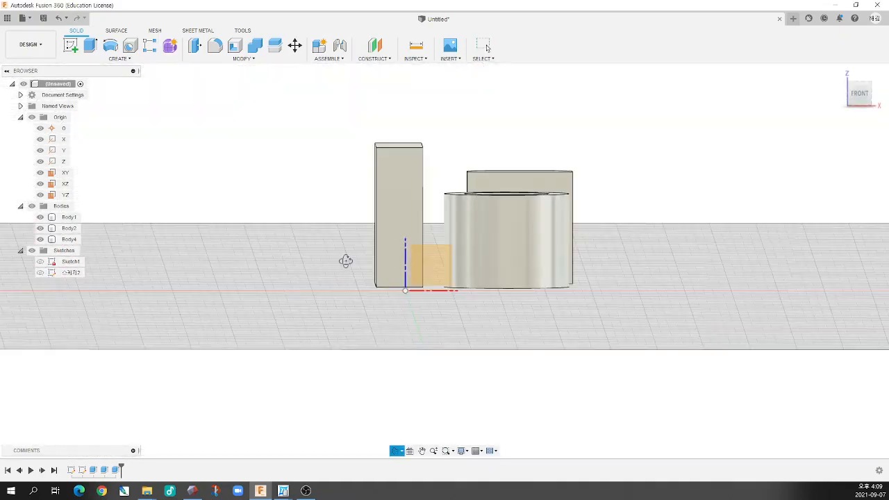
{"action": "mouse_move", "coordinate": [451, 208]}
{"action": "middle_mouse_down", "text": "shift"}
{"action": "mouse_move", "coordinate": [427, 199]}
{"action": "mouse_move", "coordinate": [448, 208]}
{"action": "middle_mouse_up", "text": "shift"}
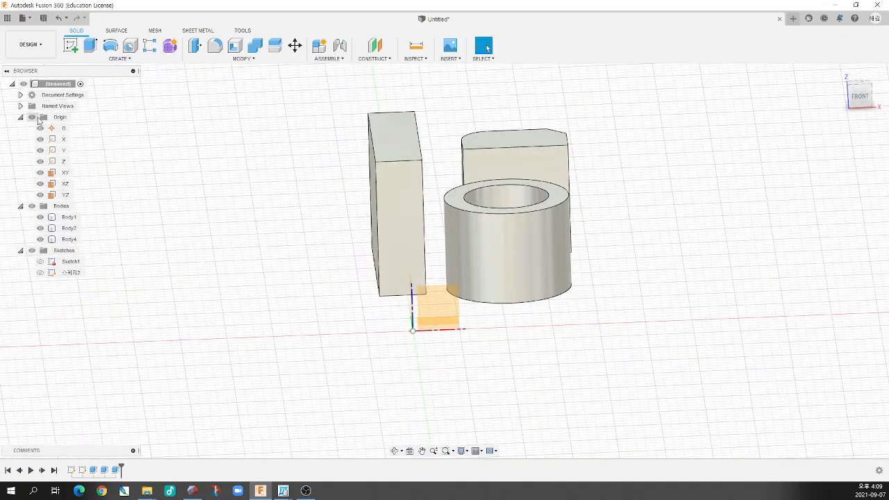
{"action": "left_click", "coordinate": [32, 118]}
{"action": "middle_click_drag", "start_coordinate": [352, 242], "coordinate": [397, 223], "text": "shift"}
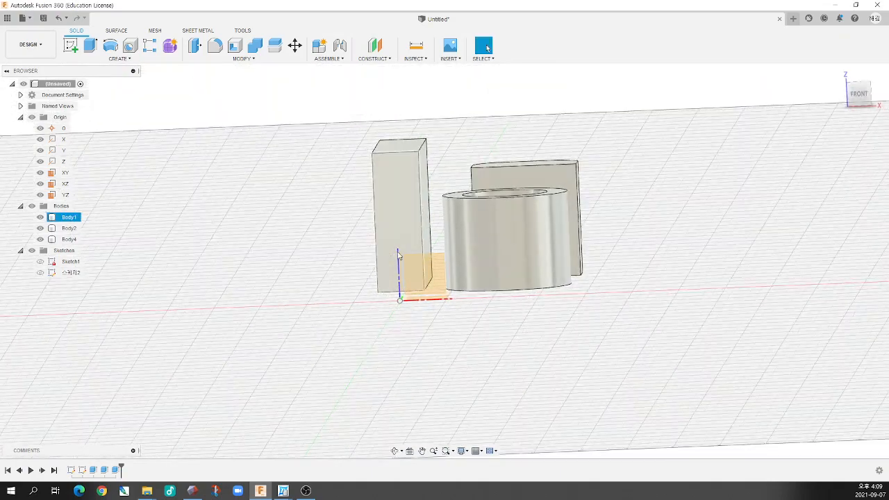
Examine the XZ origin plane against the front, side and top faces of the rectangular block
{"action": "left_click", "coordinate": [425, 270]}
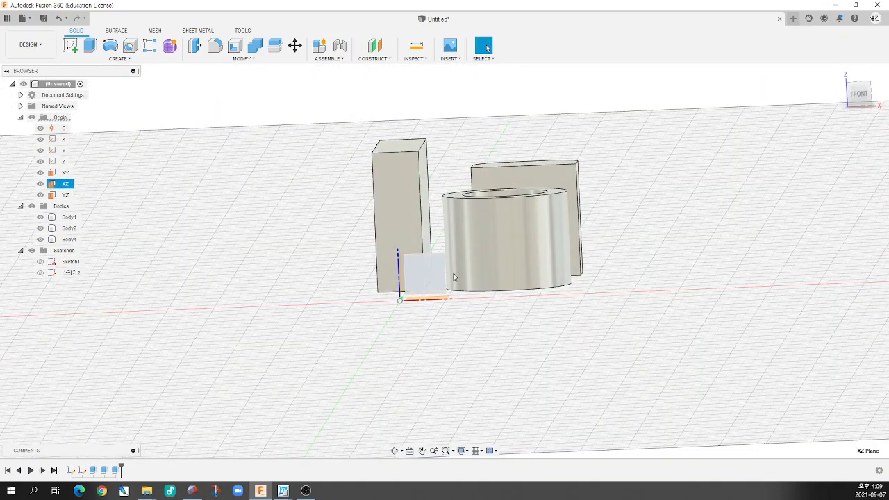
{"action": "middle_click_drag", "start_coordinate": [425, 269], "coordinate": [451, 278], "text": "shift"}
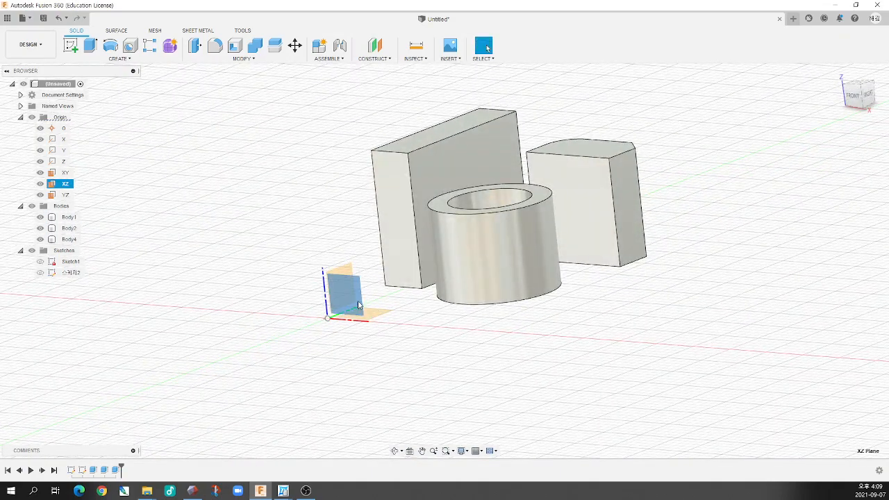
{"action": "left_click", "coordinate": [420, 316]}
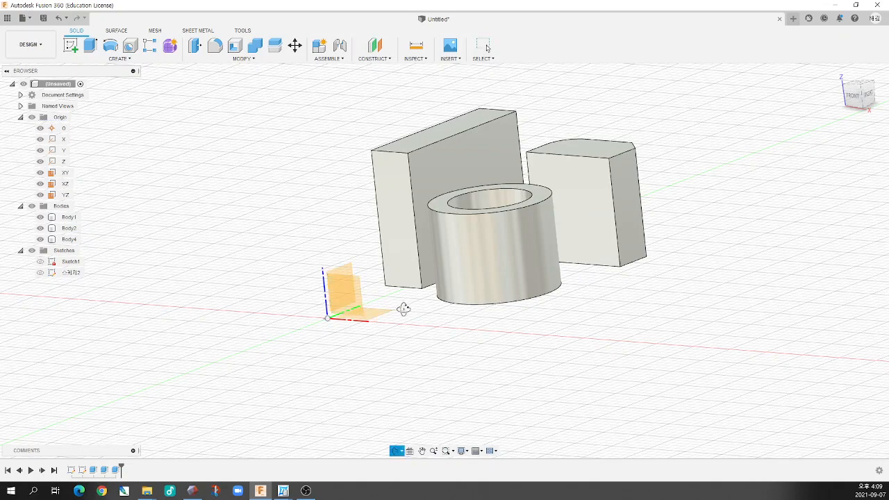
{"action": "middle_click_drag", "start_coordinate": [403, 308], "coordinate": [431, 308], "text": "shift"}
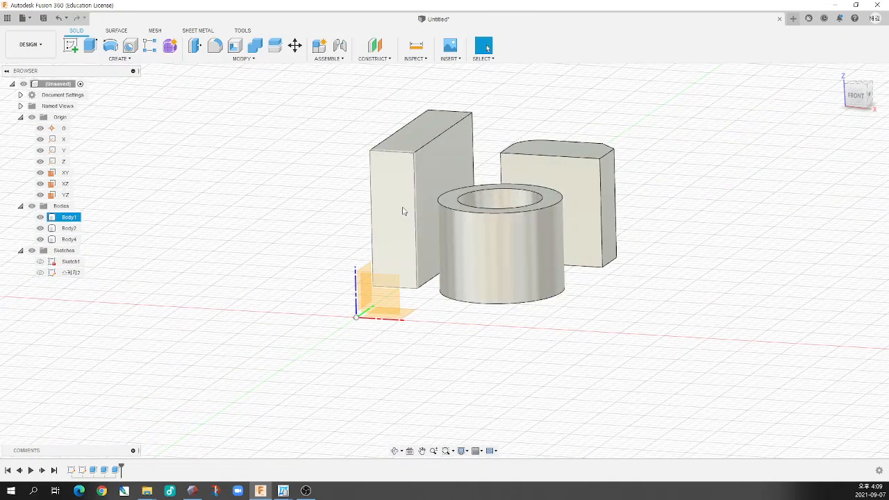
{"action": "left_click", "coordinate": [402, 209]}
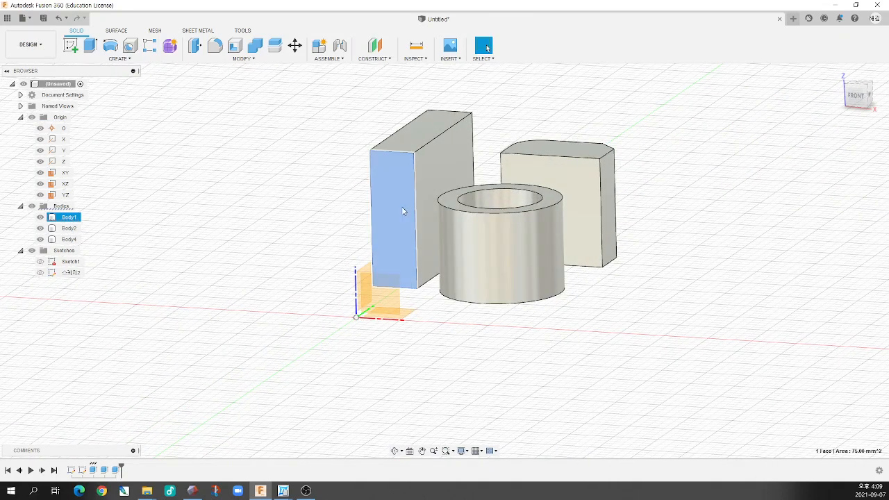
{"action": "left_click", "coordinate": [435, 151]}
{"action": "left_click", "coordinate": [425, 139]}
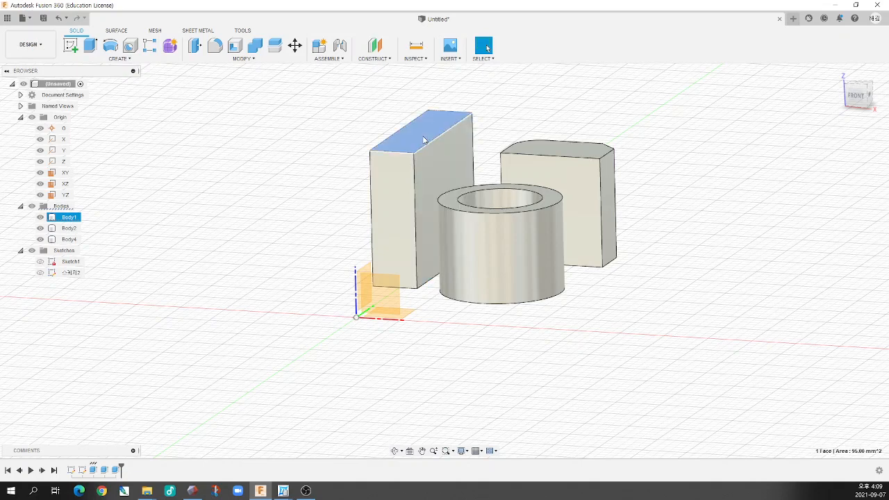
{"action": "left_click", "coordinate": [335, 204]}
{"action": "middle_click_drag", "start_coordinate": [334, 200], "coordinate": [302, 249], "text": "shift"}
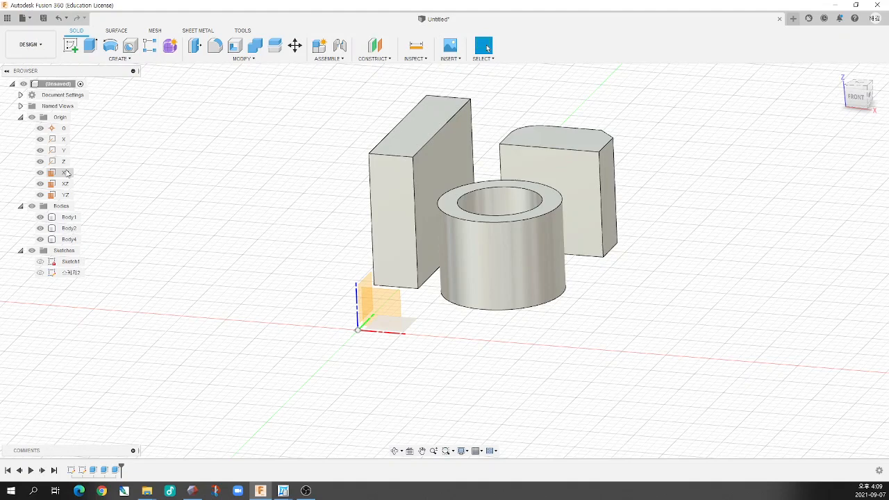
Highlight the XY and XZ origin planes in turn to compare their orientation around the origin
{"action": "left_click", "coordinate": [66, 174]}
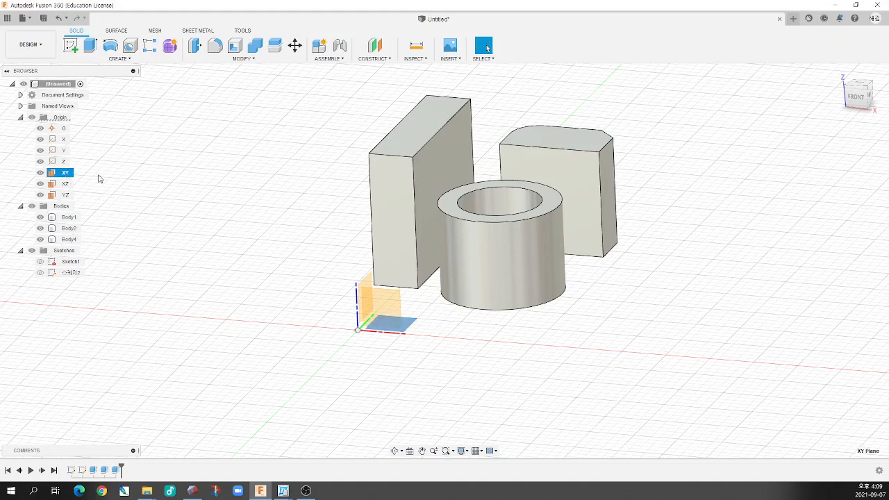
{"action": "left_click", "coordinate": [99, 177]}
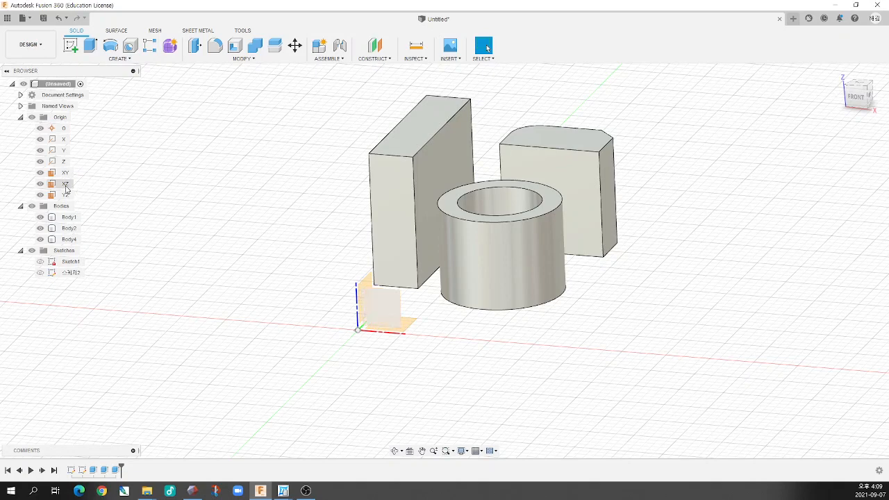
{"action": "left_click", "coordinate": [66, 187]}
{"action": "middle_click_drag", "start_coordinate": [186, 201], "coordinate": [211, 203], "text": "shift"}
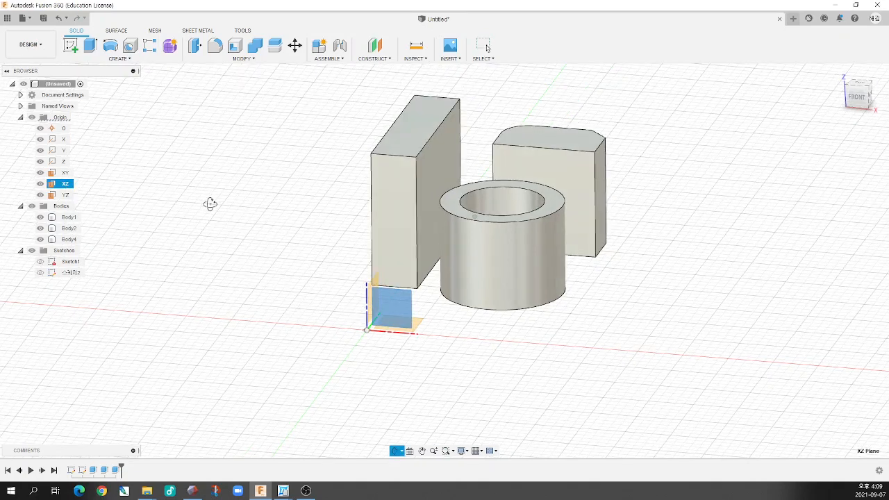
{"action": "left_click", "coordinate": [411, 298]}
{"action": "middle_click_drag", "start_coordinate": [313, 334], "coordinate": [290, 338], "text": "shift"}
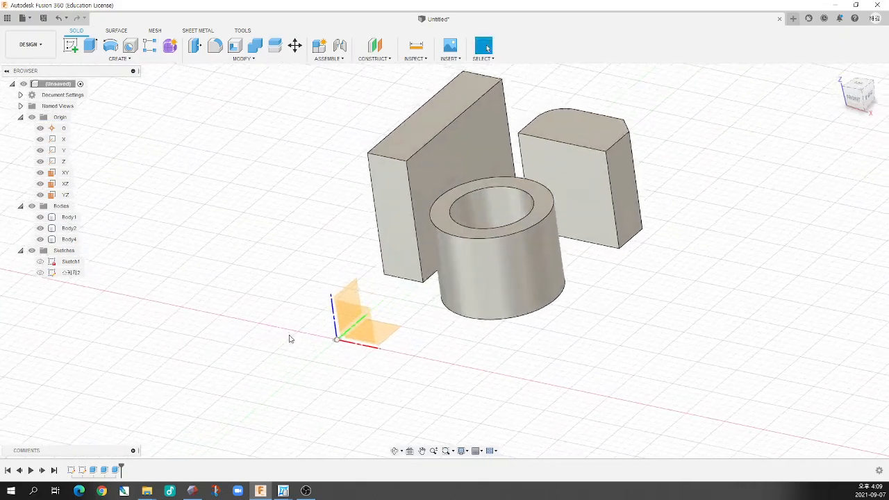
{"action": "middle_click_drag", "start_coordinate": [390, 240], "coordinate": [379, 271]}
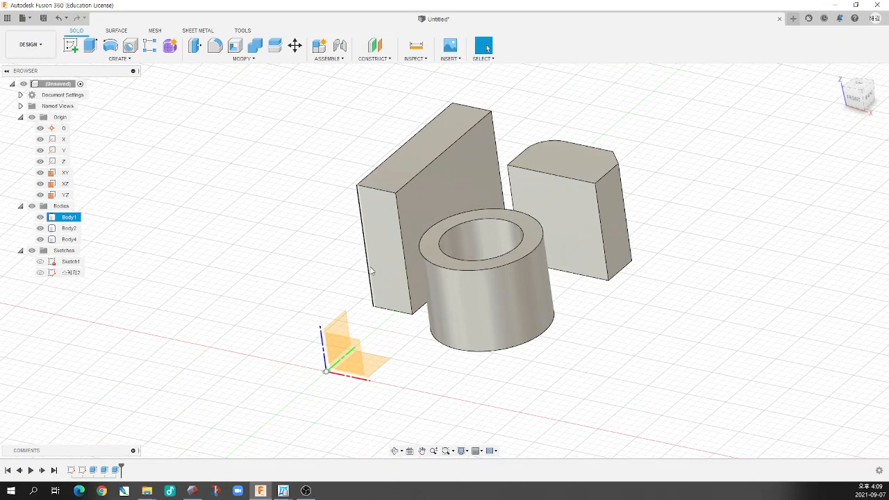
Compare the XZ origin plane with the rectangular block's front face from several viewing angles
{"action": "left_click", "coordinate": [354, 346]}
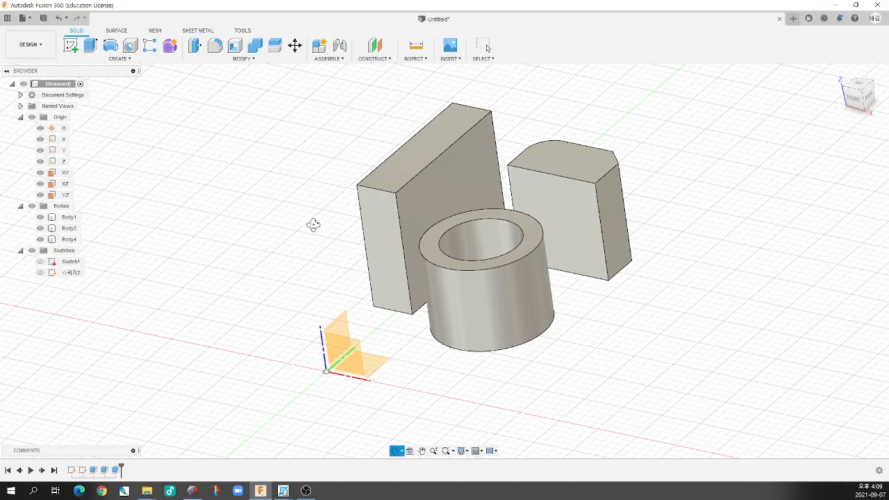
{"action": "middle_click_drag", "start_coordinate": [312, 224], "coordinate": [331, 213], "text": "shift"}
{"action": "left_click", "coordinate": [355, 343]}
{"action": "middle_click_drag", "start_coordinate": [365, 263], "coordinate": [302, 227], "text": "shift"}
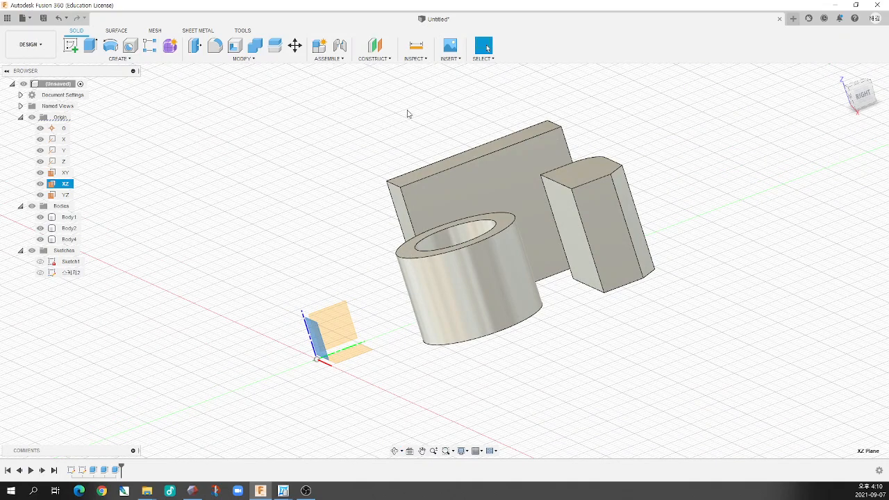
{"action": "middle_click_drag", "start_coordinate": [358, 164], "coordinate": [324, 169], "text": "shift"}
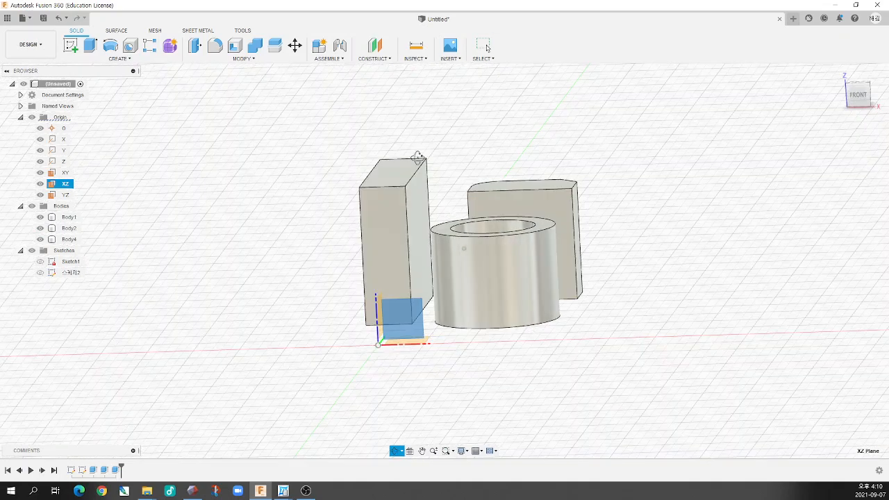
{"action": "left_click", "coordinate": [389, 212]}
{"action": "middle_click_drag", "start_coordinate": [361, 217], "coordinate": [343, 218], "text": "shift"}
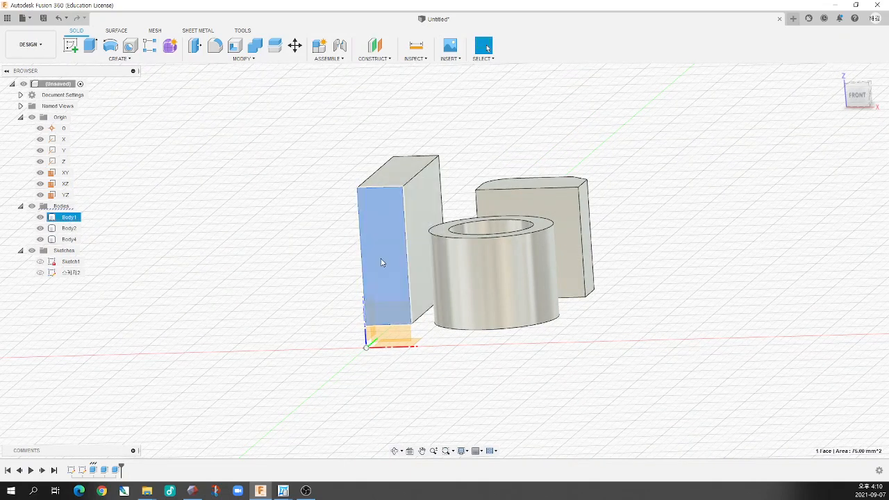
{"action": "left_click", "coordinate": [302, 261]}
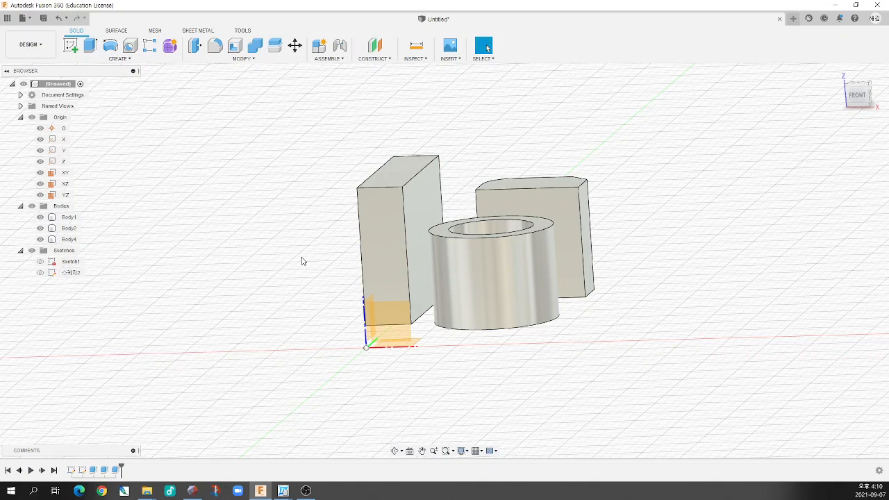
{"action": "mouse_move", "coordinate": [287, 266]}
{"action": "middle_mouse_down", "text": "shift"}
{"action": "mouse_move", "coordinate": [273, 271]}
{"action": "mouse_move", "coordinate": [278, 279]}
{"action": "middle_mouse_up", "text": "shift"}
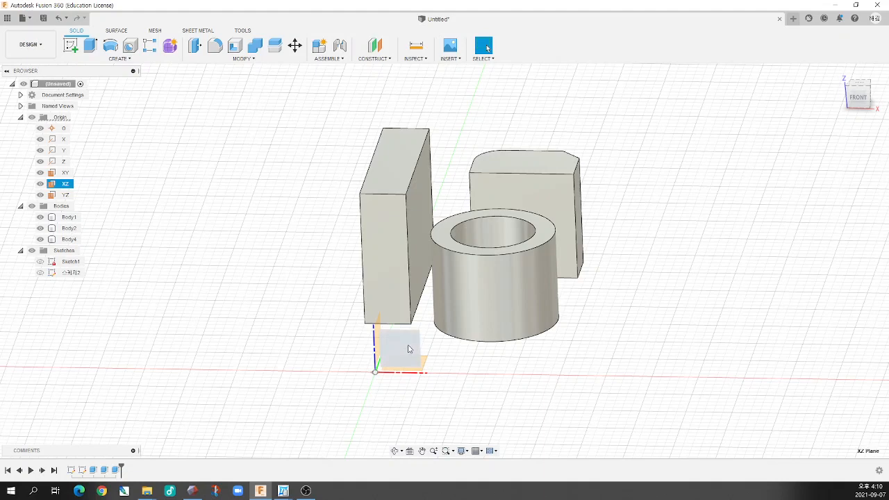
{"action": "left_click", "coordinate": [288, 326]}
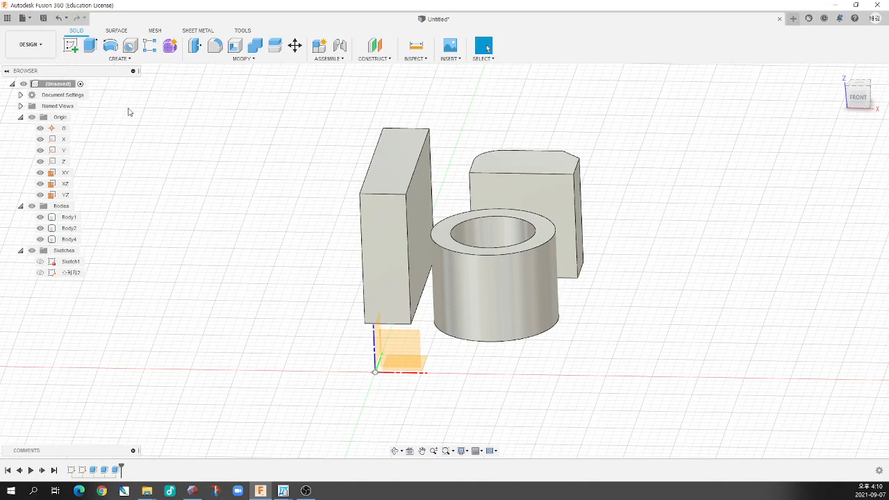
Start a new sketch on the XZ origin plane
{"action": "left_click", "coordinate": [71, 47]}
{"action": "mouse_move", "coordinate": [238, 254]}
{"action": "middle_mouse_down", "text": "shift"}
{"action": "mouse_move", "coordinate": [234, 237]}
{"action": "mouse_move", "coordinate": [219, 238]}
{"action": "middle_mouse_up", "text": "shift"}
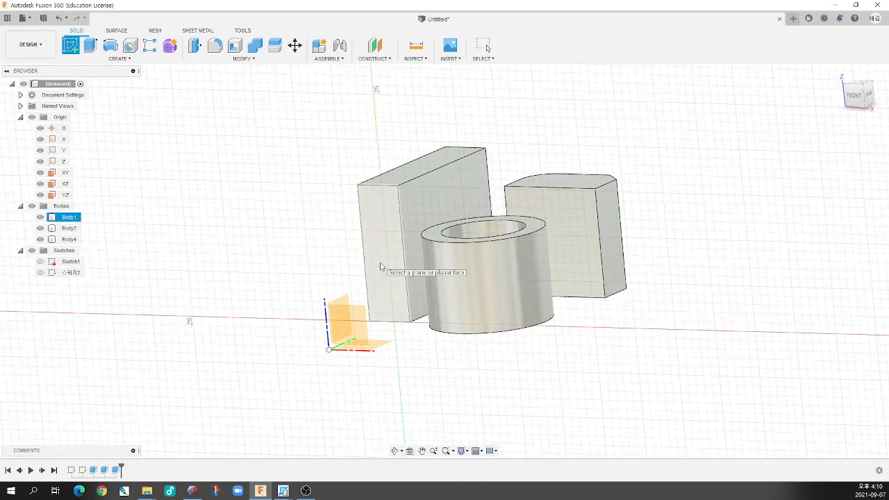
{"action": "left_click", "coordinate": [358, 319]}
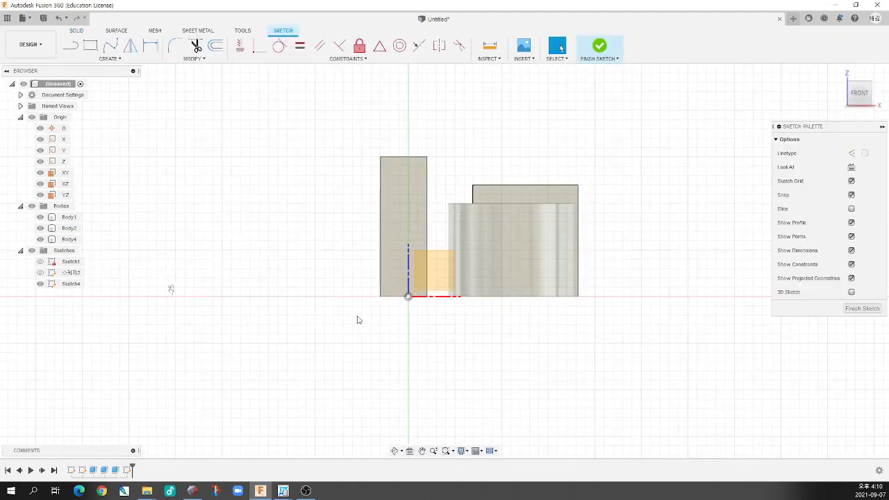
Sketch a vertical line above the bodies, a short distance to the right of the vertical axis
{"action": "scroll", "coordinate": [389, 208], "scroll_direction": "up", "scroll_amount": 3}
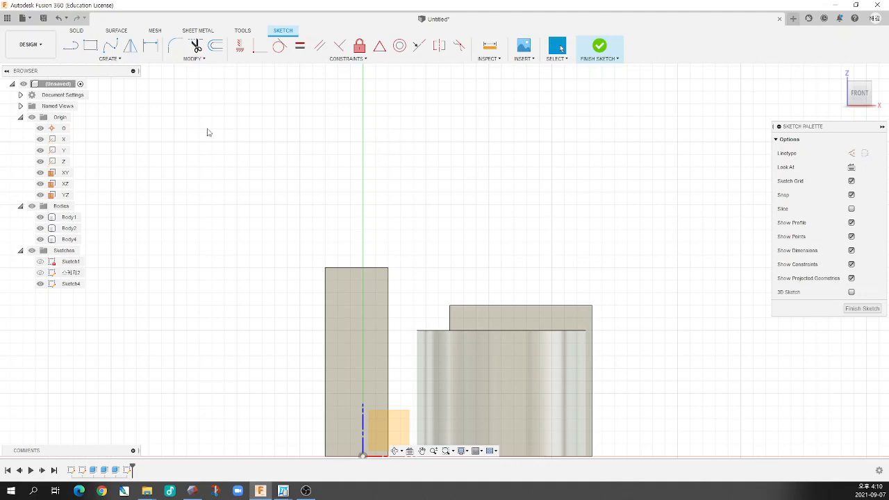
{"action": "left_click", "coordinate": [70, 45]}
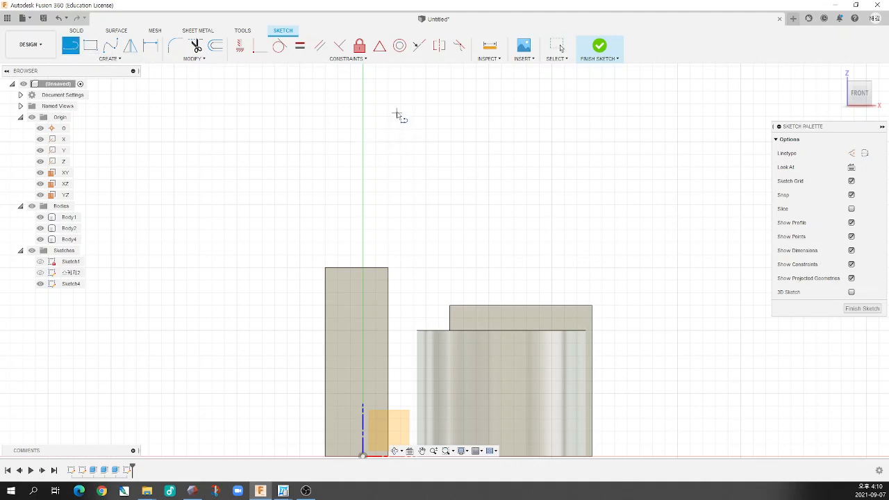
{"action": "left_click_drag", "start_coordinate": [396, 111], "coordinate": [397, 256]}
{"action": "left_click", "coordinate": [396, 255]}
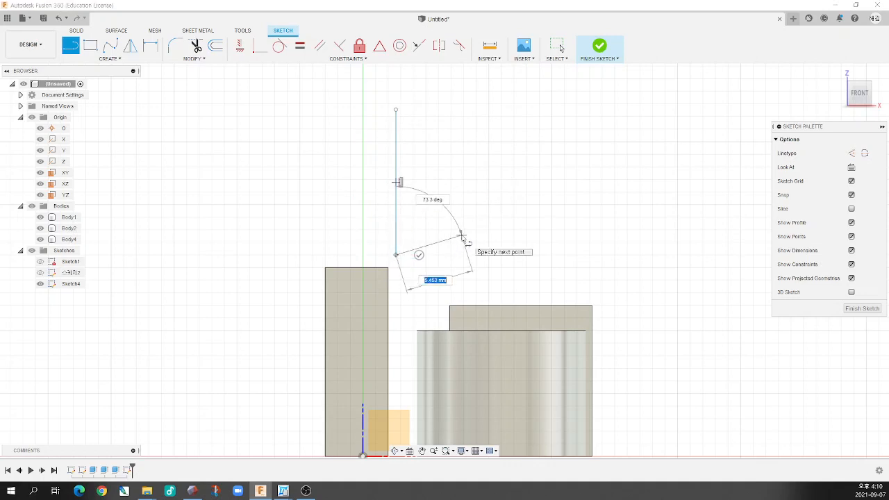
{"action": "key", "text": "Escape"}
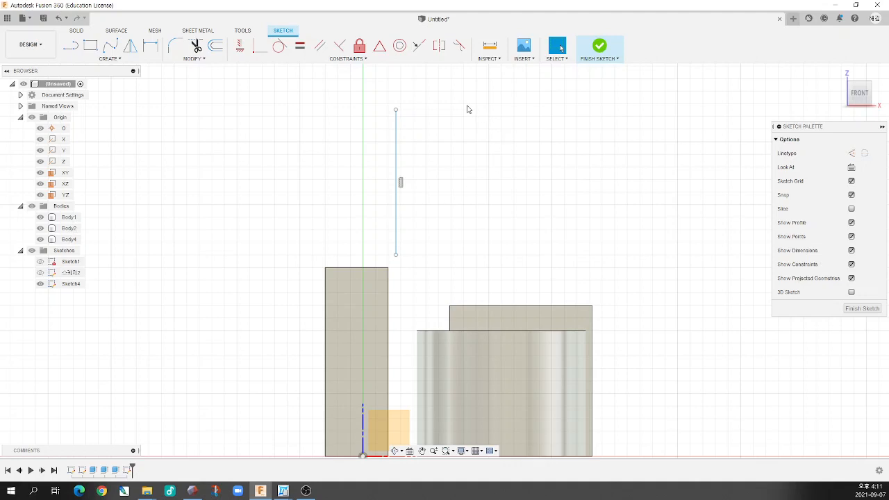
Draw a 14-point stepped spline bulging left from the vertical line, with both ends on the line to close a profile
{"action": "scroll", "coordinate": [407, 230], "scroll_direction": "down", "scroll_amount": 3}
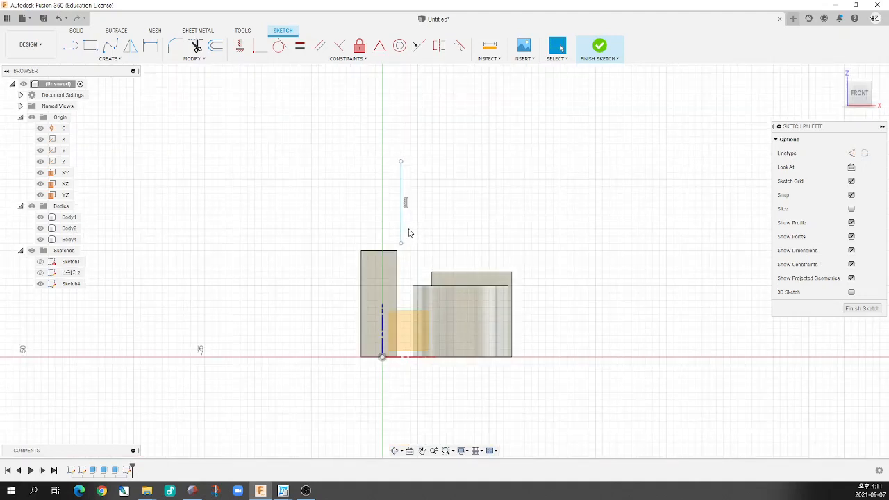
{"action": "scroll", "coordinate": [409, 230], "scroll_direction": "up", "scroll_amount": 5}
{"action": "scroll", "coordinate": [409, 232], "scroll_direction": "down", "scroll_amount": 3}
{"action": "scroll", "coordinate": [374, 167], "scroll_direction": "up", "scroll_amount": 3}
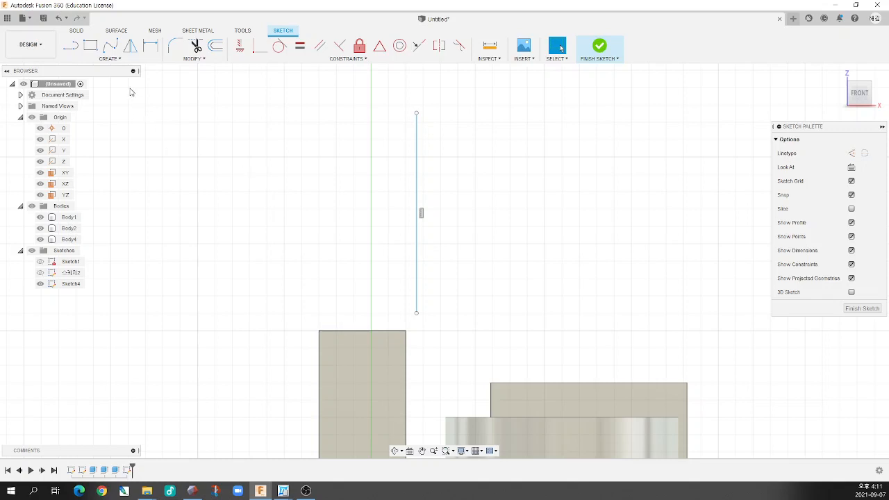
{"action": "left_click", "coordinate": [111, 46]}
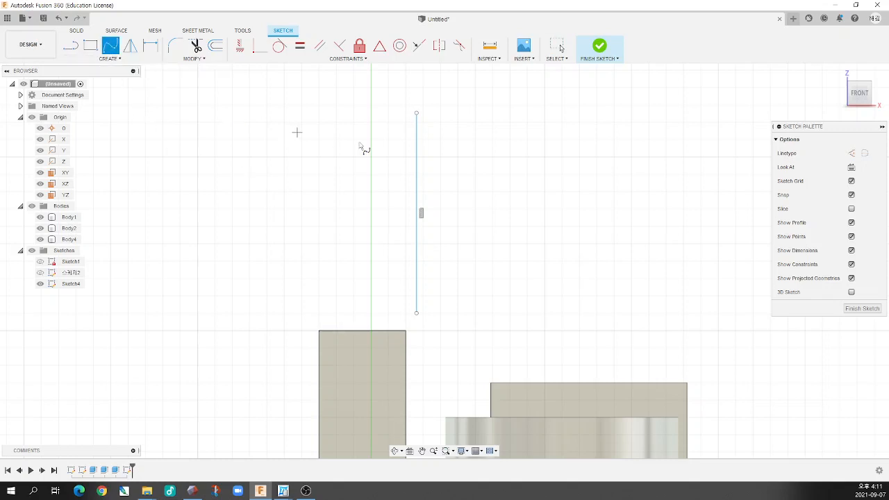
{"action": "left_click", "coordinate": [417, 144]}
{"action": "left_click", "coordinate": [382, 152]}
{"action": "left_click", "coordinate": [355, 163]}
{"action": "left_click", "coordinate": [352, 167]}
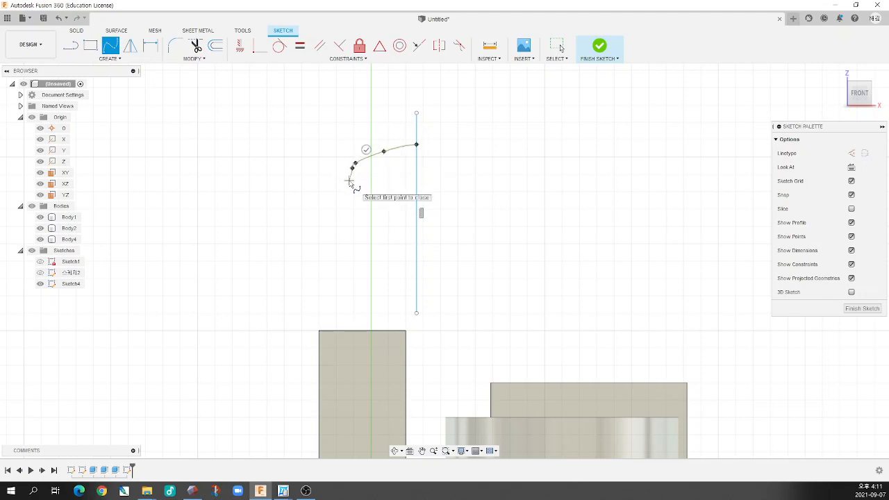
{"action": "left_click", "coordinate": [349, 179]}
{"action": "left_click", "coordinate": [341, 185]}
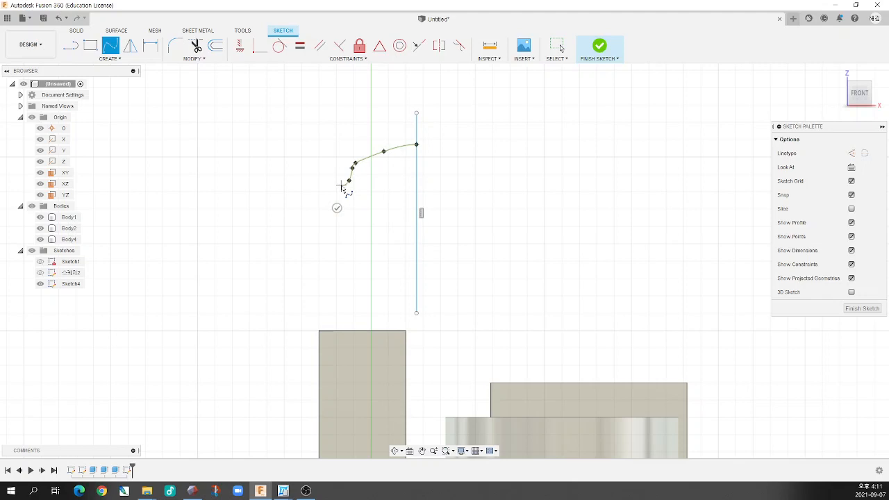
{"action": "left_click", "coordinate": [295, 200]}
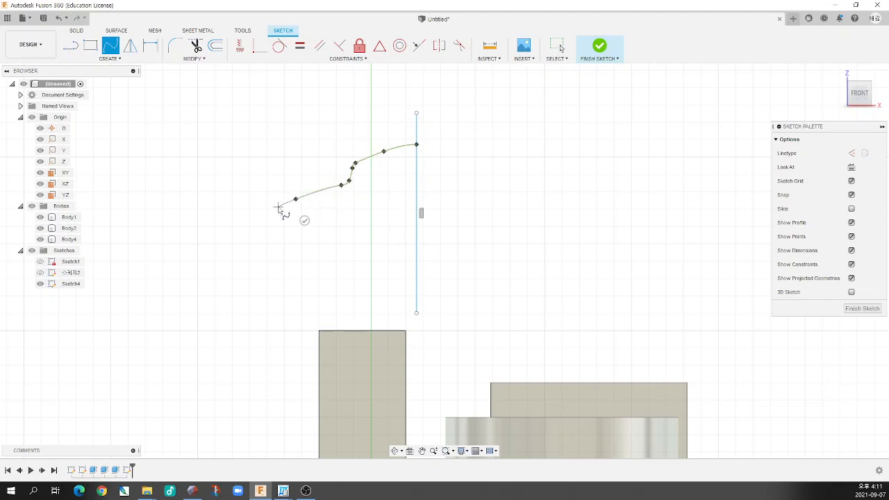
{"action": "left_click", "coordinate": [278, 206]}
{"action": "left_click", "coordinate": [275, 213]}
{"action": "left_click", "coordinate": [284, 222]}
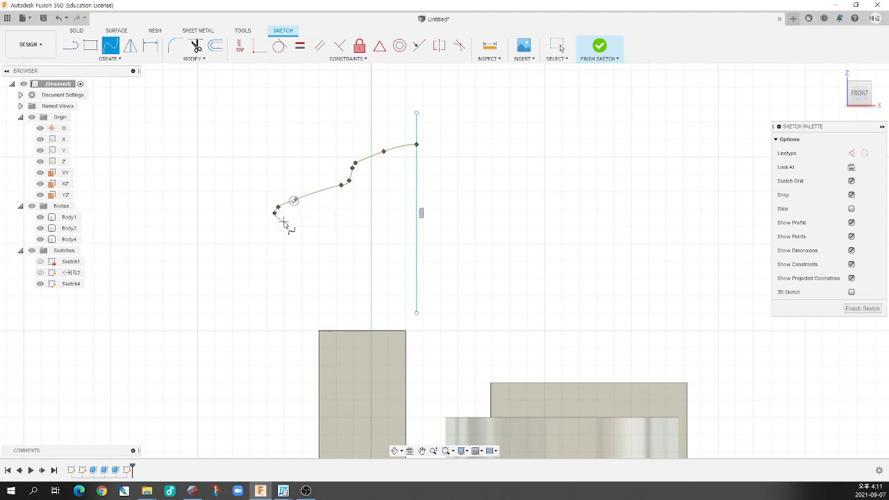
{"action": "left_click", "coordinate": [322, 230]}
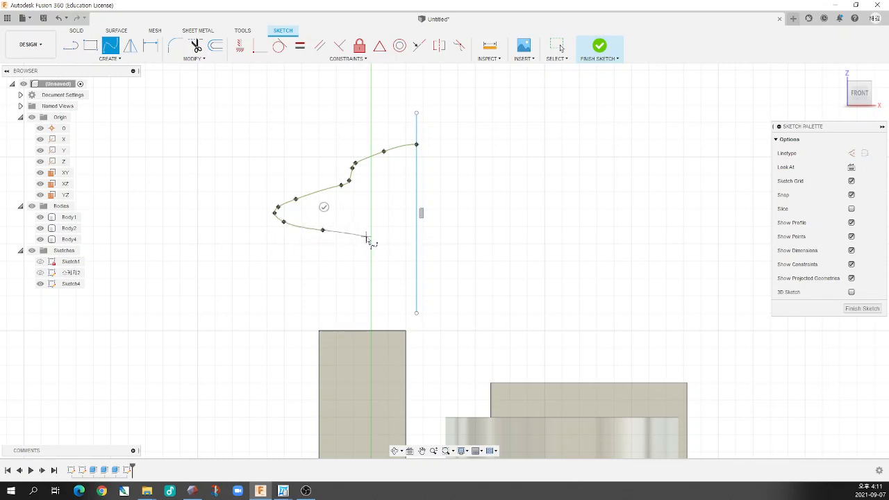
{"action": "left_click", "coordinate": [366, 237]}
{"action": "left_click", "coordinate": [373, 239]}
{"action": "left_click", "coordinate": [416, 241]}
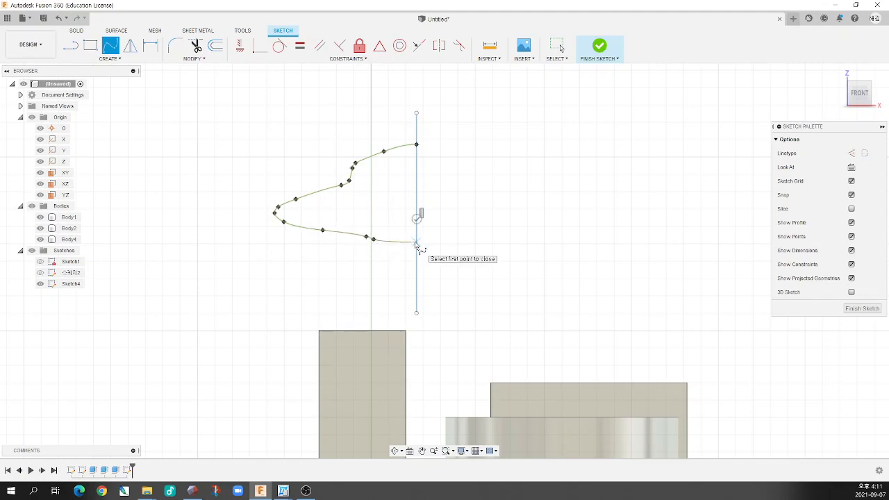
{"action": "left_click", "coordinate": [417, 220]}
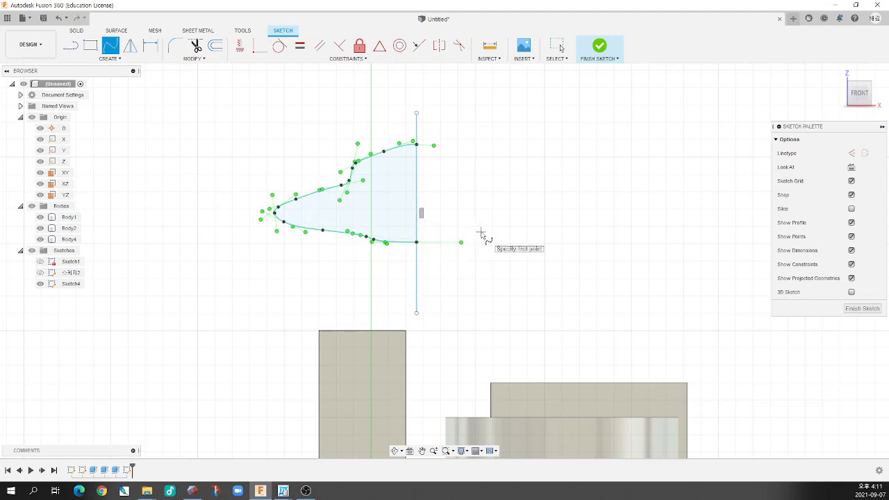
{"action": "left_click", "coordinate": [579, 260]}
{"action": "left_click", "coordinate": [563, 204]}
{"action": "left_click", "coordinate": [635, 162]}
{"action": "left_click", "coordinate": [697, 205]}
{"action": "key", "text": "Escape"}
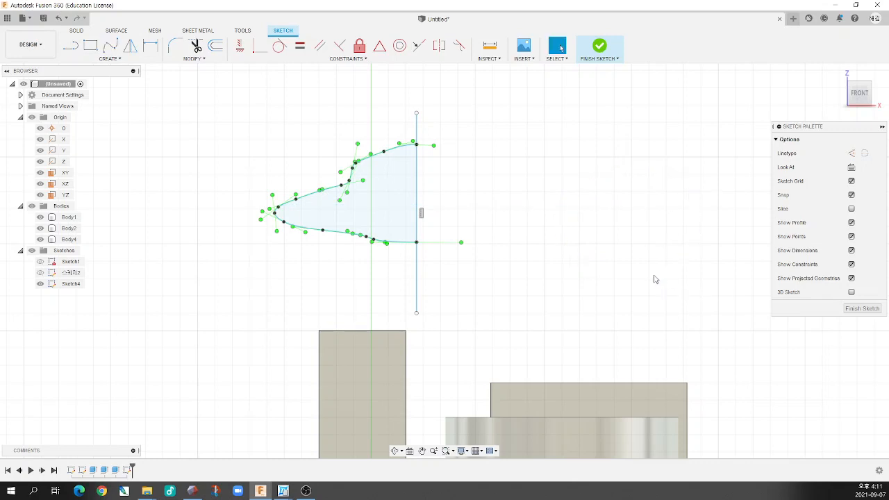
Try an open three-segment polyline to the right of the closed spline profile, and undo it
{"action": "left_click", "coordinate": [70, 46]}
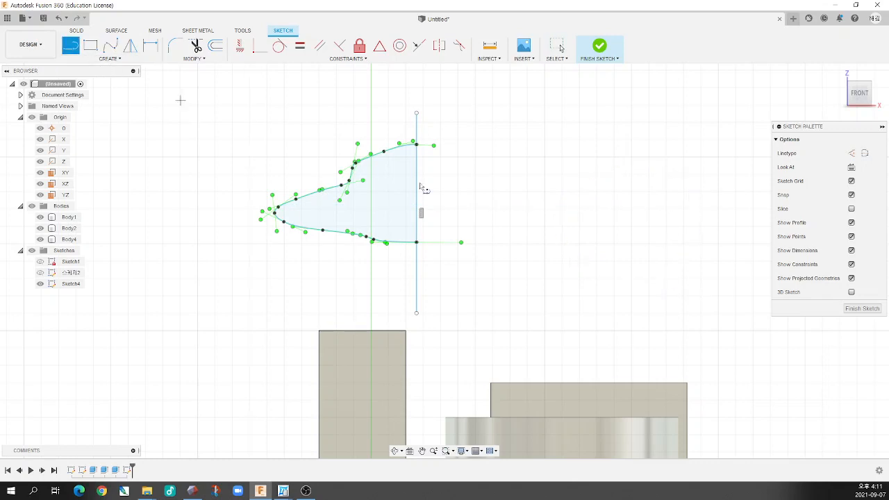
{"action": "left_click", "coordinate": [515, 199]}
{"action": "left_click", "coordinate": [618, 162]}
{"action": "left_click", "coordinate": [628, 243]}
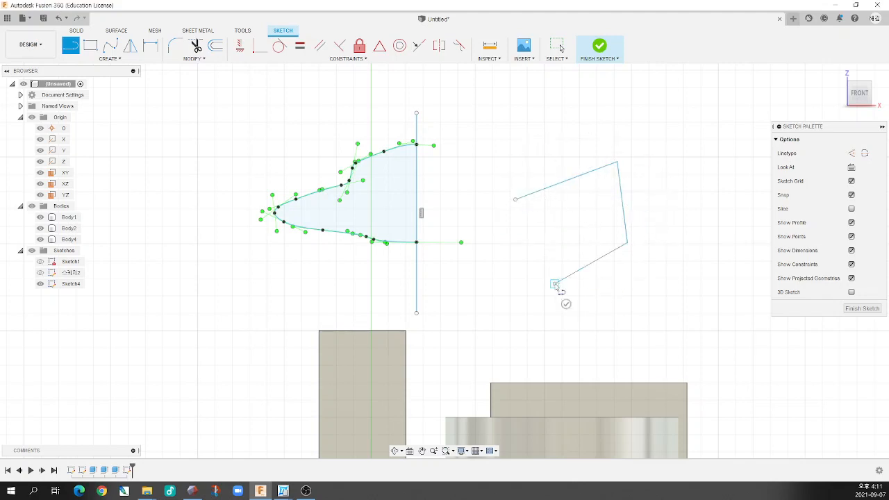
{"action": "left_click", "coordinate": [556, 285]}
{"action": "key", "text": "Escape"}
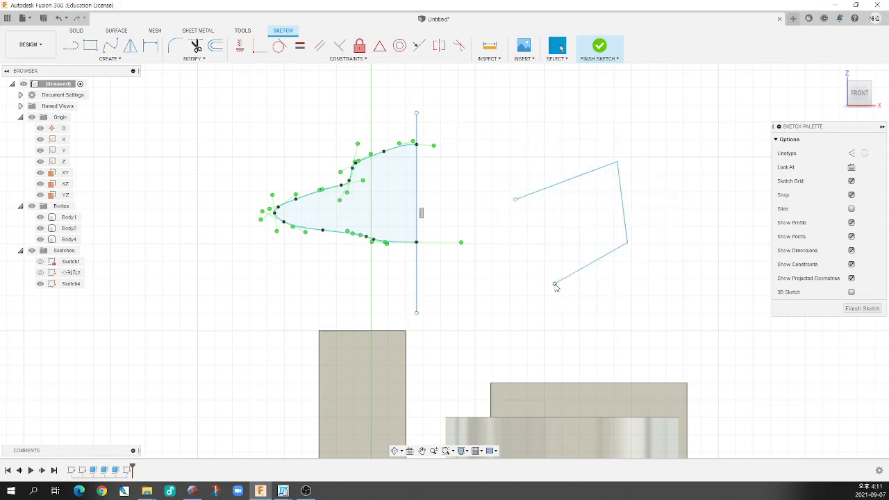
{"action": "key", "text": "ctrl+z"}
{"action": "key", "text": "ctrl+z"}
{"action": "key", "text": "ctrl+z"}
{"action": "left_click", "coordinate": [110, 45]}
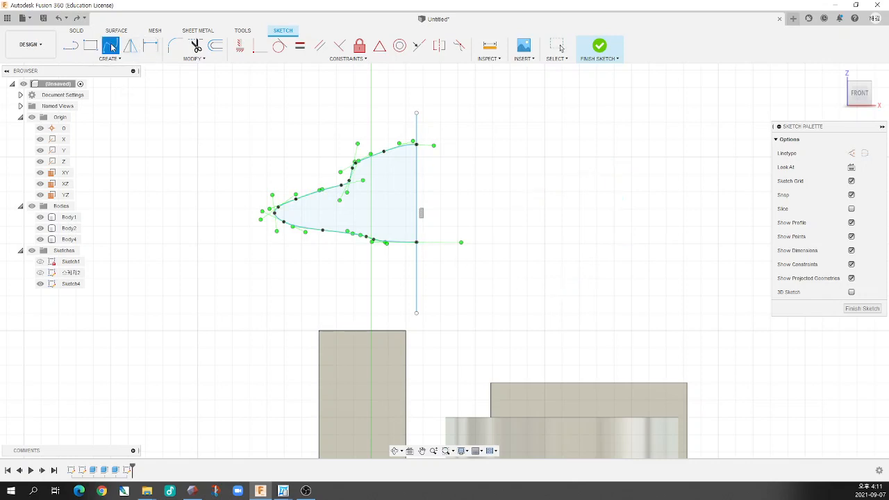
{"action": "left_click", "coordinate": [527, 243]}
{"action": "left_click", "coordinate": [556, 191]}
{"action": "left_click", "coordinate": [656, 186]}
{"action": "left_click", "coordinate": [669, 253]}
{"action": "left_click", "coordinate": [566, 309]}
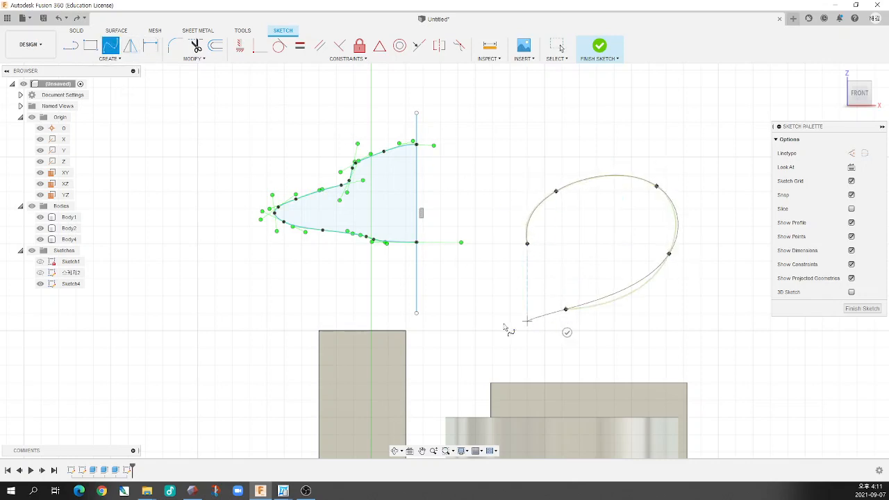
{"action": "key", "text": "Escape"}
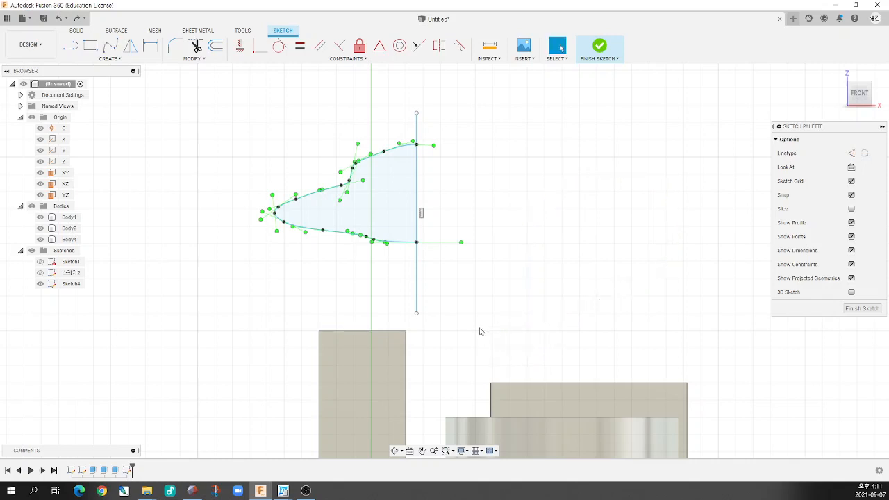
Draw an open six-point spline to the right of the closed profile, complete it and undo it
{"action": "left_click", "coordinate": [110, 45]}
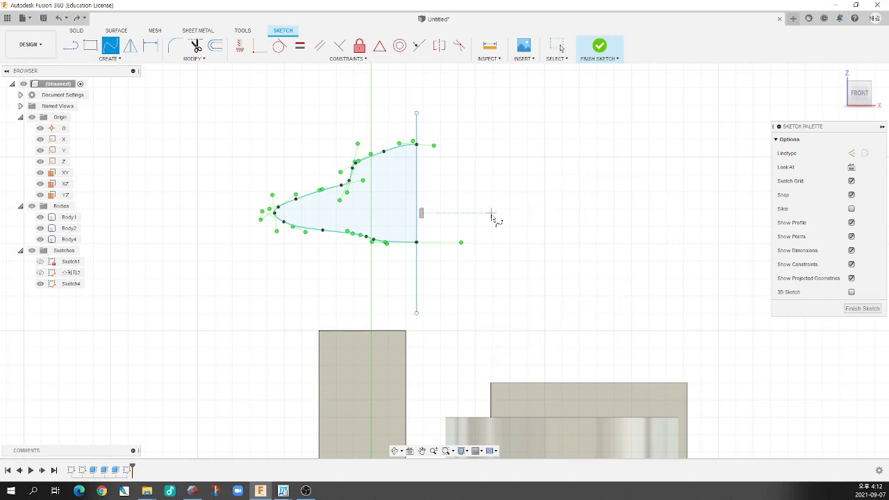
{"action": "left_click", "coordinate": [492, 213]}
{"action": "left_click", "coordinate": [570, 172]}
{"action": "left_click", "coordinate": [649, 191]}
{"action": "left_click", "coordinate": [657, 245]}
{"action": "left_click", "coordinate": [608, 274]}
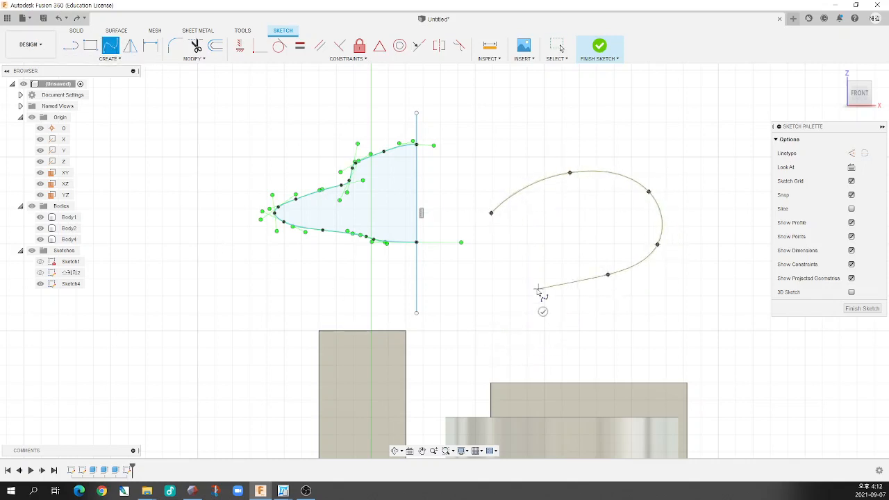
{"action": "left_click", "coordinate": [539, 289]}
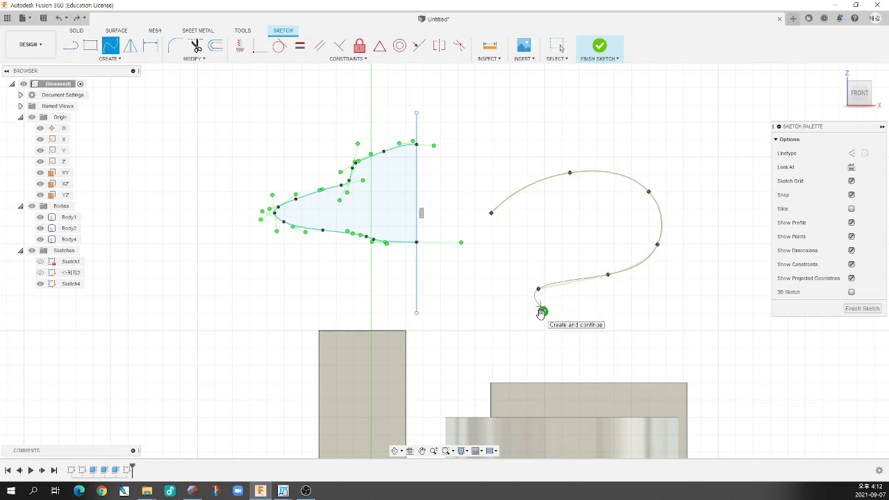
{"action": "left_click", "coordinate": [542, 312]}
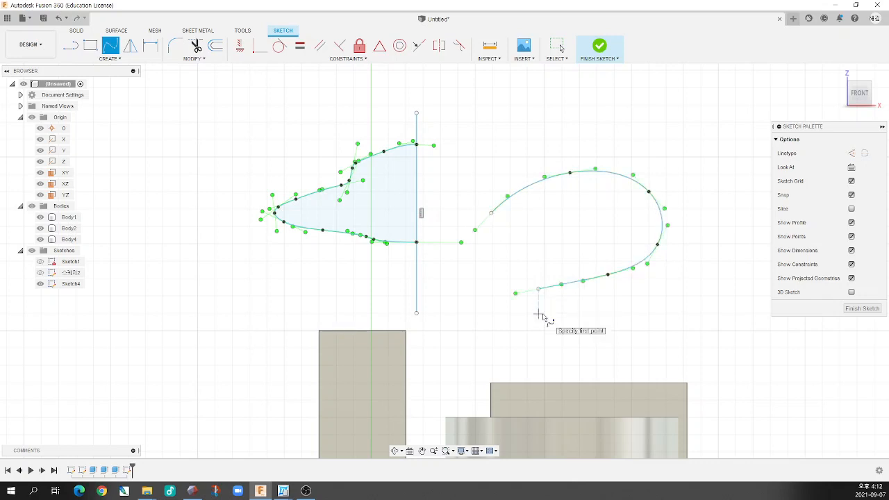
{"action": "key", "text": "Escape"}
{"action": "key", "text": "ctrl+z"}
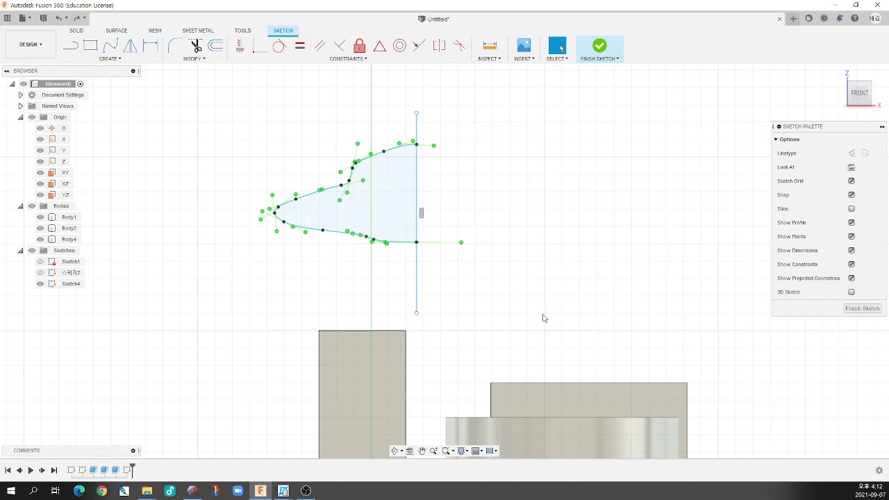
Select the vertical line that closes the spline profile to inspect it
{"action": "scroll", "coordinate": [475, 230], "scroll_direction": "down", "scroll_amount": 2}
{"action": "scroll", "coordinate": [442, 162], "scroll_direction": "up", "scroll_amount": 3}
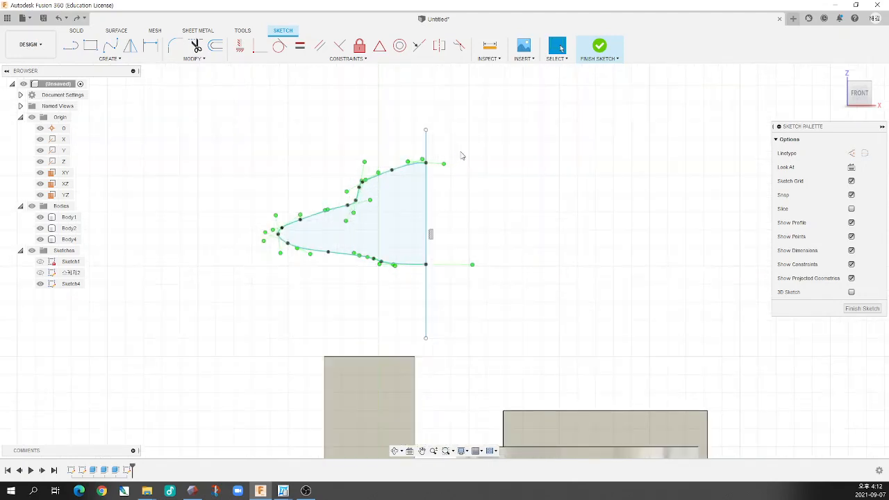
{"action": "left_click", "coordinate": [428, 146]}
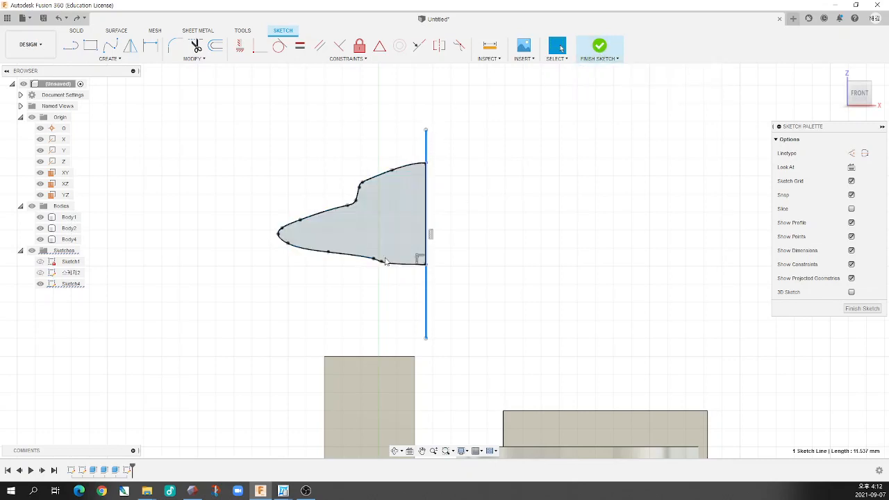
{"action": "left_click", "coordinate": [71, 46]}
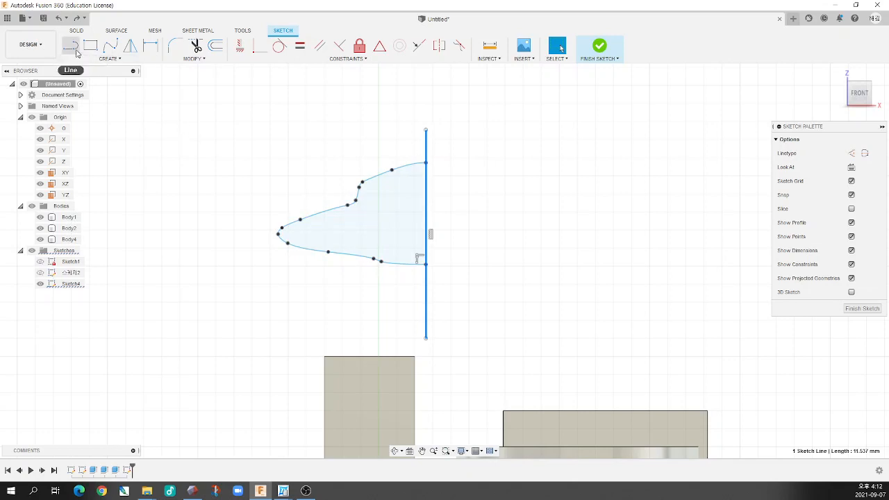
{"action": "scroll", "coordinate": [397, 276], "scroll_direction": "down", "scroll_amount": 2}
{"action": "scroll", "coordinate": [398, 276], "scroll_direction": "down", "scroll_amount": 2}
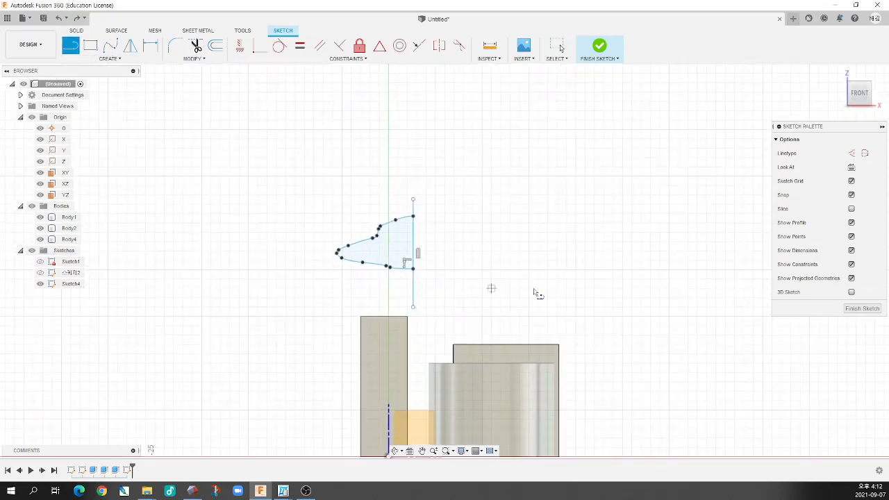
{"action": "scroll", "coordinate": [603, 278], "scroll_direction": "up", "scroll_amount": 2}
{"action": "left_click", "coordinate": [613, 234]}
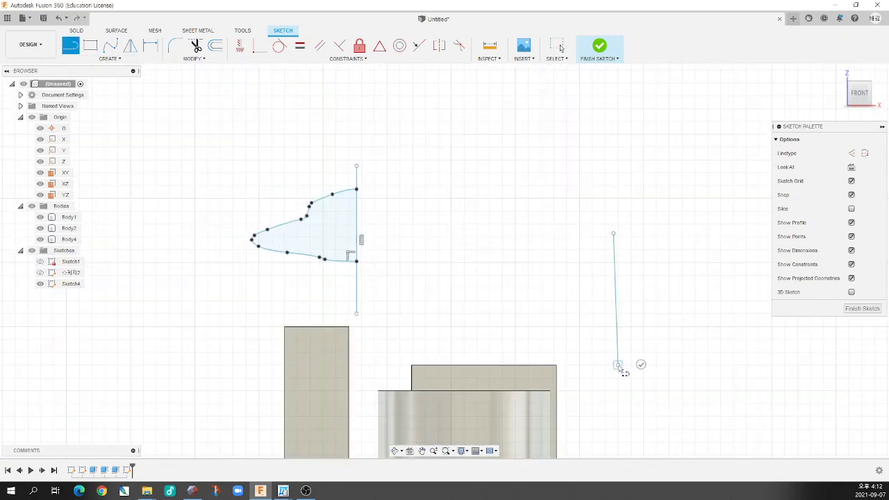
{"action": "key", "text": "Escape"}
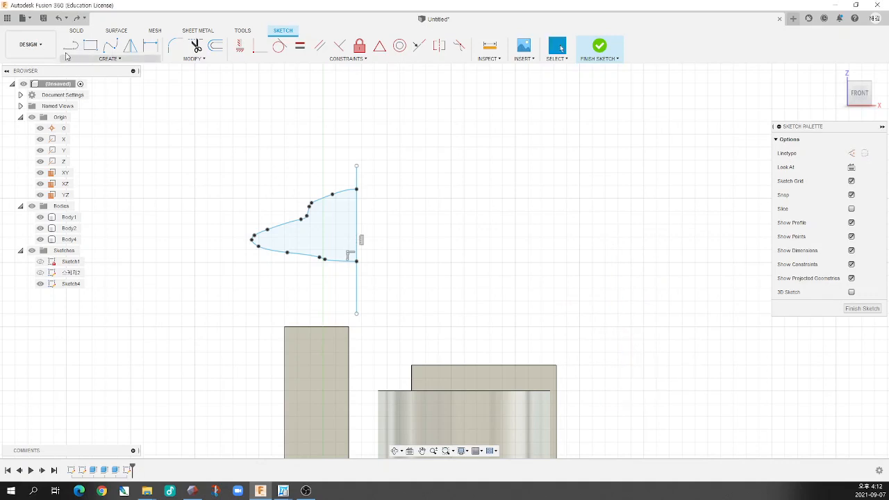
Sketch a second, separate vertical line well to the right of the spline profile, beyond the bodies
{"action": "key", "text": "l"}
{"action": "left_click", "coordinate": [631, 250]}
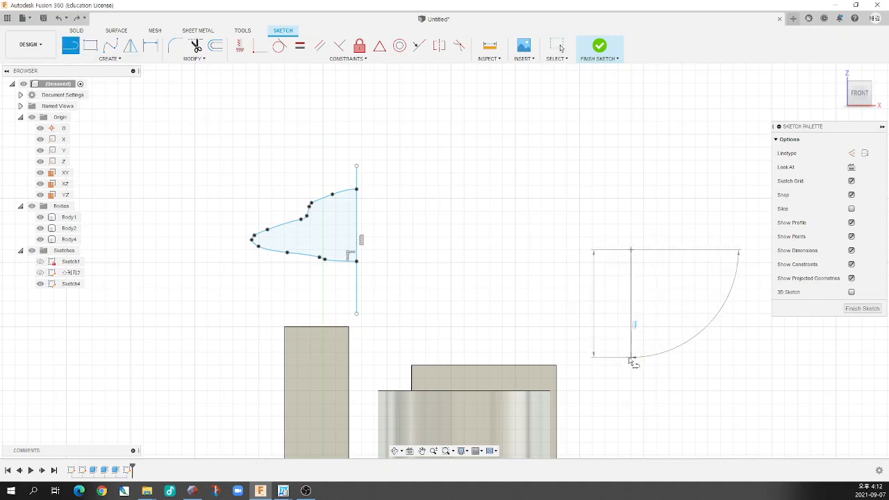
{"action": "left_click", "coordinate": [630, 357]}
{"action": "key", "text": "Escape"}
Sketch a small two-point rectangle just to the left of the new vertical line, without touching it
{"action": "left_click", "coordinate": [91, 45]}
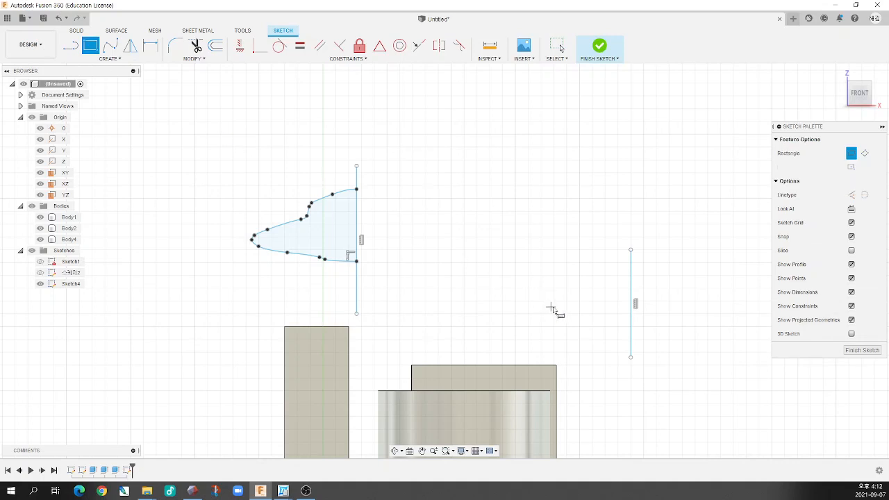
{"action": "left_click", "coordinate": [600, 309]}
{"action": "left_click", "coordinate": [553, 352]}
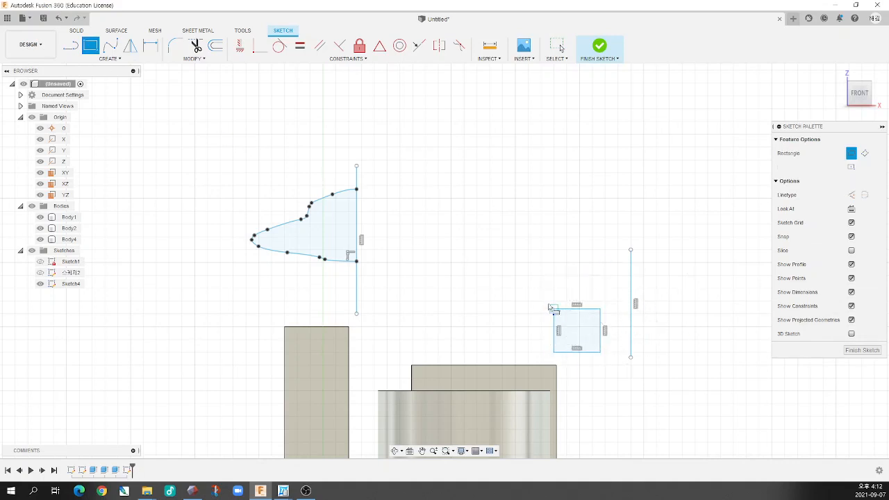
Check the spline profile against its vertical line up close and finish the sketch
{"action": "scroll", "coordinate": [522, 278], "scroll_direction": "down", "scroll_amount": 3}
{"action": "scroll", "coordinate": [376, 230], "scroll_direction": "up", "scroll_amount": 5}
{"action": "scroll", "coordinate": [419, 248], "scroll_direction": "up", "scroll_amount": 1}
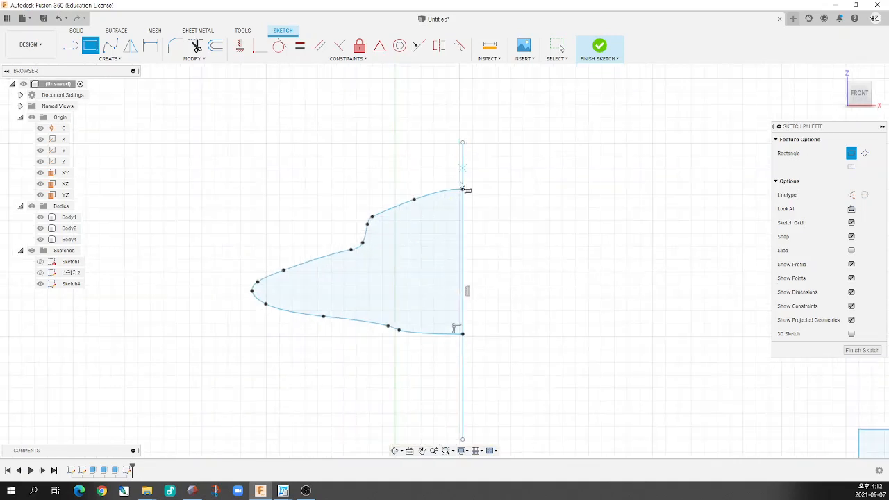
{"action": "scroll", "coordinate": [427, 310], "scroll_direction": "down", "scroll_amount": 2}
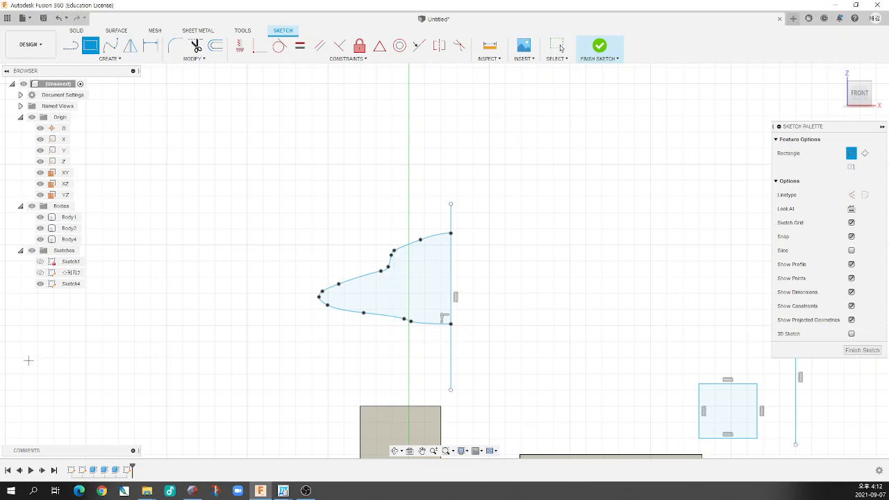
{"action": "key", "text": "alt+Tab"}
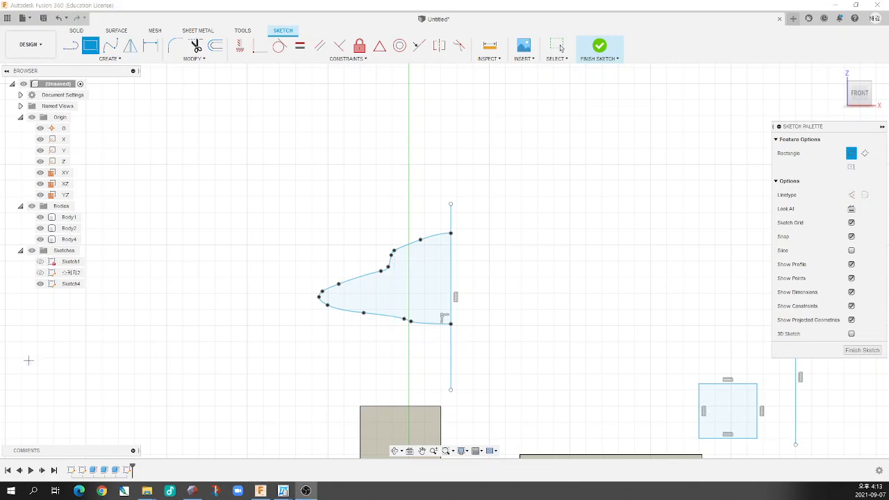
{"action": "left_click", "coordinate": [601, 47]}
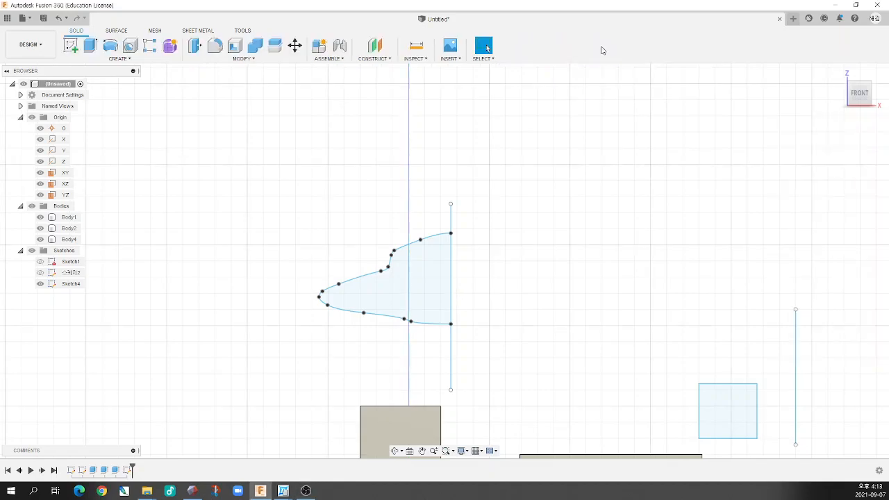
Examine the sketched profiles, the origin planes including XY, and the bodies from several viewing angles
{"action": "mouse_move", "coordinate": [536, 214]}
{"action": "middle_mouse_down", "text": "shift"}
{"action": "mouse_move", "coordinate": [537, 243]}
{"action": "mouse_move", "coordinate": [486, 259]}
{"action": "mouse_move", "coordinate": [483, 251]}
{"action": "mouse_move", "coordinate": [475, 264]}
{"action": "middle_mouse_up", "text": "shift"}
{"action": "scroll", "coordinate": [476, 264], "scroll_direction": "down", "scroll_amount": 2}
{"action": "scroll", "coordinate": [502, 309], "scroll_direction": "up", "scroll_amount": 3}
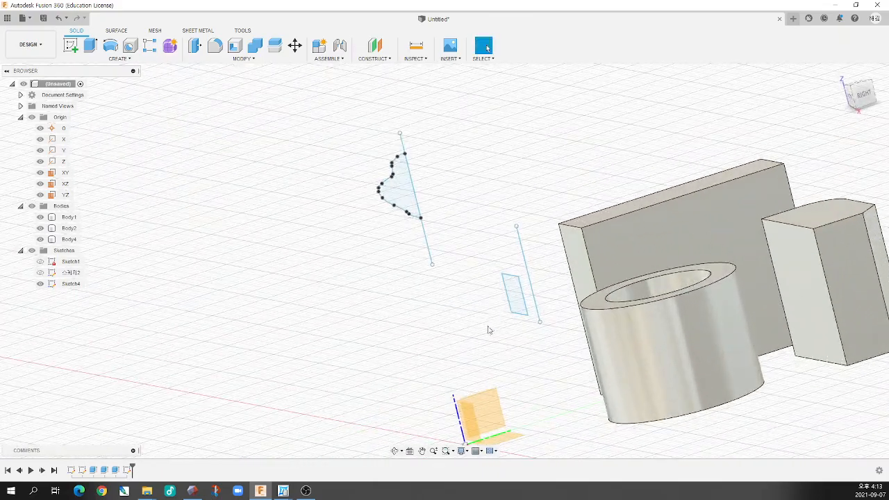
{"action": "mouse_move", "coordinate": [489, 331]}
{"action": "middle_mouse_down", "text": "shift"}
{"action": "mouse_move", "coordinate": [466, 341]}
{"action": "mouse_move", "coordinate": [479, 331]}
{"action": "mouse_move", "coordinate": [489, 337]}
{"action": "mouse_move", "coordinate": [429, 329]}
{"action": "mouse_move", "coordinate": [439, 335]}
{"action": "middle_mouse_up", "text": "shift"}
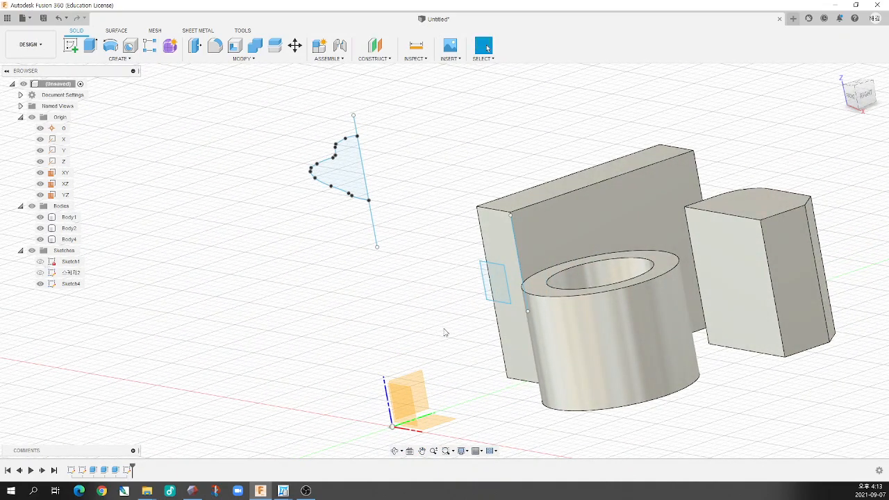
{"action": "mouse_move", "coordinate": [449, 378]}
{"action": "middle_mouse_down", "text": "shift"}
{"action": "mouse_move", "coordinate": [456, 373]}
{"action": "mouse_move", "coordinate": [462, 387]}
{"action": "middle_mouse_up", "text": "shift"}
{"action": "left_click", "coordinate": [448, 415]}
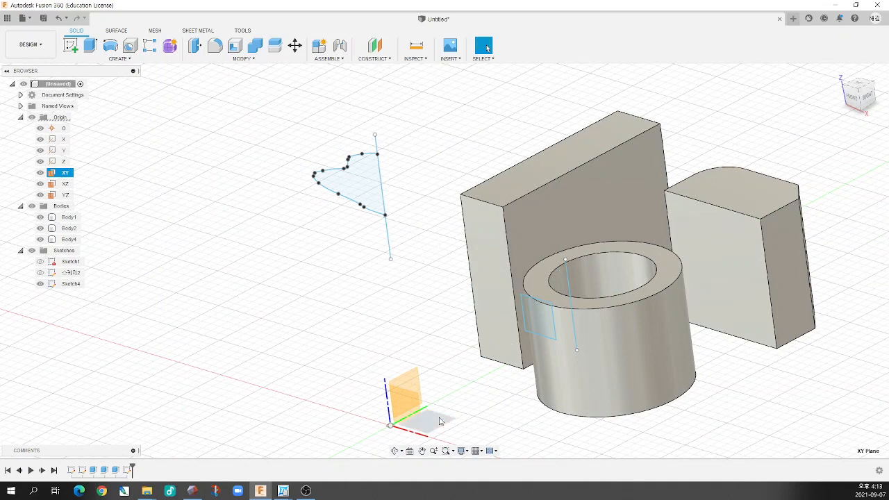
{"action": "middle_click_drag", "start_coordinate": [439, 313], "coordinate": [453, 267], "text": "shift"}
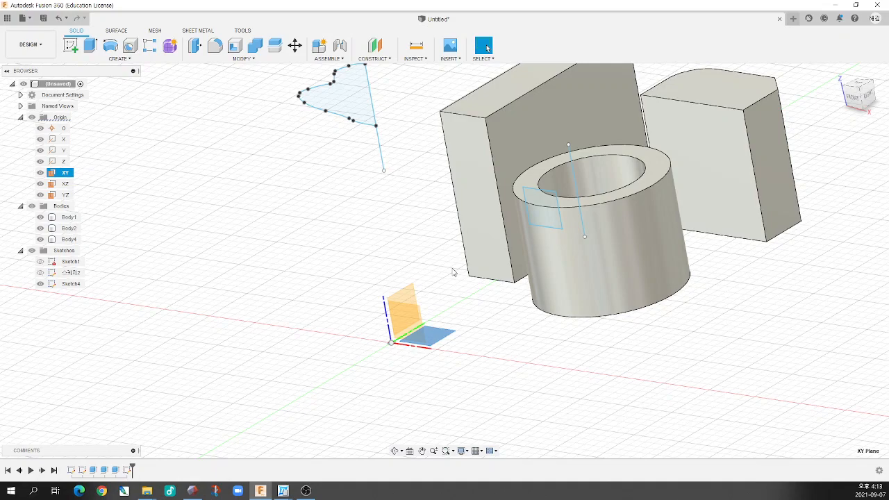
{"action": "scroll", "coordinate": [452, 262], "scroll_direction": "down", "scroll_amount": 2}
{"action": "scroll", "coordinate": [435, 233], "scroll_direction": "up", "scroll_amount": 2}
{"action": "middle_click_drag", "start_coordinate": [436, 233], "coordinate": [431, 223], "text": "shift"}
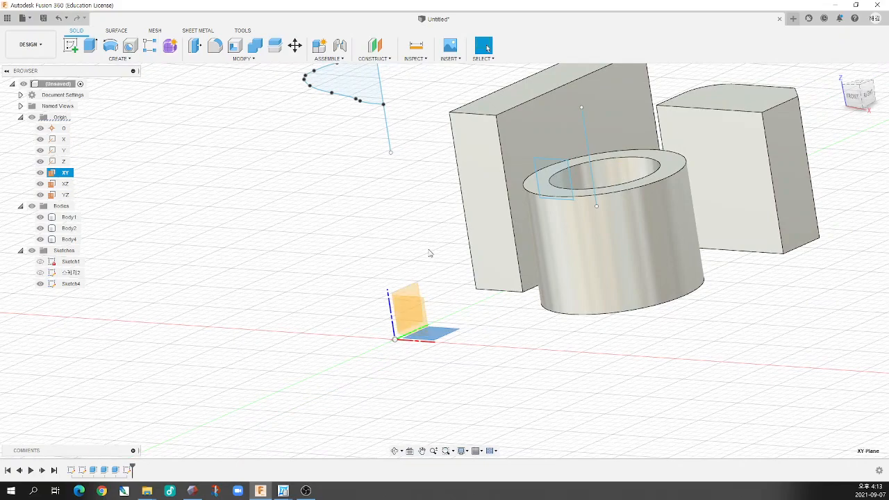
{"action": "mouse_move", "coordinate": [430, 255]}
{"action": "middle_mouse_down", "text": "shift"}
{"action": "mouse_move", "coordinate": [397, 248]}
{"action": "mouse_move", "coordinate": [417, 234]}
{"action": "mouse_move", "coordinate": [432, 261]}
{"action": "middle_mouse_up", "text": "shift"}
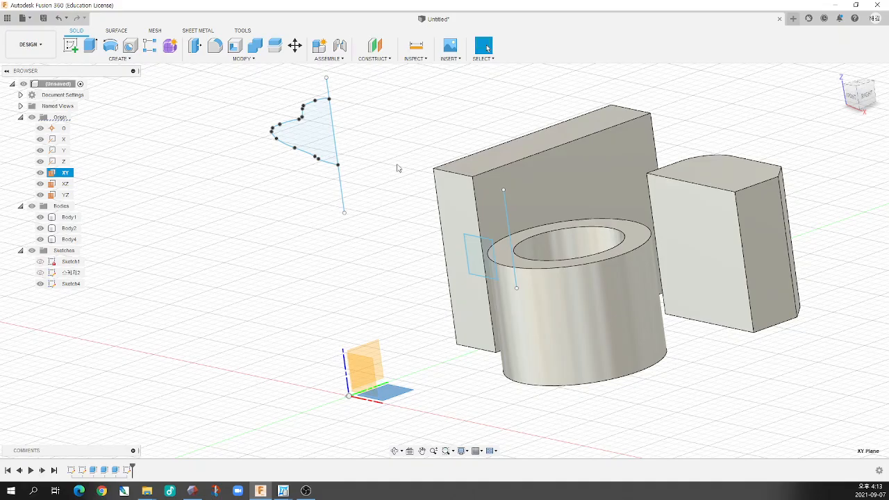
{"action": "middle_click_drag", "start_coordinate": [296, 199], "coordinate": [306, 184], "text": "shift"}
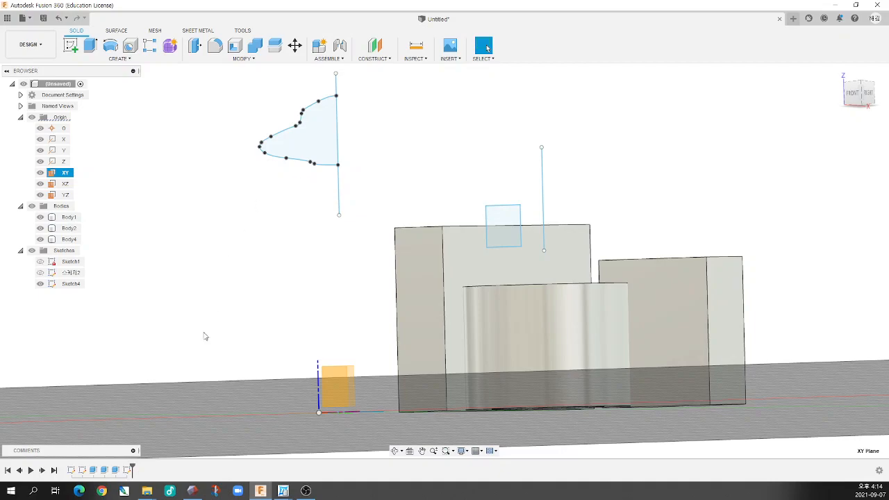
{"action": "mouse_move", "coordinate": [299, 332]}
{"action": "middle_mouse_down", "text": "shift"}
{"action": "mouse_move", "coordinate": [305, 348]}
{"action": "mouse_move", "coordinate": [302, 316]}
{"action": "middle_mouse_up", "text": "shift"}
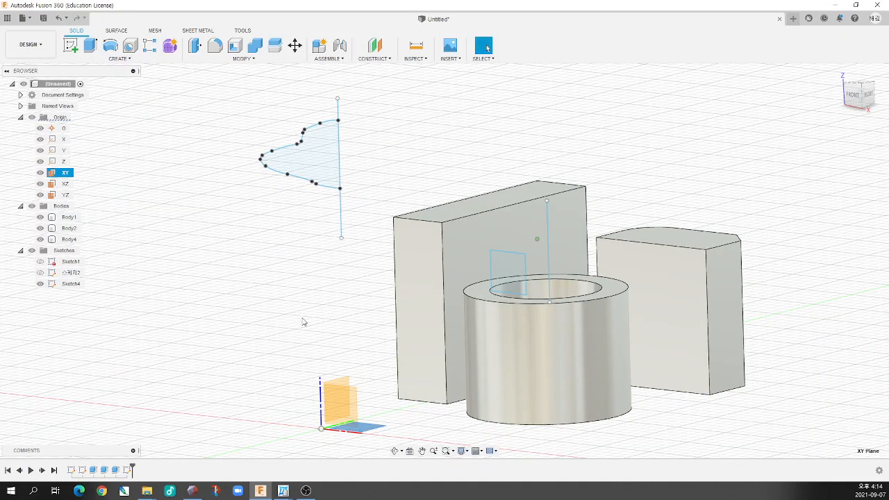
Set up a Revolve of the closed spline profile about the vertical line along its straight side
{"action": "left_click", "coordinate": [119, 61]}
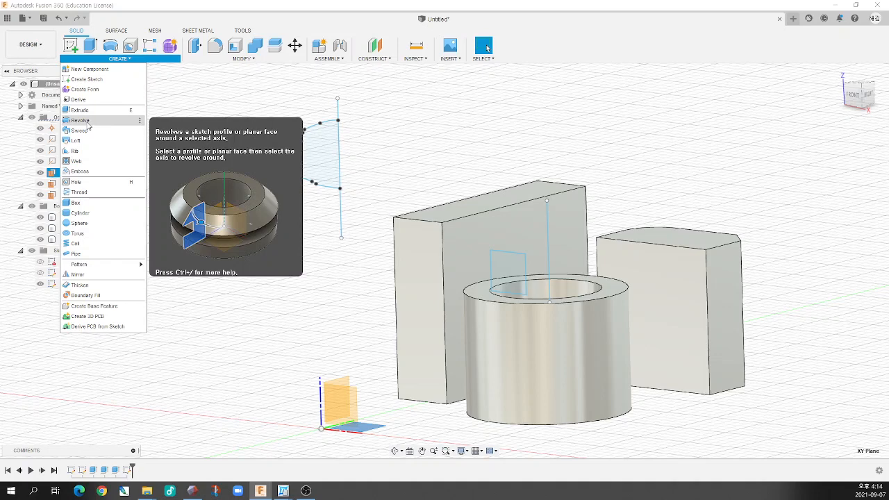
{"action": "left_click", "coordinate": [81, 121]}
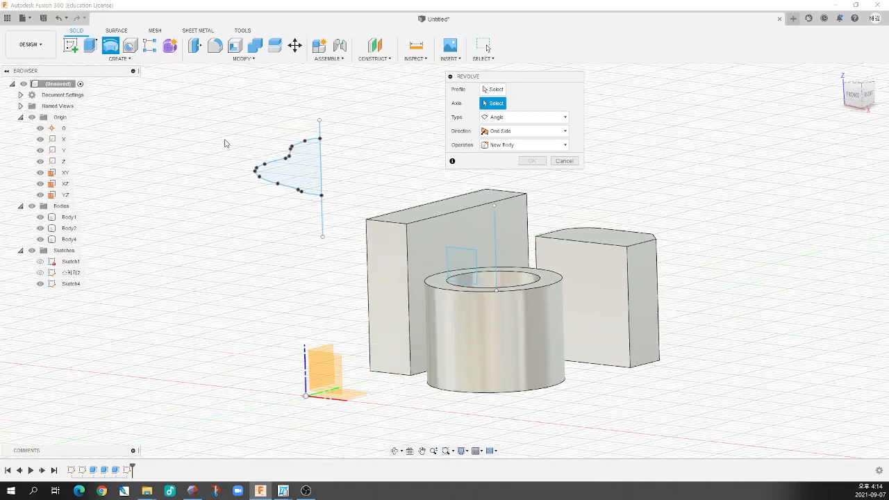
{"action": "scroll", "coordinate": [254, 159], "scroll_direction": "up", "scroll_amount": 5}
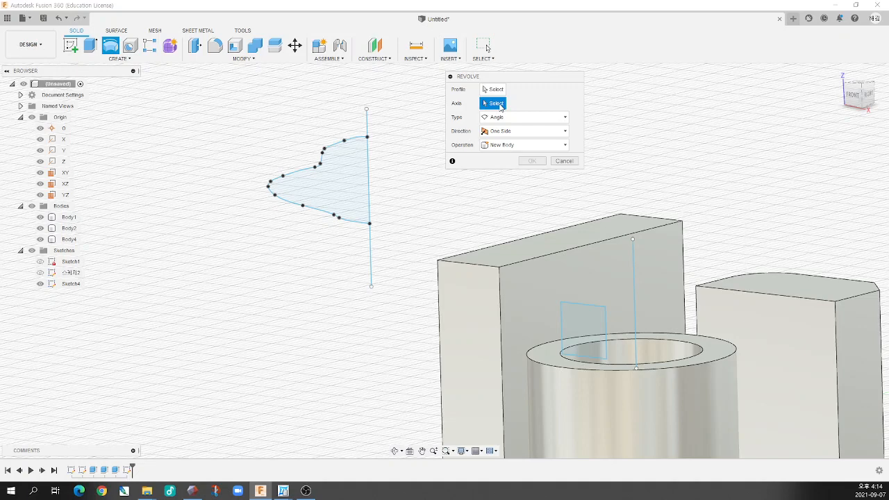
{"action": "left_click", "coordinate": [496, 89]}
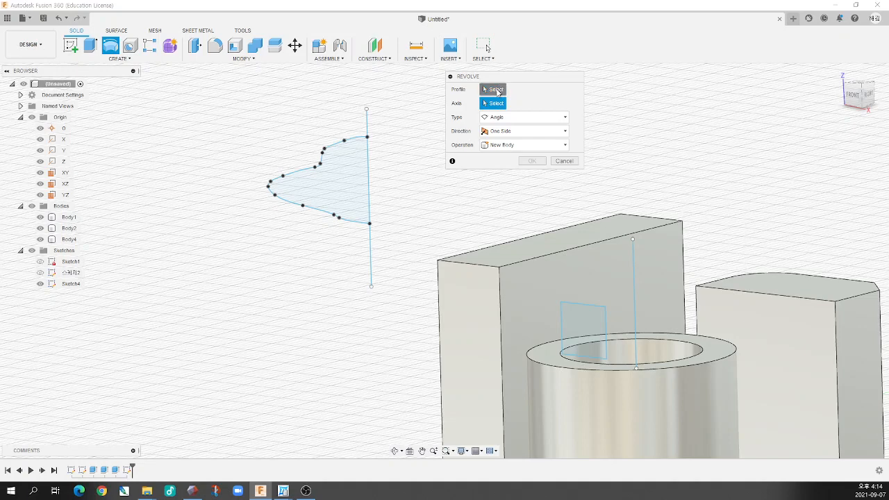
{"action": "left_click", "coordinate": [330, 186]}
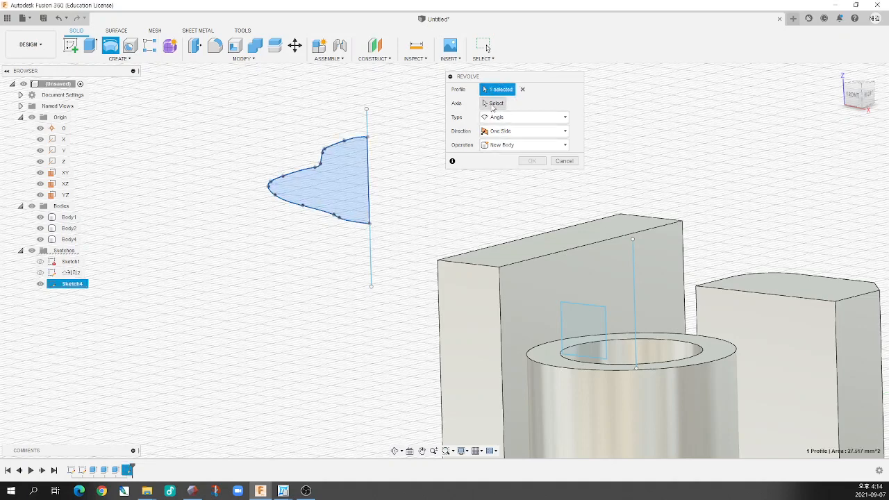
{"action": "left_click", "coordinate": [493, 103]}
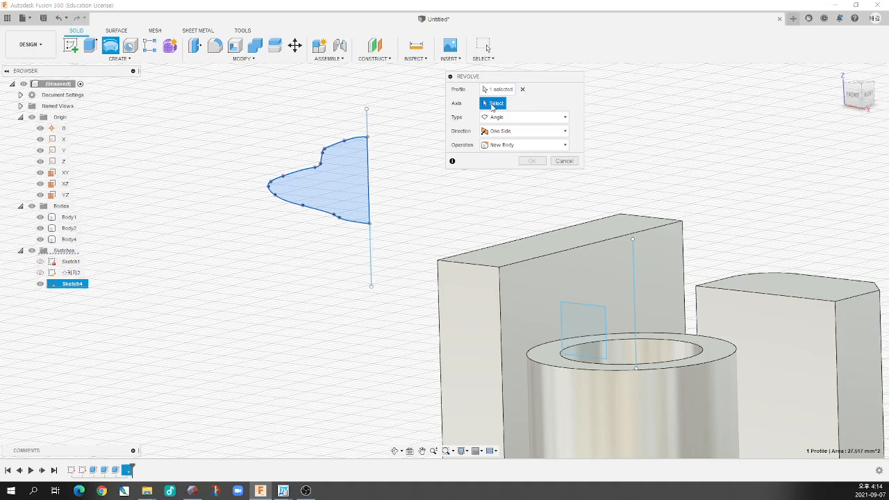
{"action": "left_click", "coordinate": [368, 126]}
{"action": "middle_click_drag", "start_coordinate": [369, 127], "coordinate": [407, 143], "text": "shift"}
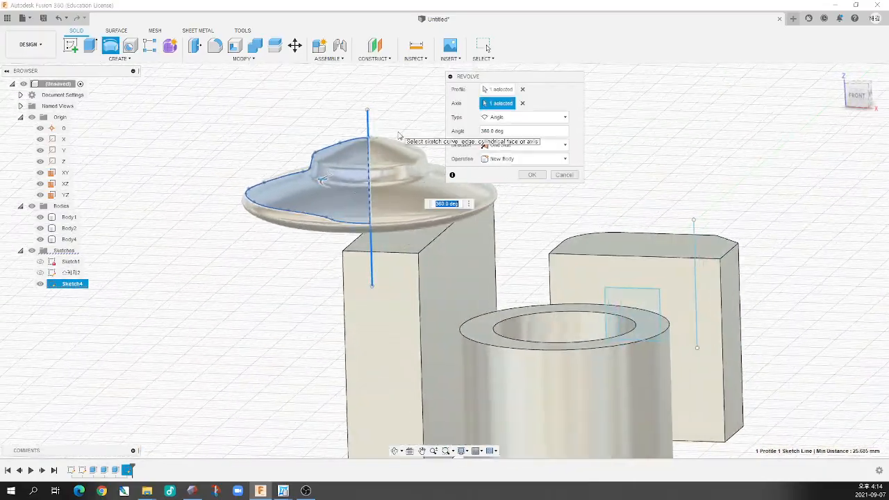
Try a revolve angle of 270 degrees for the spline profile and inspect the partial solid from above
{"action": "left_click", "coordinate": [524, 132]}
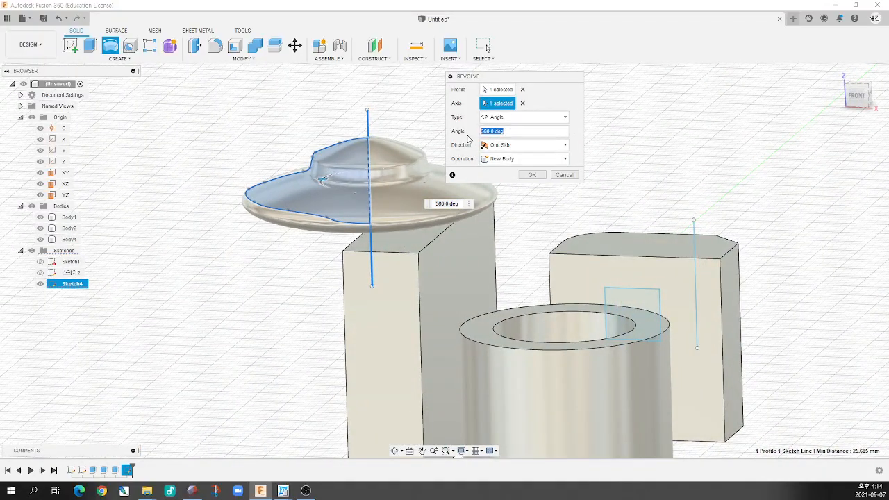
{"action": "type", "text": "270"}
{"action": "middle_click_drag", "start_coordinate": [348, 202], "coordinate": [324, 217], "text": "shift"}
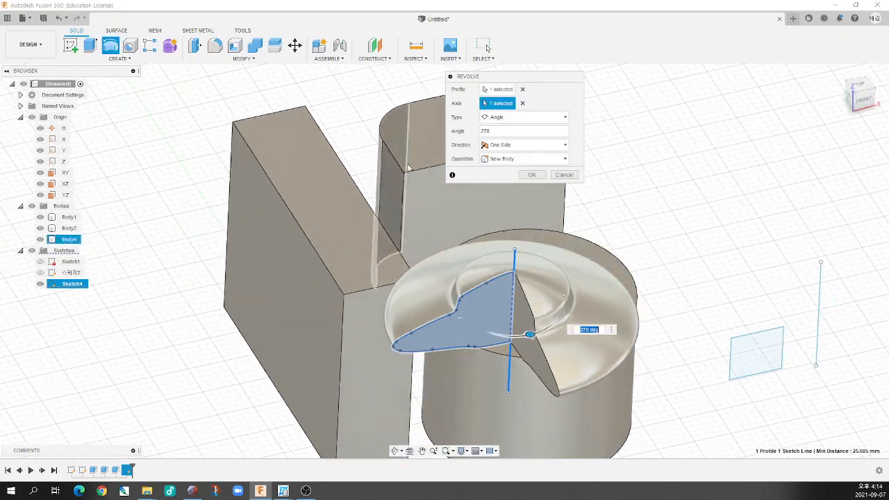
Set the spline profile's revolve angle to 360 degrees and create the saucer shape as a new body
{"action": "double_click", "coordinate": [513, 131]}
{"action": "type", "text": "360"}
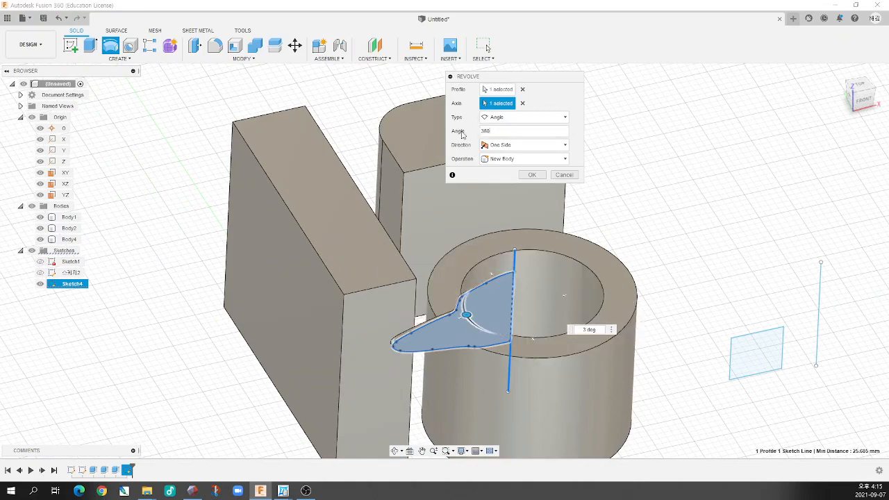
{"action": "left_click", "coordinate": [533, 175]}
{"action": "middle_click_drag", "start_coordinate": [507, 210], "coordinate": [489, 237], "text": "shift"}
{"action": "scroll", "coordinate": [479, 231], "scroll_direction": "down", "scroll_amount": 4}
{"action": "scroll", "coordinate": [492, 240], "scroll_direction": "up", "scroll_amount": 2}
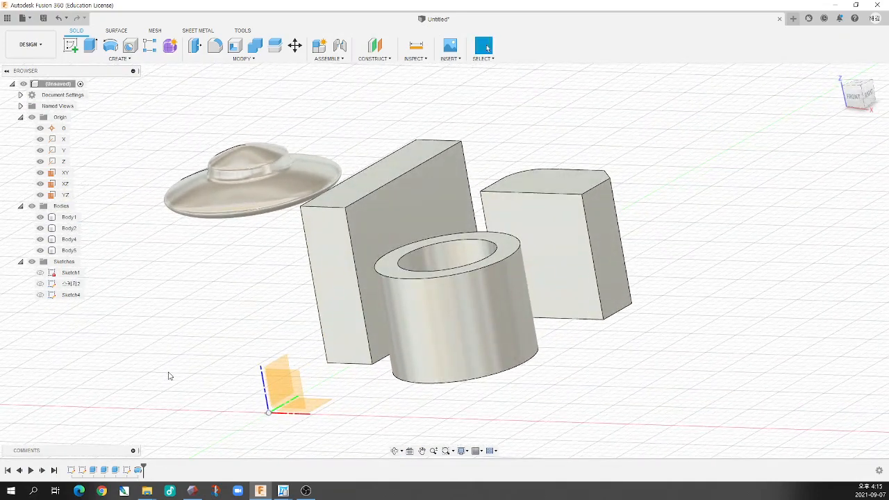
Show Sketch4 again so the small rectangle and its separate vertical line can be selected
{"action": "left_click", "coordinate": [40, 296]}
{"action": "middle_click_drag", "start_coordinate": [441, 314], "coordinate": [490, 310], "text": "shift"}
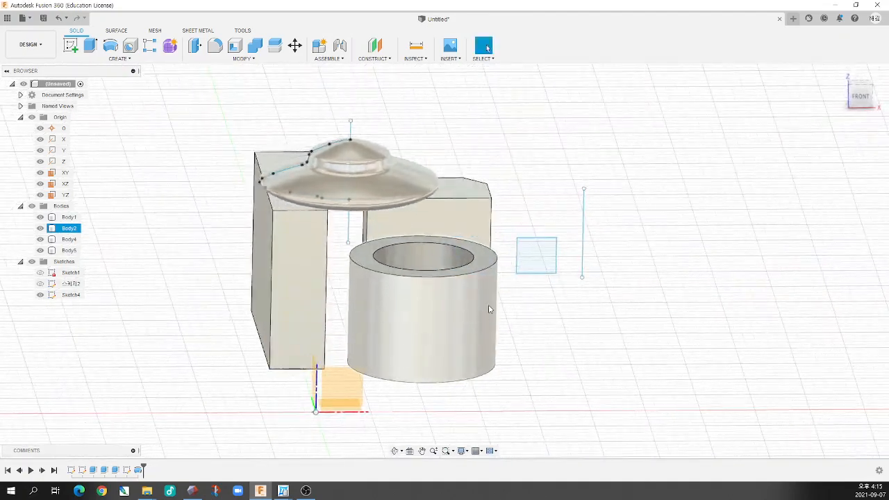
{"action": "key", "text": "Escape"}
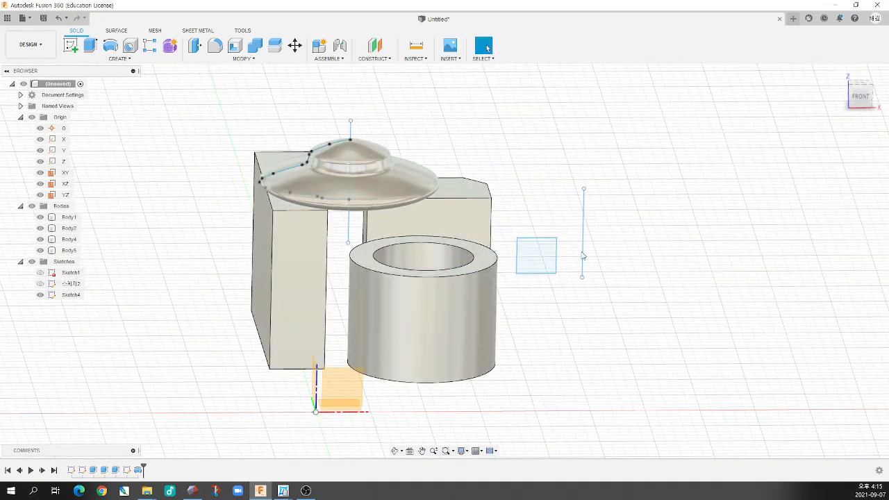
Revolve the small rectangle 360 degrees about the separate vertical line to create a ring as a new body
{"action": "left_click", "coordinate": [110, 46]}
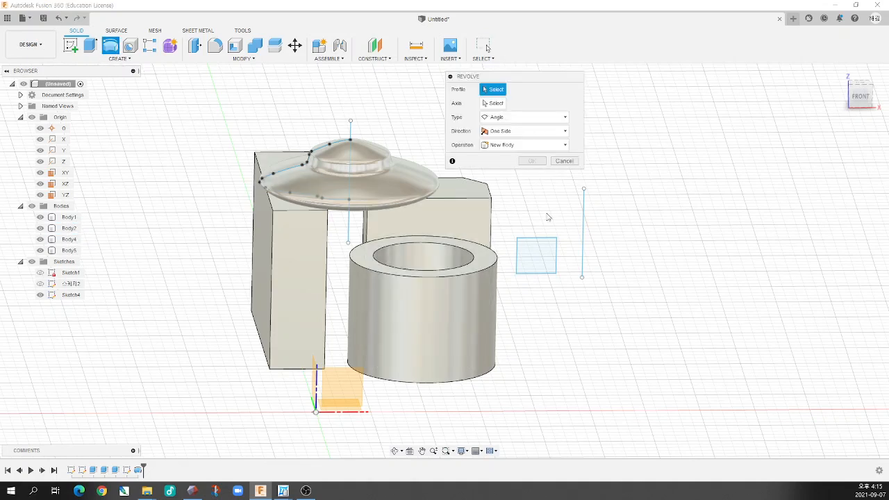
{"action": "left_click", "coordinate": [554, 258]}
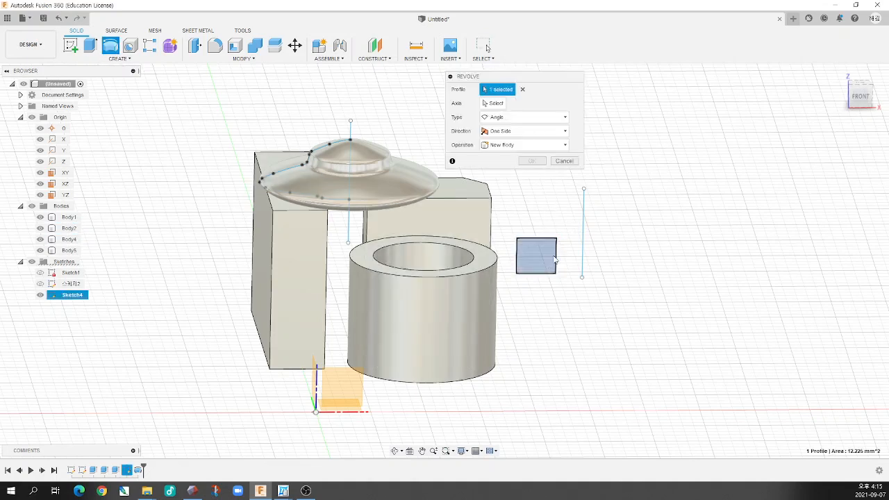
{"action": "left_click", "coordinate": [585, 228]}
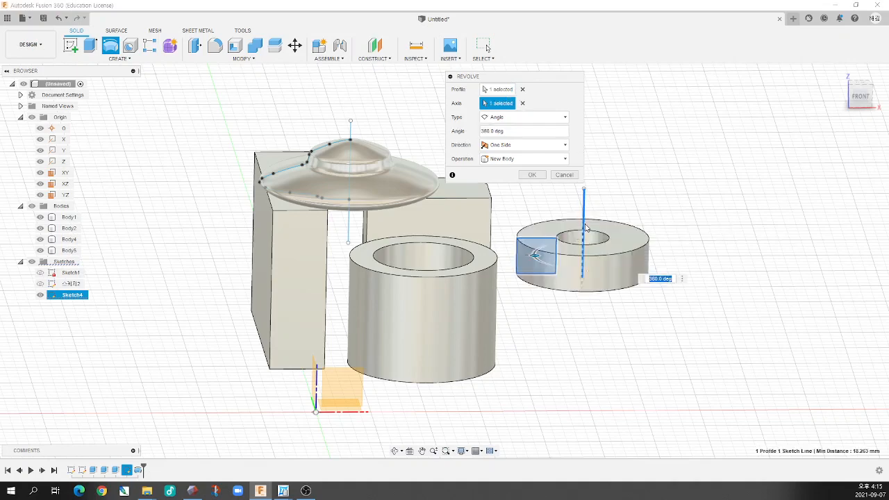
{"action": "mouse_move", "coordinate": [594, 222]}
{"action": "middle_mouse_down", "text": "shift"}
{"action": "mouse_move", "coordinate": [635, 244]}
{"action": "mouse_move", "coordinate": [565, 314]}
{"action": "middle_mouse_up", "text": "shift"}
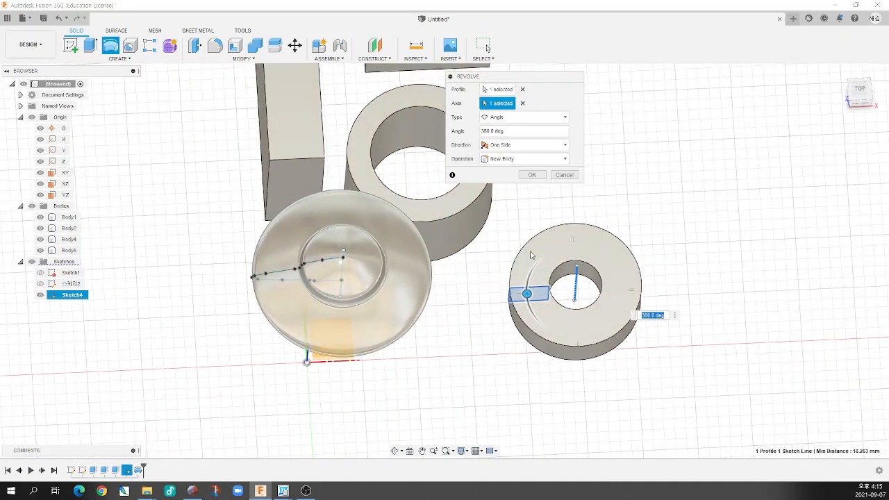
{"action": "left_click", "coordinate": [532, 175]}
{"action": "middle_click_drag", "start_coordinate": [535, 182], "coordinate": [580, 223], "text": "shift"}
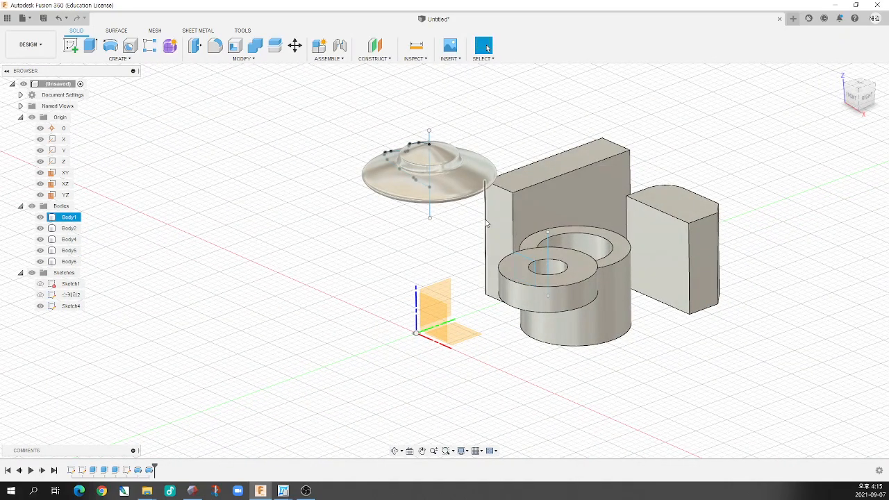
{"action": "scroll", "coordinate": [479, 216], "scroll_direction": "down", "scroll_amount": 2}
{"action": "scroll", "coordinate": [457, 211], "scroll_direction": "up", "scroll_amount": 5}
{"action": "middle_click_drag", "start_coordinate": [457, 215], "coordinate": [476, 224], "text": "shift"}
{"action": "scroll", "coordinate": [457, 239], "scroll_direction": "down", "scroll_amount": 3}
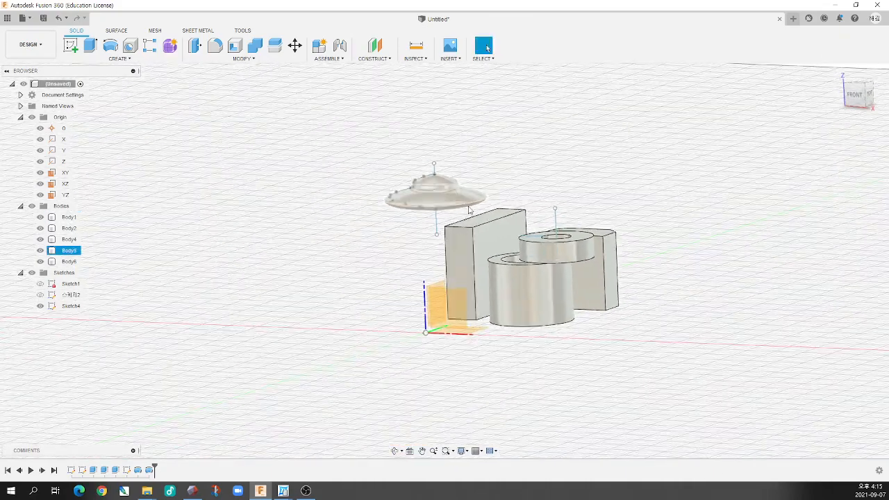
{"action": "scroll", "coordinate": [462, 226], "scroll_direction": "up", "scroll_amount": 3}
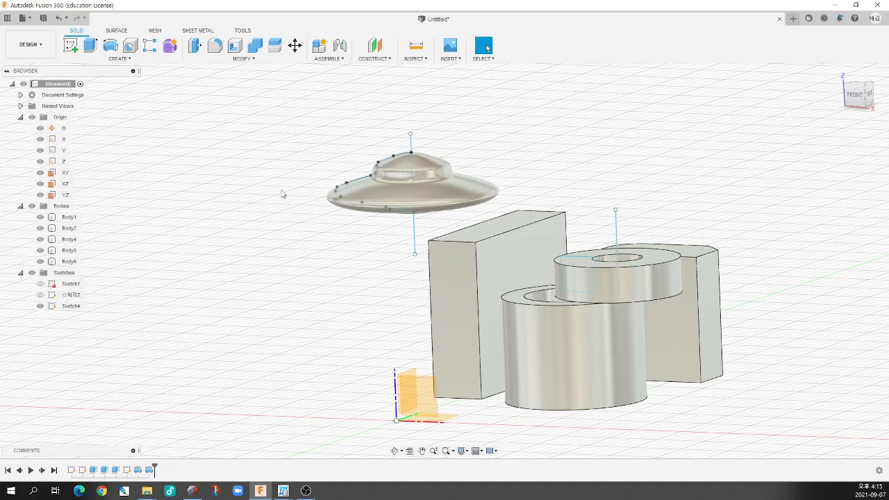
{"action": "left_click", "coordinate": [98, 61]}
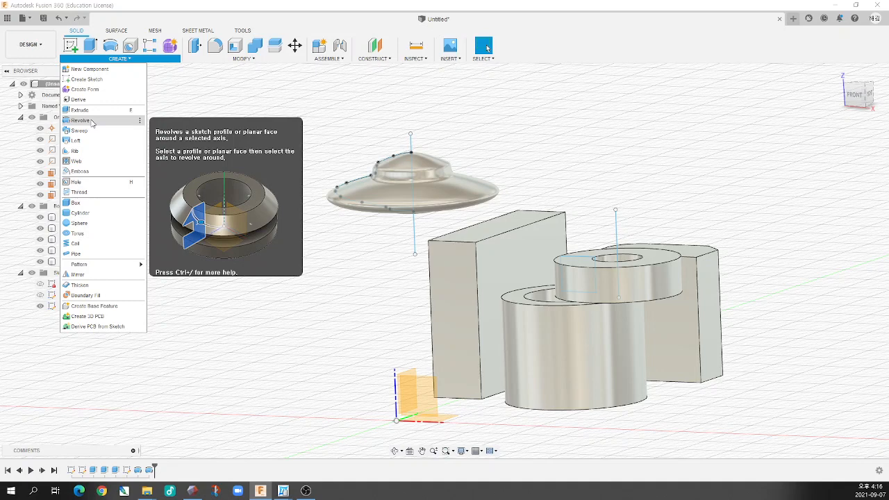
{"action": "scroll", "coordinate": [367, 192], "scroll_direction": "up", "scroll_amount": 5}
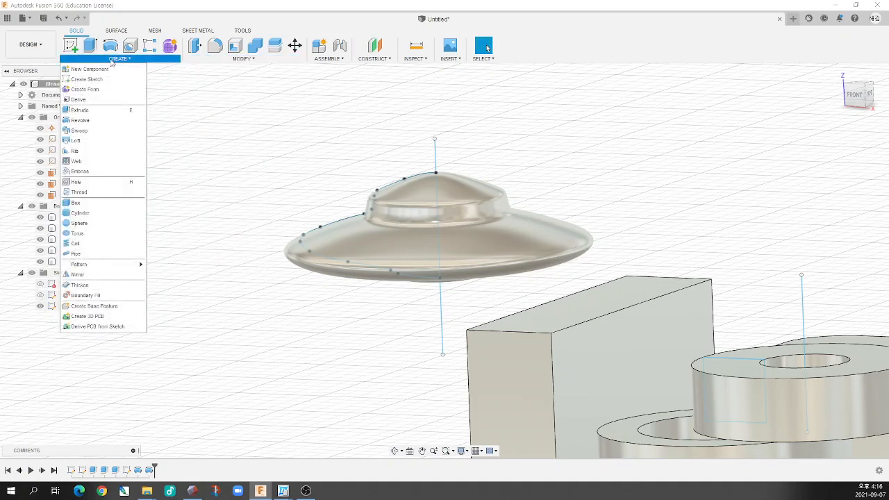
{"action": "left_click", "coordinate": [87, 131]}
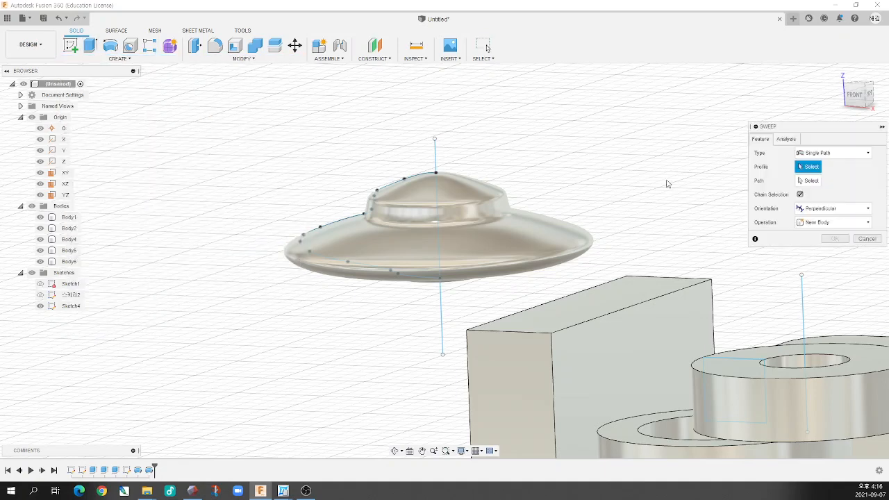
{"action": "left_click", "coordinate": [876, 240]}
{"action": "left_click", "coordinate": [561, 228]}
Examine the revolved saucer and ring with their axis lines, near and far, alongside the other bodies
{"action": "scroll", "coordinate": [564, 233], "scroll_direction": "down", "scroll_amount": 3}
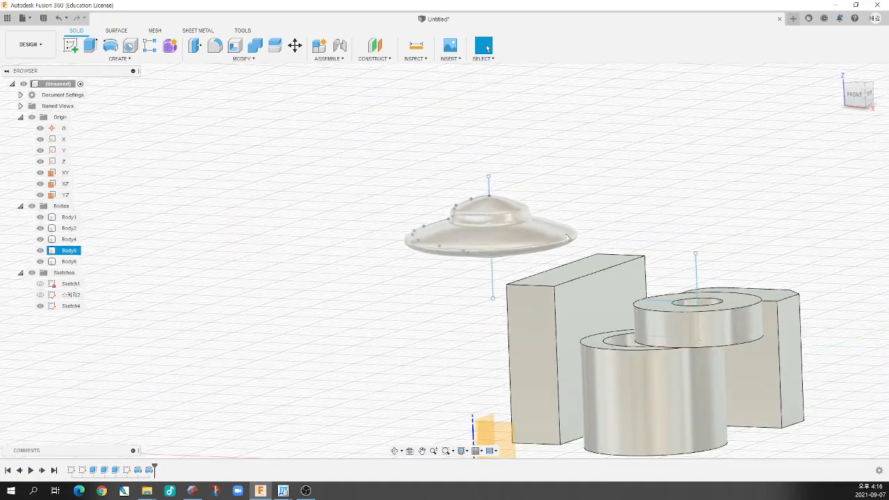
{"action": "scroll", "coordinate": [570, 244], "scroll_direction": "up", "scroll_amount": 3}
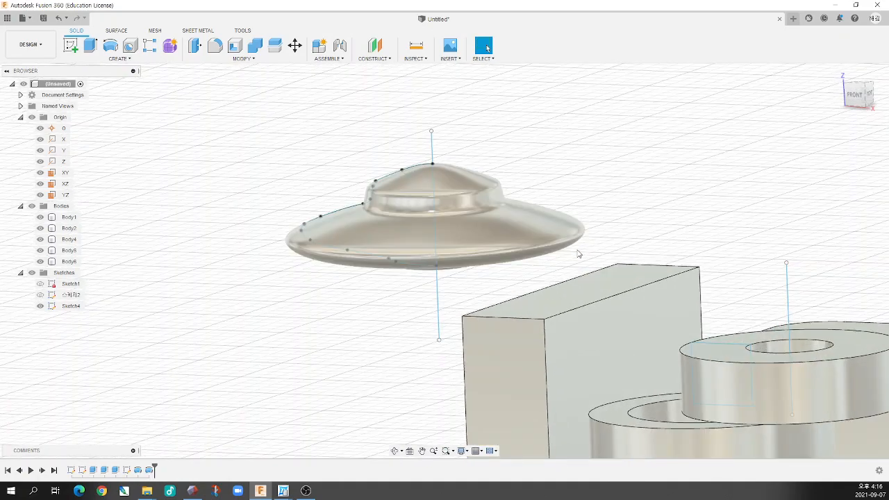
{"action": "scroll", "coordinate": [577, 264], "scroll_direction": "down", "scroll_amount": 5}
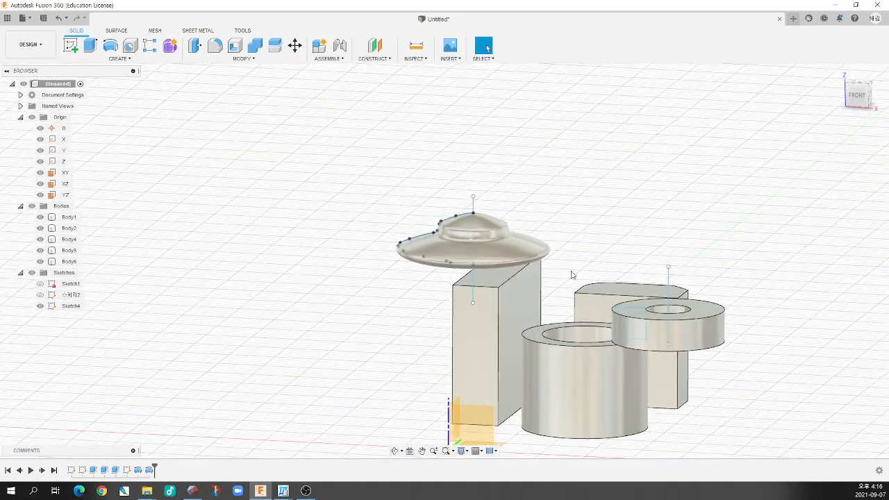
{"action": "scroll", "coordinate": [660, 283], "scroll_direction": "up", "scroll_amount": 4}
{"action": "scroll", "coordinate": [626, 289], "scroll_direction": "down", "scroll_amount": 4}
{"action": "scroll", "coordinate": [555, 298], "scroll_direction": "up", "scroll_amount": 4}
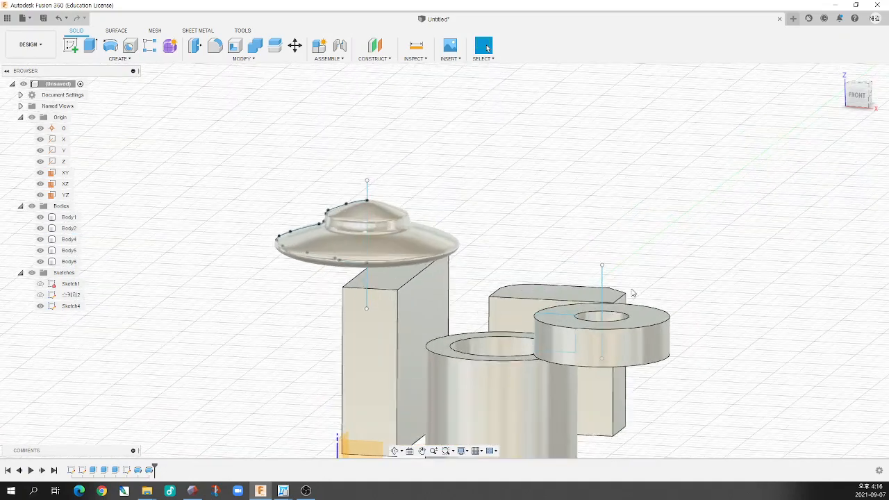
{"action": "scroll", "coordinate": [528, 300], "scroll_direction": "up", "scroll_amount": 2}
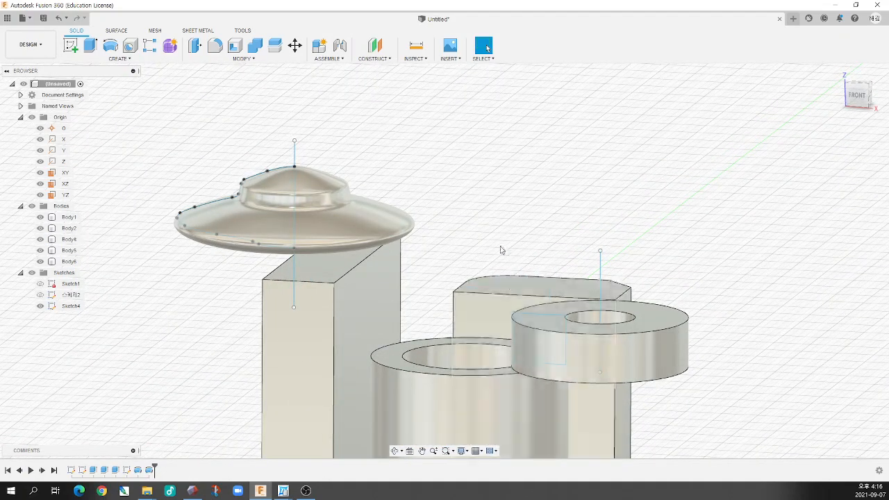
{"action": "scroll", "coordinate": [487, 240], "scroll_direction": "down", "scroll_amount": 3}
{"action": "scroll", "coordinate": [375, 232], "scroll_direction": "up", "scroll_amount": 3}
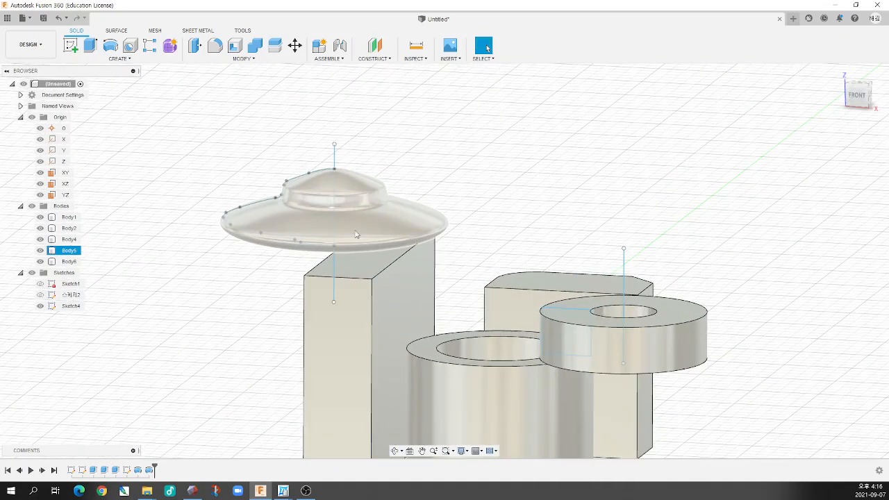
{"action": "left_click", "coordinate": [114, 59]}
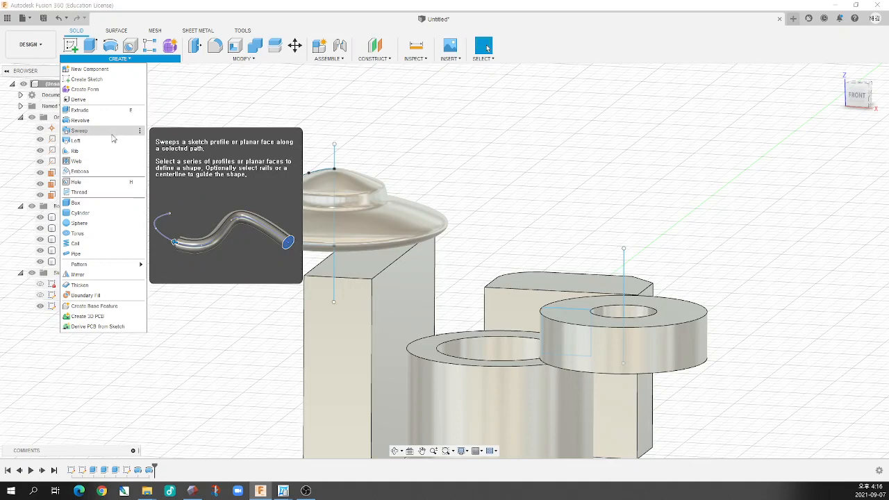
{"action": "left_click", "coordinate": [545, 183]}
{"action": "left_click", "coordinate": [430, 223]}
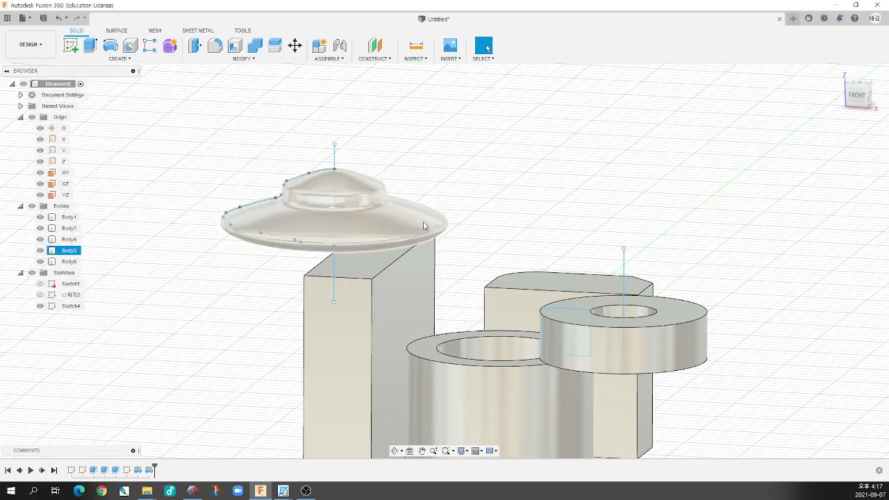